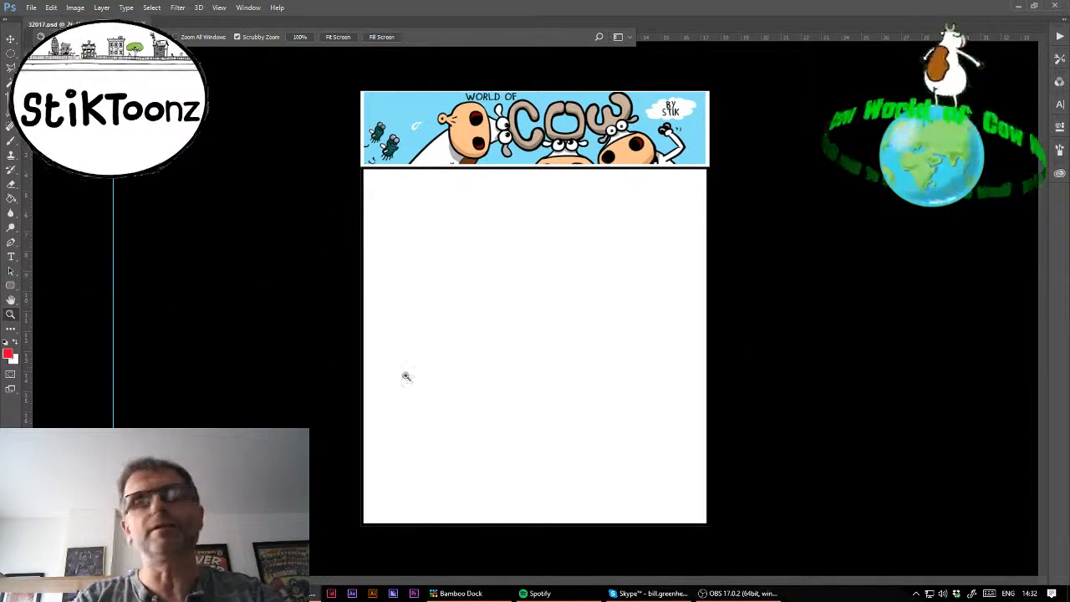
- Brush two overlapping round fly eyes in black on the blank area of the comic page, the front eye covering part of the rear one
click(518, 411)
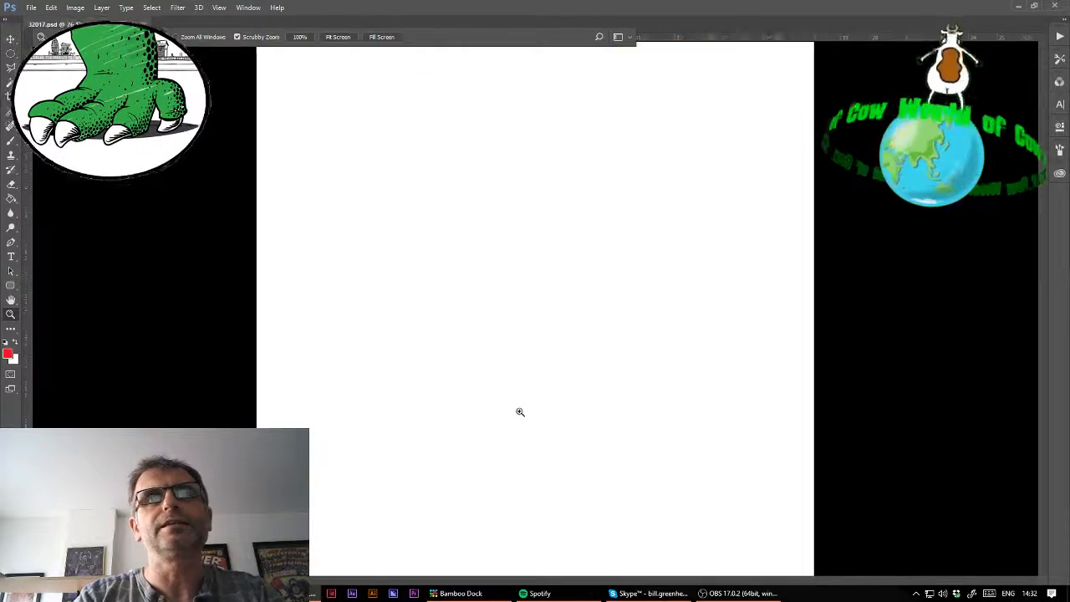
click(520, 411)
key(b)
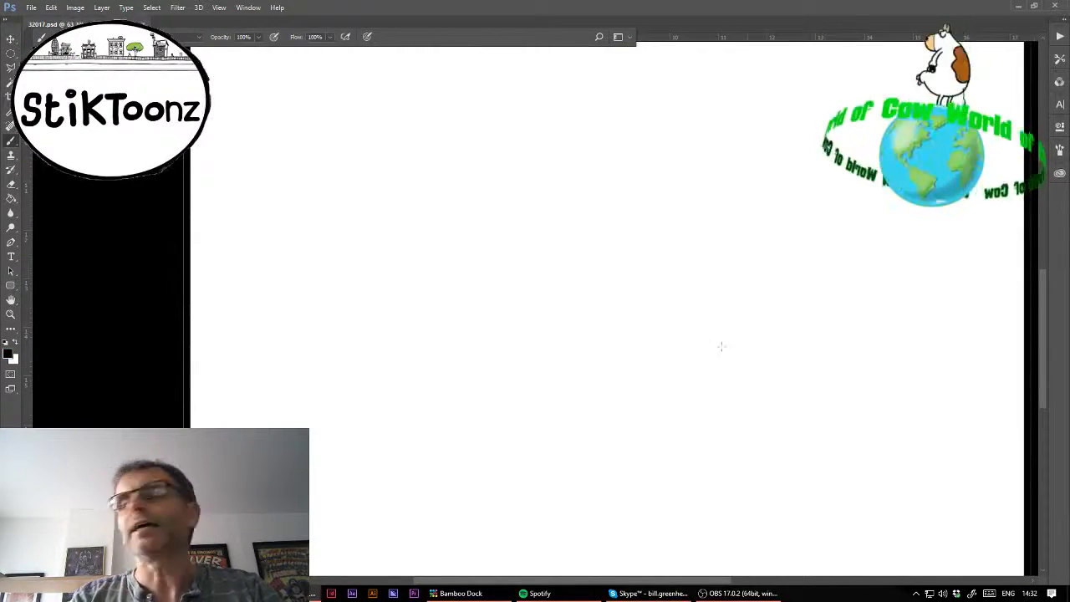
click(11, 314)
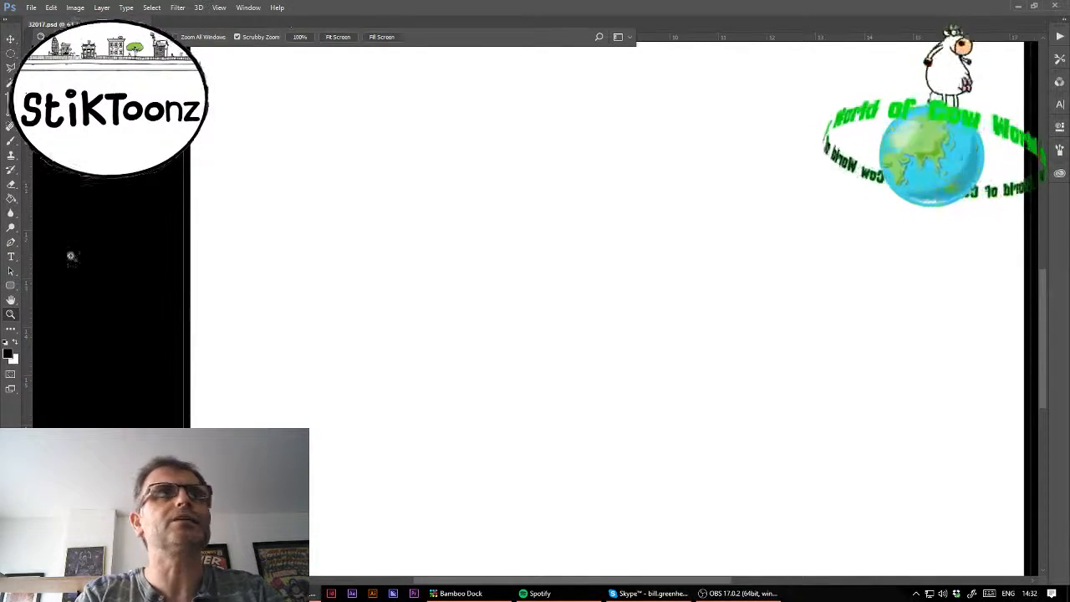
click(499, 349)
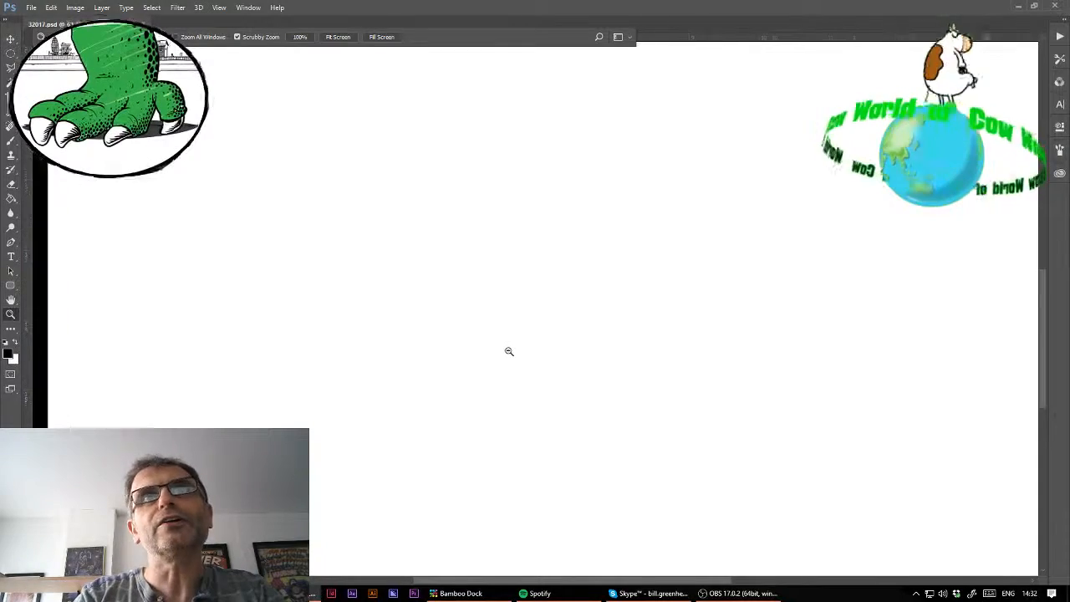
click(12, 141)
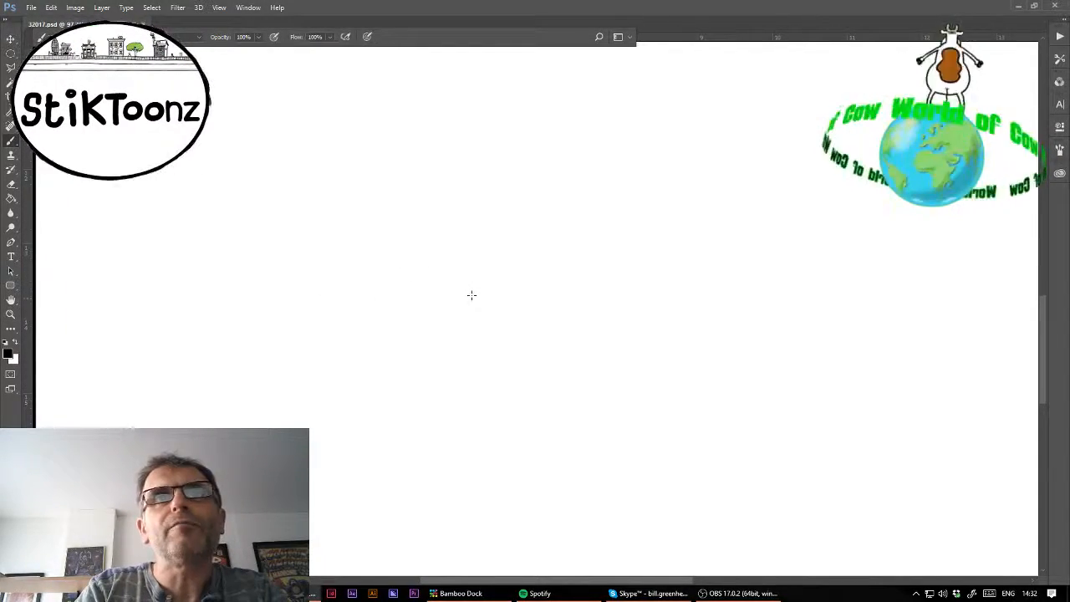
mouse_move(471, 295)
mouse_down()
mouse_move(427, 306)
mouse_move(429, 335)
mouse_move(452, 343)
mouse_move(479, 338)
mouse_move(483, 304)
mouse_move(445, 277)
mouse_move(408, 274)
mouse_move(397, 311)
mouse_move(428, 323)
mouse_up()
- Erase along the inner edges of both eye circles to smooth and thin their outlines
click(11, 314)
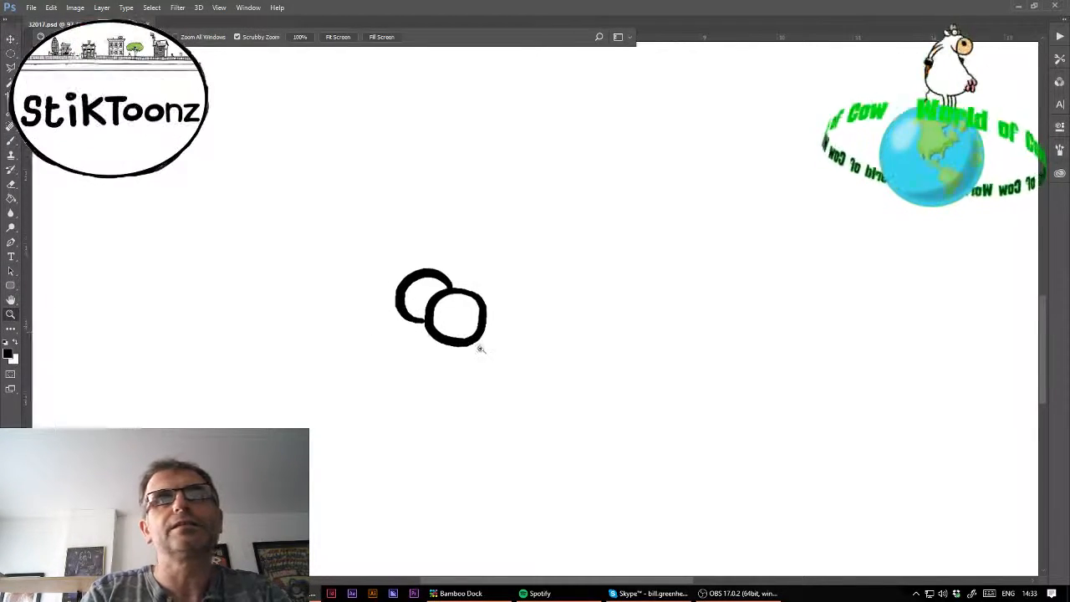
drag(481, 349, 513, 354)
click(11, 184)
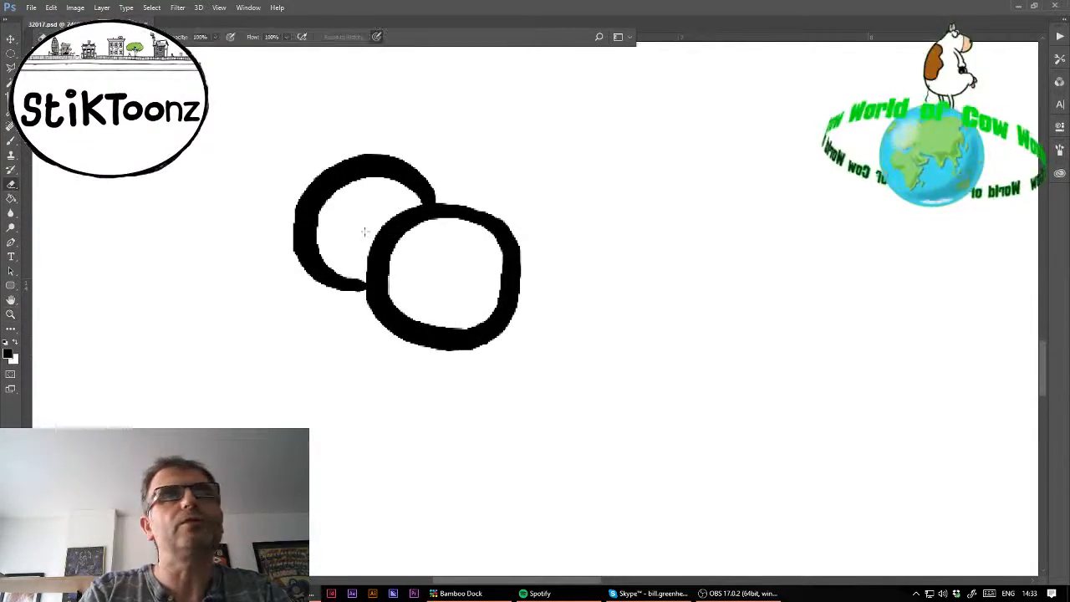
mouse_move(490, 242)
mouse_down()
mouse_move(496, 270)
mouse_move(483, 314)
mouse_move(441, 322)
mouse_move(412, 312)
mouse_up()
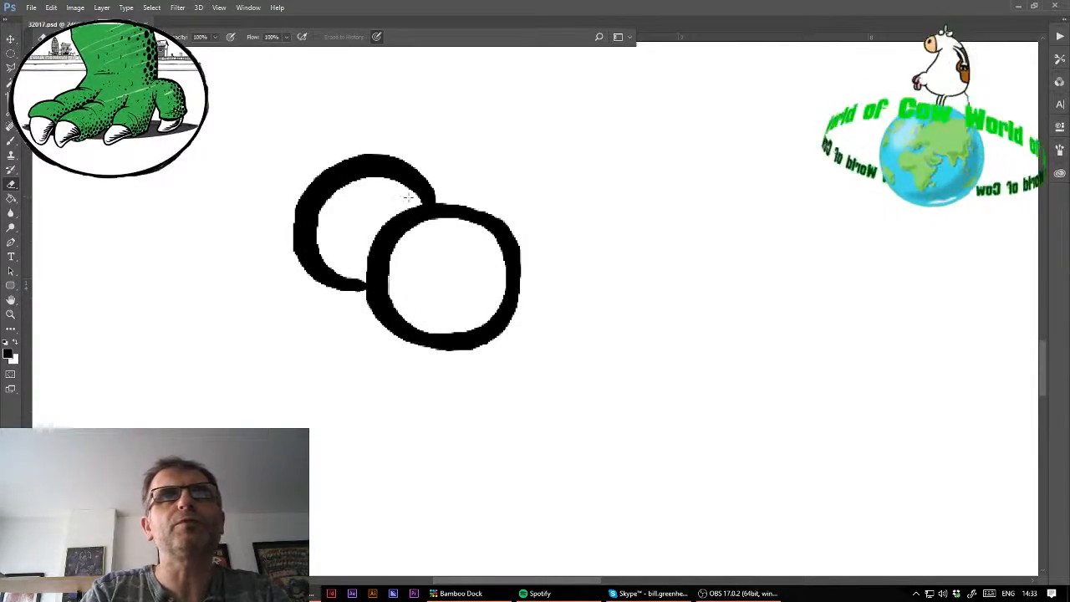
mouse_move(403, 183)
mouse_down()
mouse_move(361, 175)
mouse_move(323, 201)
mouse_move(319, 242)
mouse_move(345, 270)
mouse_up()
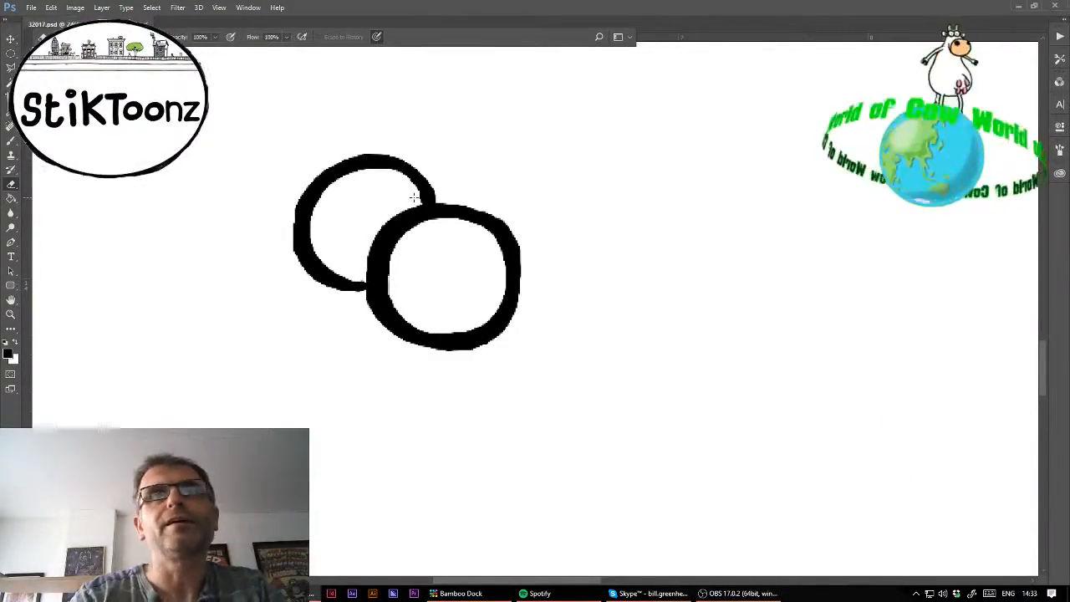
- Brush thin, slightly curved crosswise lines over both eyes, four on the front eye and five on the rear one
click(11, 142)
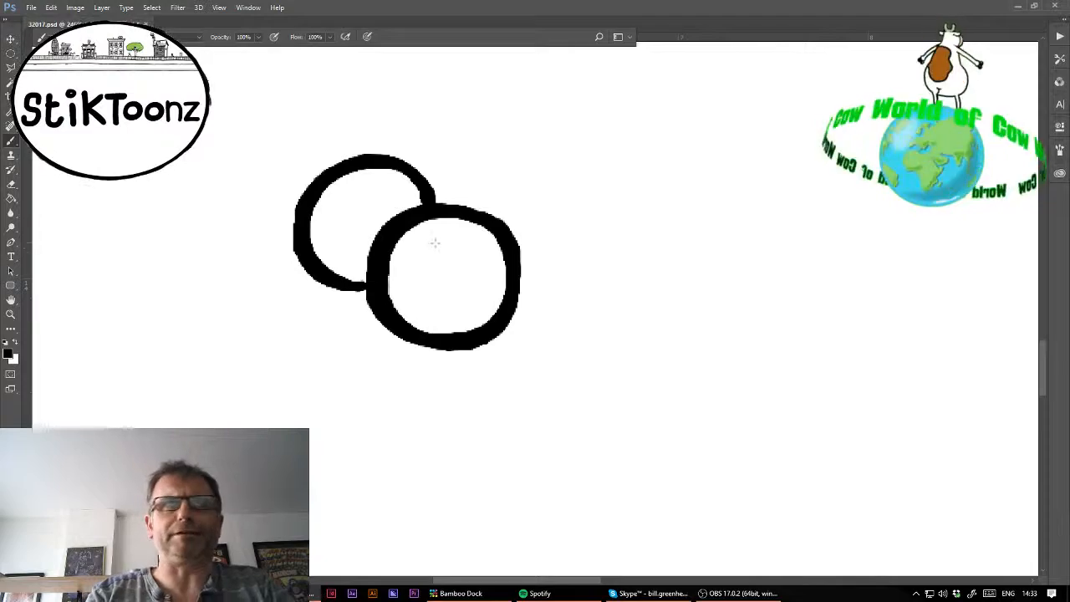
drag(392, 252, 502, 231)
drag(389, 284, 508, 255)
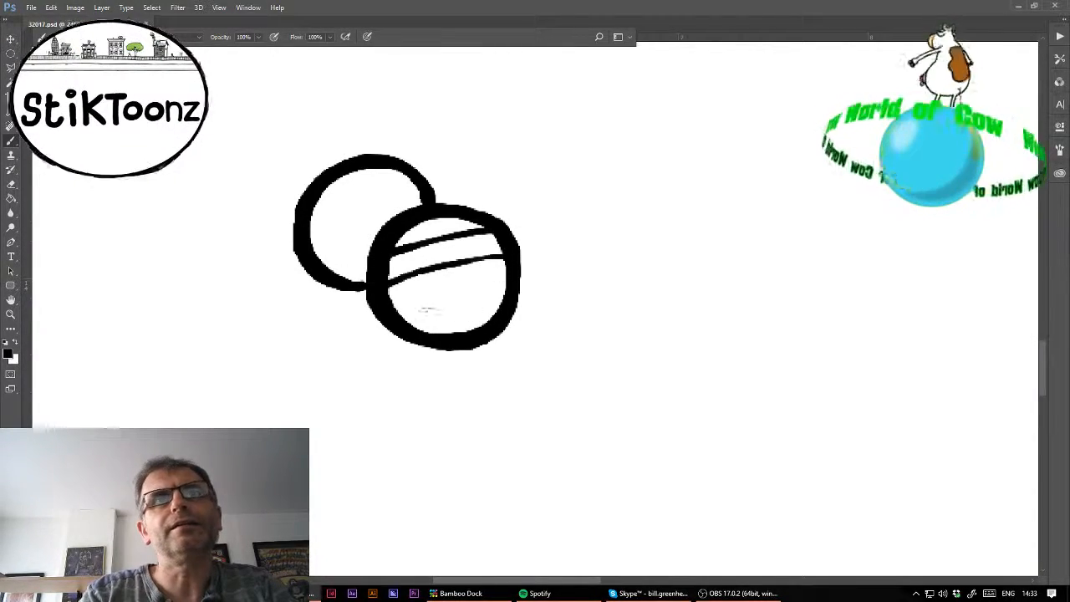
drag(389, 304, 506, 285)
drag(413, 326, 500, 311)
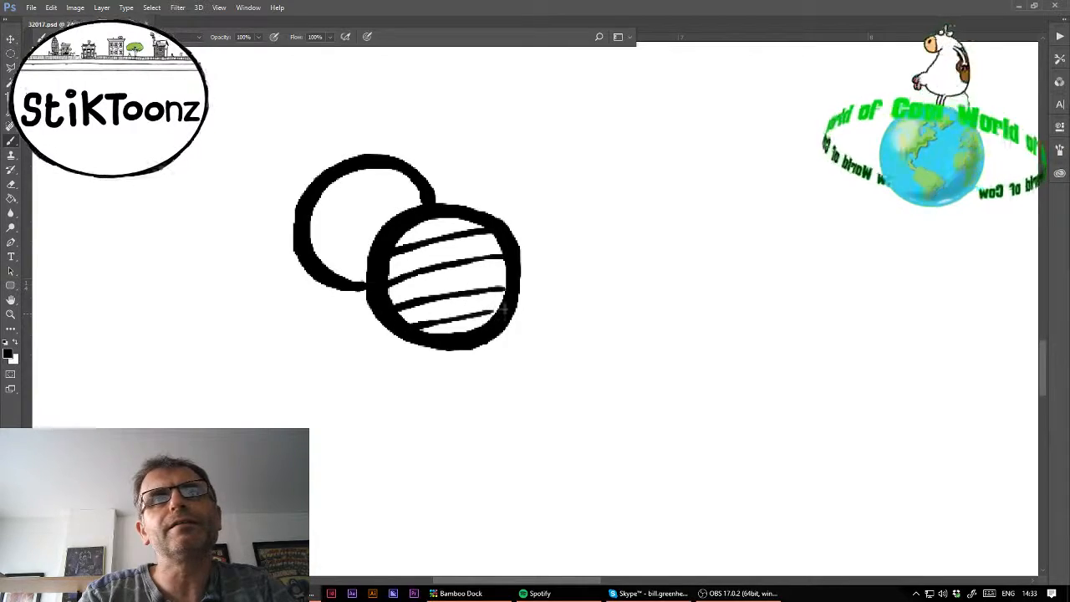
mouse_move(311, 261)
mouse_down()
mouse_move(363, 244)
mouse_move(374, 217)
mouse_up()
drag(306, 223, 399, 193)
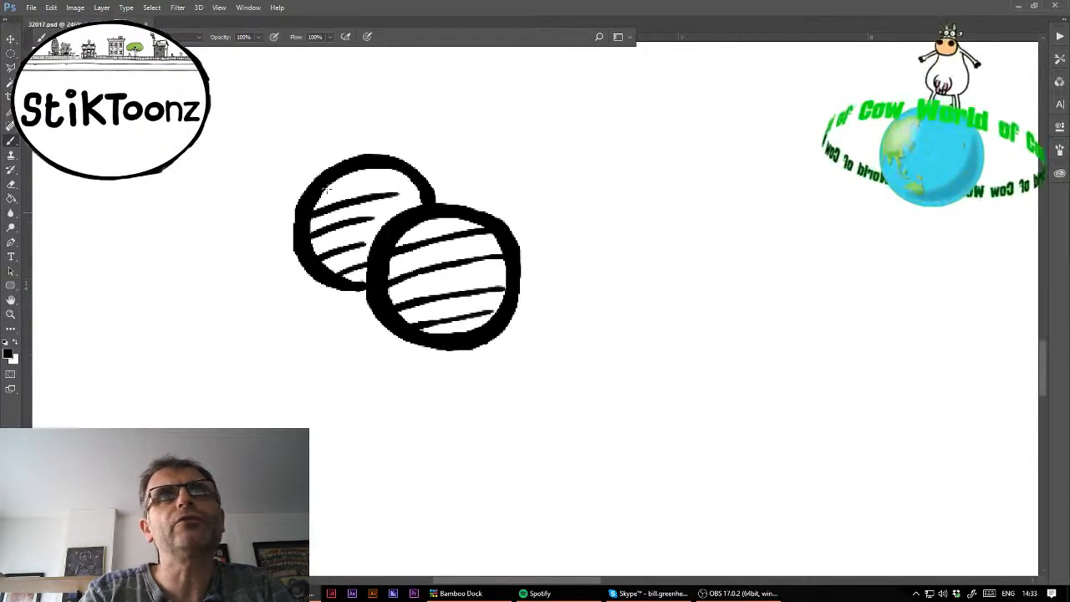
drag(325, 189, 381, 176)
- Brush three downward curved lines across each eye to complete the compound-eye grid
drag(400, 233, 442, 334)
drag(428, 215, 469, 330)
drag(458, 218, 489, 318)
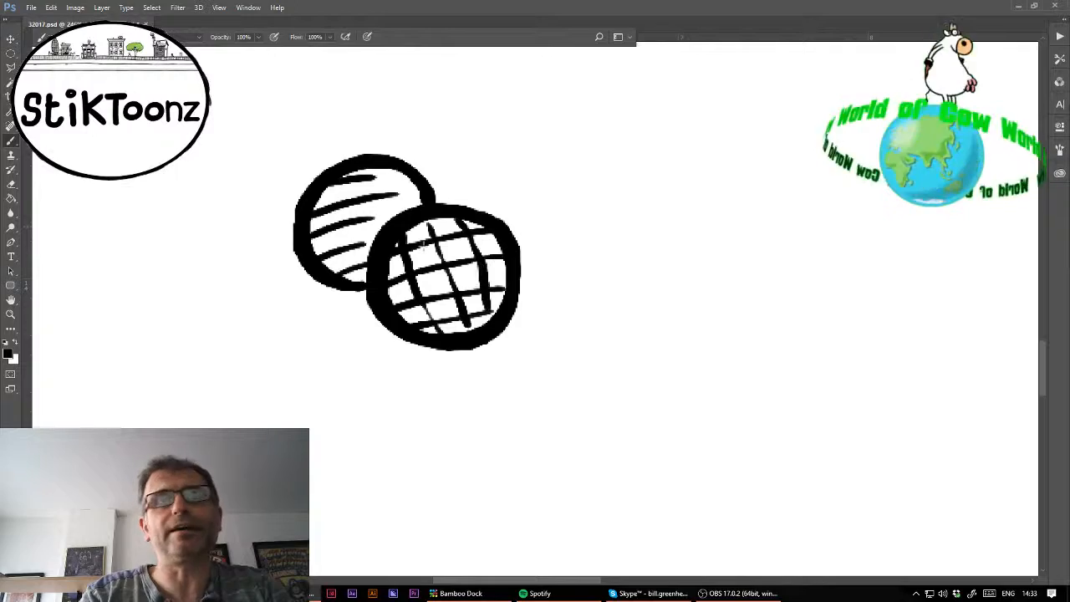
drag(314, 208, 339, 267)
drag(330, 176, 361, 261)
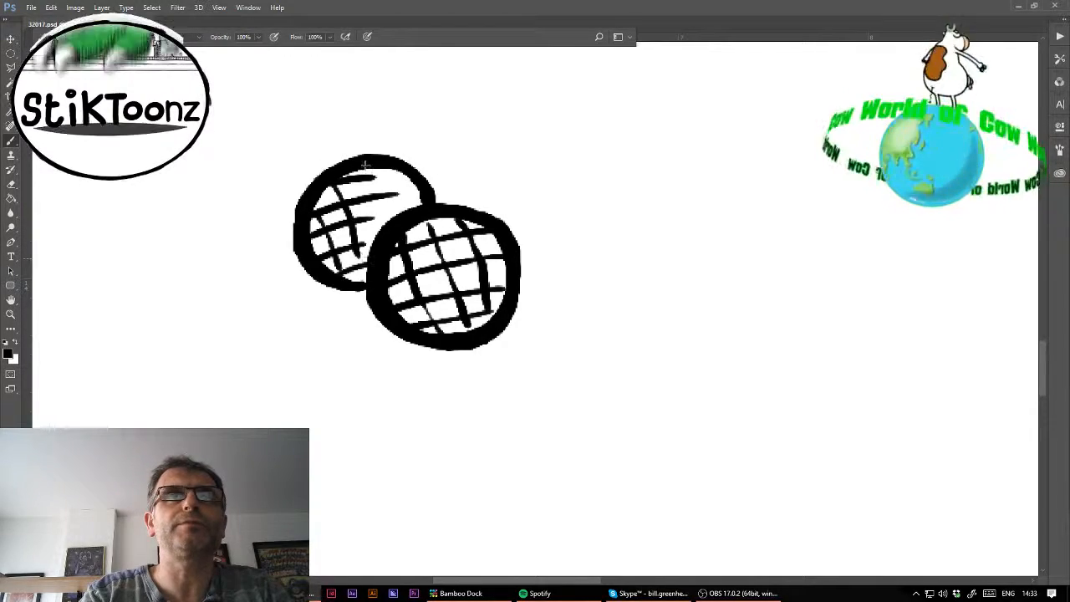
drag(376, 177, 396, 239)
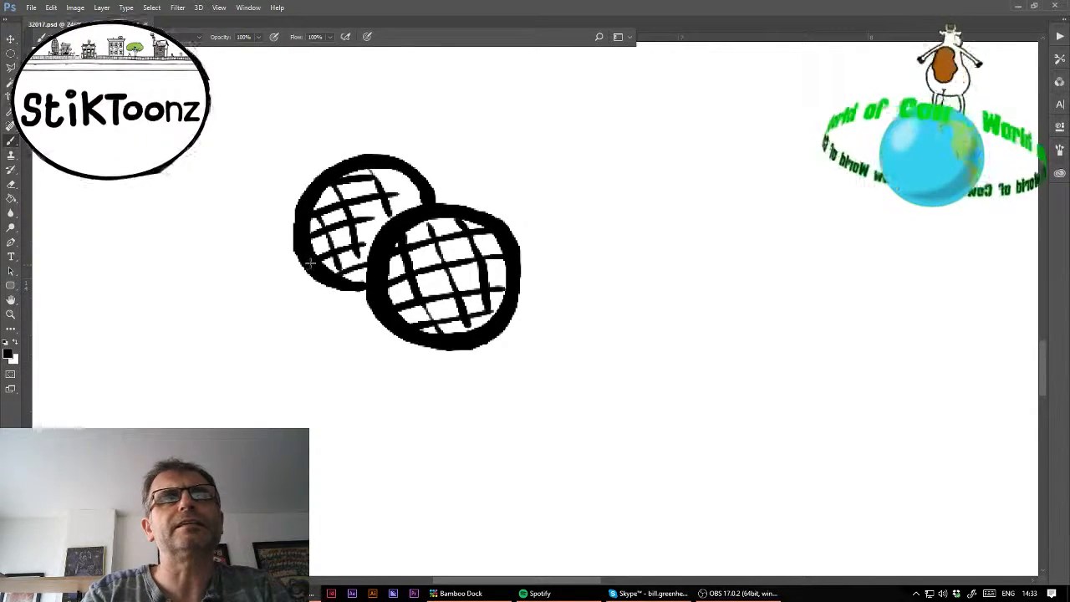
- Draw the back of the fly's head, the face front and an open mouth with a lower jaw and a row of teeth
mouse_move(309, 262)
mouse_down()
mouse_move(281, 274)
mouse_move(248, 315)
mouse_move(245, 373)
mouse_up()
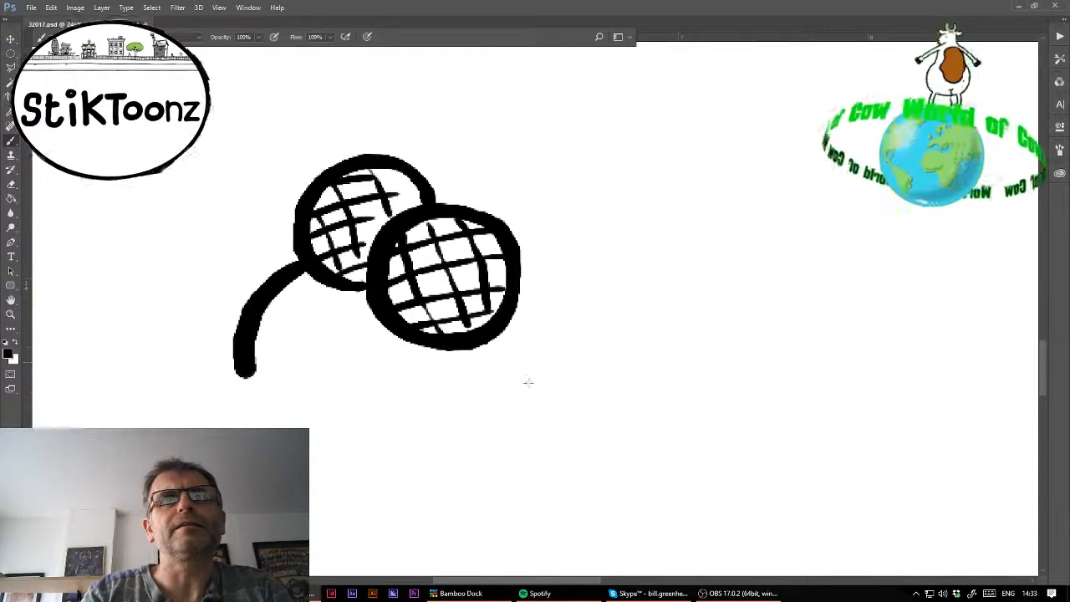
mouse_move(495, 338)
mouse_down()
mouse_move(500, 411)
mouse_move(483, 420)
mouse_move(384, 378)
mouse_move(354, 391)
mouse_move(361, 418)
mouse_move(452, 492)
mouse_up()
mouse_move(361, 403)
mouse_down()
mouse_move(400, 391)
mouse_move(393, 421)
mouse_move(421, 418)
mouse_move(431, 399)
mouse_move(432, 421)
mouse_move(420, 430)
mouse_move(462, 414)
mouse_move(432, 432)
mouse_move(485, 419)
mouse_up()
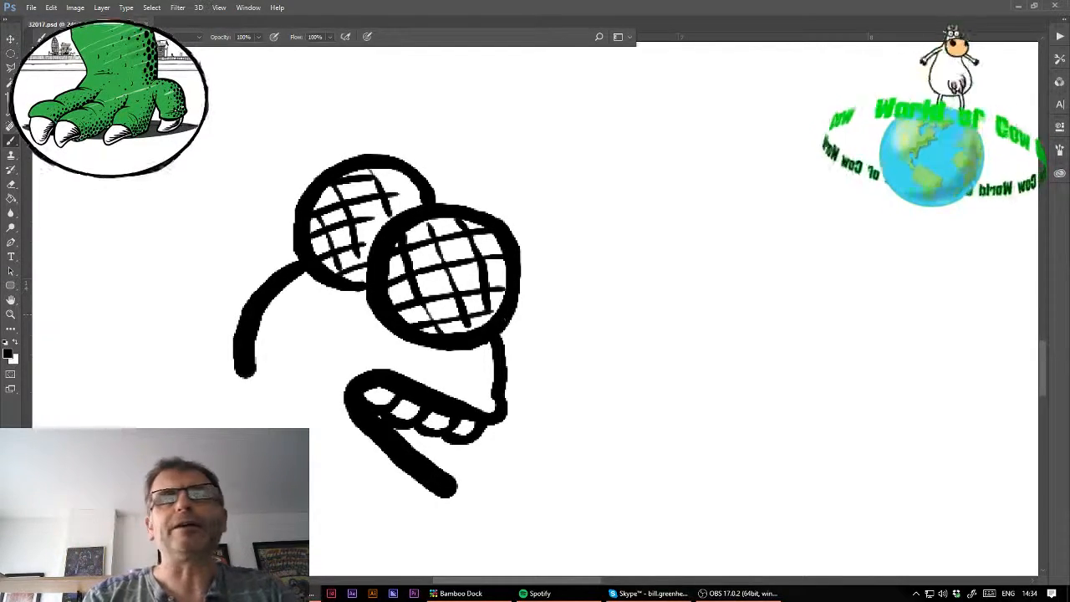
- Draw the fly's large rounded body outline from the back of the neck around the belly and up to the jaw
mouse_move(376, 401)
mouse_down()
mouse_move(851, 150)
mouse_move(751, 245)
mouse_move(711, 245)
mouse_up()
mouse_move(580, 212)
mouse_down()
mouse_move(420, 352)
mouse_move(429, 454)
mouse_move(512, 512)
mouse_move(645, 518)
mouse_up()
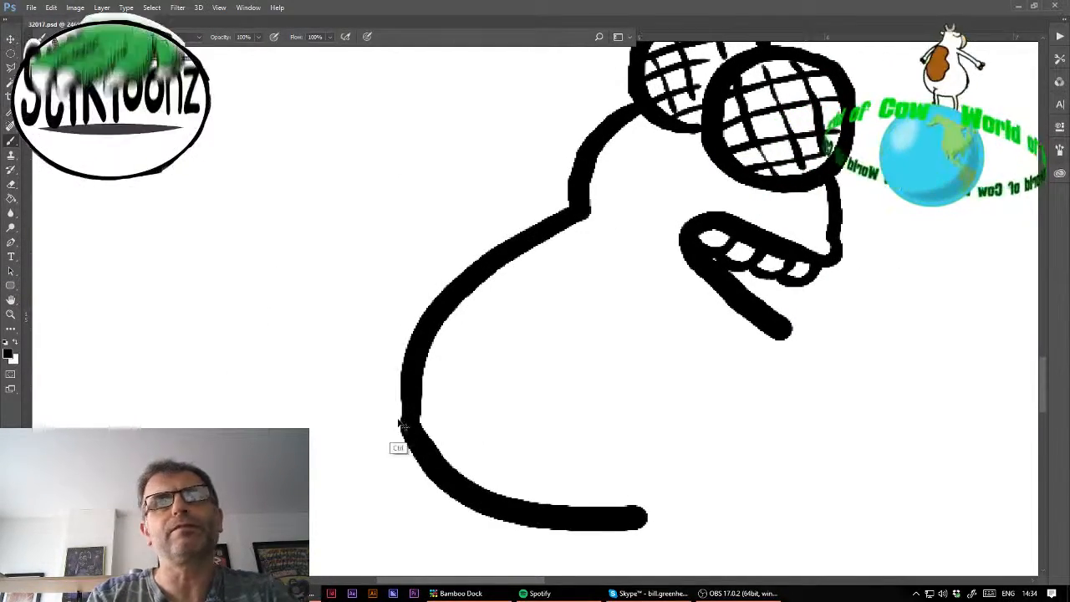
key(ctrl+z)
drag(414, 400, 728, 514)
mouse_move(780, 332)
mouse_down()
mouse_move(750, 374)
mouse_move(732, 464)
mouse_move(688, 523)
mouse_up()
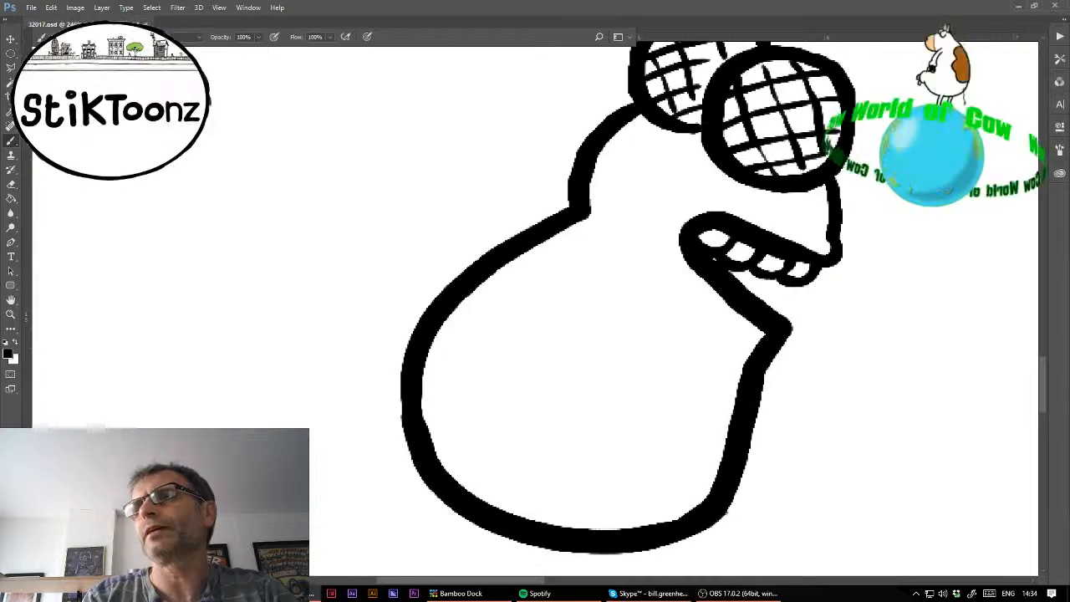
- Draw four legs with small feet beneath the body and a bent arm on each side of it
drag(681, 468, 721, 311)
mouse_move(598, 366)
mouse_down()
mouse_move(594, 435)
mouse_move(556, 507)
mouse_move(565, 524)
mouse_up()
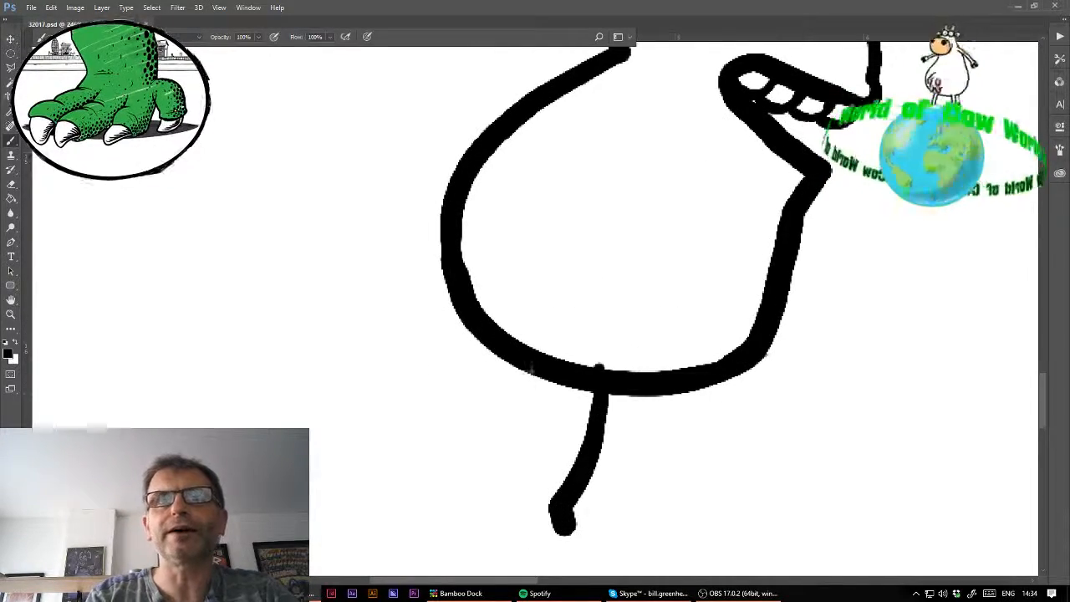
mouse_move(529, 368)
mouse_down()
mouse_move(523, 407)
mouse_move(478, 485)
mouse_move(487, 493)
mouse_up()
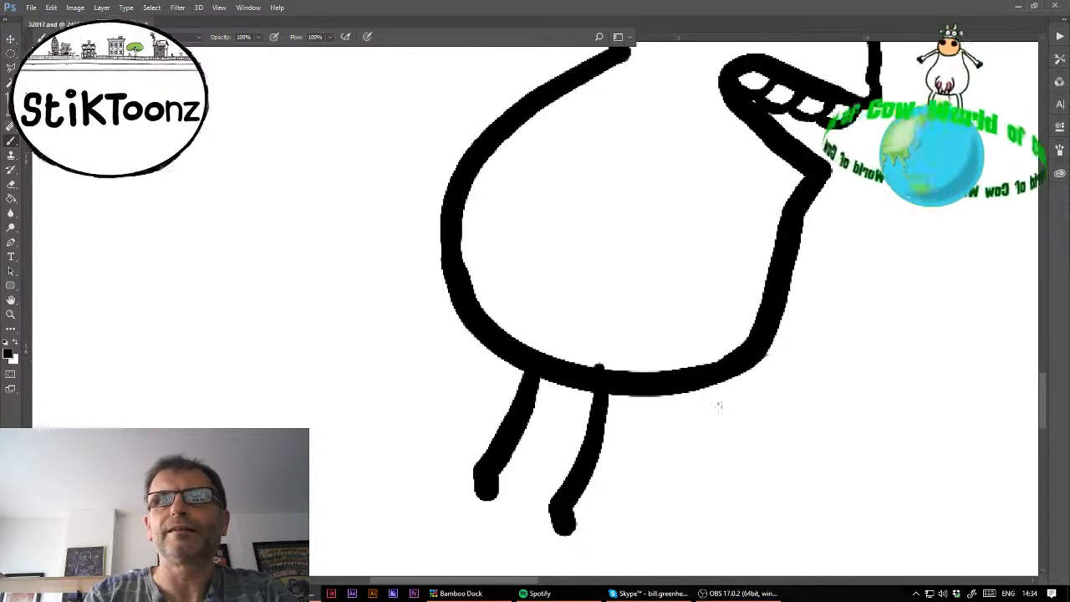
mouse_move(667, 357)
mouse_down()
mouse_move(669, 476)
mouse_move(654, 502)
mouse_move(663, 500)
mouse_up()
drag(571, 377, 549, 470)
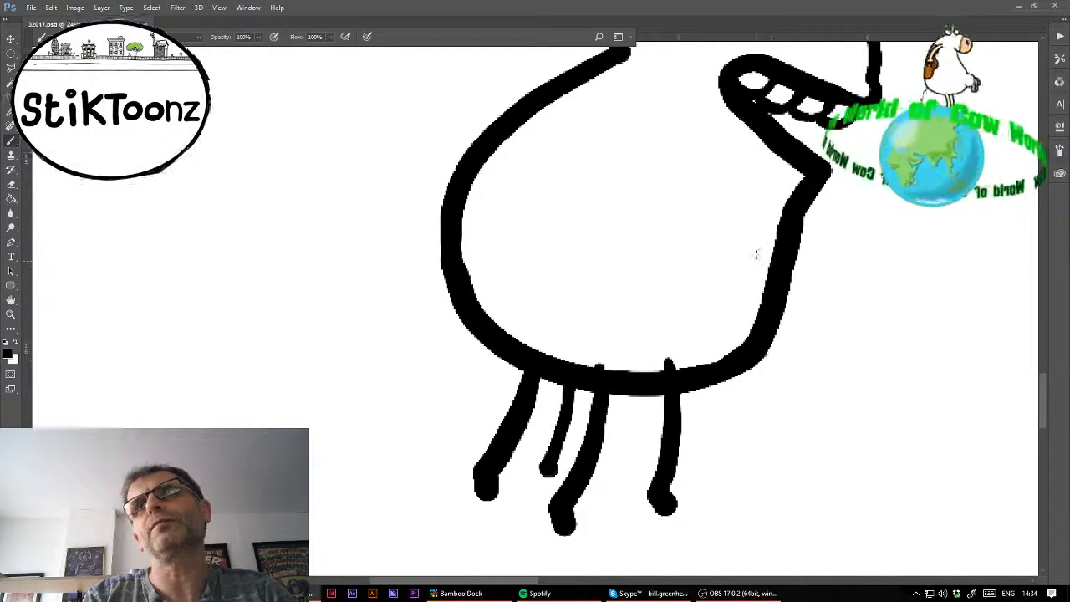
mouse_move(746, 222)
mouse_down()
mouse_move(796, 294)
mouse_move(710, 327)
mouse_up()
mouse_move(484, 134)
mouse_down()
mouse_move(422, 165)
mouse_move(446, 219)
mouse_move(426, 232)
mouse_up()
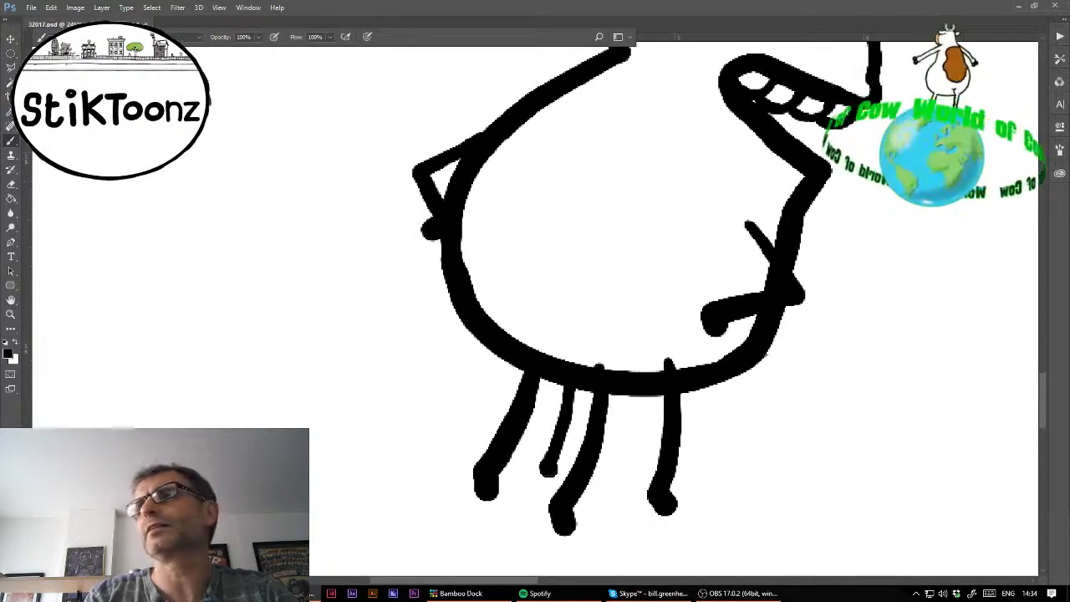
drag(485, 314, 388, 489)
mouse_move(570, 311)
mouse_down()
mouse_move(543, 261)
mouse_move(355, 190)
mouse_move(566, 305)
mouse_move(538, 304)
mouse_move(570, 309)
mouse_up()
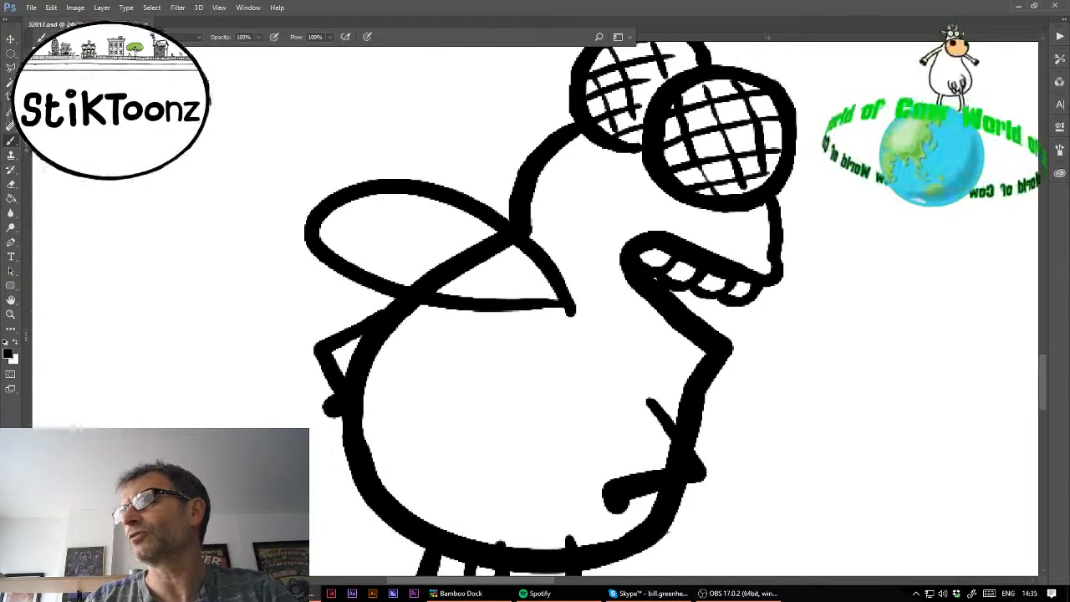
key(ctrl+z)
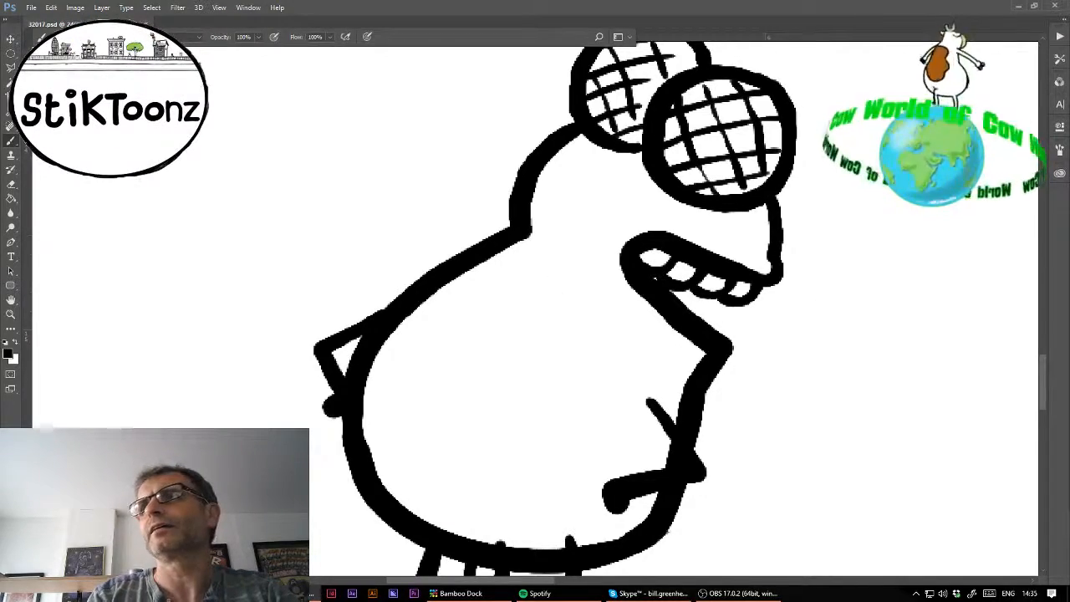
- Sketch the flapping wings behind the fly's back as overlapping open curves, with two long curved strokes running down through them
drag(796, 233, 756, 313)
drag(340, 228, 516, 296)
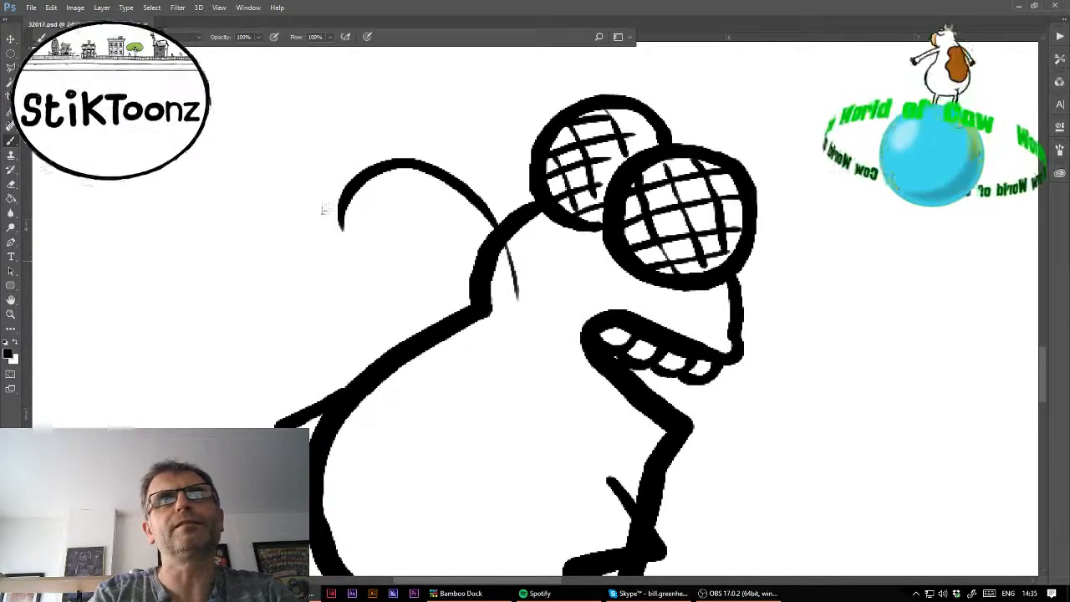
drag(289, 238, 426, 221)
mouse_move(369, 263)
mouse_down()
mouse_move(284, 386)
mouse_move(460, 380)
mouse_up()
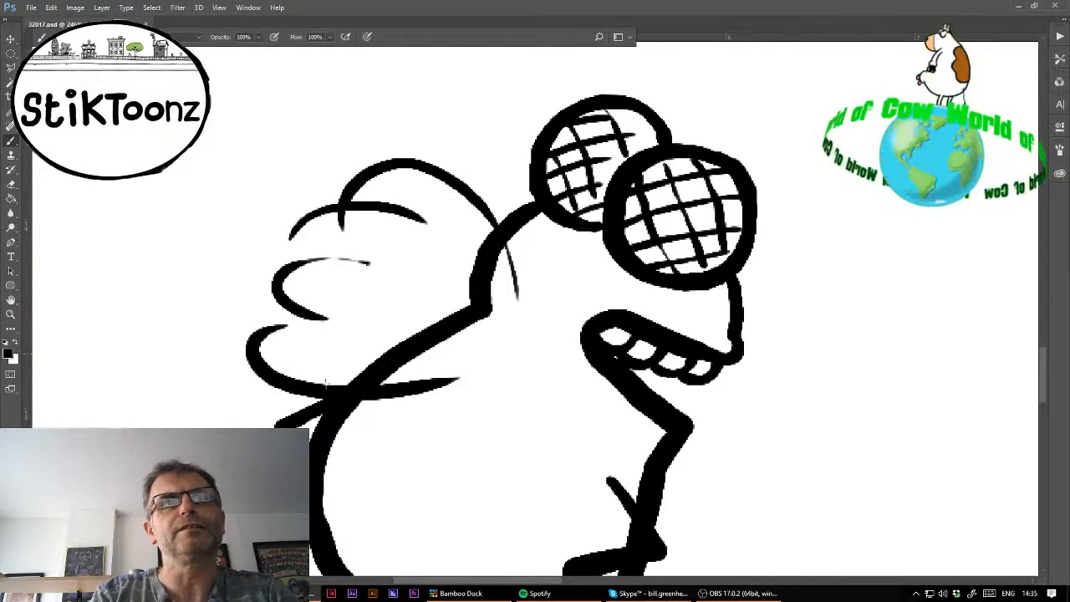
mouse_move(417, 180)
mouse_down()
mouse_move(311, 410)
mouse_move(364, 372)
mouse_up()
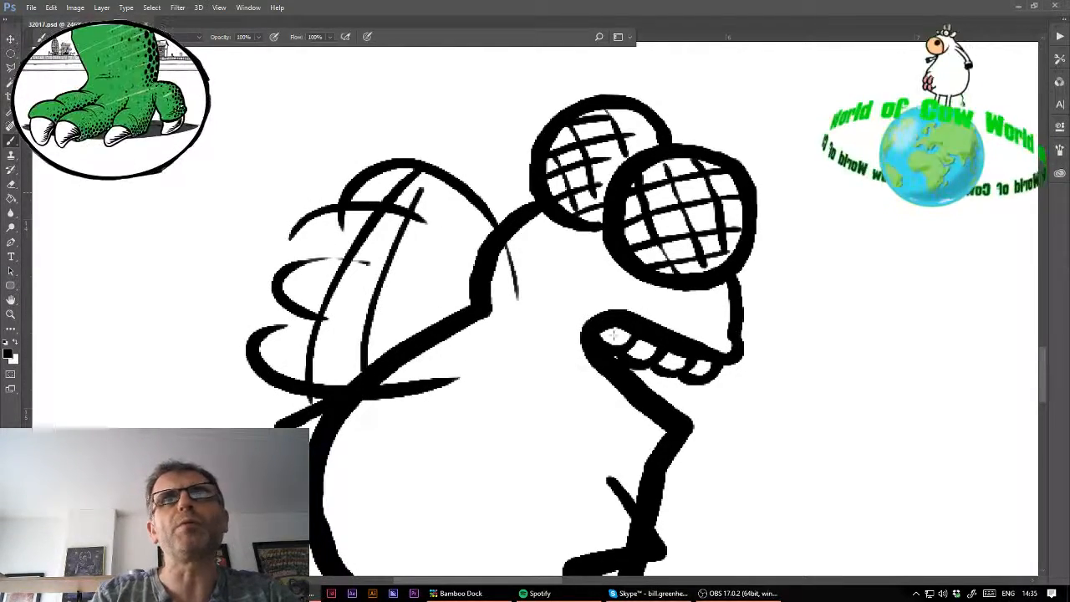
- Add short curved motion lines around the outer side of the fly's wings
drag(239, 172, 270, 160)
drag(300, 167, 330, 188)
drag(420, 145, 501, 166)
mouse_move(226, 383)
mouse_down()
mouse_move(268, 422)
mouse_move(208, 426)
mouse_up()
mouse_move(227, 201)
mouse_down()
mouse_move(251, 247)
mouse_move(242, 289)
mouse_up()
drag(201, 334, 236, 336)
- Add thin curved strokes across the fly's side below the wings and around its shoulder
drag(330, 457, 450, 428)
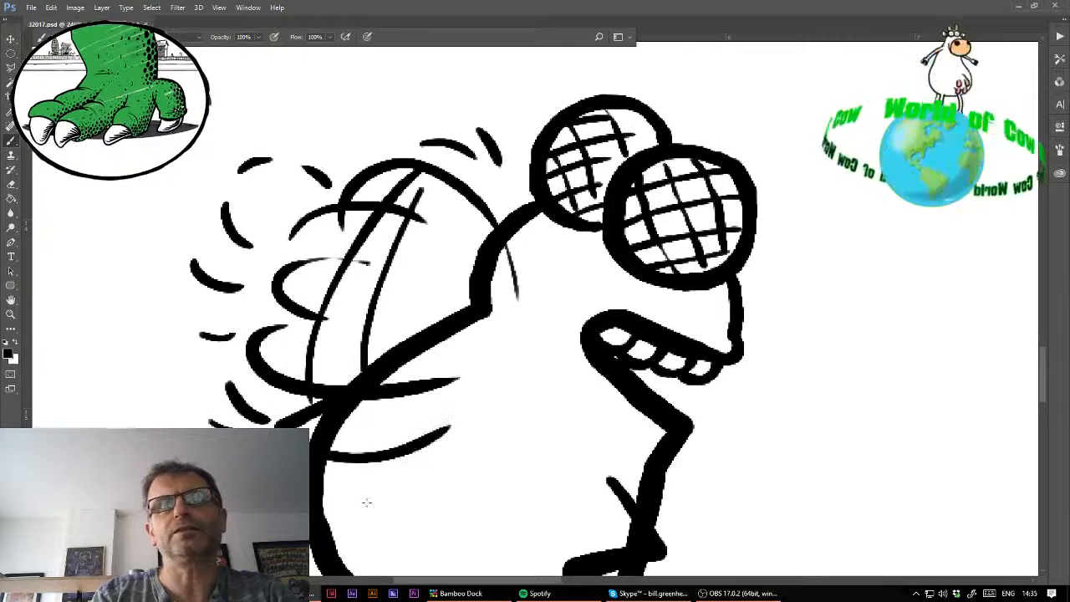
drag(366, 504, 435, 474)
drag(387, 294, 448, 311)
drag(460, 324, 493, 357)
drag(456, 274, 468, 293)
drag(492, 302, 500, 320)
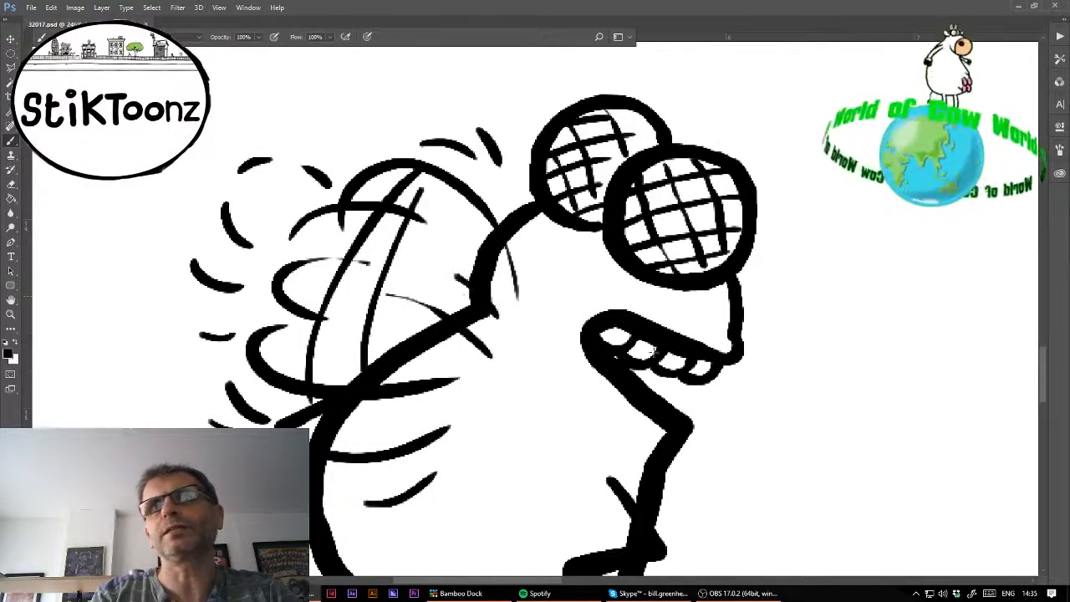
- Move the finished fly drawing slightly up and to the right on the page
key(ctrl+minus)
key(ctrl+minus)
key(ctrl+minus)
key(ctrl+minus)
key(ctrl+minus)
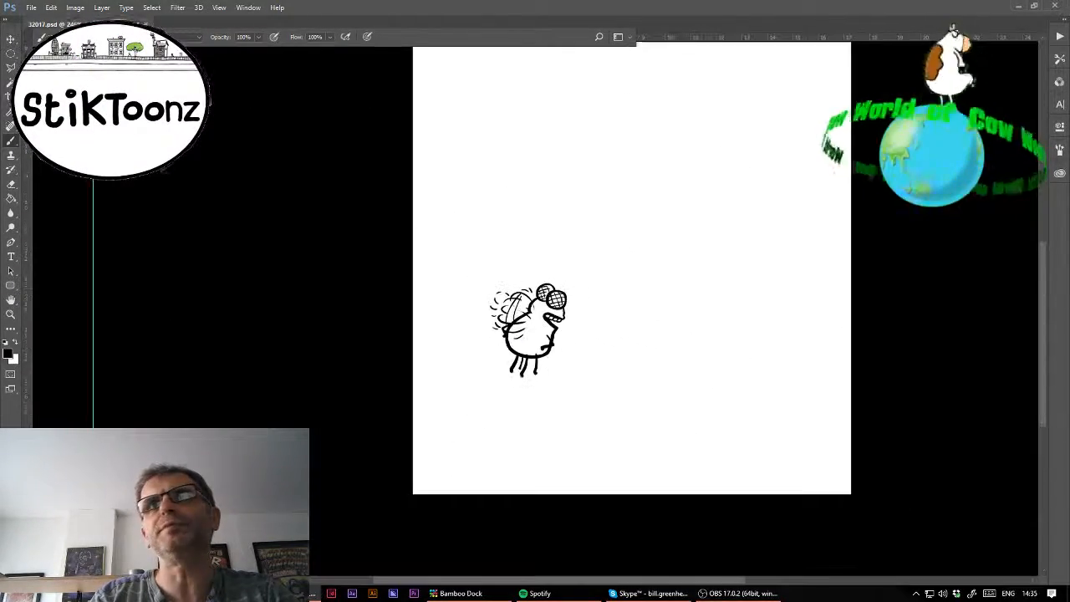
mouse_move(641, 378)
mouse_down()
mouse_move(665, 338)
mouse_move(668, 363)
mouse_move(640, 348)
mouse_move(685, 339)
mouse_move(681, 350)
mouse_move(653, 355)
mouse_move(661, 334)
mouse_move(675, 342)
mouse_move(667, 334)
mouse_up()
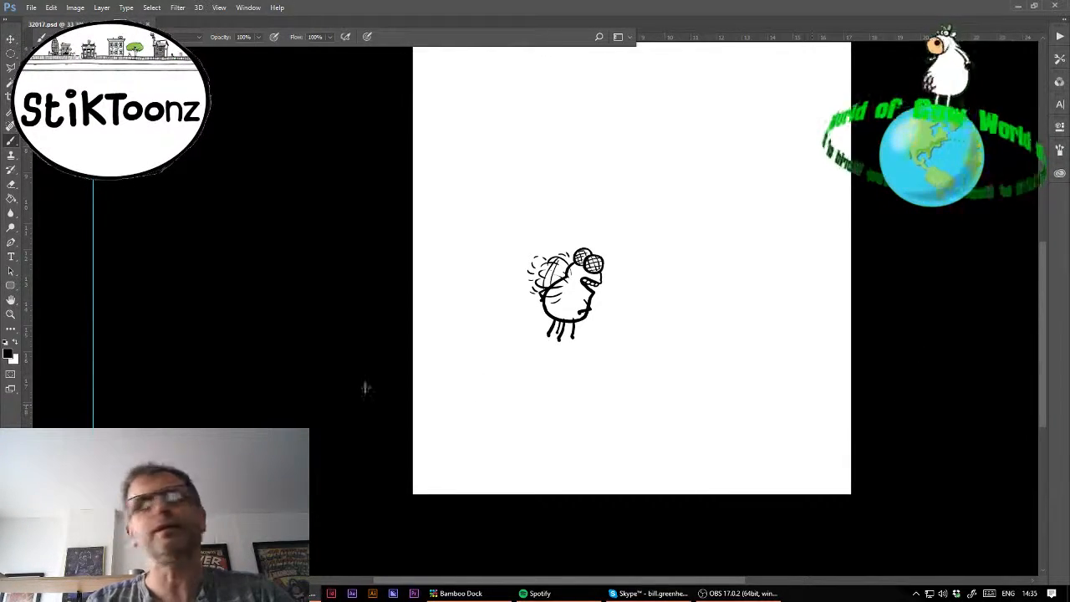
- Erase the uneven bump along the outer edge of the fly's front eye outline
click(11, 315)
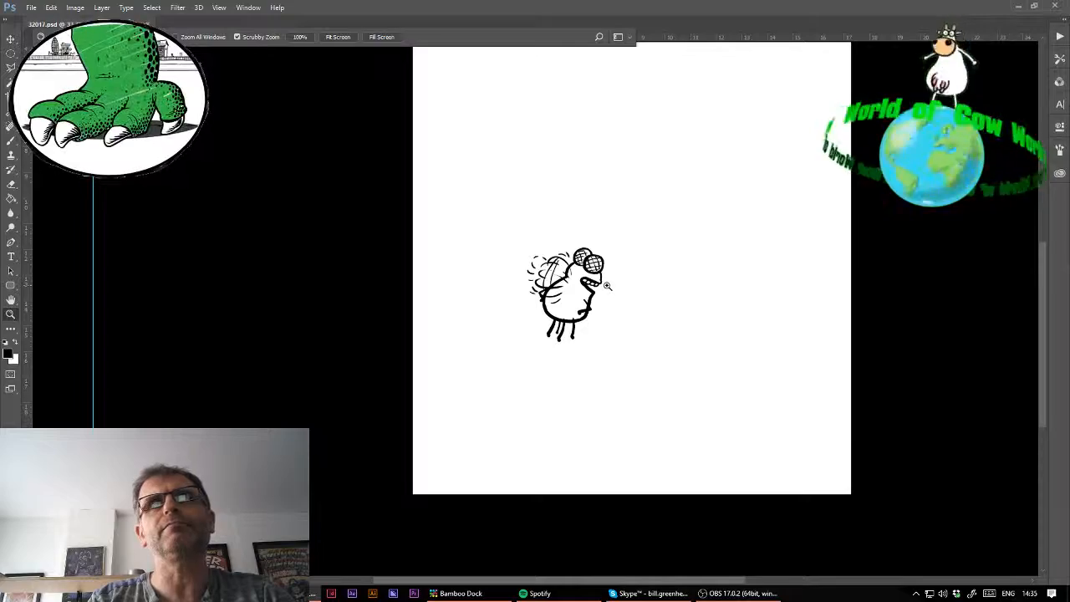
drag(610, 272, 645, 293)
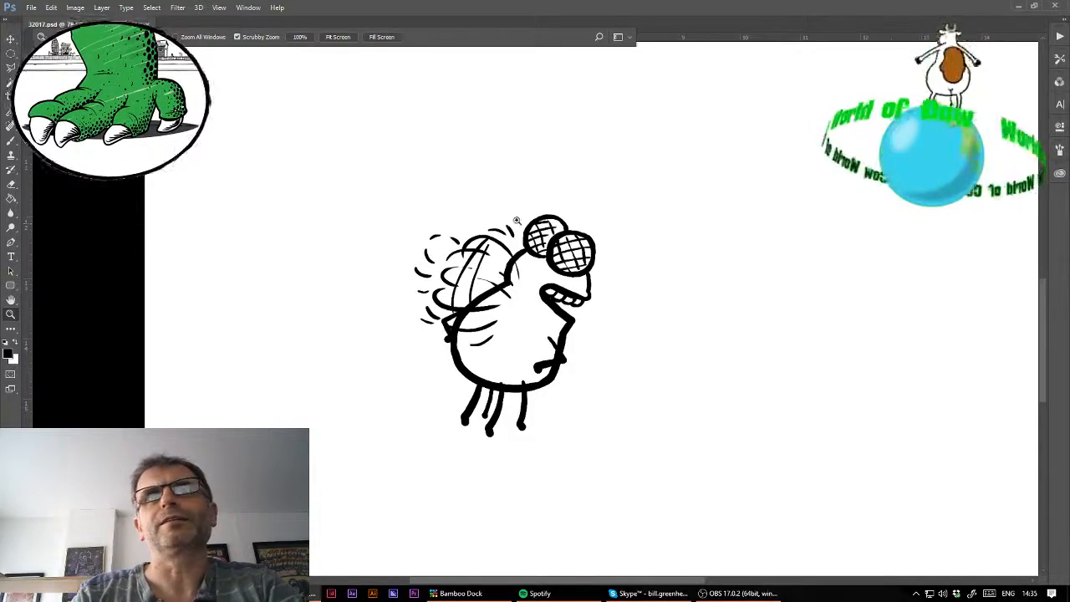
mouse_move(516, 220)
mouse_down()
mouse_move(554, 227)
mouse_move(541, 224)
mouse_up()
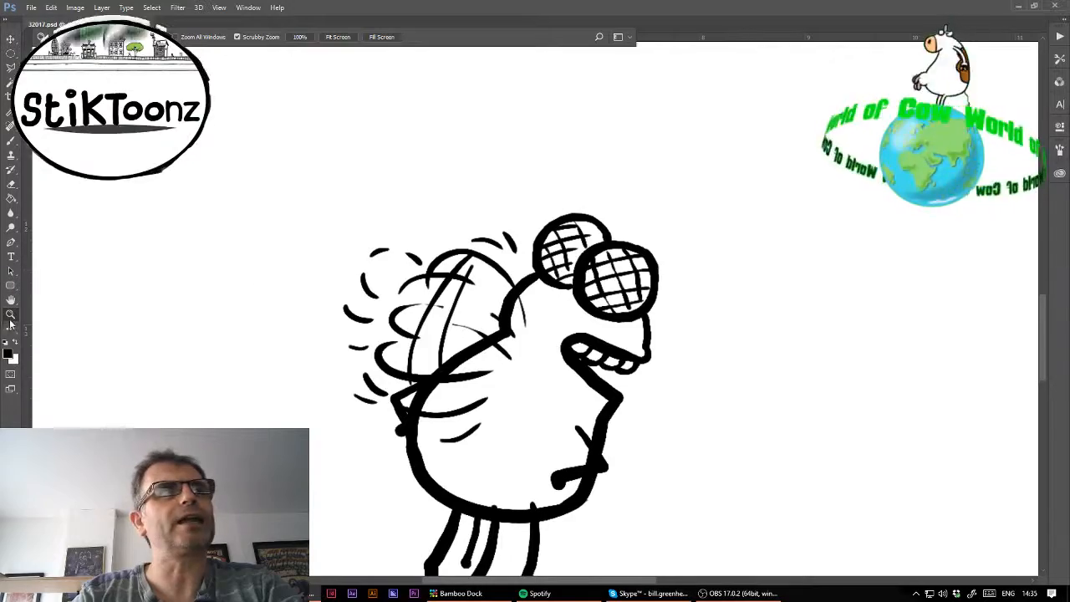
drag(625, 224, 689, 233)
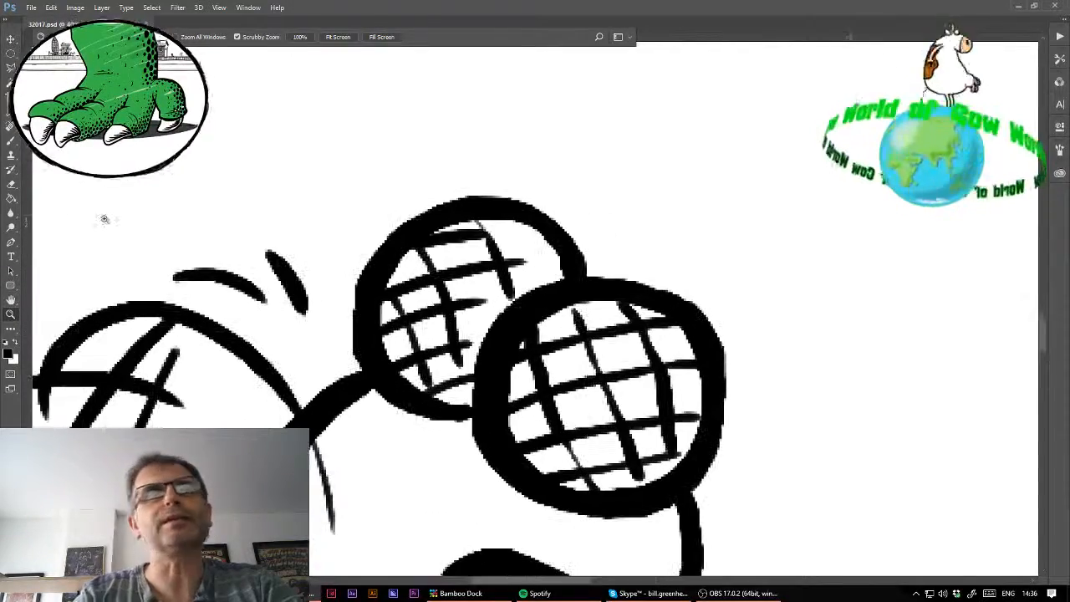
click(12, 184)
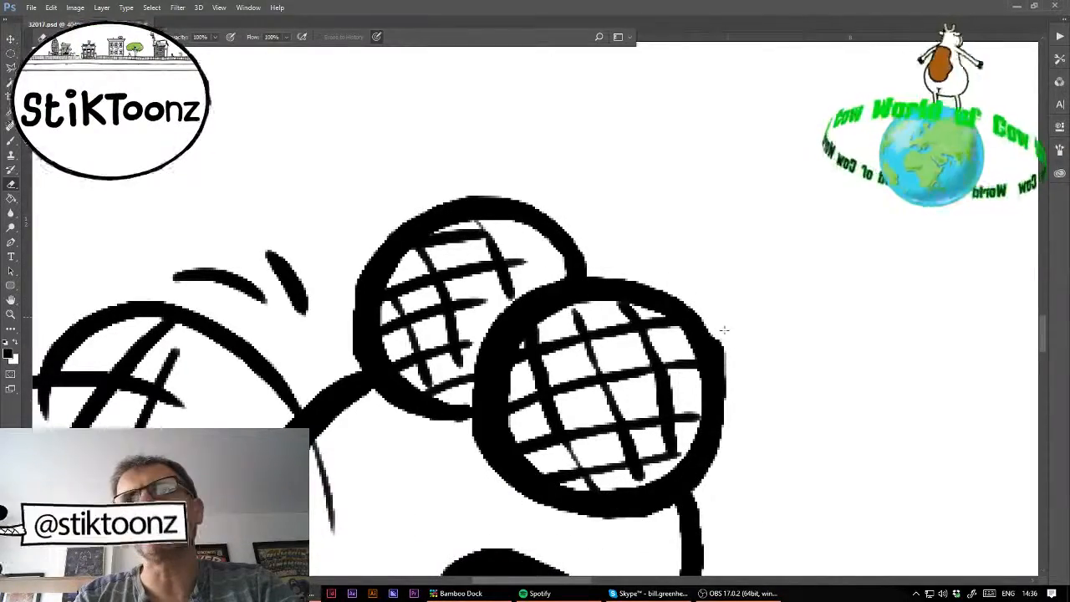
mouse_move(724, 330)
mouse_down()
mouse_move(727, 393)
mouse_move(740, 407)
mouse_up()
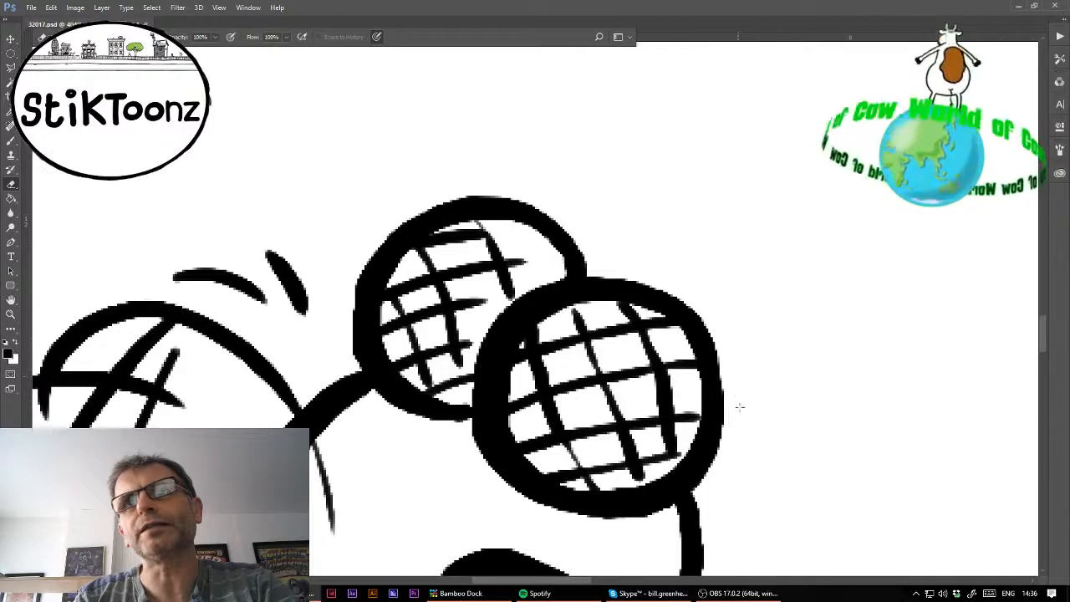
- Draw a small thick black circle in the blank area above the fly as the front eye of a second fly
key(ctrl+minus)
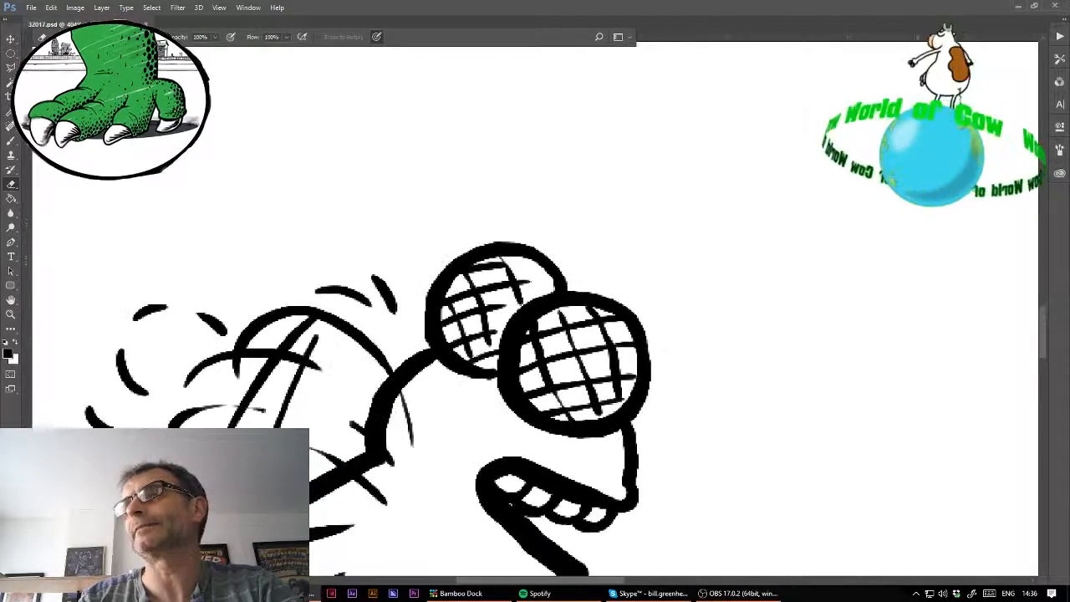
drag(504, 266, 880, 509)
click(12, 315)
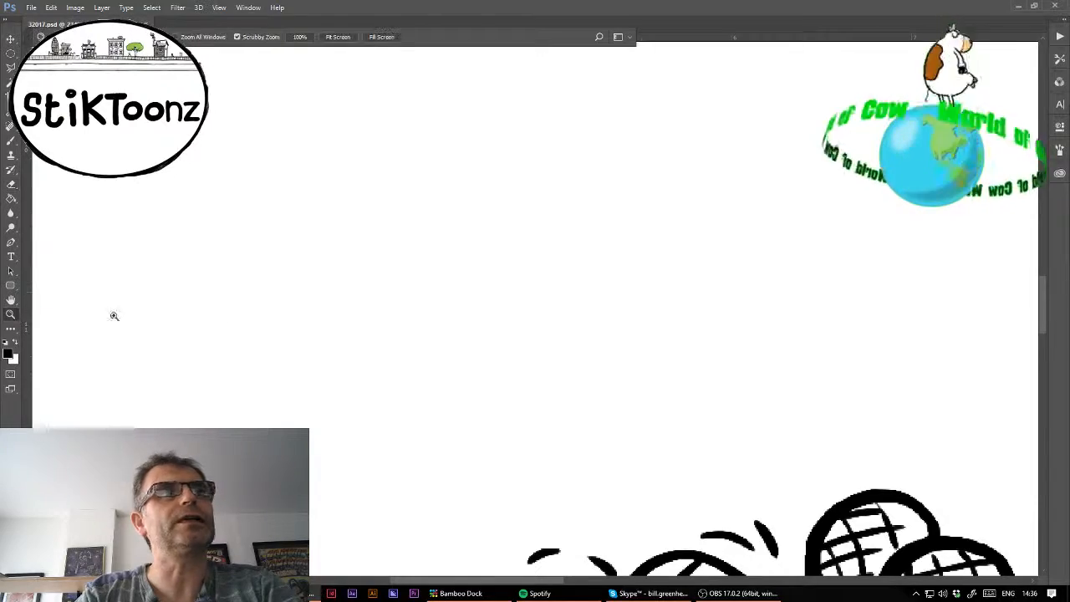
click(591, 299)
click(12, 141)
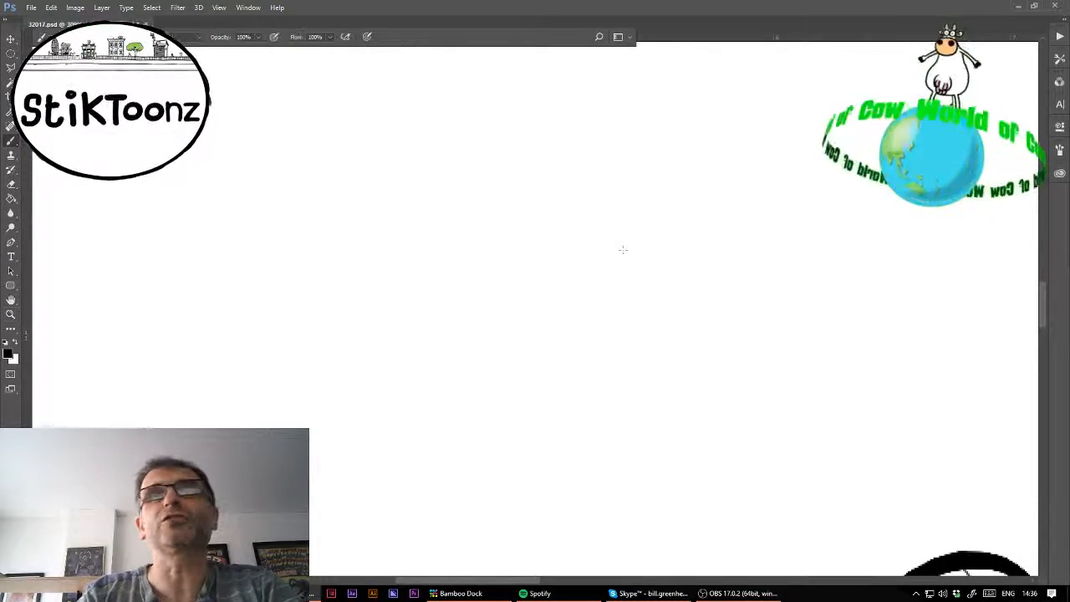
mouse_move(635, 294)
mouse_down()
mouse_move(648, 272)
mouse_move(633, 242)
mouse_move(578, 245)
mouse_move(566, 286)
mouse_move(579, 306)
mouse_move(606, 323)
mouse_move(631, 310)
mouse_up()
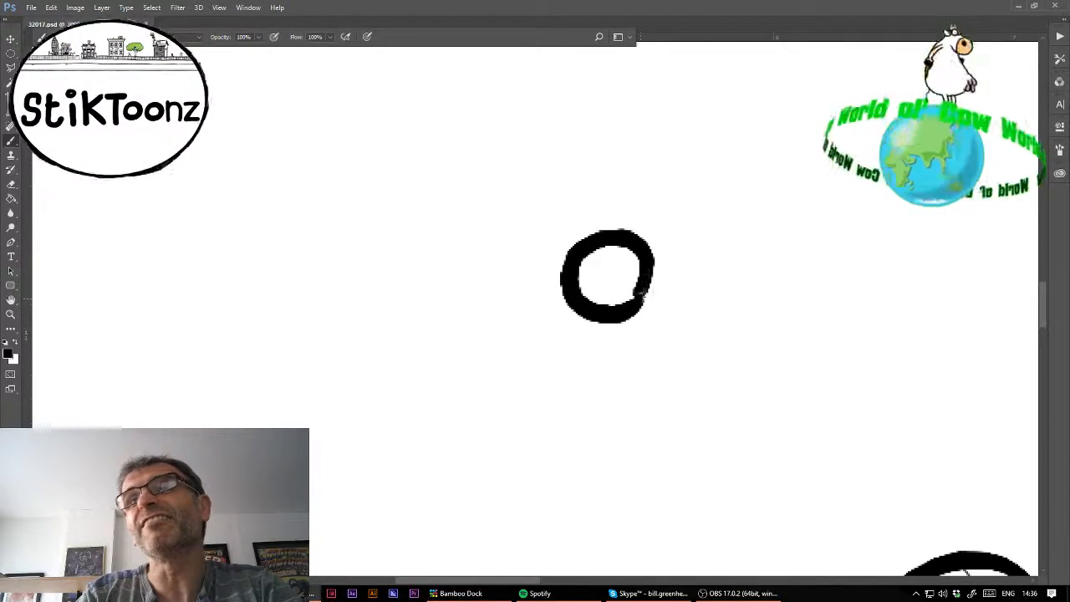
- Erase the rough outer edge on the upper right of the new eye circle to smooth it
key(z)
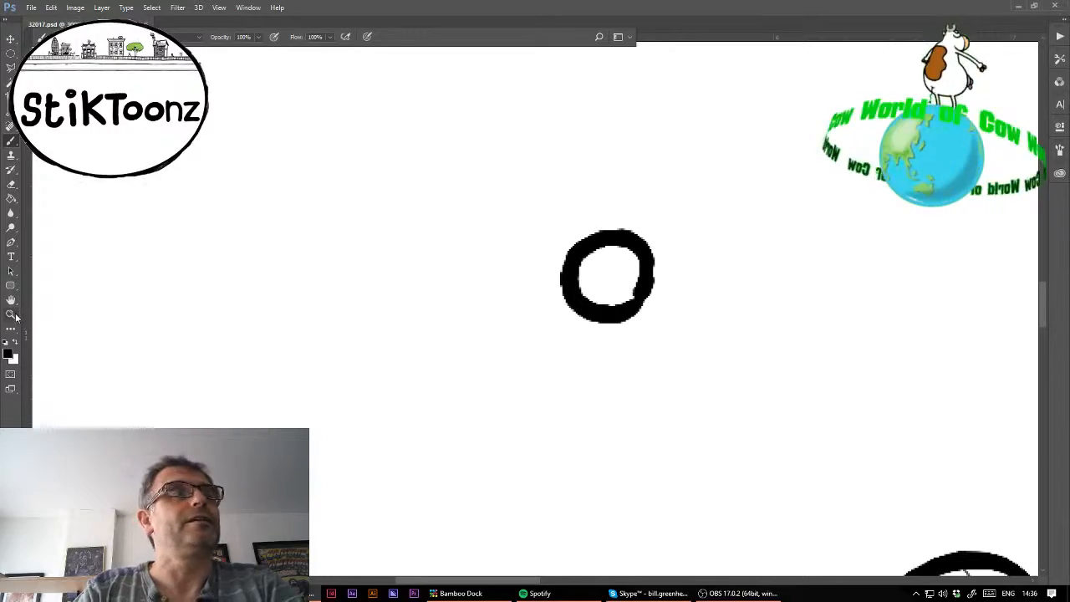
mouse_move(610, 256)
mouse_down()
mouse_move(652, 276)
mouse_move(656, 296)
mouse_move(657, 281)
mouse_move(652, 324)
mouse_move(620, 345)
mouse_move(576, 338)
mouse_move(564, 290)
mouse_move(590, 250)
mouse_move(645, 309)
mouse_up()
click(11, 185)
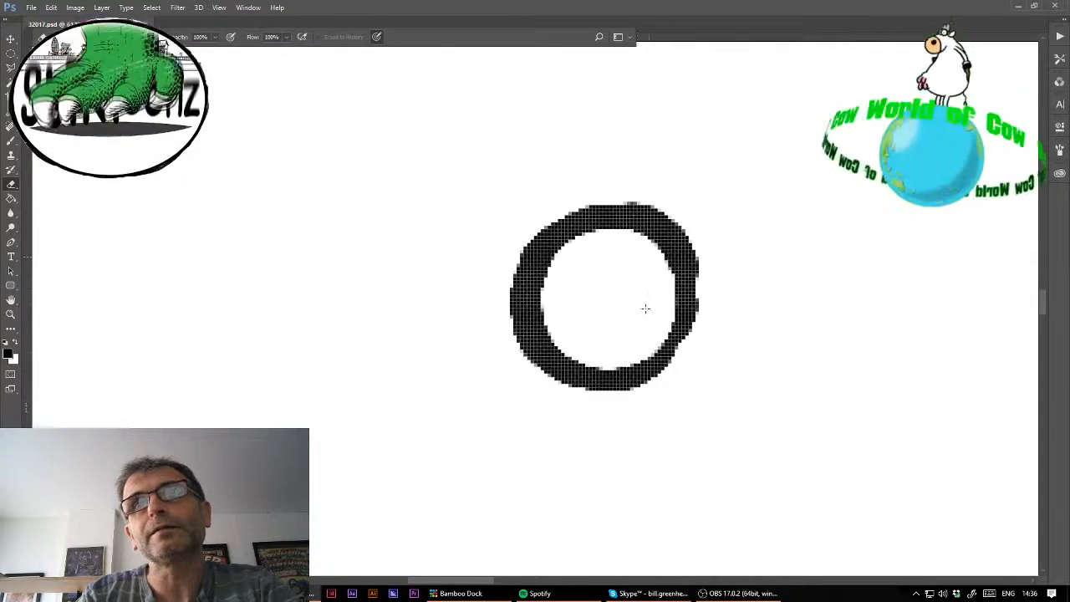
drag(702, 237, 666, 199)
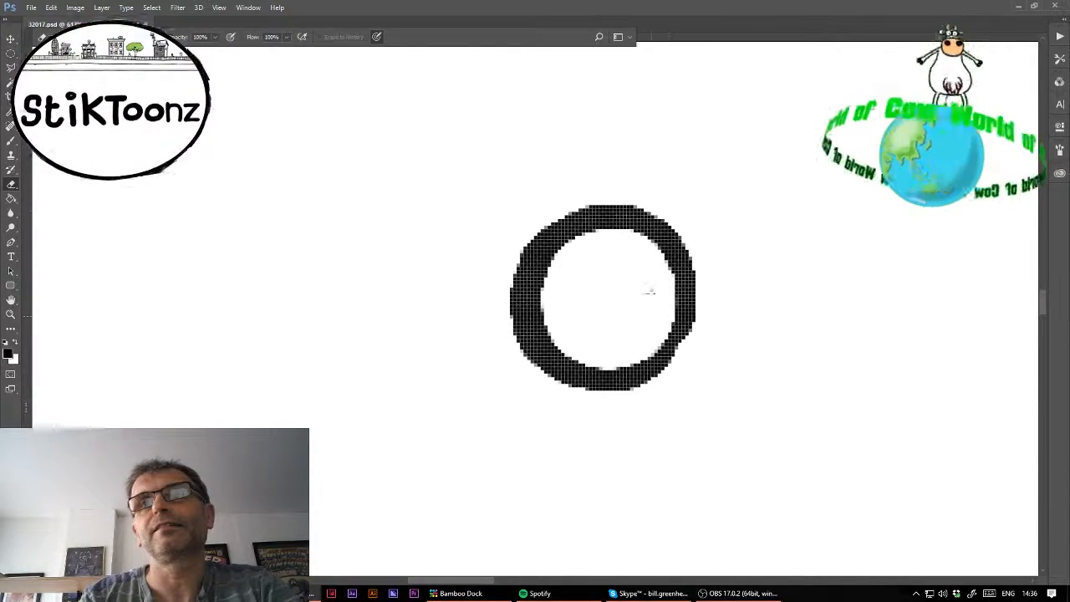
- Draw the second fly's rear eye as an arc tucked behind the front circle and thicken the front circle's right and lower edge
click(11, 140)
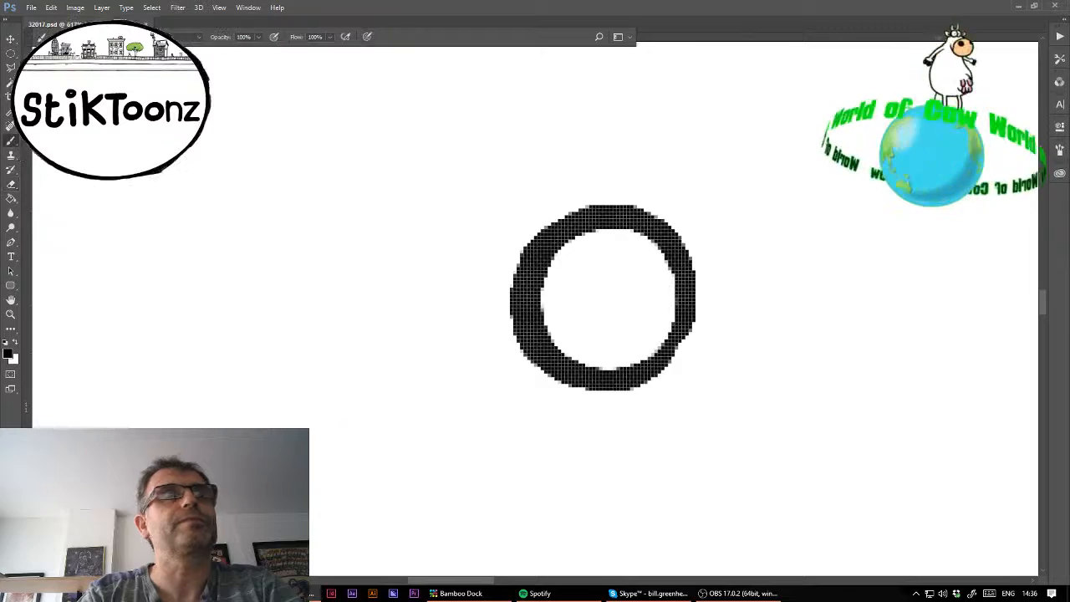
mouse_move(600, 209)
mouse_down()
mouse_move(550, 140)
mouse_move(506, 132)
mouse_move(440, 173)
mouse_move(431, 197)
mouse_move(431, 221)
mouse_move(466, 252)
mouse_up()
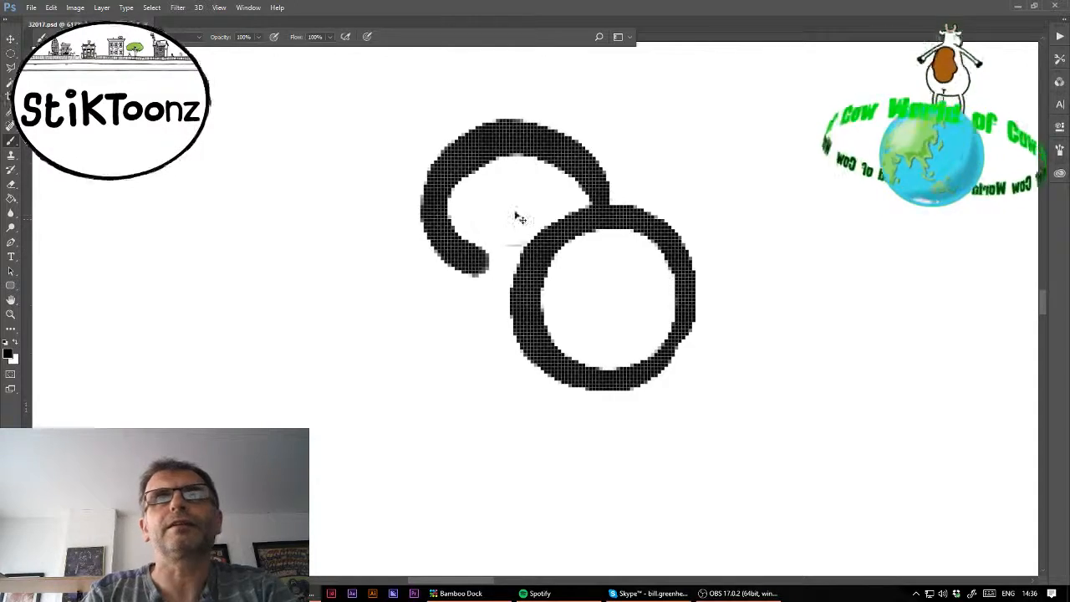
key(ctrl+z)
mouse_move(599, 205)
mouse_down()
mouse_move(579, 171)
mouse_move(523, 163)
mouse_move(478, 180)
mouse_move(456, 238)
mouse_move(460, 265)
mouse_move(491, 287)
mouse_move(519, 288)
mouse_up()
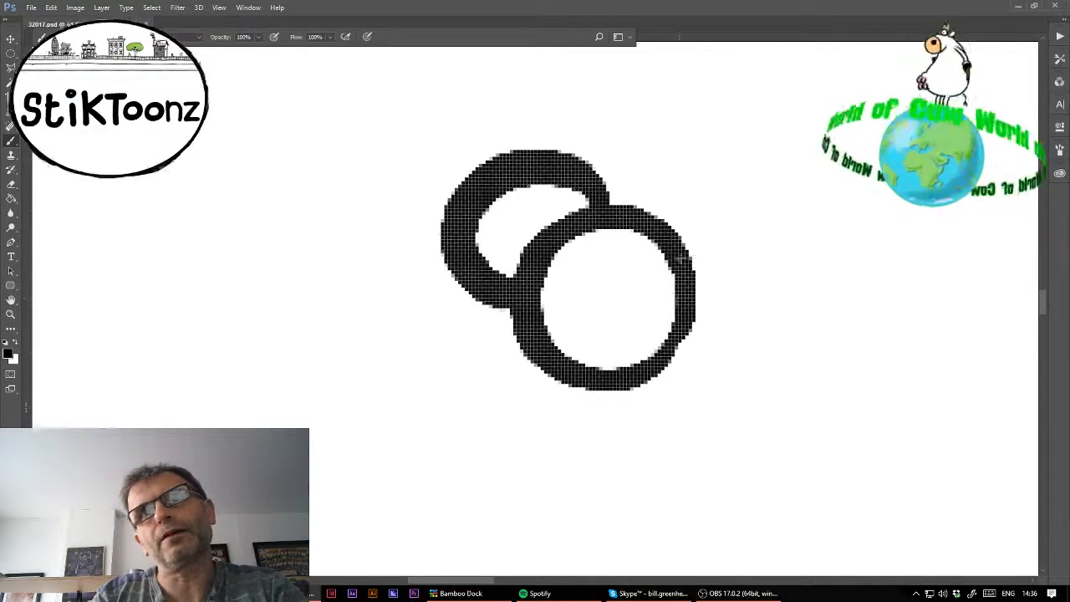
mouse_move(682, 247)
mouse_down()
mouse_move(694, 269)
mouse_move(677, 344)
mouse_move(635, 374)
mouse_move(572, 384)
mouse_up()
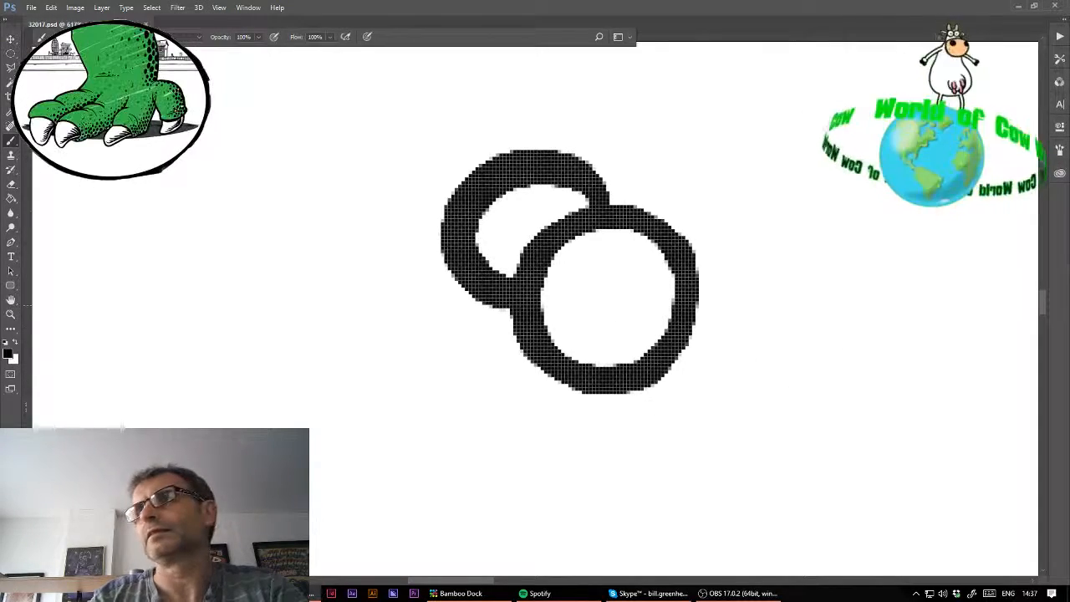
scroll(535, 308, down, 4)
scroll(535, 308, up, 2)
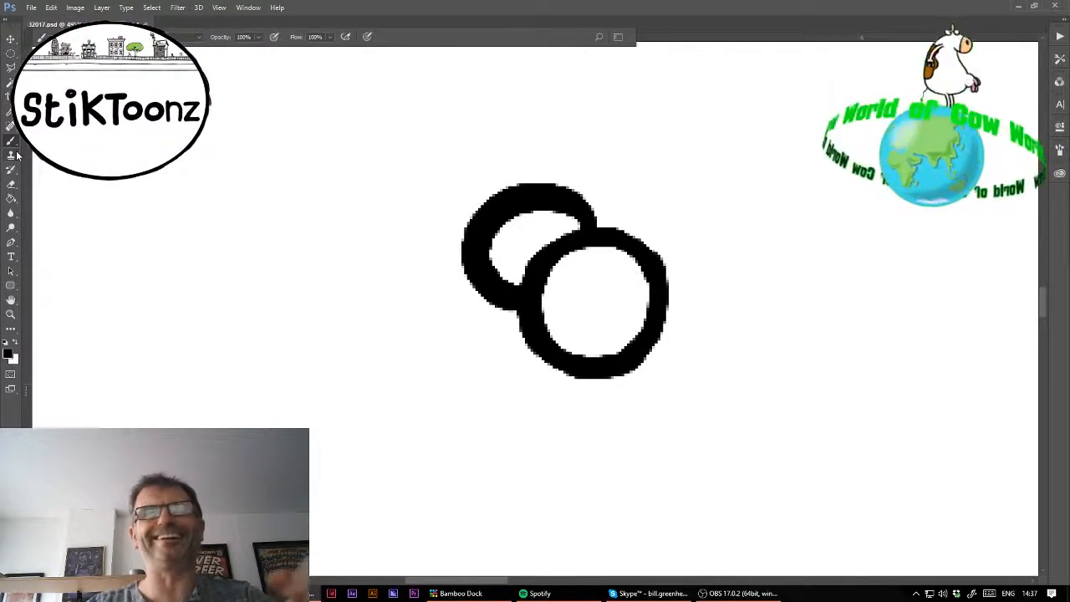
- Erase along the inside edge of the rear eye to thin its outline
click(11, 314)
click(553, 227)
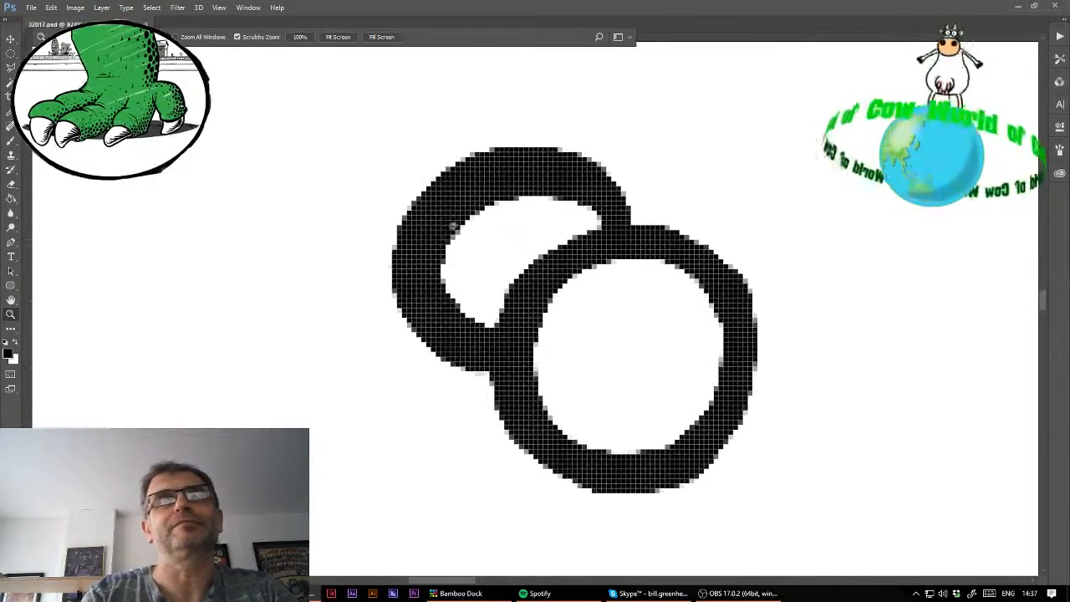
click(11, 184)
mouse_move(577, 214)
mouse_down()
mouse_move(486, 211)
mouse_move(462, 271)
mouse_move(455, 258)
mouse_move(465, 297)
mouse_up()
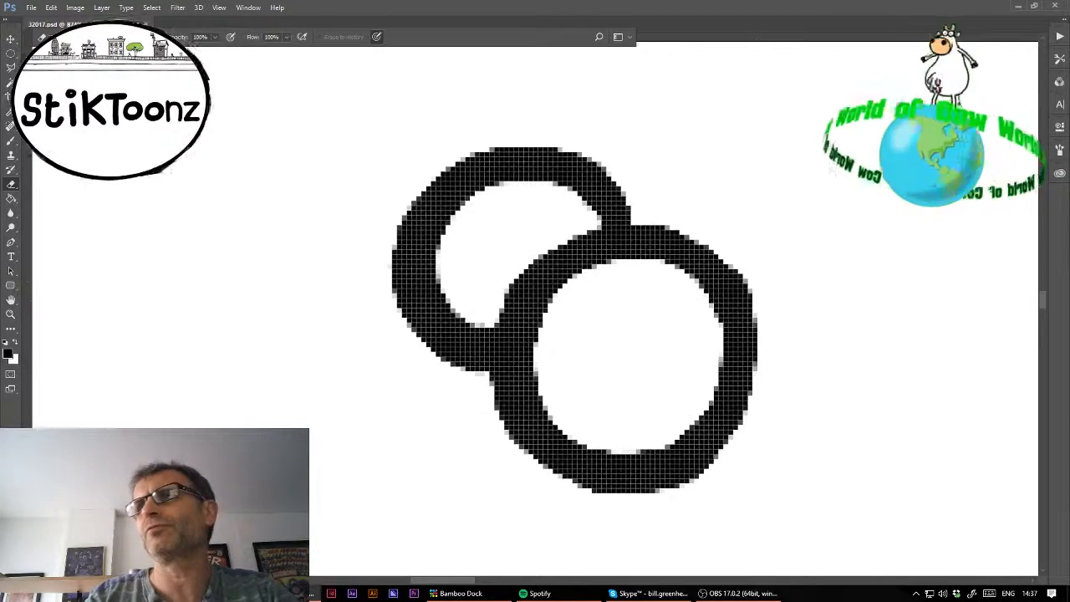
key(ctrl+minus)
key(ctrl+minus)
key(ctrl+minus)
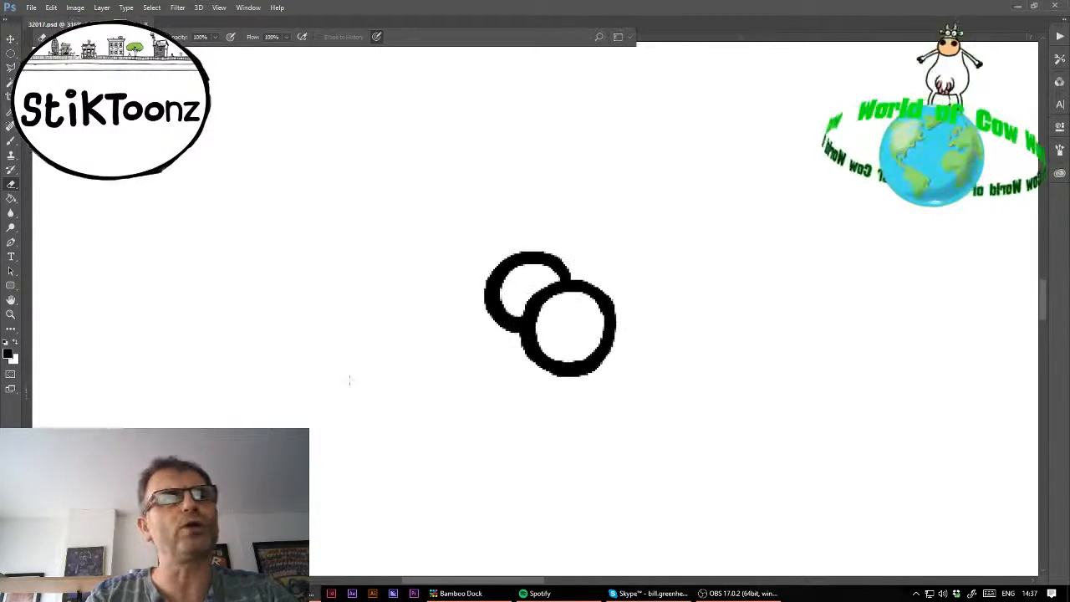
- Draw a short face line below the front eye, a curved head line behind the rear eye, and a small curled mouth
click(11, 316)
click(616, 433)
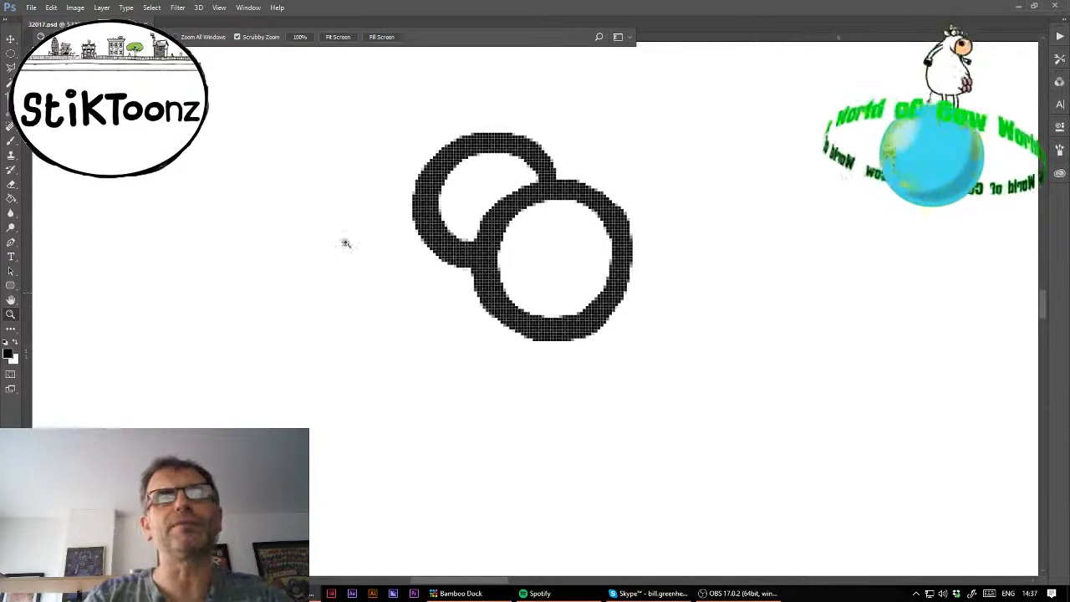
click(10, 143)
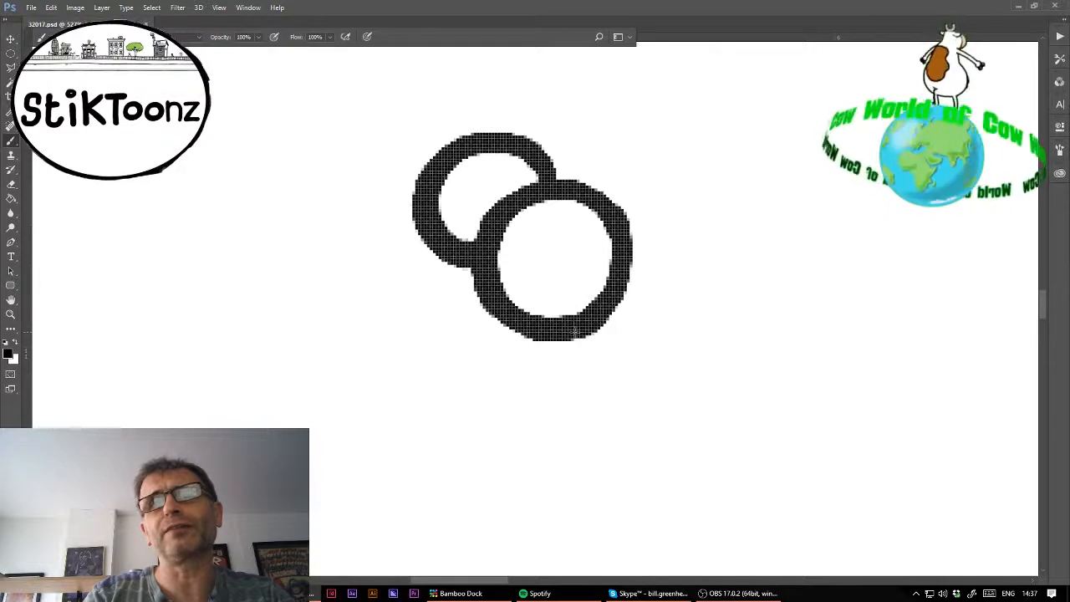
drag(575, 334, 560, 398)
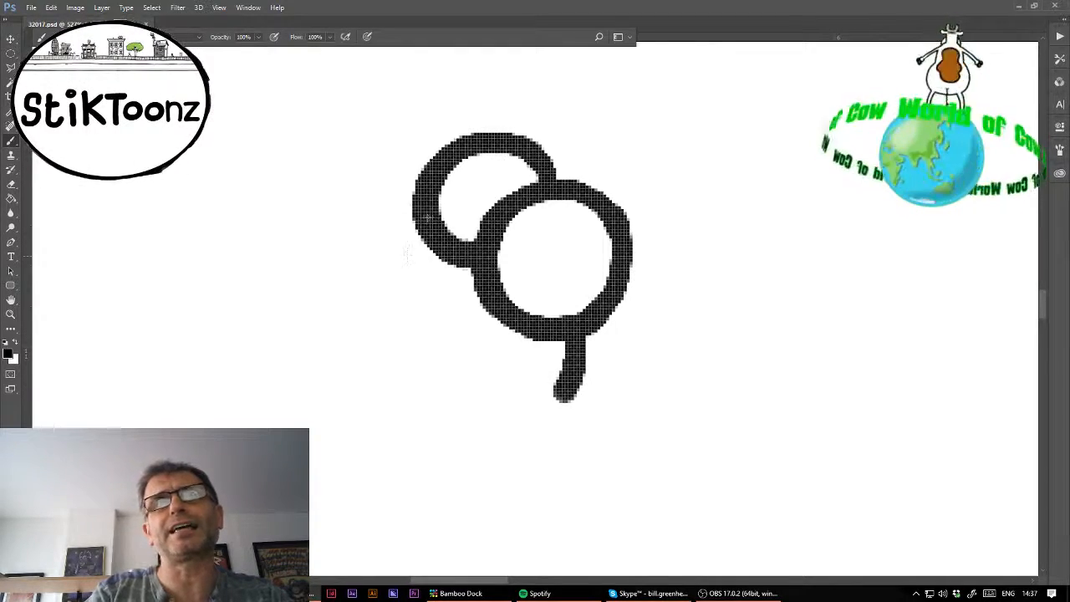
mouse_move(426, 215)
mouse_down()
mouse_move(370, 234)
mouse_move(327, 269)
mouse_move(310, 343)
mouse_move(328, 368)
mouse_up()
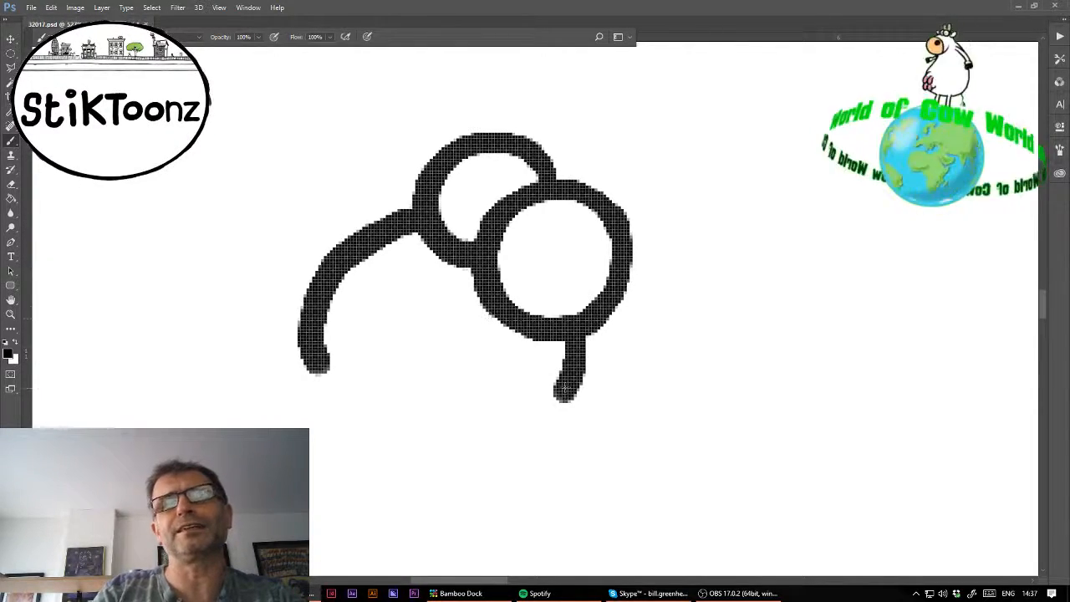
mouse_move(507, 382)
mouse_down()
mouse_move(578, 406)
mouse_move(575, 426)
mouse_move(533, 433)
mouse_up()
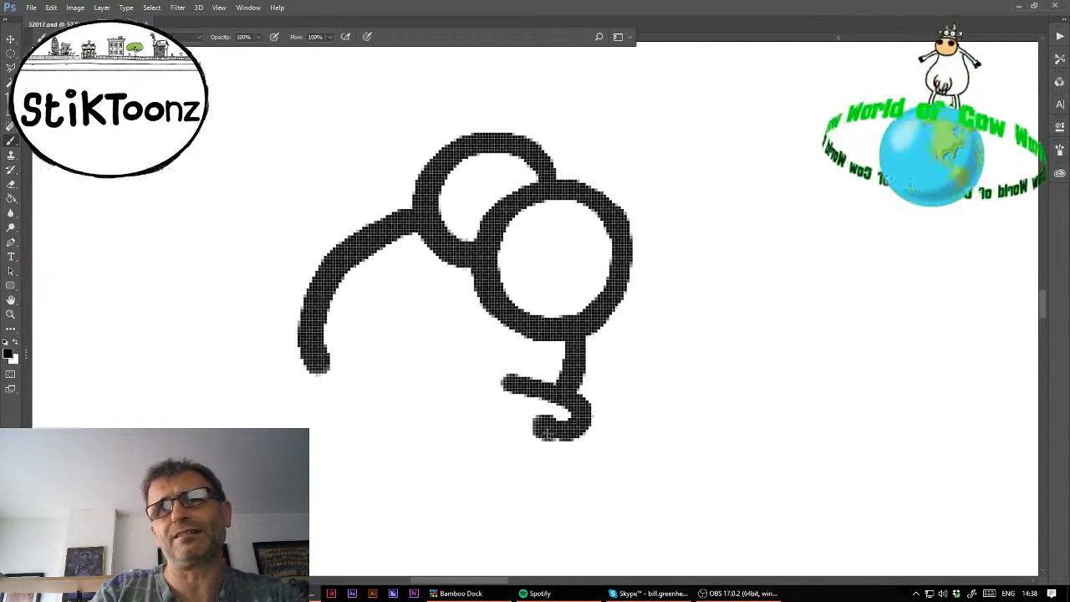
- Taper the mouth strokes with the eraser and brush a chin line sloping down and back from the lower lip
click(12, 186)
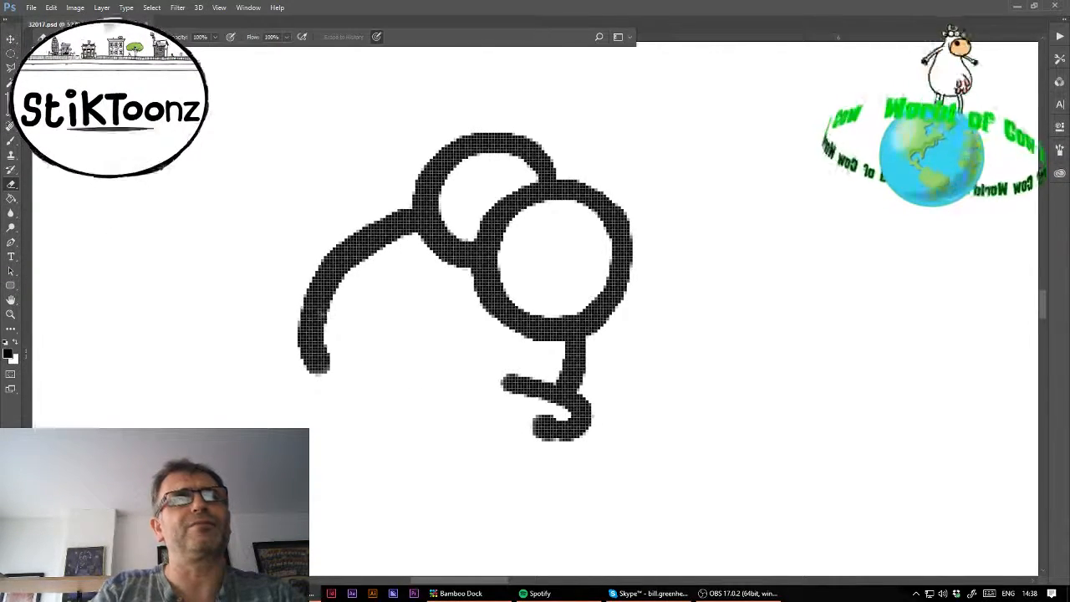
drag(487, 378, 545, 371)
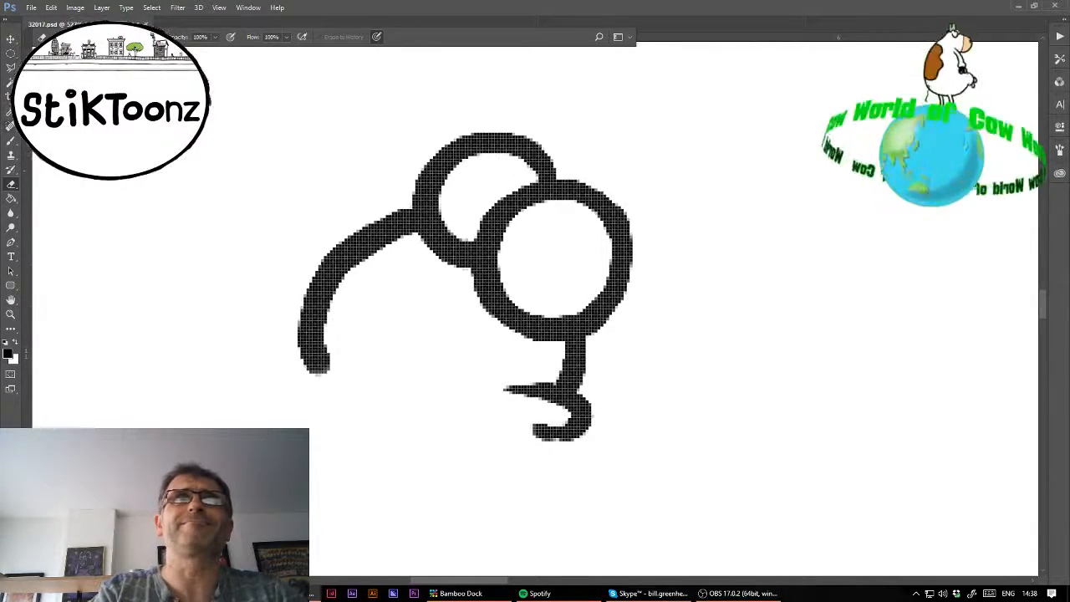
click(11, 140)
drag(558, 431, 488, 476)
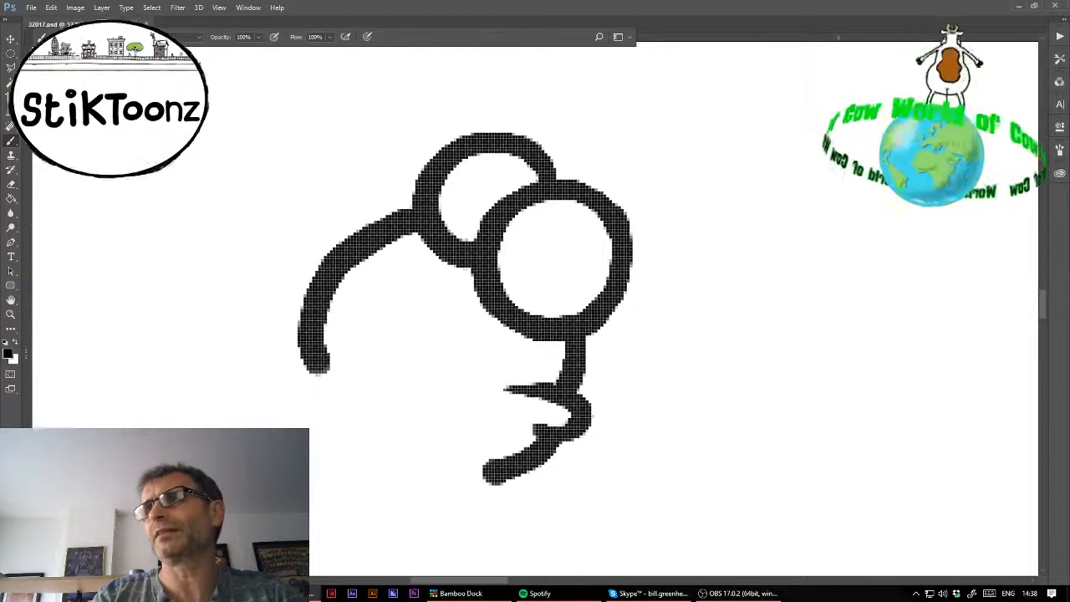
- Draw the second fly's large rounded body with thick strokes running from the back of the head around to the chin
key(ctrl+minus)
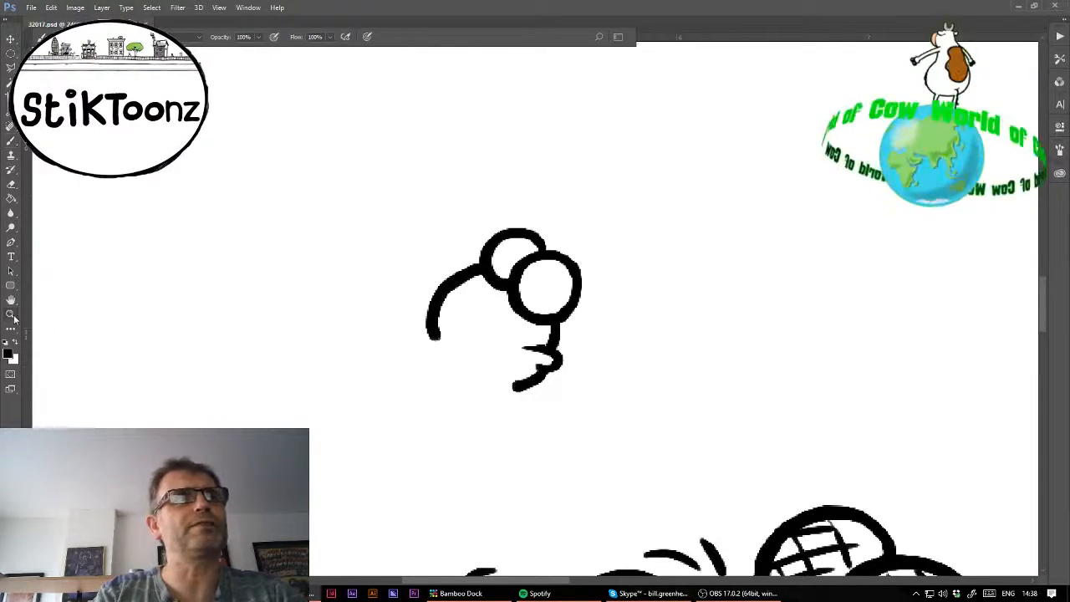
click(11, 314)
click(389, 468)
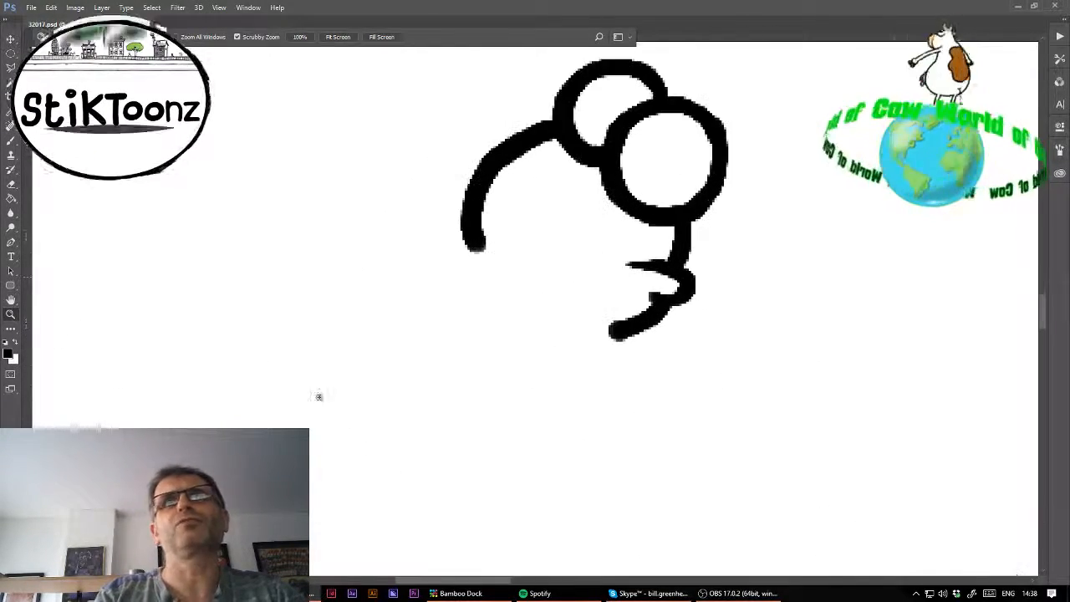
click(11, 140)
mouse_move(478, 242)
mouse_down()
mouse_move(341, 282)
mouse_move(272, 351)
mouse_move(249, 427)
mouse_up()
key(ctrl+z)
mouse_move(473, 241)
mouse_down()
mouse_move(449, 227)
mouse_move(428, 526)
mouse_up()
mouse_move(628, 330)
mouse_down()
mouse_move(539, 501)
mouse_move(468, 535)
mouse_move(368, 533)
mouse_move(342, 514)
mouse_up()
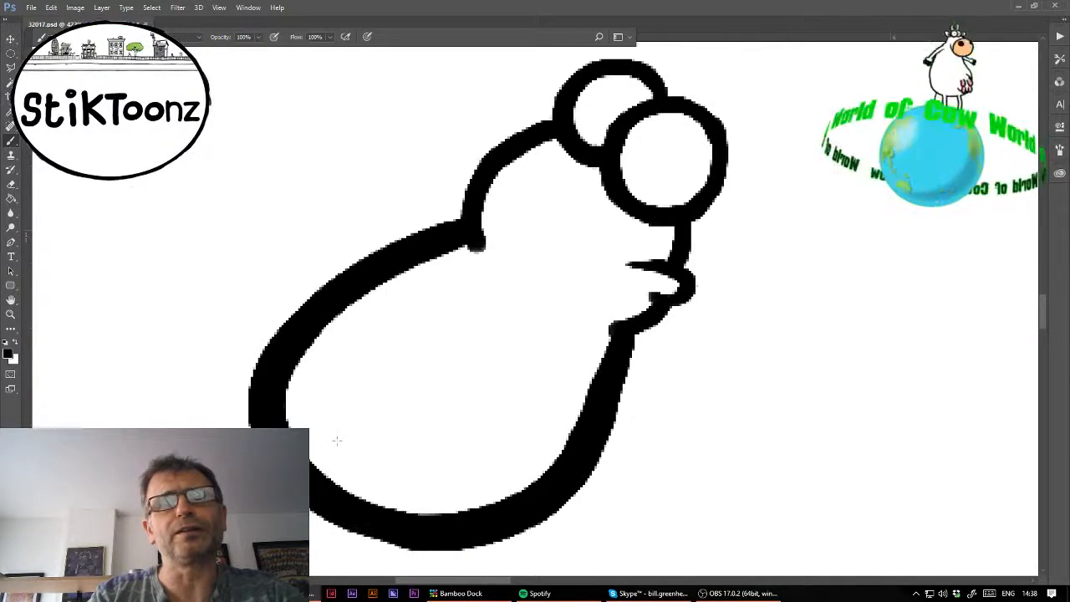
- Draw three overlapping wing loops behind the second fly's back and add short curved motion lines around them
mouse_move(448, 274)
mouse_down()
mouse_move(257, 113)
mouse_move(344, 227)
mouse_up()
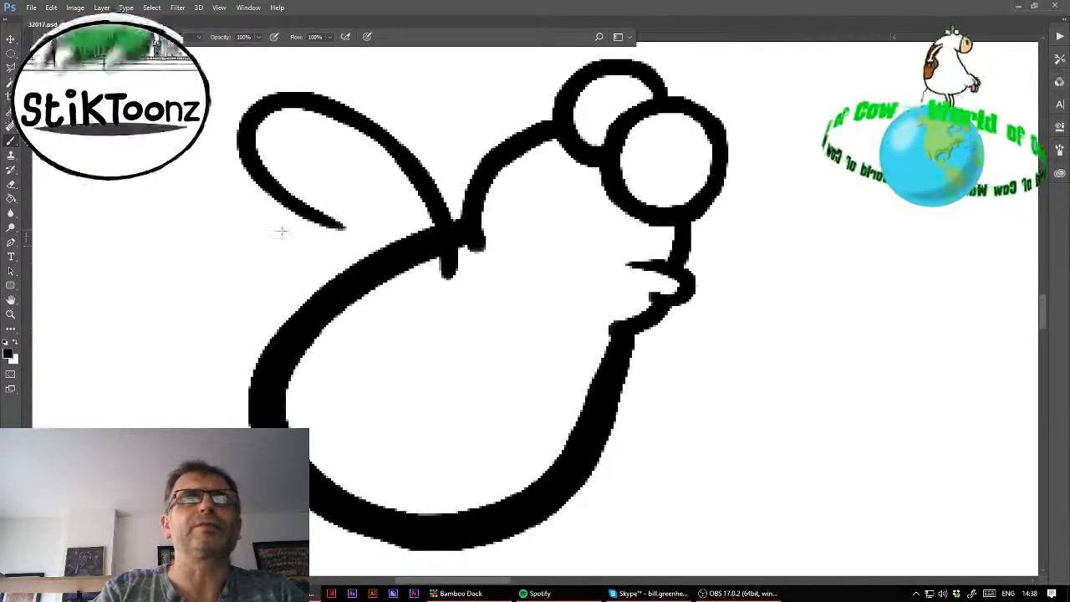
mouse_move(267, 172)
mouse_down()
mouse_move(167, 267)
mouse_move(275, 250)
mouse_move(301, 315)
mouse_up()
drag(334, 83, 426, 142)
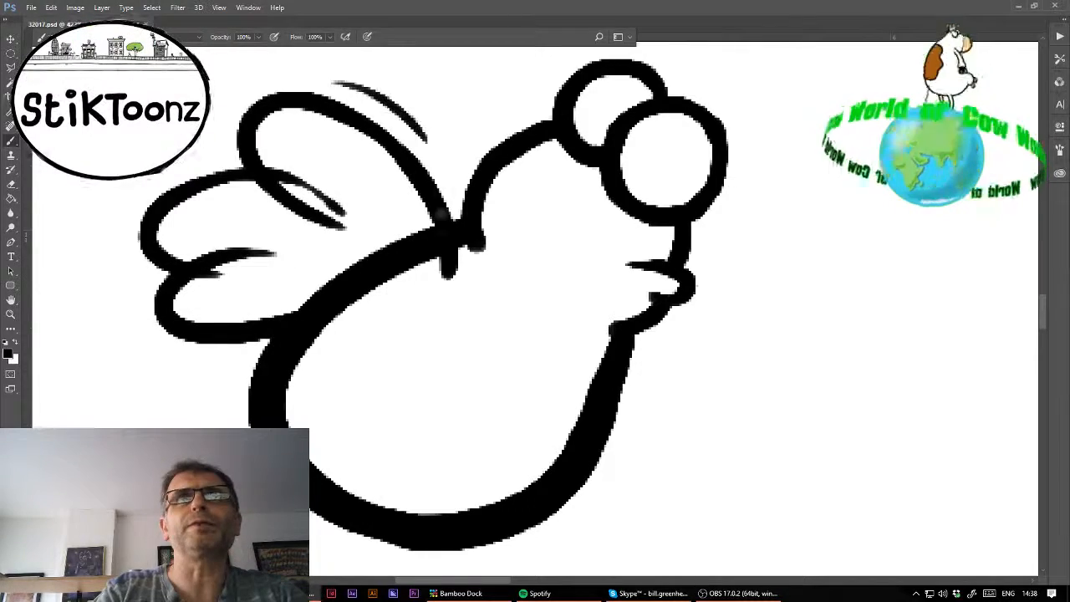
drag(380, 63, 458, 184)
mouse_move(117, 180)
mouse_down()
mouse_move(118, 266)
mouse_move(143, 302)
mouse_up()
drag(238, 71, 263, 76)
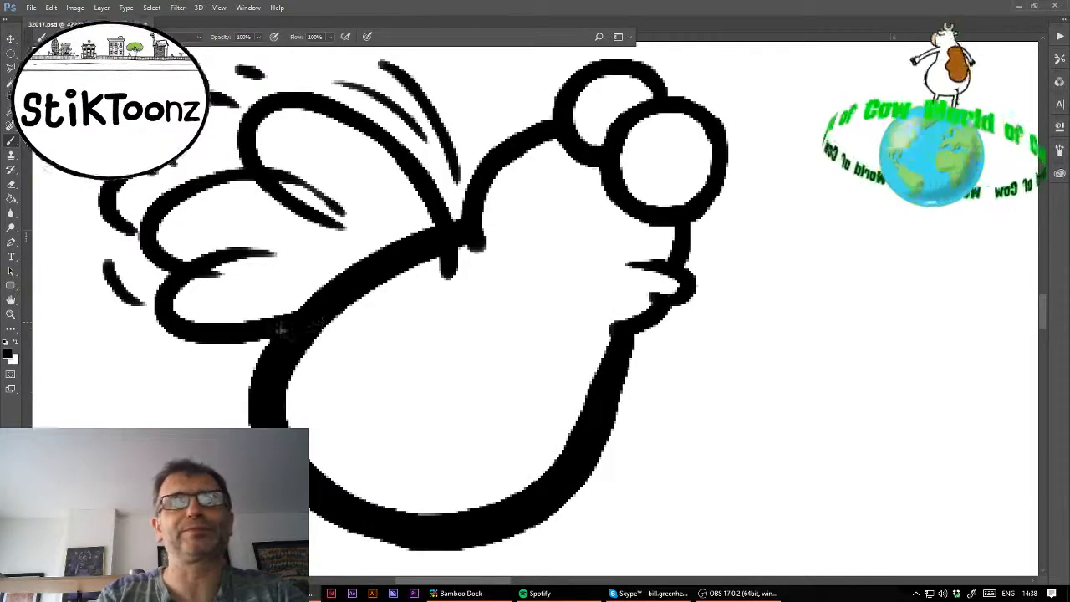
- Add short crease strokes across the small fly's back where the lower wing loops meet the body outline
drag(334, 317, 411, 303)
drag(314, 260, 408, 284)
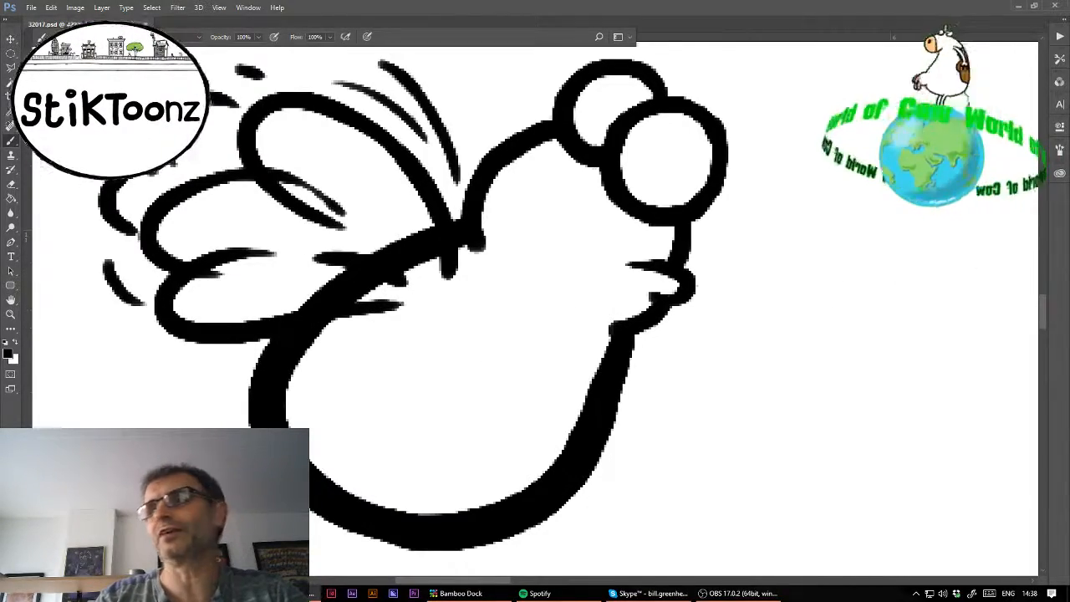
key(ctrl+minus)
key(ctrl+minus)
key(ctrl+minus)
key(ctrl+minus)
key(ctrl+minus)
key(ctrl+minus)
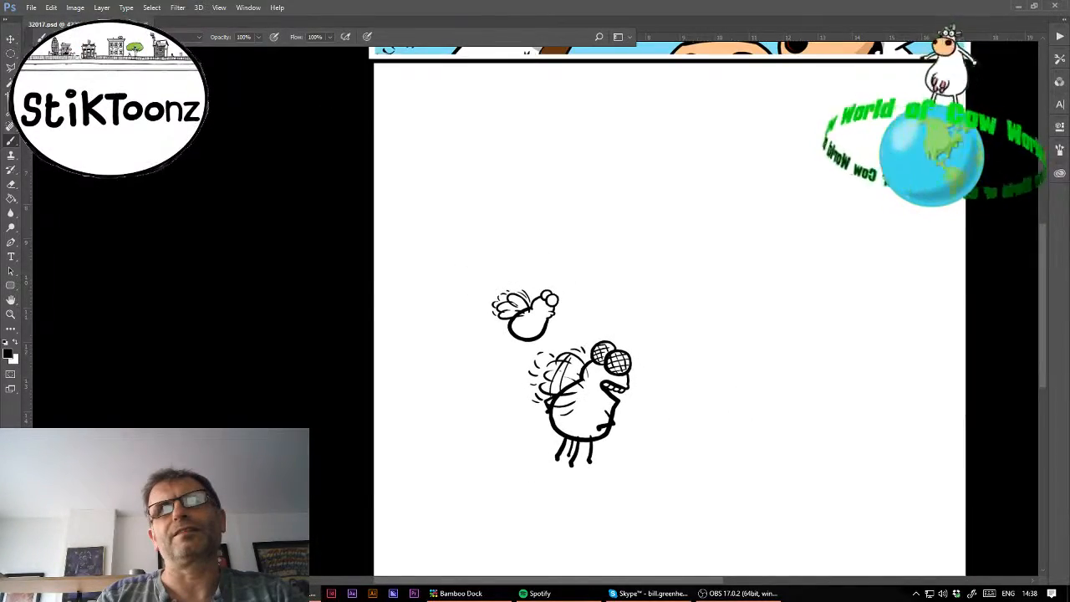
- Compare the two flies close up and against the whole comic page
key(ctrl+plus)
key(ctrl+plus)
key(ctrl+plus)
key(ctrl+plus)
key(ctrl+plus)
key(ctrl+plus)
key(ctrl+minus)
key(ctrl+minus)
key(ctrl+minus)
key(ctrl+minus)
key(ctrl+minus)
key(ctrl+minus)
key(ctrl+minus)
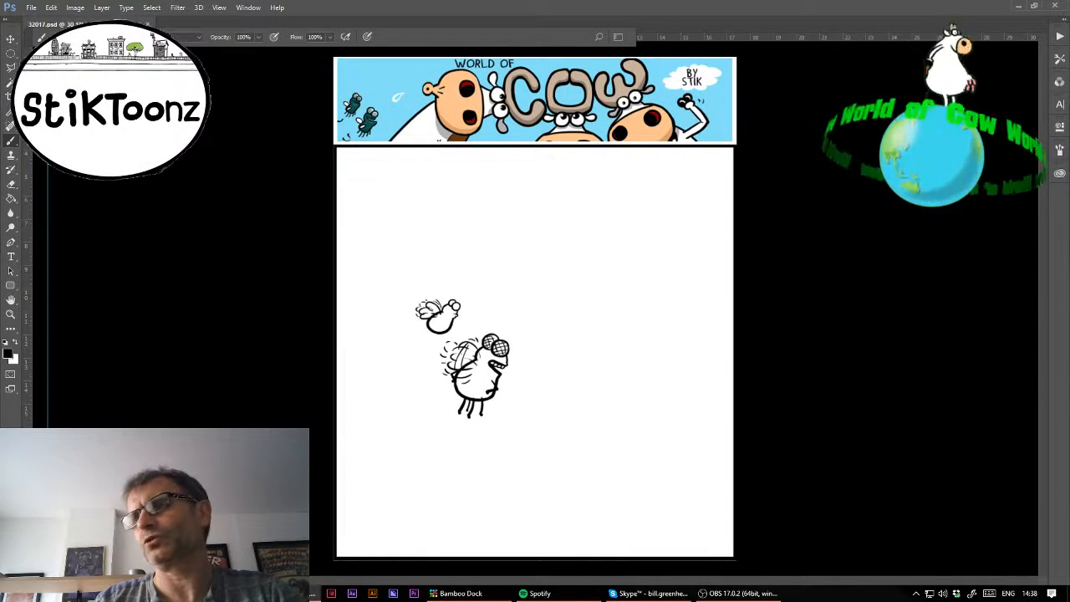
- Delete the small fly and place a duplicate of the finished fly above and slightly behind the original
key(Delete)
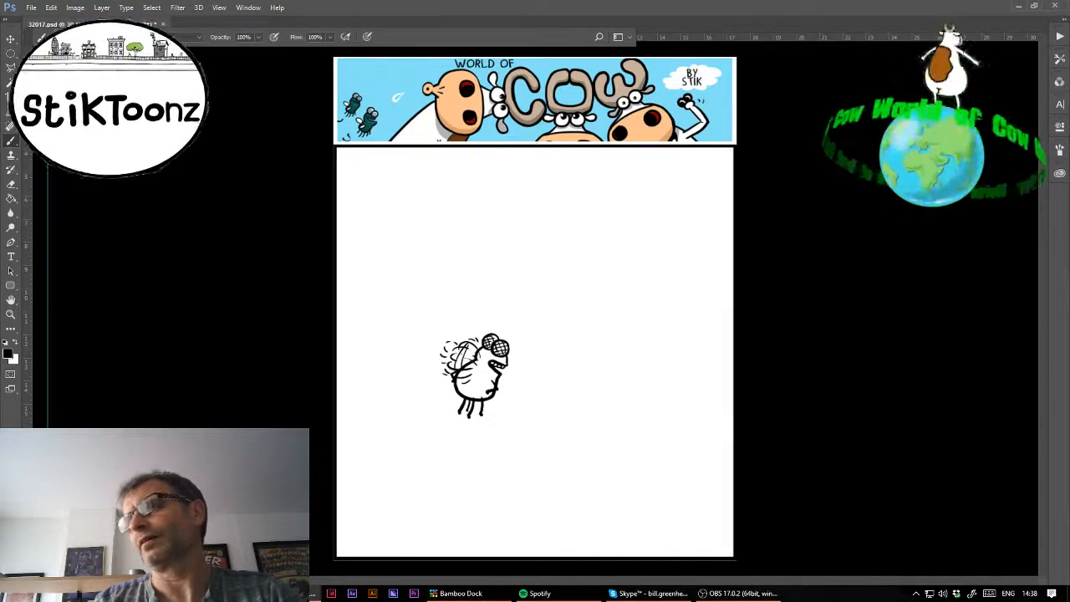
drag(546, 409, 521, 311)
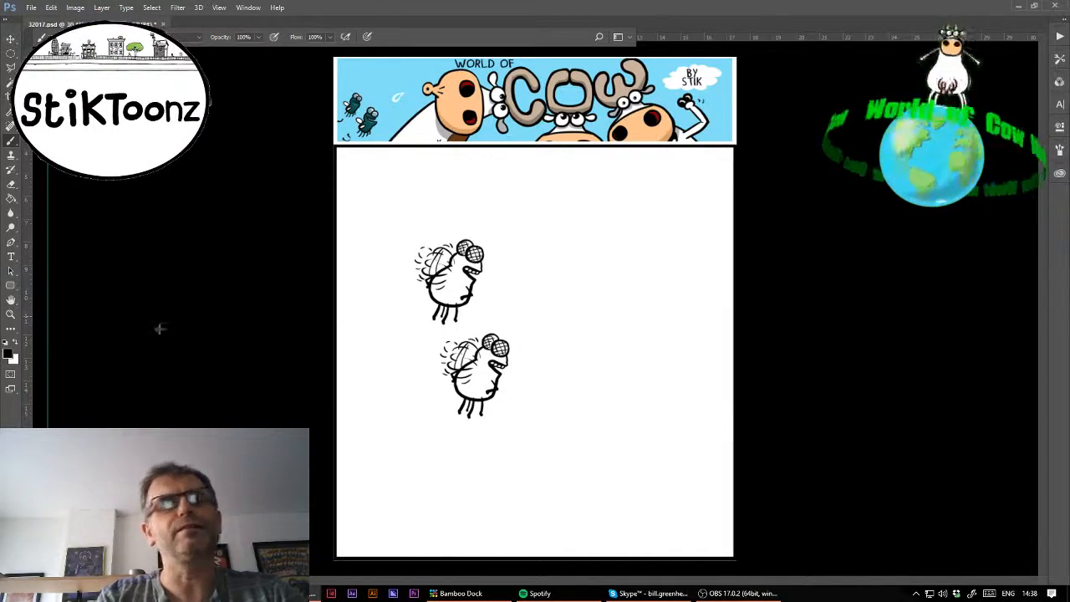
- Erase the teeth, mouth corner and upper part of the lower jaw on the duplicated fly, keeping the upper lip line
click(11, 314)
drag(466, 266, 482, 267)
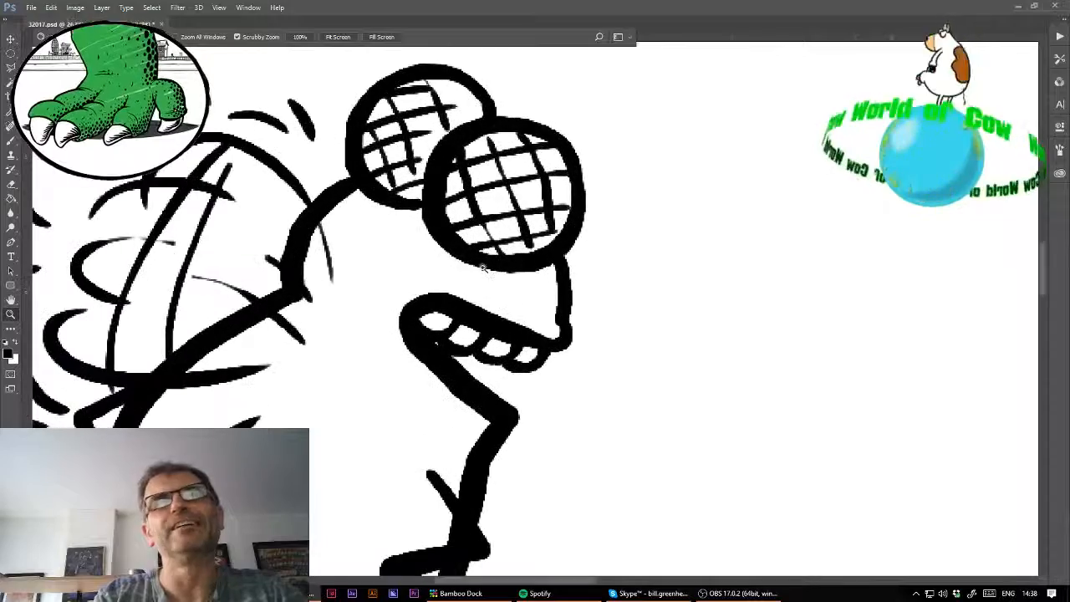
key(e)
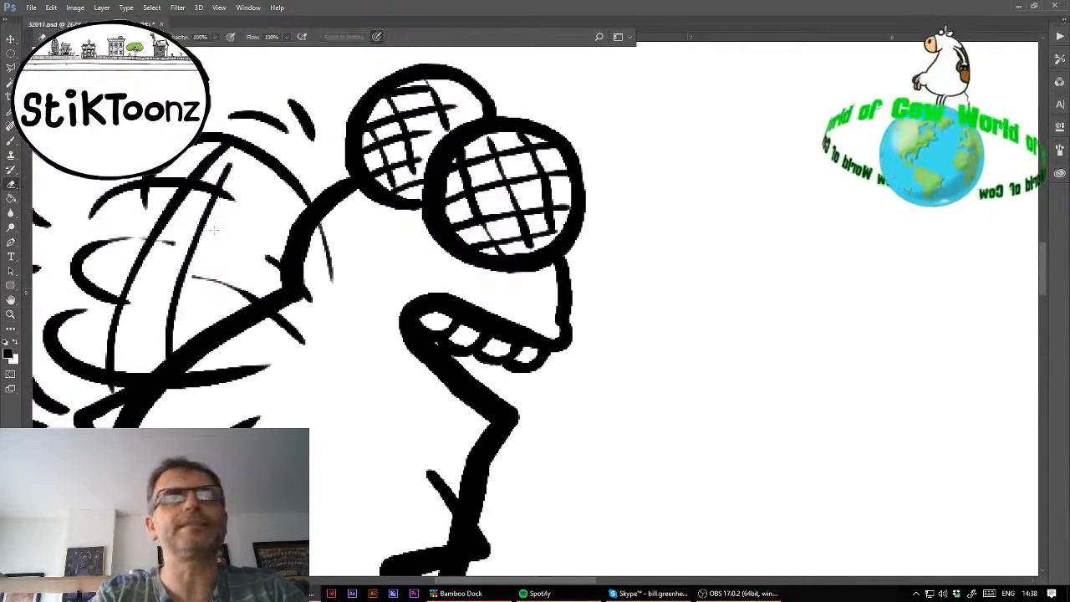
mouse_move(420, 289)
mouse_down()
mouse_move(413, 302)
mouse_move(436, 314)
mouse_move(430, 367)
mouse_move(480, 347)
mouse_move(455, 322)
mouse_move(543, 355)
mouse_move(431, 391)
mouse_move(505, 416)
mouse_move(488, 447)
mouse_move(433, 459)
mouse_move(450, 512)
mouse_move(408, 489)
mouse_move(512, 259)
mouse_up()
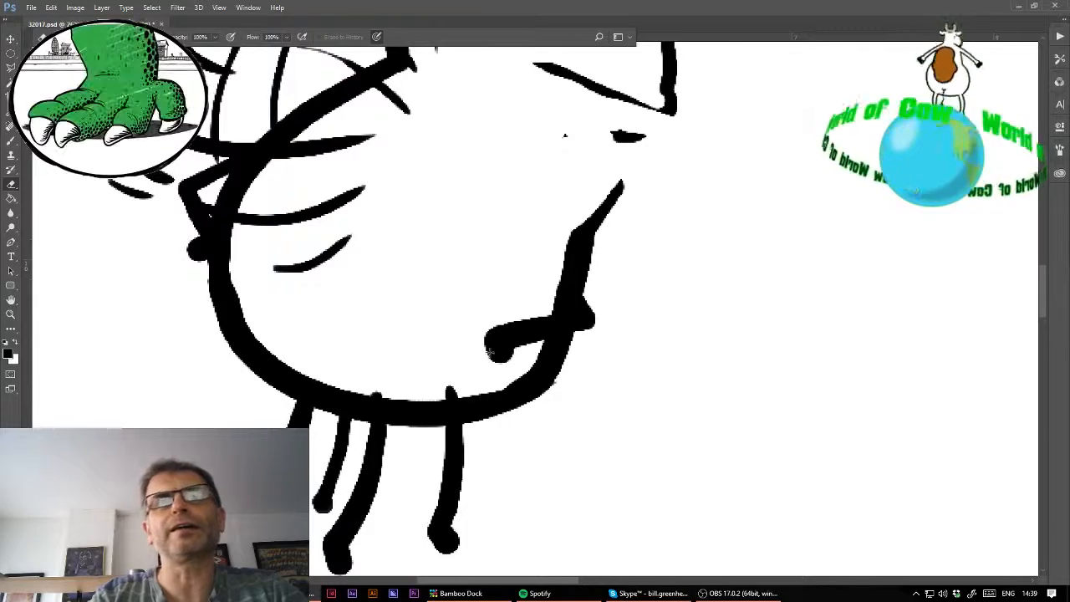
- Erase the duplicated fly's front and rear arms, the crease lines on its body and the leftover mouth fragments
mouse_move(493, 355)
mouse_down()
mouse_move(526, 316)
mouse_move(520, 339)
mouse_move(540, 315)
mouse_up()
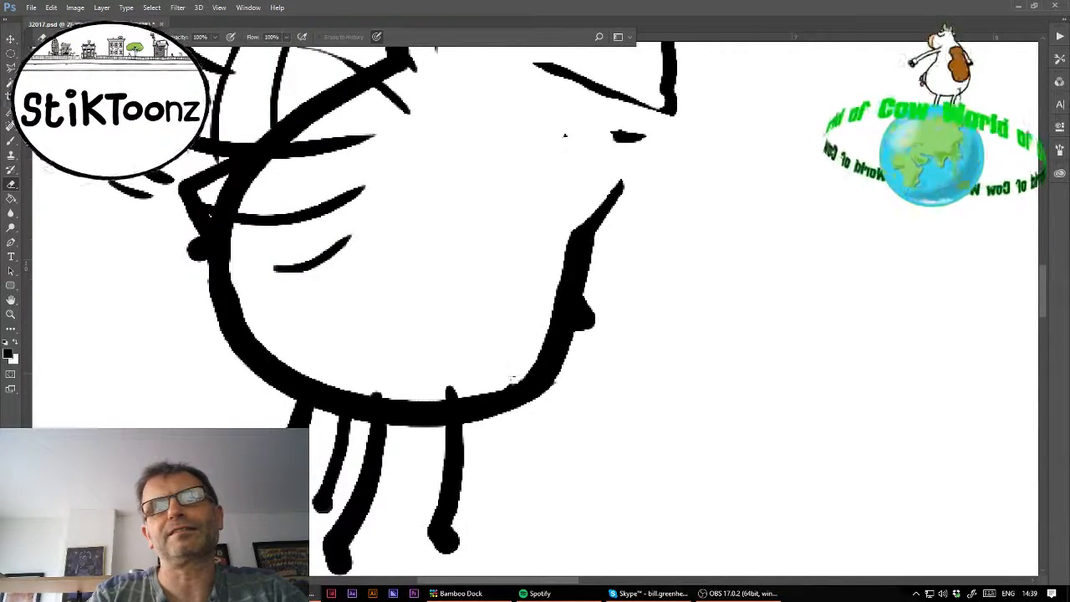
drag(595, 308, 590, 309)
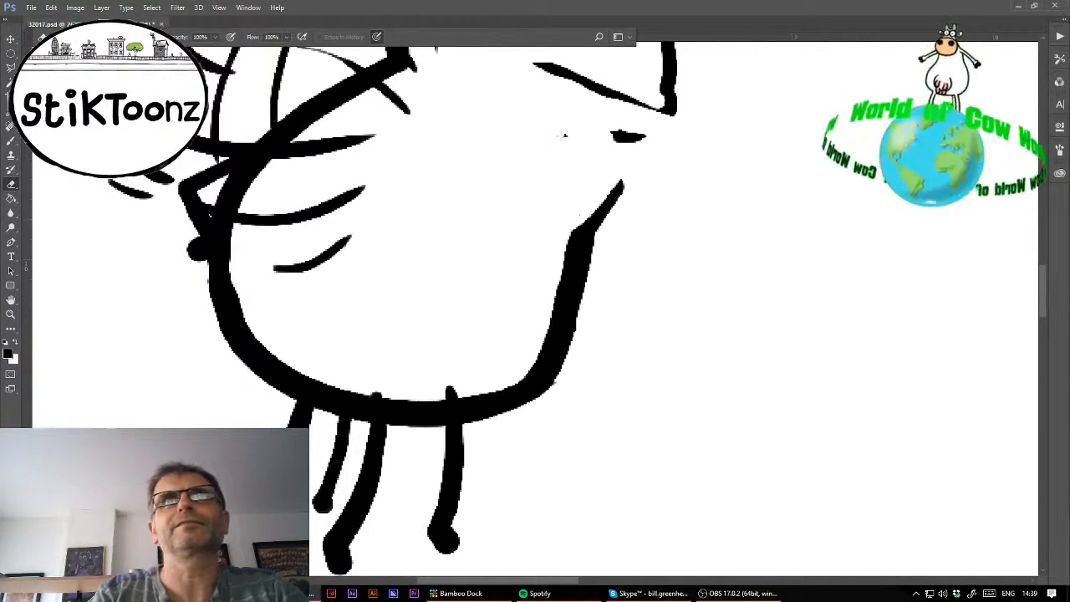
drag(564, 135, 627, 130)
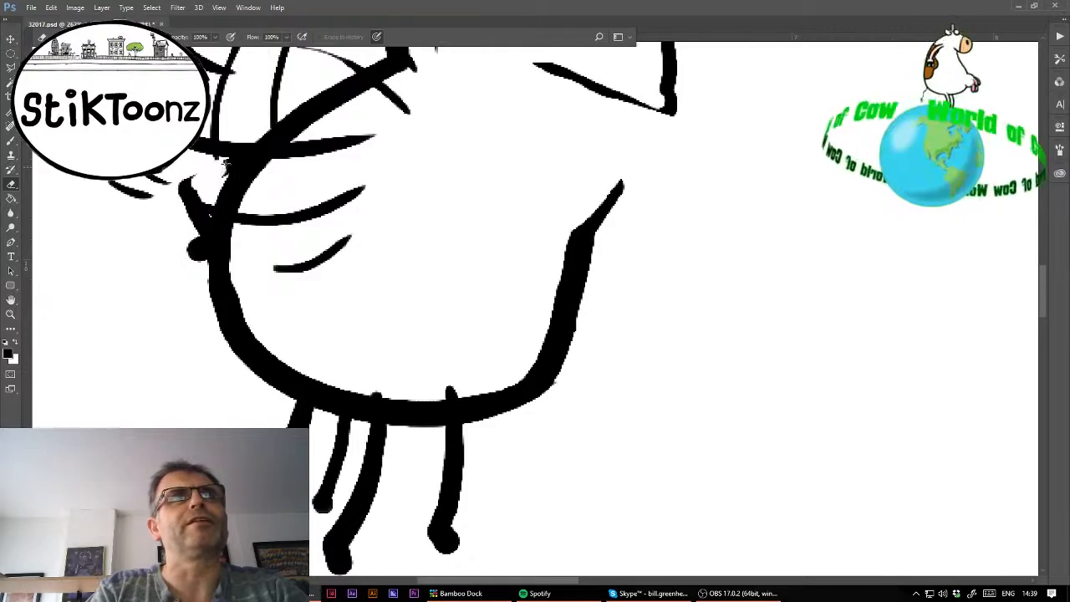
drag(207, 200, 195, 262)
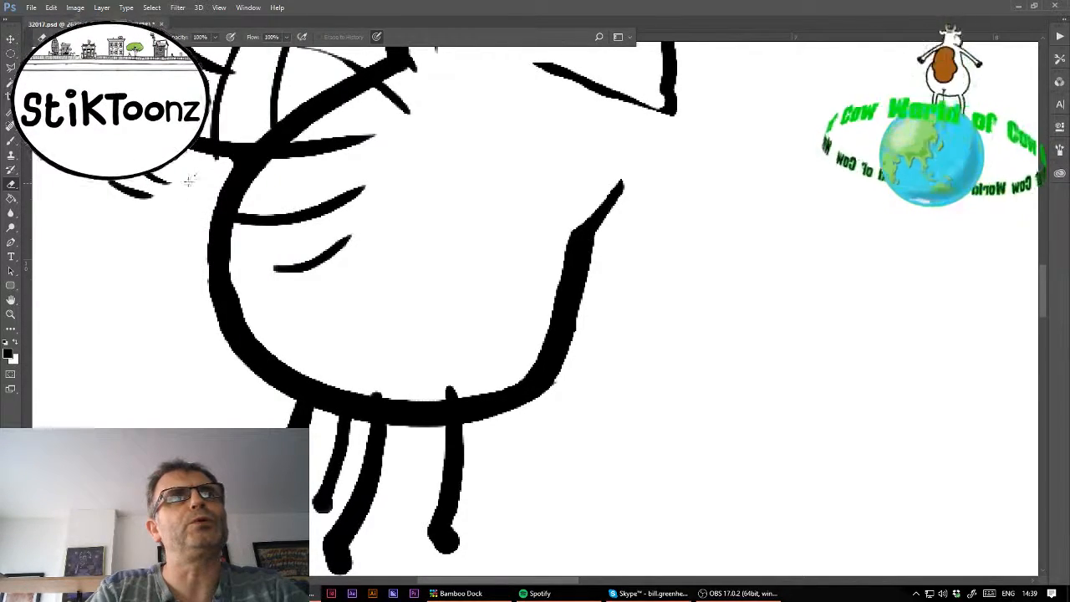
mouse_move(250, 217)
mouse_down()
mouse_move(242, 221)
mouse_move(334, 206)
mouse_move(281, 224)
mouse_move(276, 268)
mouse_up()
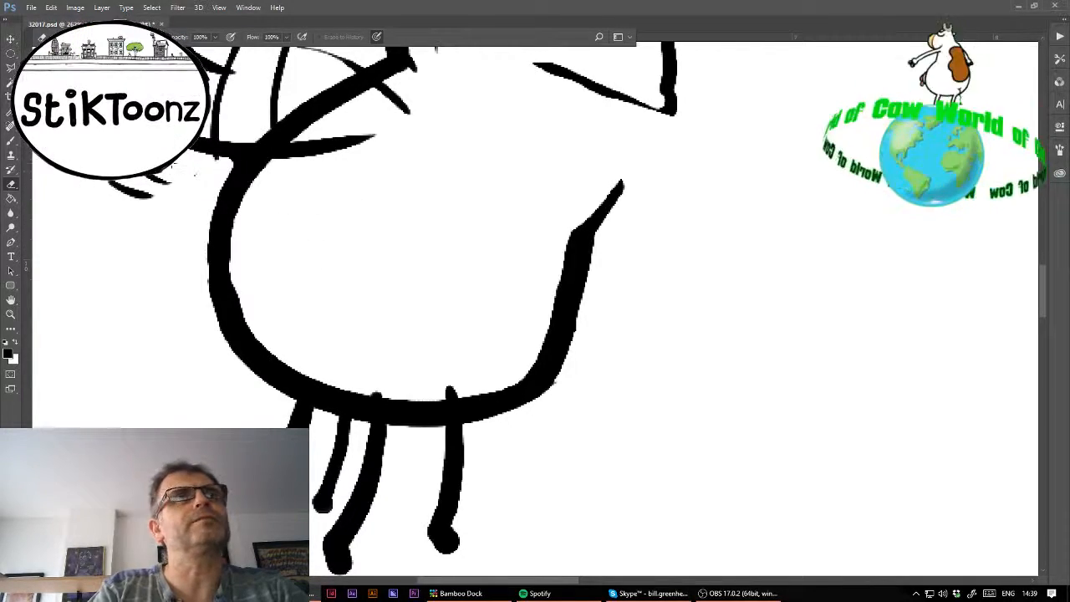
- Draw four teeth under the upper fly's lip line, a curved cheek line around the mouth corner, and a chin line down to the body
drag(690, 166, 564, 374)
key(b)
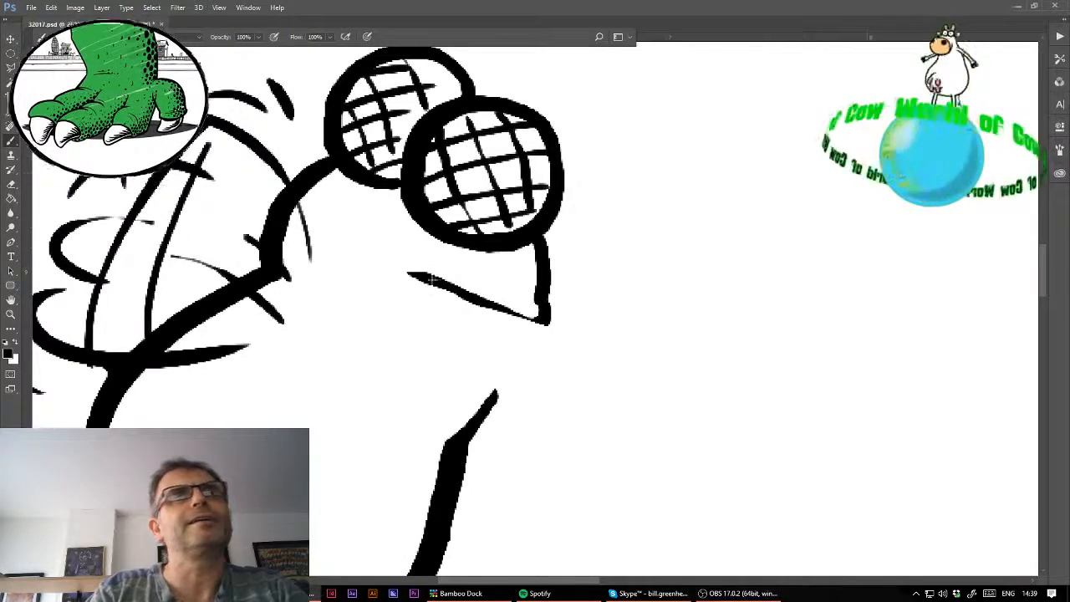
click(69, 37)
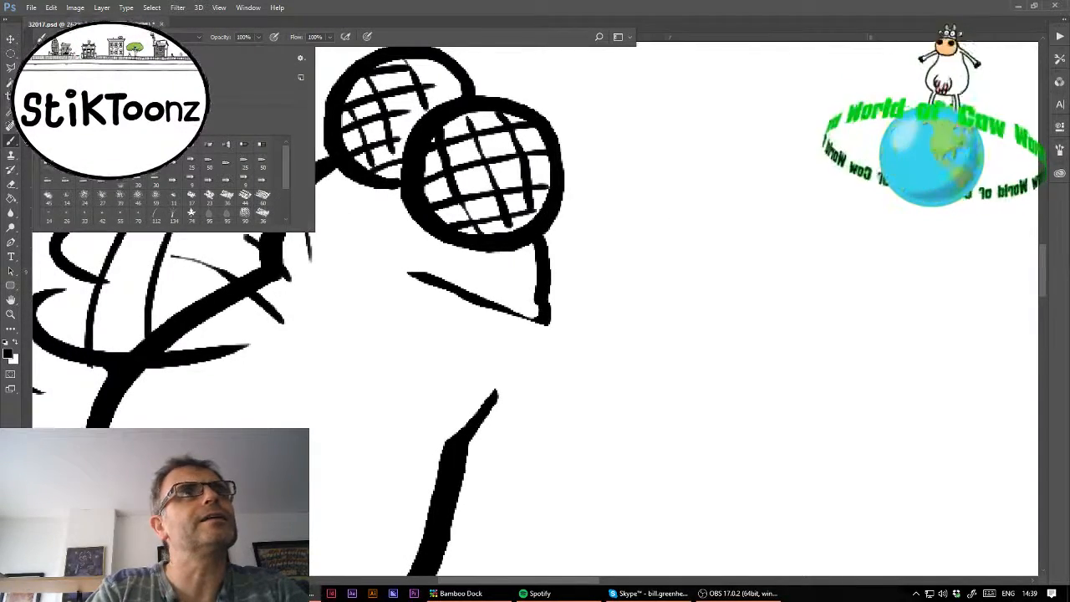
mouse_move(408, 272)
mouse_down()
mouse_move(430, 304)
mouse_move(446, 289)
mouse_move(445, 311)
mouse_move(478, 313)
mouse_up()
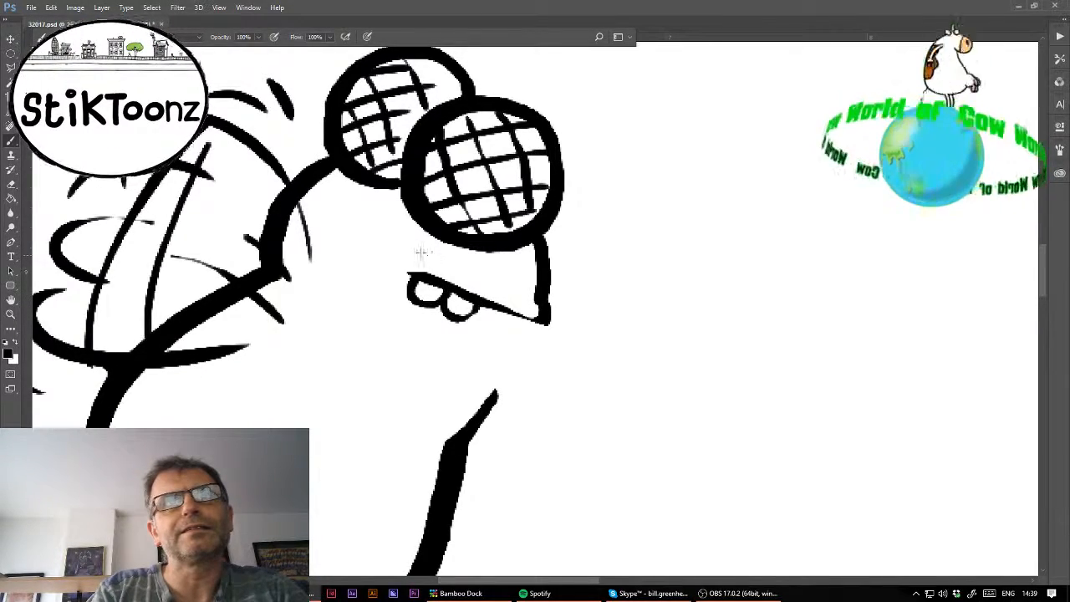
mouse_move(434, 250)
mouse_down()
mouse_move(392, 251)
mouse_move(378, 276)
mouse_move(393, 290)
mouse_up()
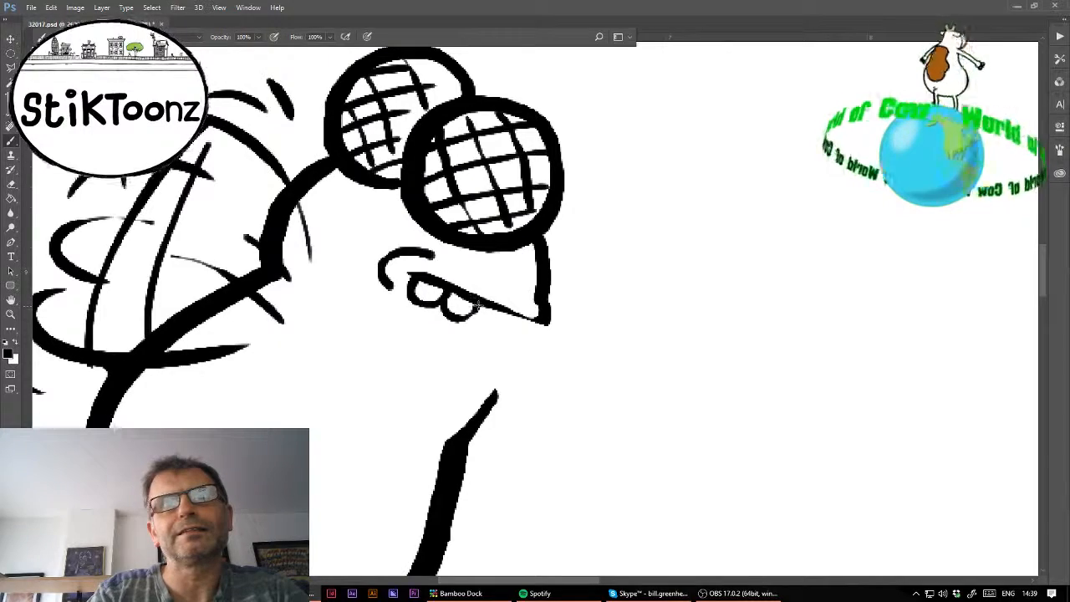
mouse_move(475, 308)
mouse_down()
mouse_move(479, 329)
mouse_move(500, 333)
mouse_move(512, 311)
mouse_move(503, 334)
mouse_move(540, 320)
mouse_move(500, 393)
mouse_move(448, 443)
mouse_up()
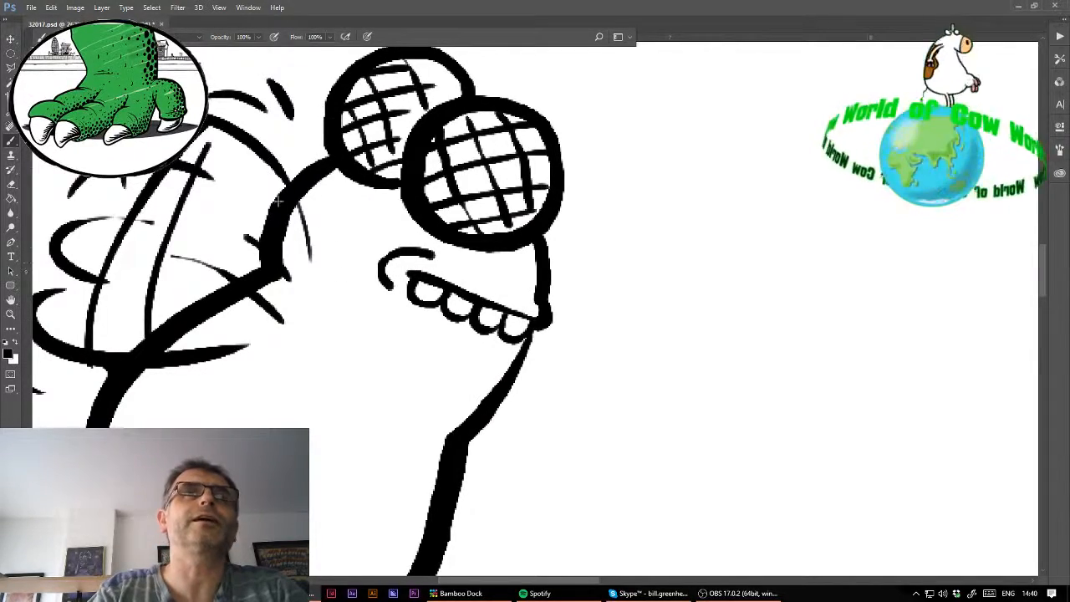
- Thin the line at the back of the upper fly's head with the eraser and trim the wing stroke crossing it
click(11, 184)
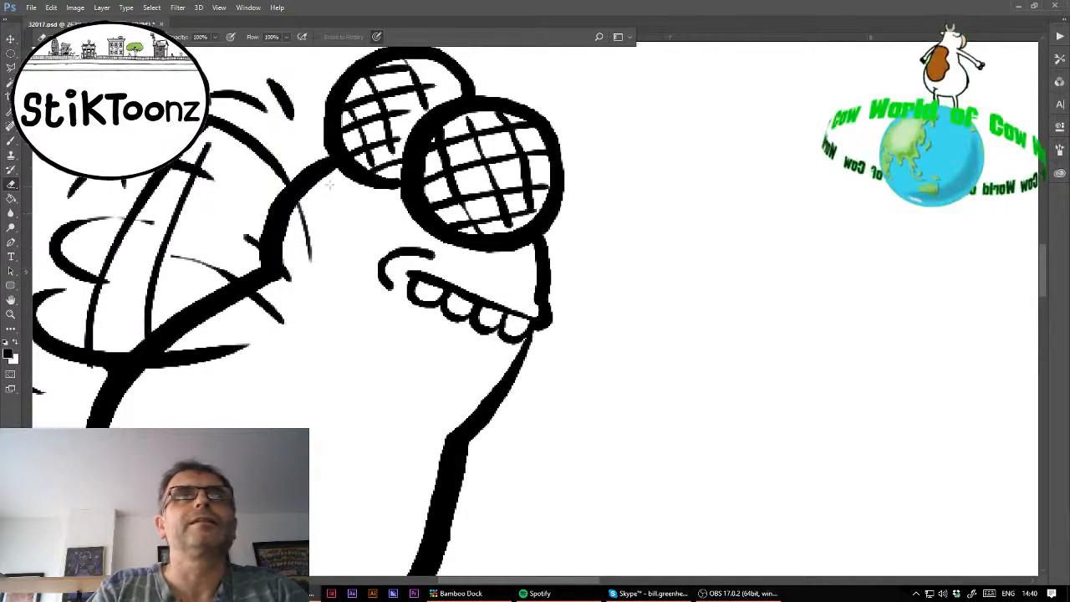
mouse_move(330, 184)
mouse_down()
mouse_move(288, 232)
mouse_move(294, 290)
mouse_up()
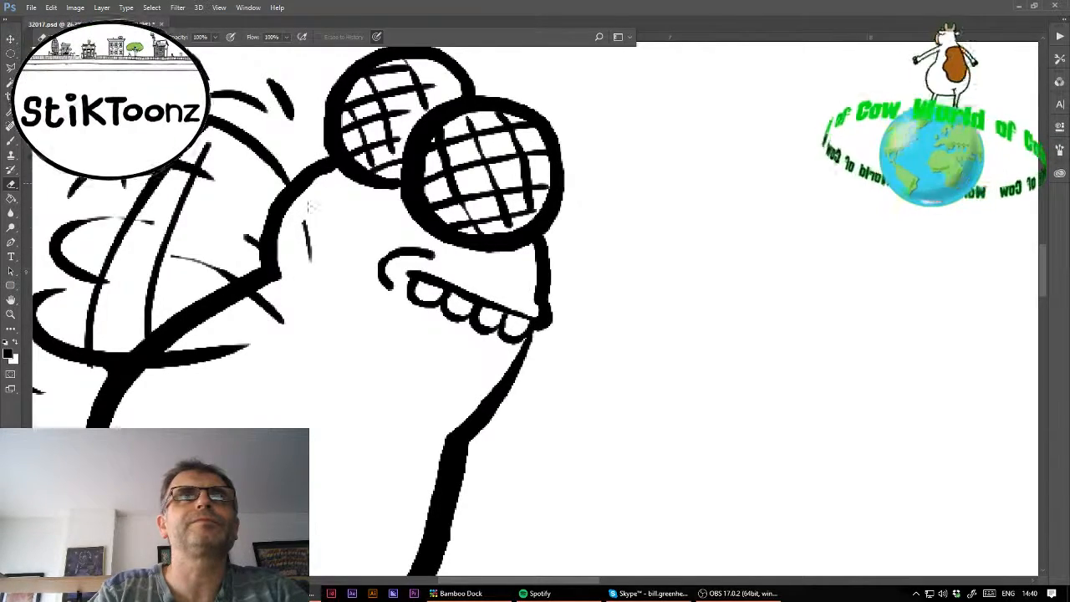
key(ctrl+minus)
key(ctrl+minus)
key(ctrl+minus)
key(ctrl+minus)
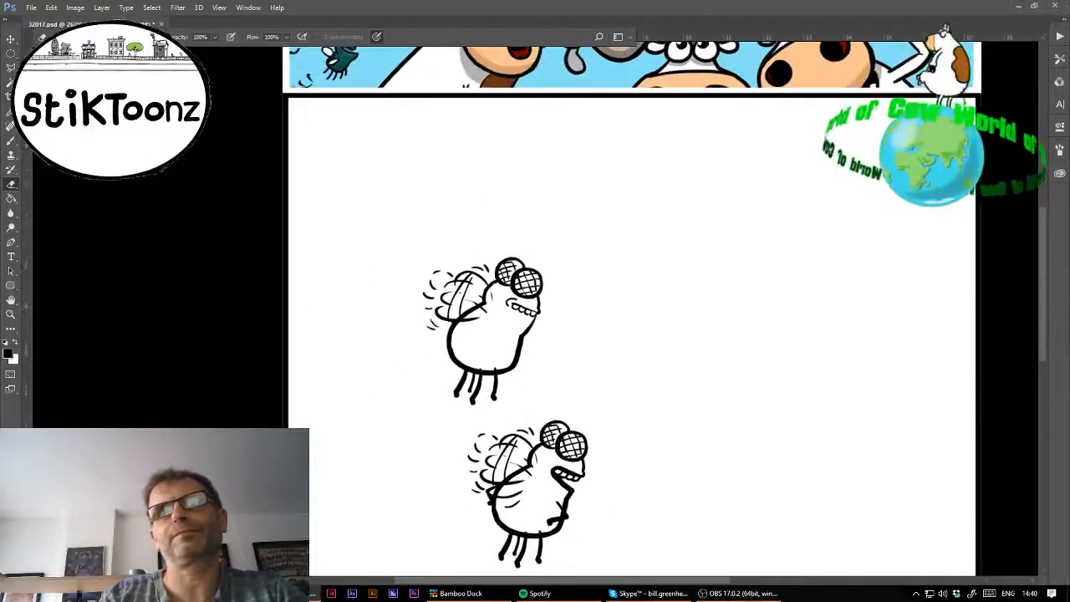
- Check the reworked upper fly beside the lower one at several zoom levels
key(ctrl+plus)
key(ctrl+plus)
key(ctrl+plus)
key(ctrl+minus)
key(ctrl+minus)
key(ctrl+minus)
key(ctrl+minus)
key(ctrl+plus)
key(ctrl+plus)
key(ctrl+plus)
key(ctrl+plus)
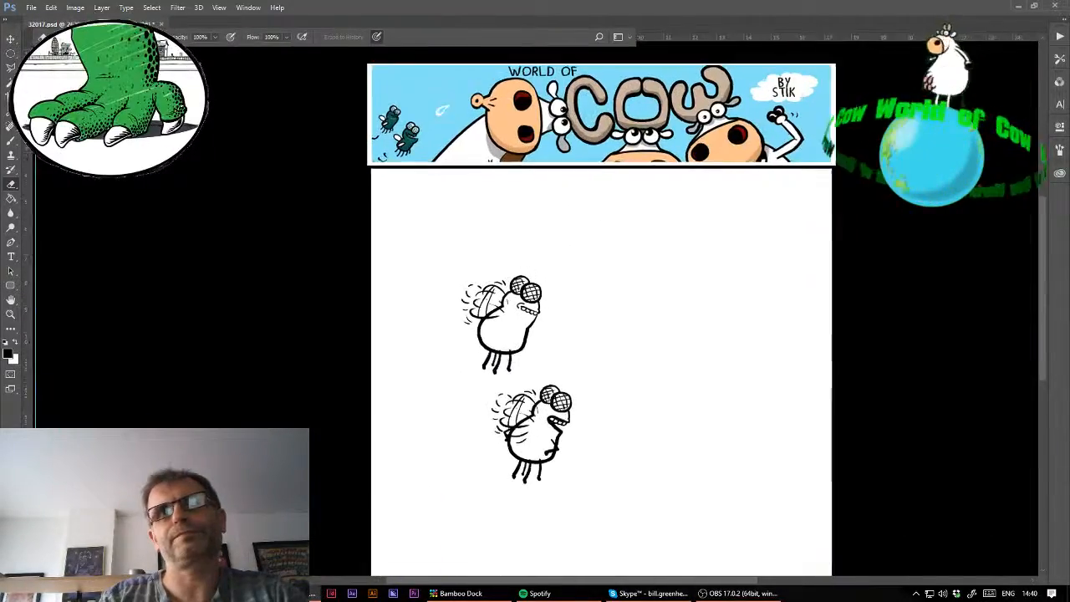
- Brush a hanging arm inside the front of the upper fly's body and two long curved strokes behind its wings
key(b)
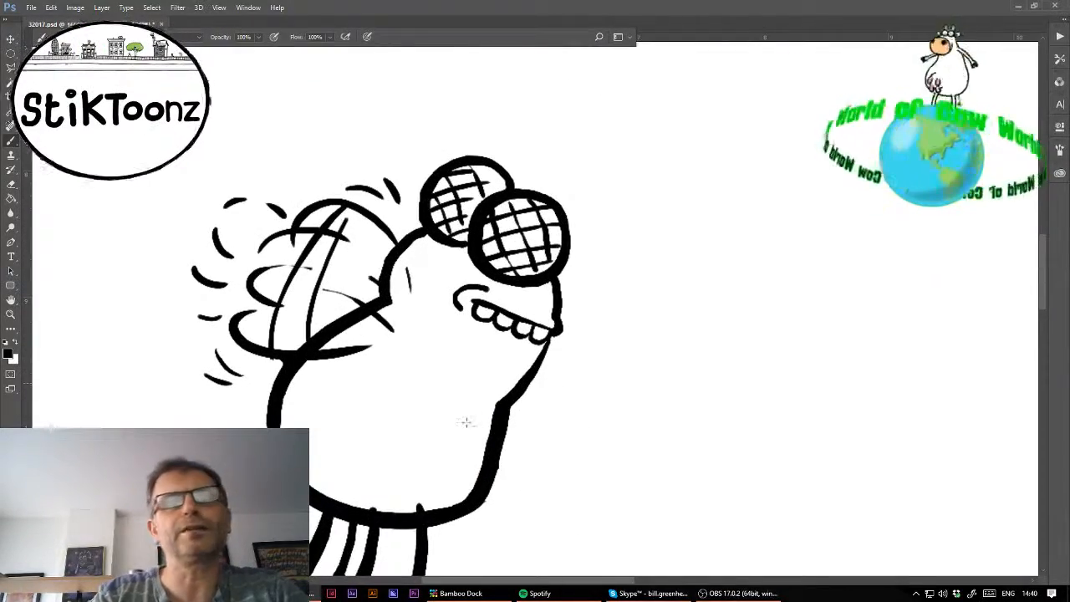
drag(450, 420, 447, 483)
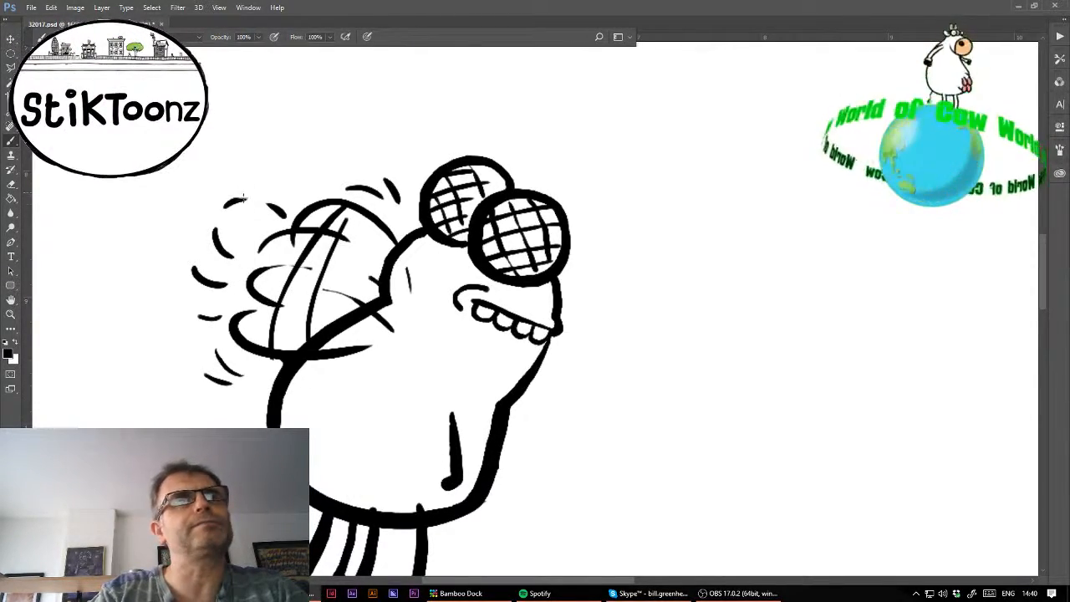
drag(265, 200, 224, 269)
drag(273, 209, 245, 274)
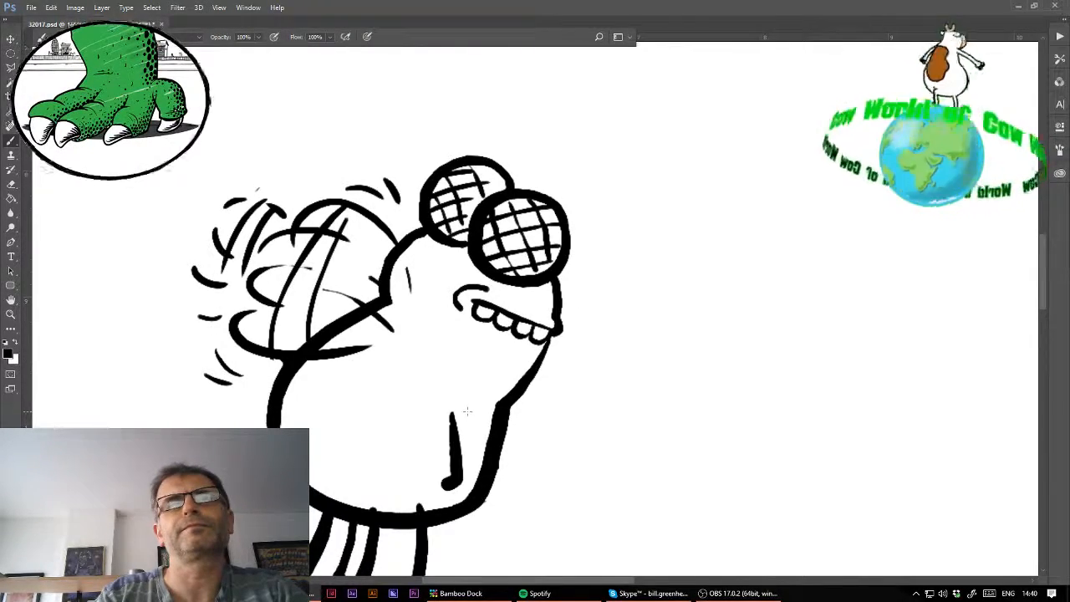
- Draw two long curved strokes through the motion marks behind the lower fly's wings
scroll(535, 309, down, 10)
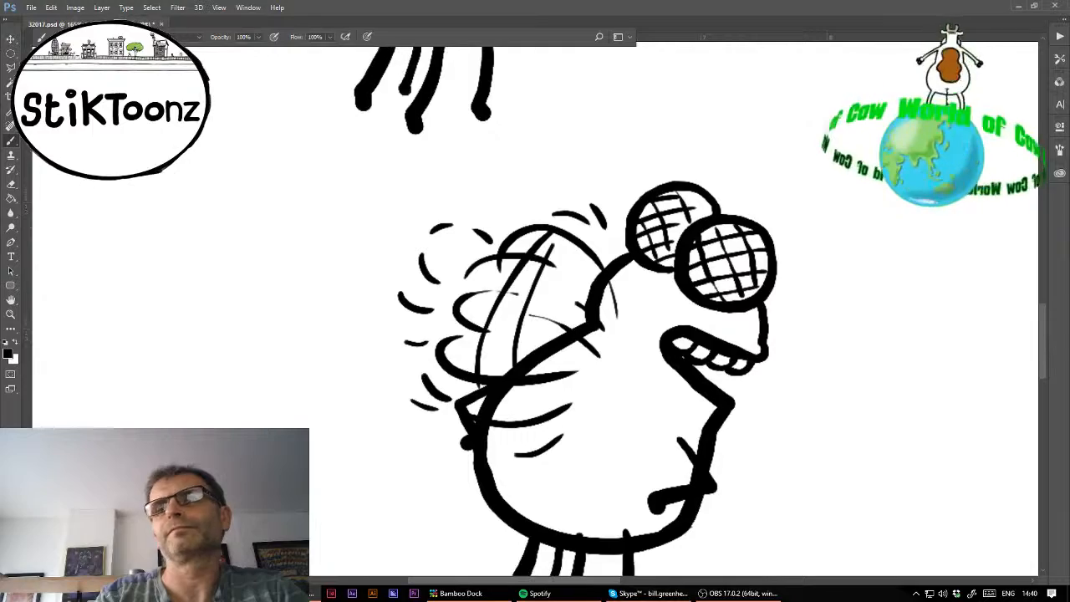
drag(482, 219, 424, 307)
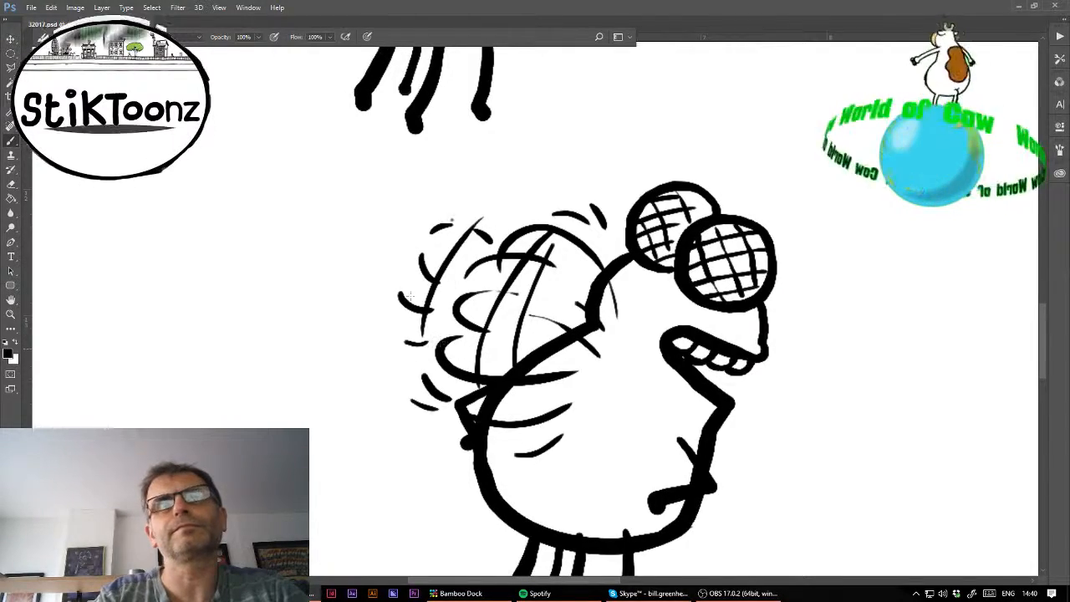
drag(443, 229, 408, 301)
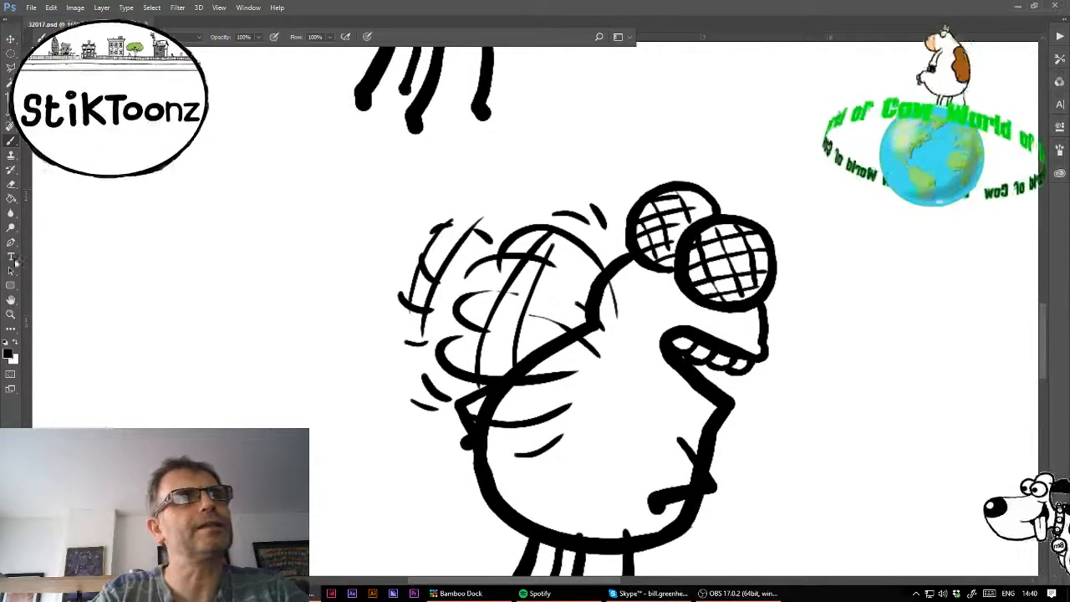
- Erase the crease lines on the lower fly's body and thin the motion marks behind its wings
click(11, 184)
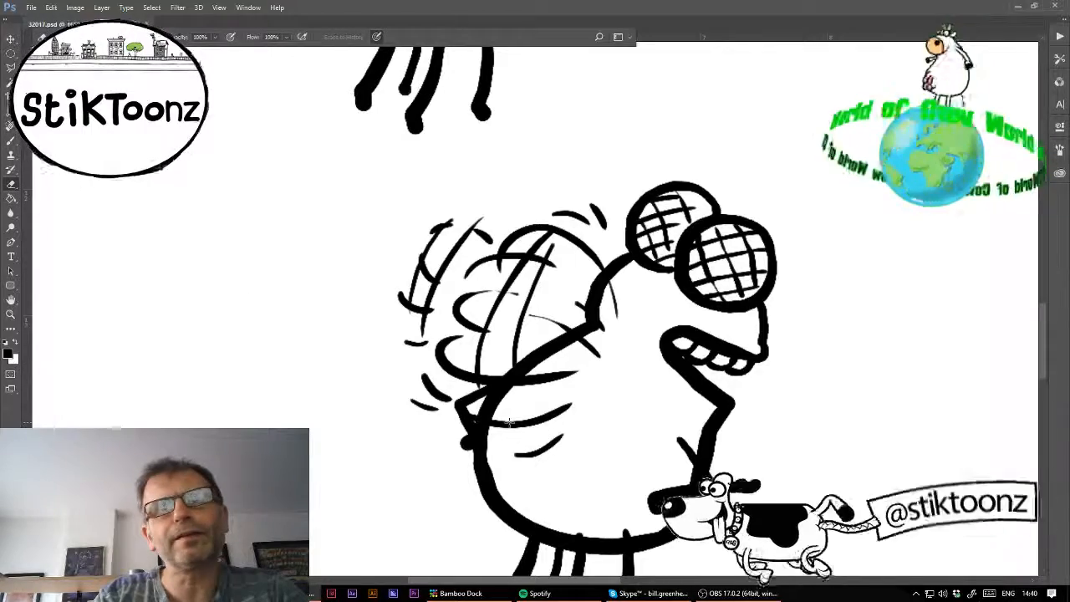
drag(502, 425, 574, 405)
drag(516, 455, 562, 439)
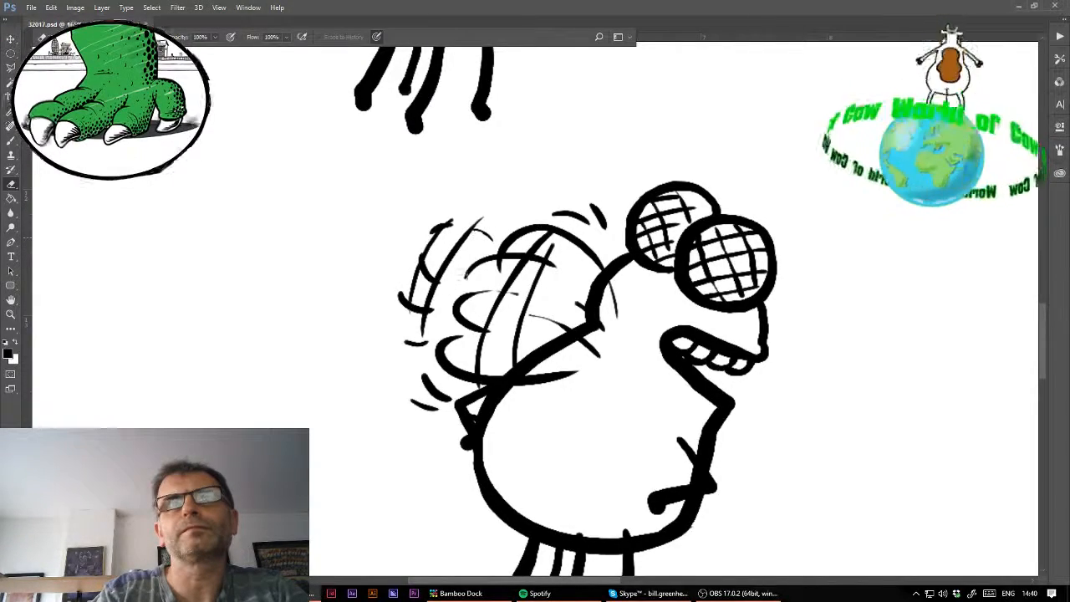
drag(419, 368, 448, 393)
drag(403, 333, 423, 339)
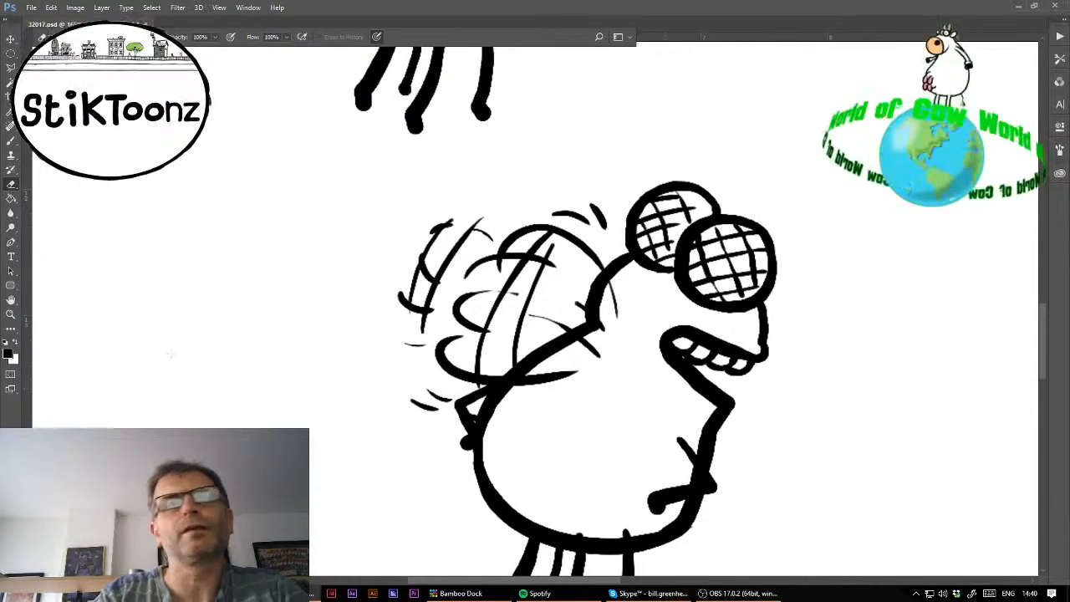
- Thicken the back outline of the lower fly's body with a black brush stroke below its rear arm
click(11, 142)
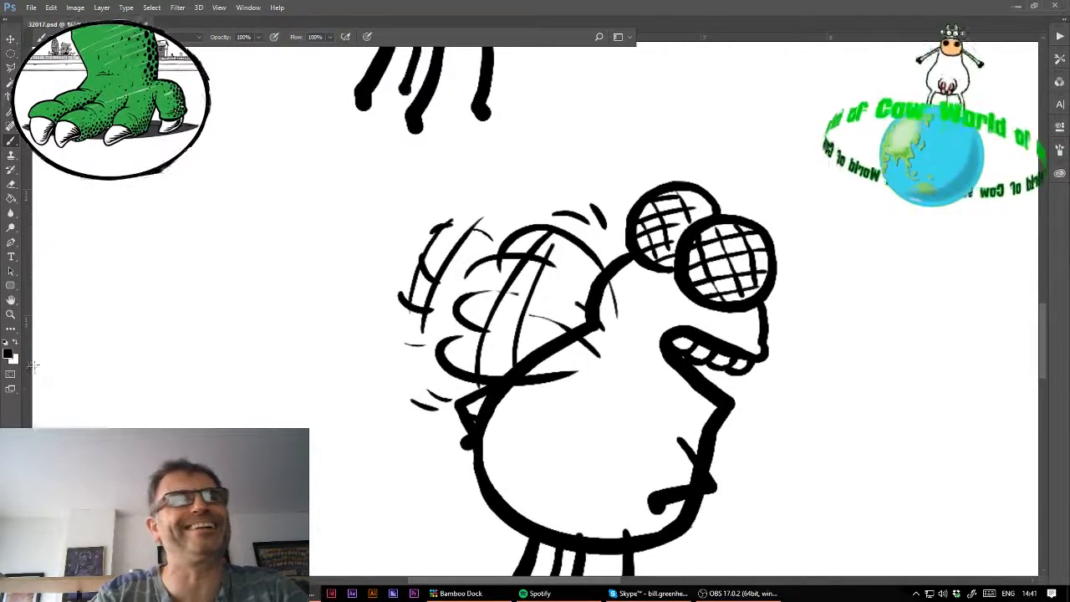
click(11, 314)
drag(491, 515, 539, 517)
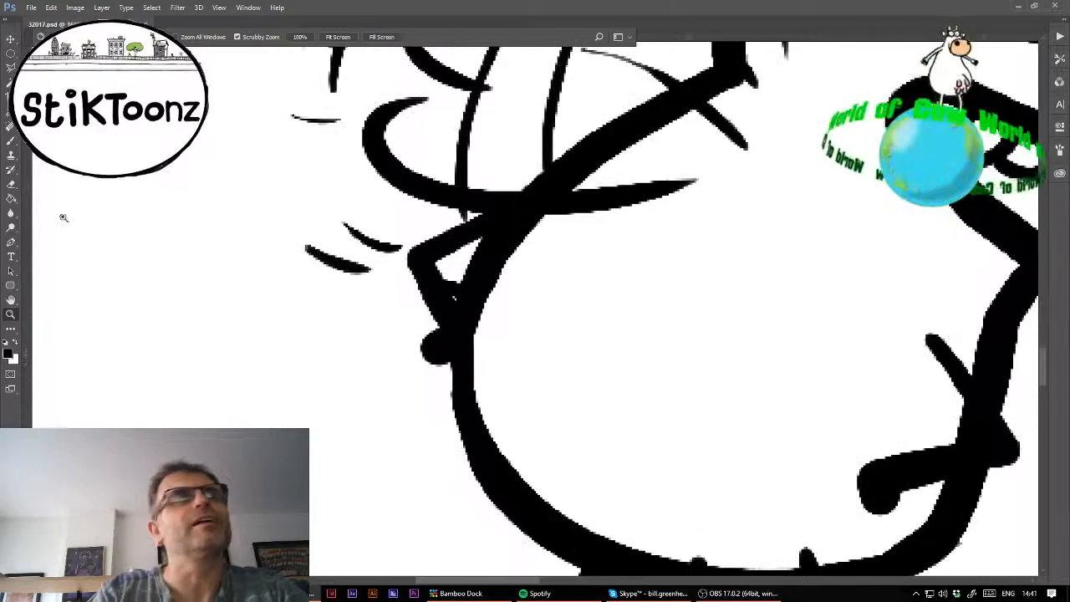
key(b)
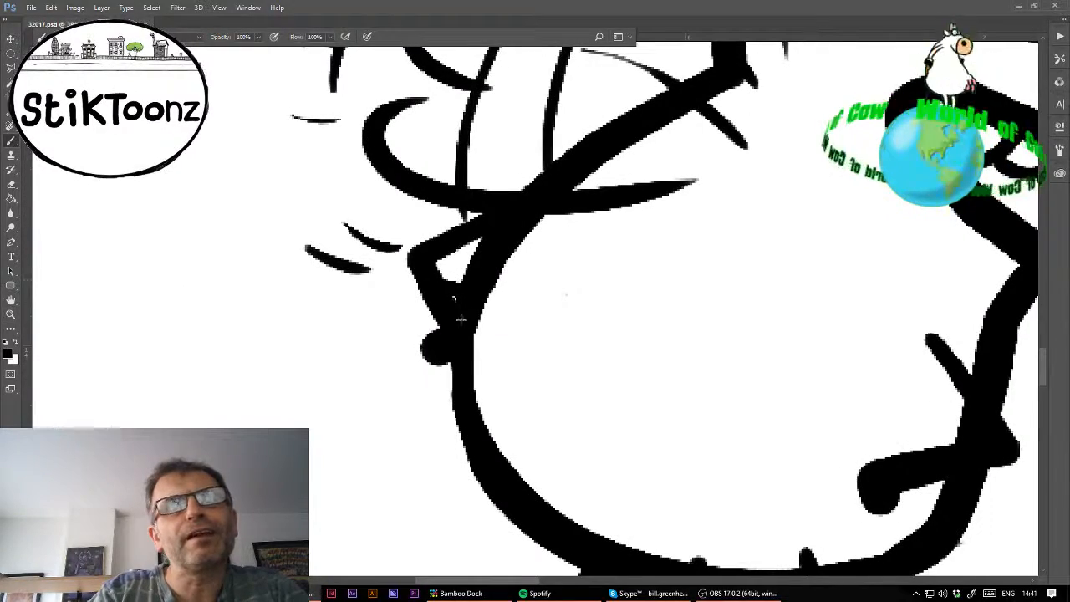
mouse_move(461, 318)
mouse_down()
mouse_move(451, 395)
mouse_move(488, 461)
mouse_up()
- Choose a finer brush and draw thin curved motion lines across the lower fly's back, beneath its lowest wing
click(71, 37)
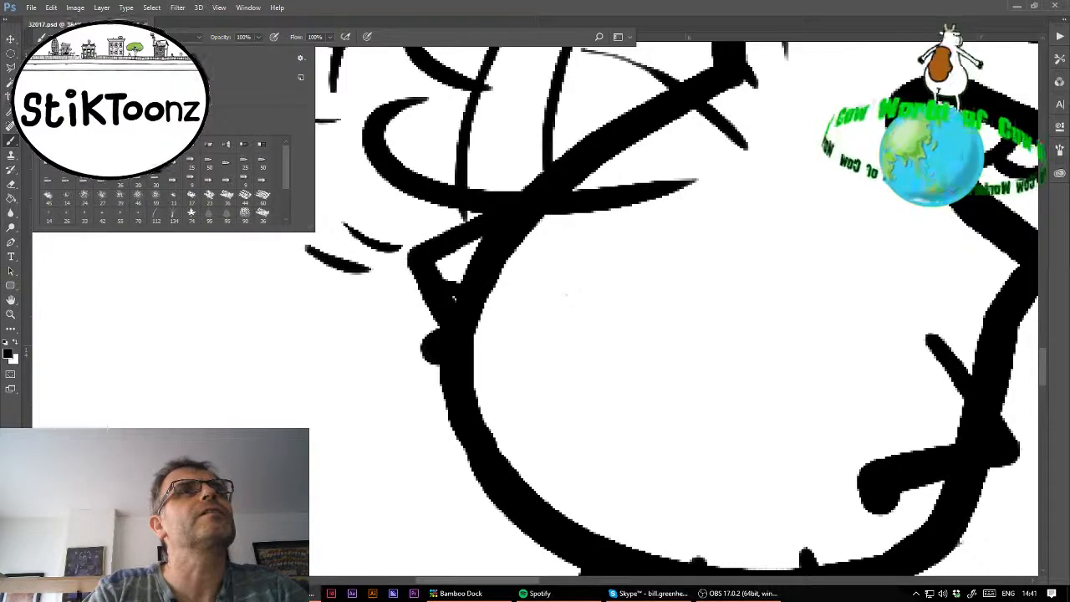
click(483, 235)
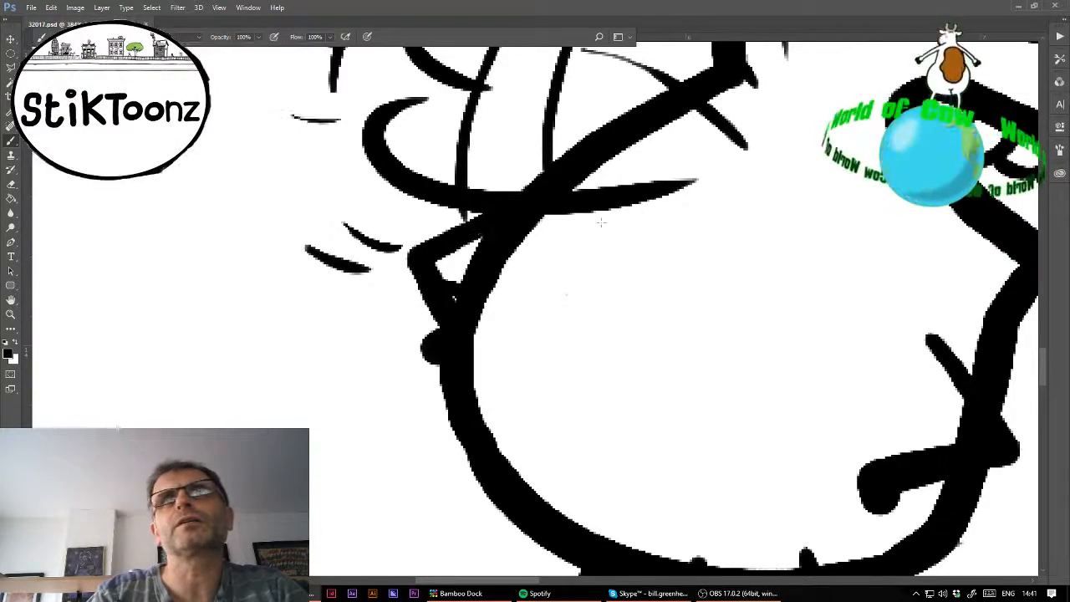
mouse_move(410, 224)
mouse_down()
mouse_move(552, 250)
mouse_move(664, 228)
mouse_up()
drag(493, 294, 660, 276)
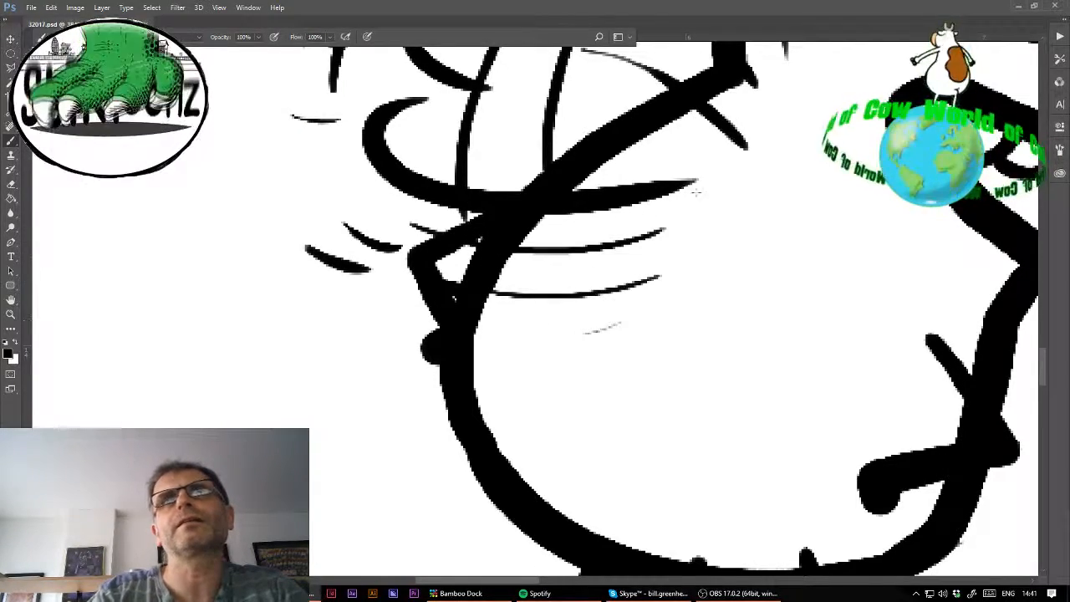
key(ctrl+0)
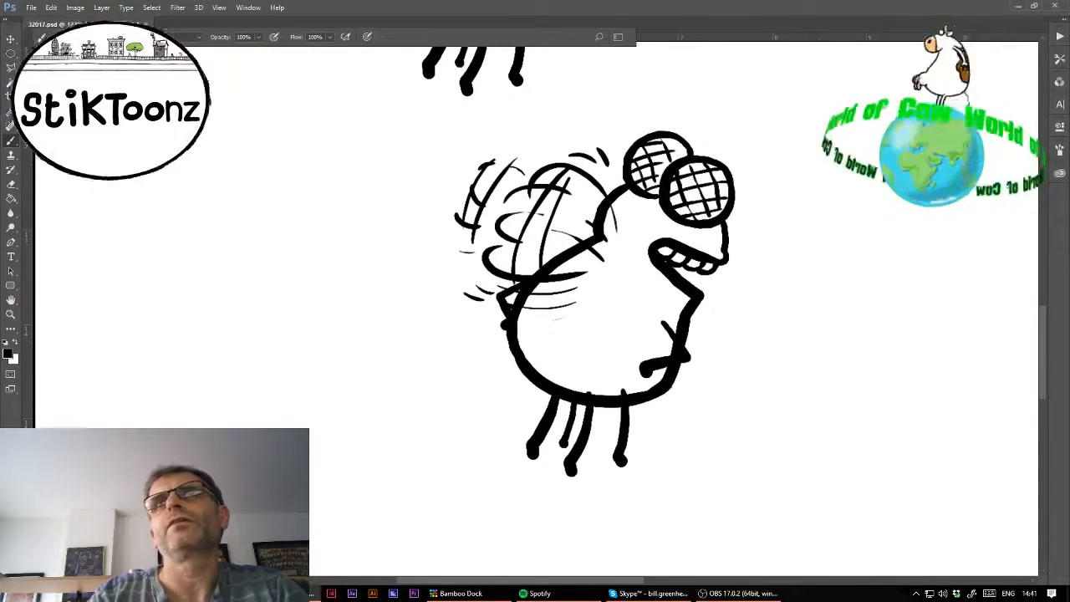
- Erase along the two motion marks above the lower fly's top wing to make them thinner
key(z)
drag(566, 129, 598, 129)
key(e)
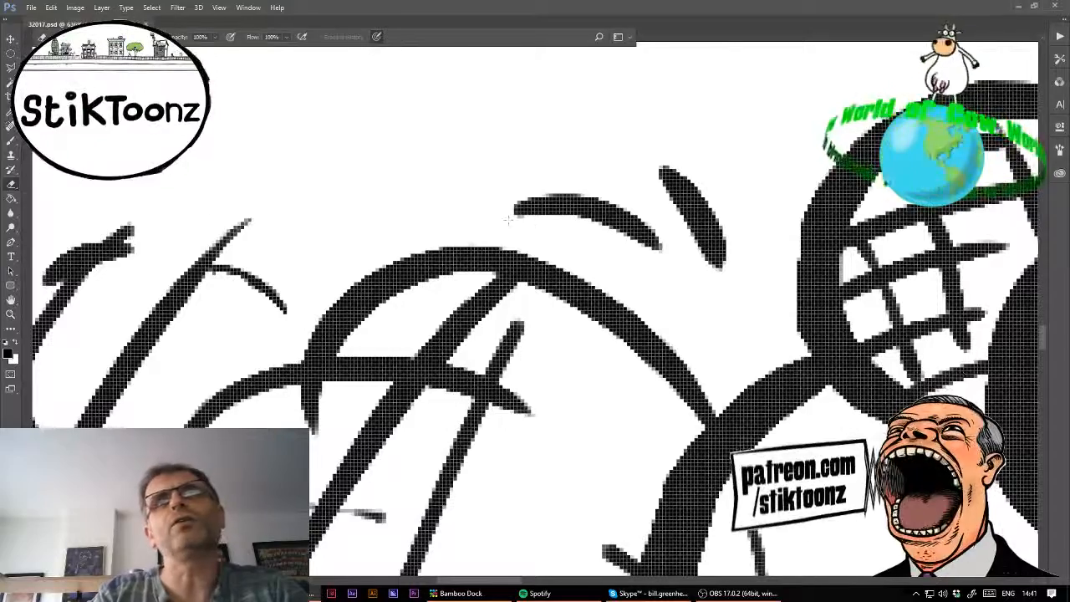
mouse_move(516, 207)
mouse_down()
mouse_move(565, 219)
mouse_move(559, 237)
mouse_move(538, 209)
mouse_move(603, 224)
mouse_move(637, 262)
mouse_up()
key(ctrl+z)
mouse_move(665, 171)
mouse_down()
mouse_move(698, 247)
mouse_move(662, 287)
mouse_up()
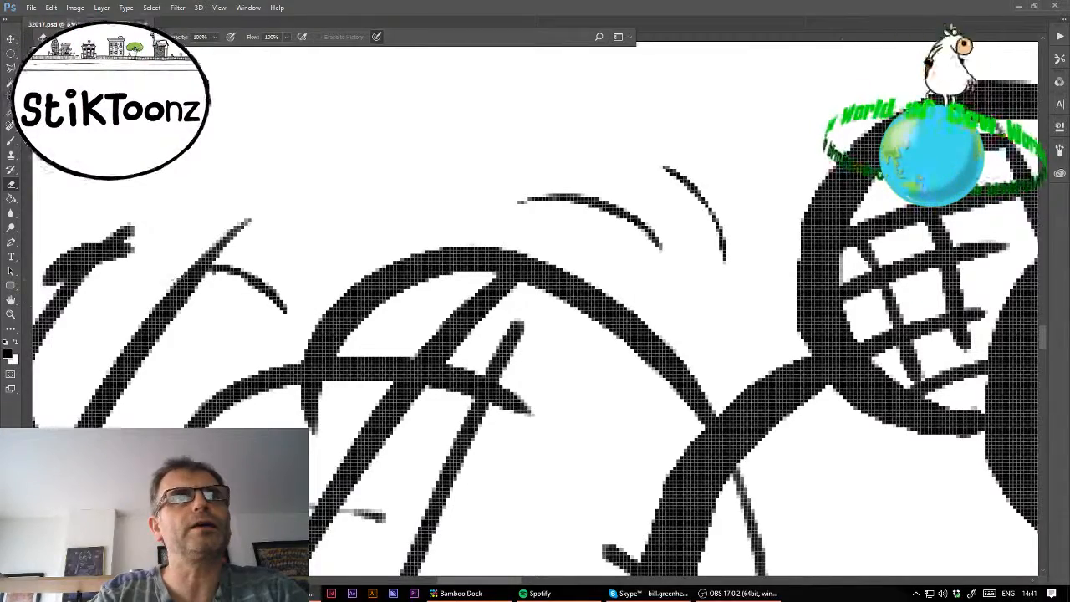
- Erase the two long curved strokes crossing the motion marks behind the lower fly's wings, and slim the uppermost mark
drag(213, 268, 171, 288)
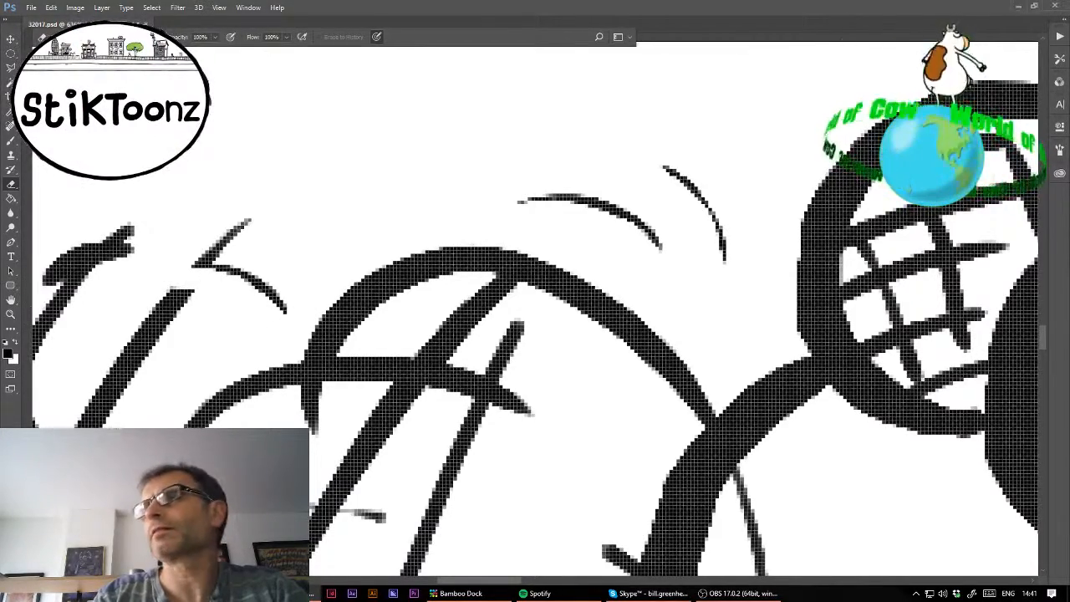
scroll(537, 320, down, 8)
scroll(538, 319, up, 1)
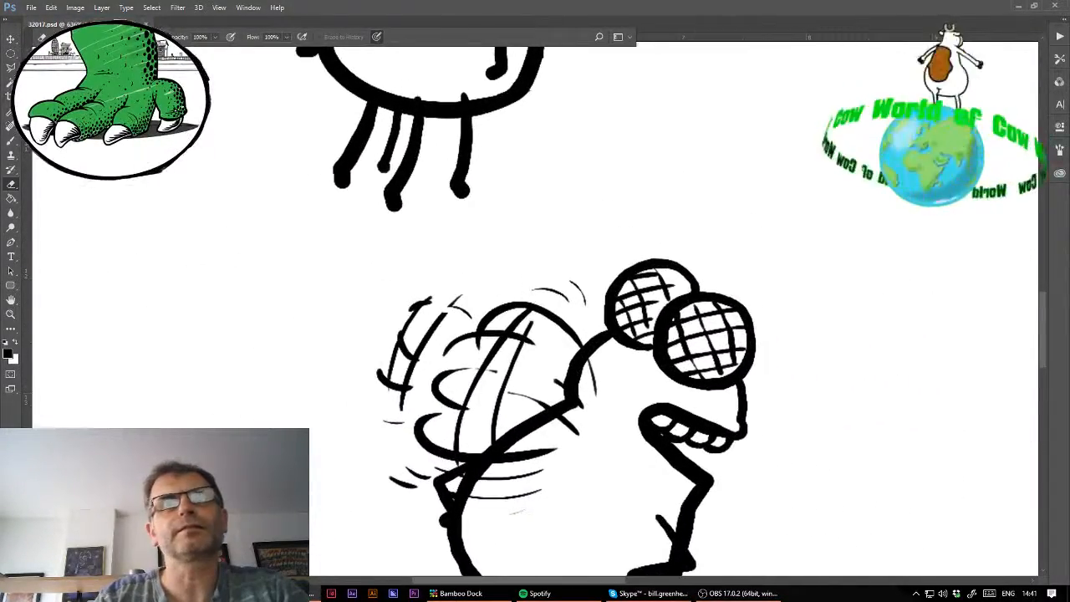
scroll(493, 293, up, 3)
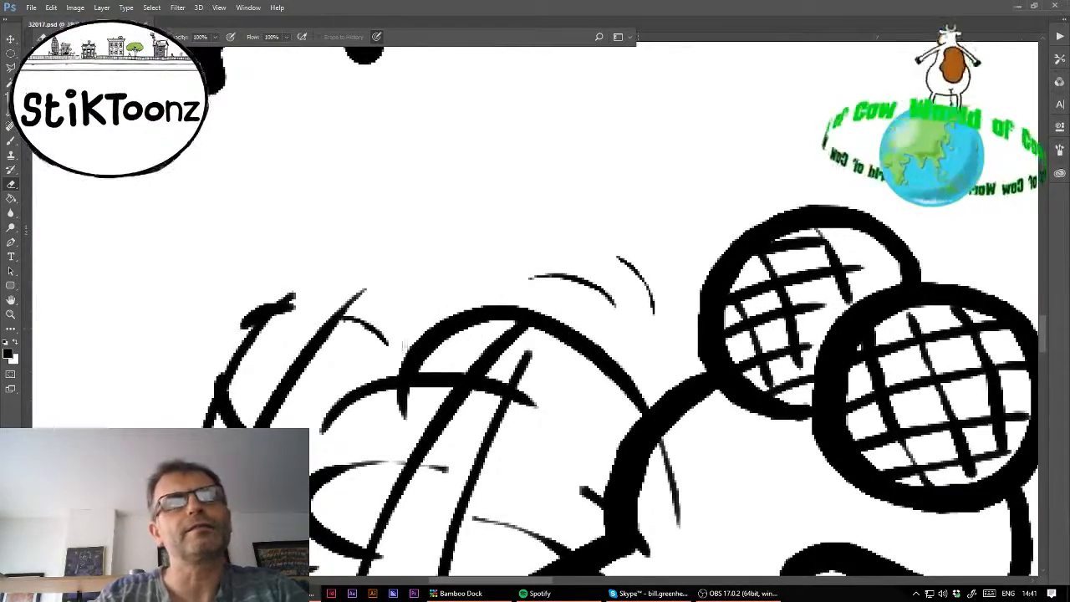
drag(232, 330, 262, 320)
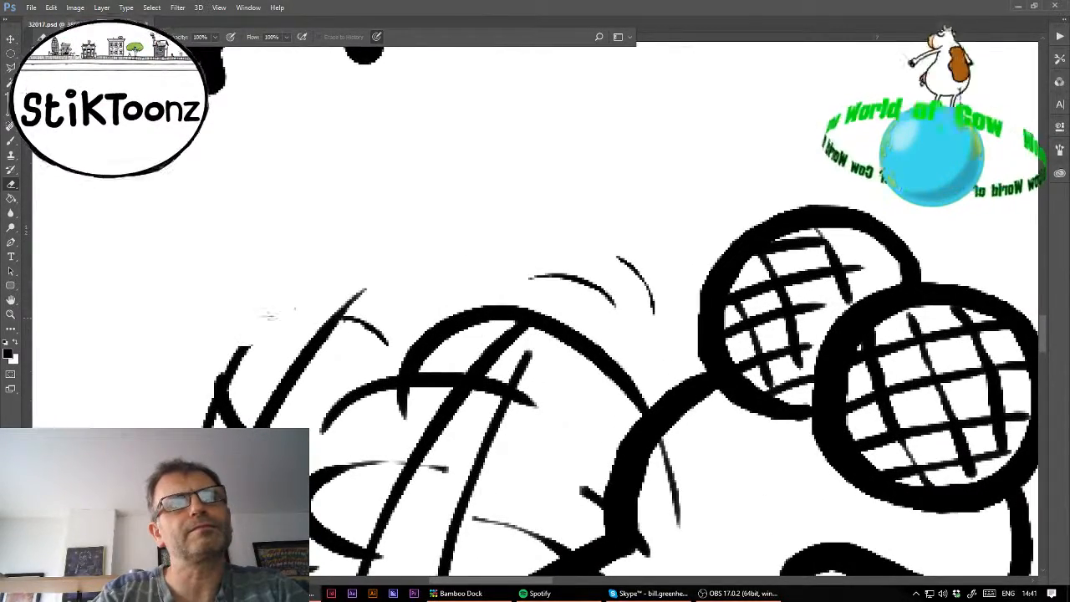
key(ctrl+z)
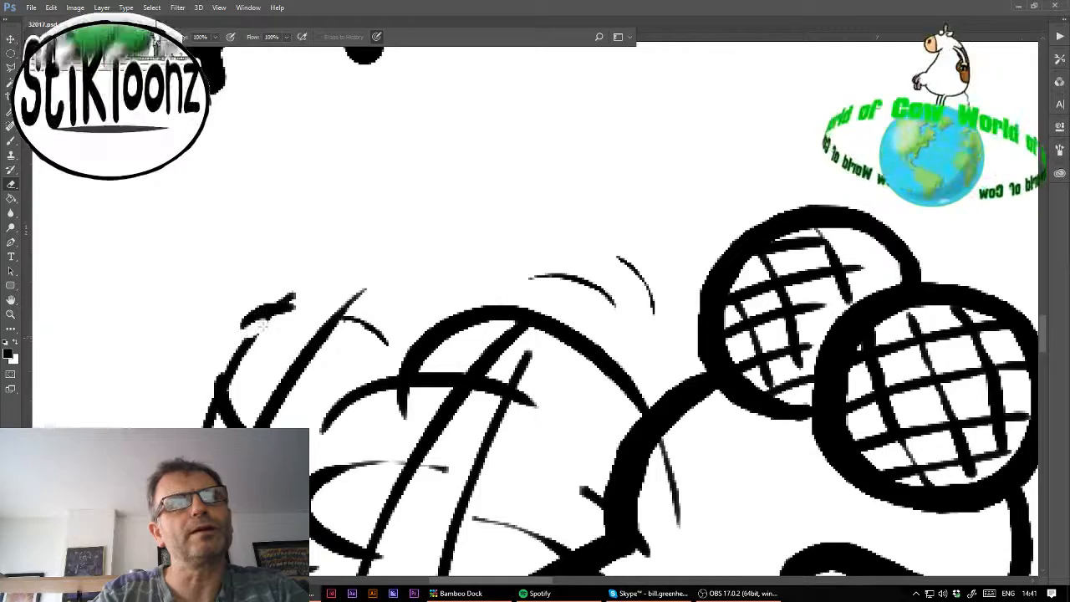
drag(259, 326, 235, 365)
drag(307, 344, 357, 299)
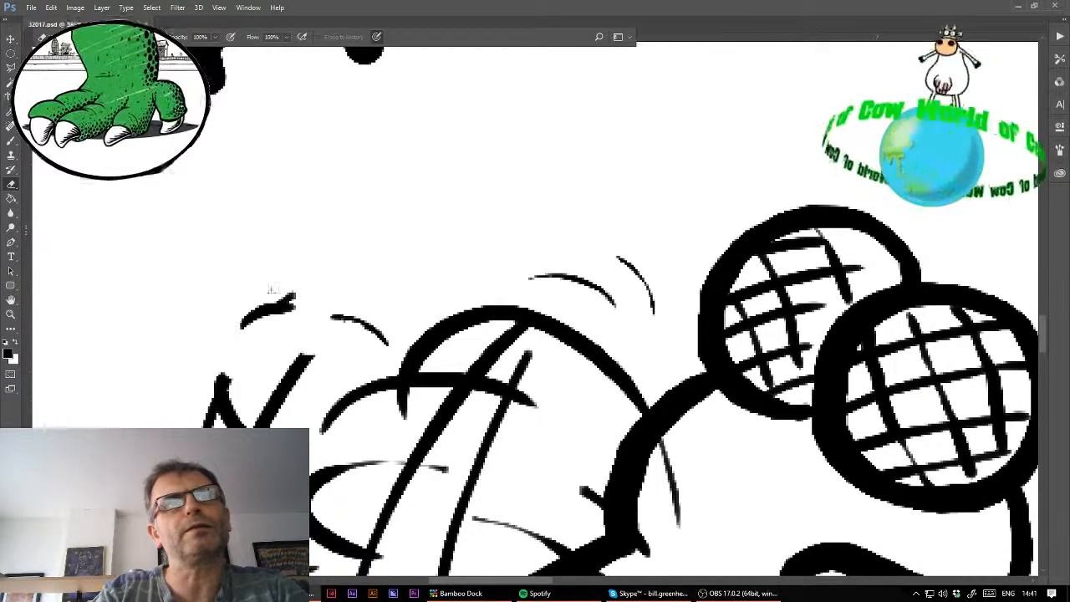
drag(272, 289, 232, 314)
mouse_move(242, 381)
mouse_down()
mouse_move(225, 393)
mouse_move(244, 418)
mouse_move(269, 422)
mouse_move(305, 359)
mouse_move(301, 369)
mouse_up()
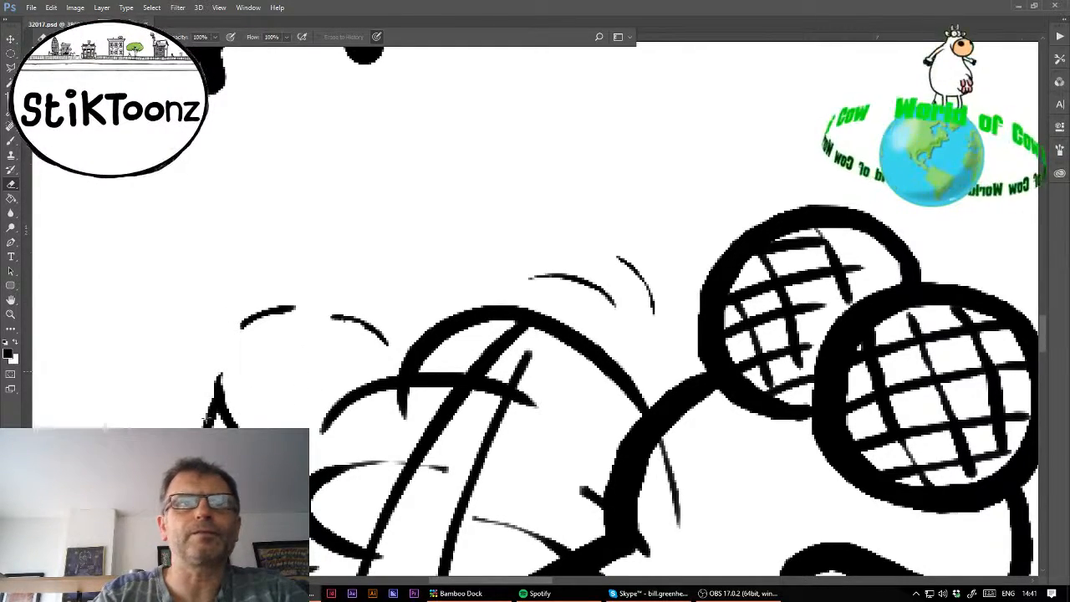
mouse_move(194, 394)
mouse_down()
mouse_move(208, 410)
mouse_move(206, 374)
mouse_move(208, 418)
mouse_move(224, 424)
mouse_up()
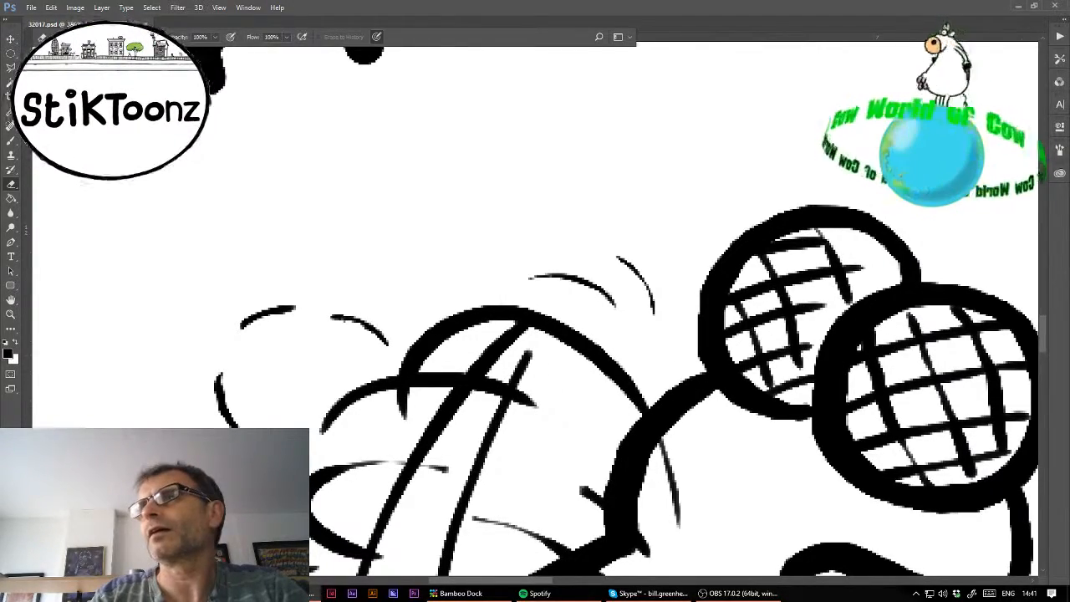
- Erase the two long curved lines running through the lower fly's wings, leaving the wing outlines intact
scroll(632, 242, up, 6)
scroll(633, 242, left, 5)
scroll(632, 242, down, 10)
scroll(633, 243, right, 5)
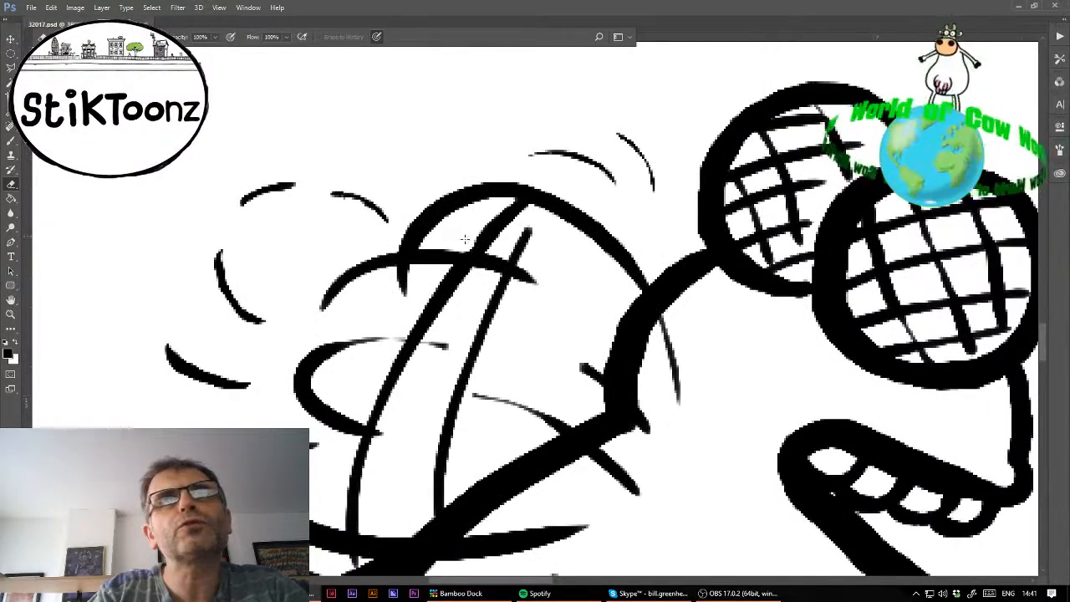
mouse_move(464, 240)
mouse_down()
mouse_move(543, 265)
mouse_move(466, 243)
mouse_move(526, 248)
mouse_move(479, 219)
mouse_move(538, 222)
mouse_move(491, 213)
mouse_move(524, 219)
mouse_up()
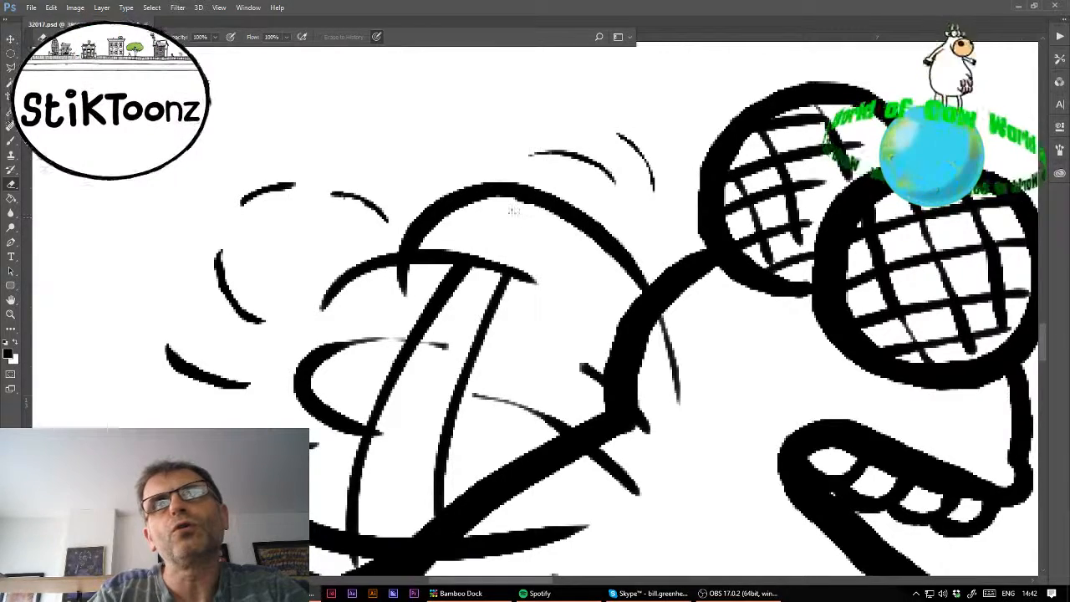
mouse_move(439, 274)
mouse_down()
mouse_move(510, 292)
mouse_move(443, 286)
mouse_move(456, 291)
mouse_move(452, 302)
mouse_move(419, 325)
mouse_move(486, 301)
mouse_move(482, 348)
mouse_up()
mouse_move(414, 349)
mouse_down()
mouse_move(394, 367)
mouse_move(382, 355)
mouse_move(438, 366)
mouse_move(455, 398)
mouse_move(435, 460)
mouse_move(438, 502)
mouse_move(426, 506)
mouse_up()
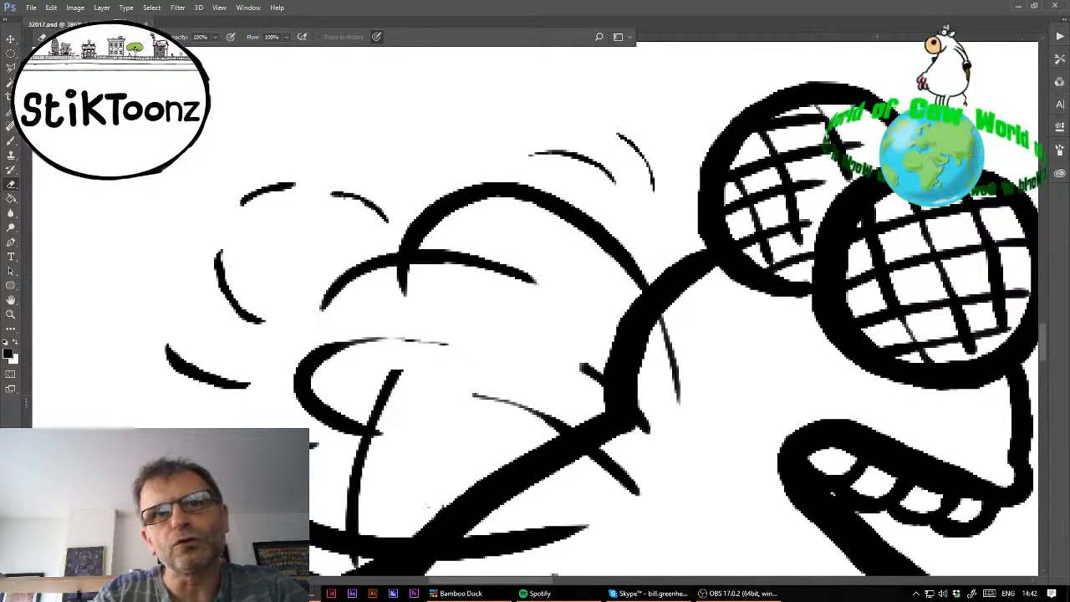
mouse_move(398, 374)
mouse_down()
mouse_move(372, 394)
mouse_move(387, 409)
mouse_up()
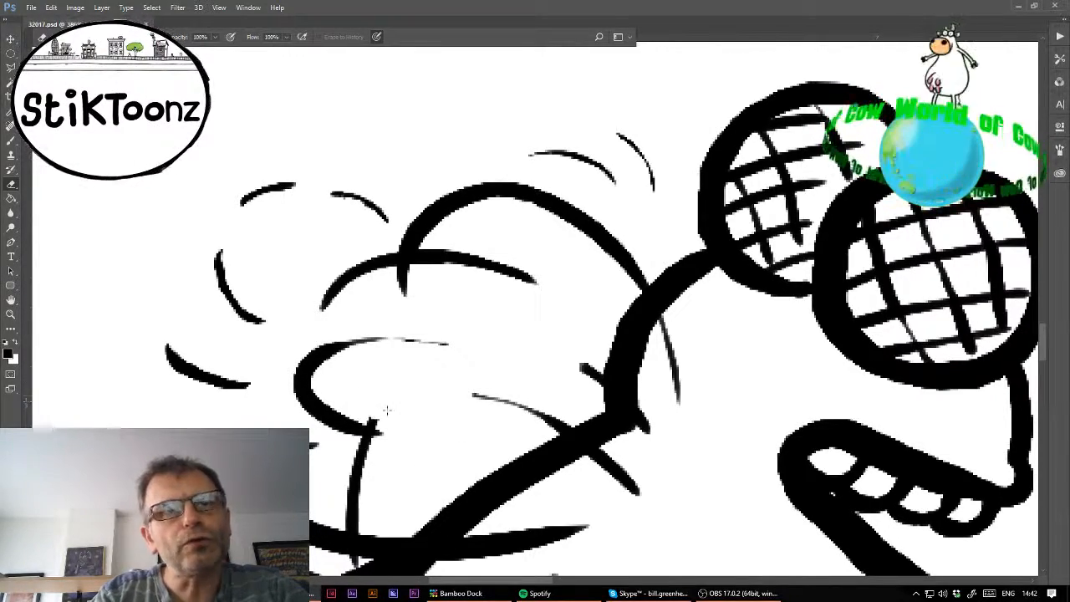
mouse_move(370, 458)
mouse_down()
mouse_move(356, 449)
mouse_move(363, 514)
mouse_move(677, 205)
mouse_move(615, 331)
mouse_up()
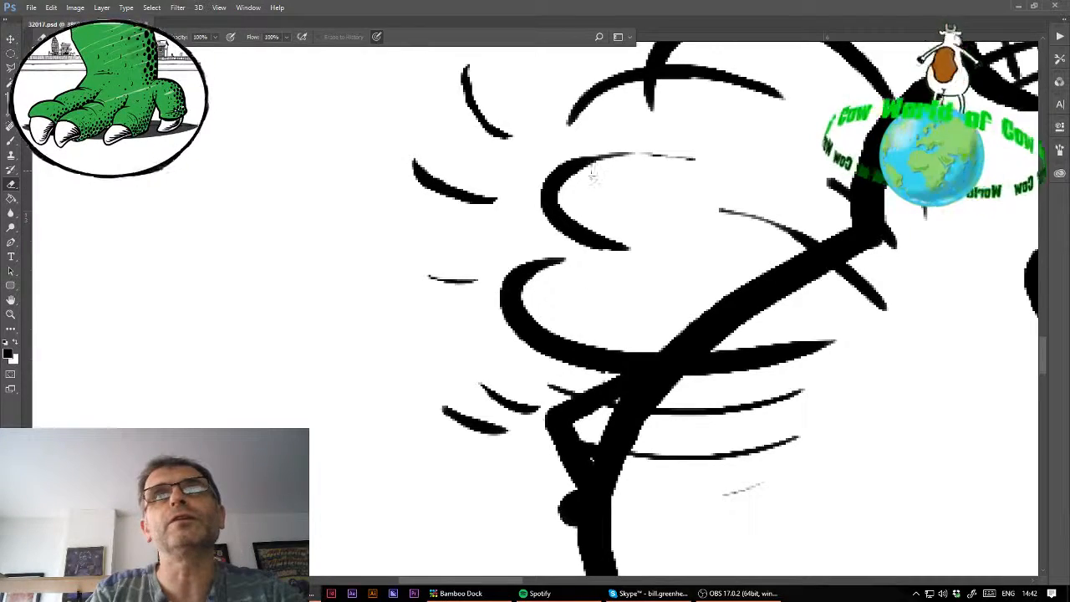
- Erase along the inner edges of the lower fly's middle and lowest wing outlines to thin them
mouse_move(571, 190)
mouse_down()
mouse_move(577, 219)
mouse_move(616, 227)
mouse_up()
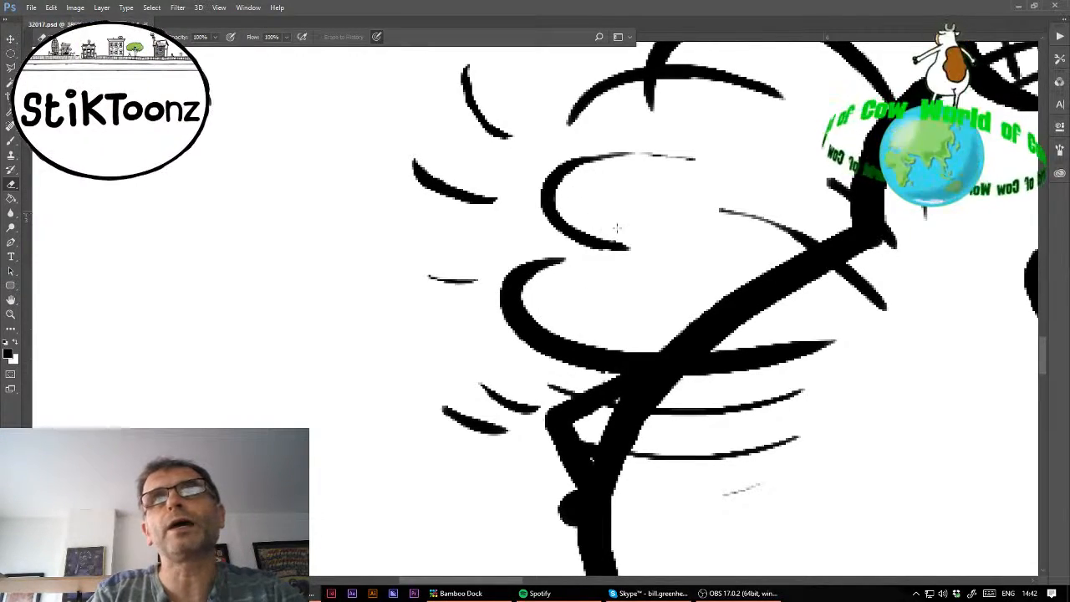
mouse_move(567, 285)
mouse_down()
mouse_move(531, 306)
mouse_move(539, 320)
mouse_move(605, 346)
mouse_move(647, 343)
mouse_move(647, 334)
mouse_move(701, 382)
mouse_move(688, 382)
mouse_move(866, 340)
mouse_up()
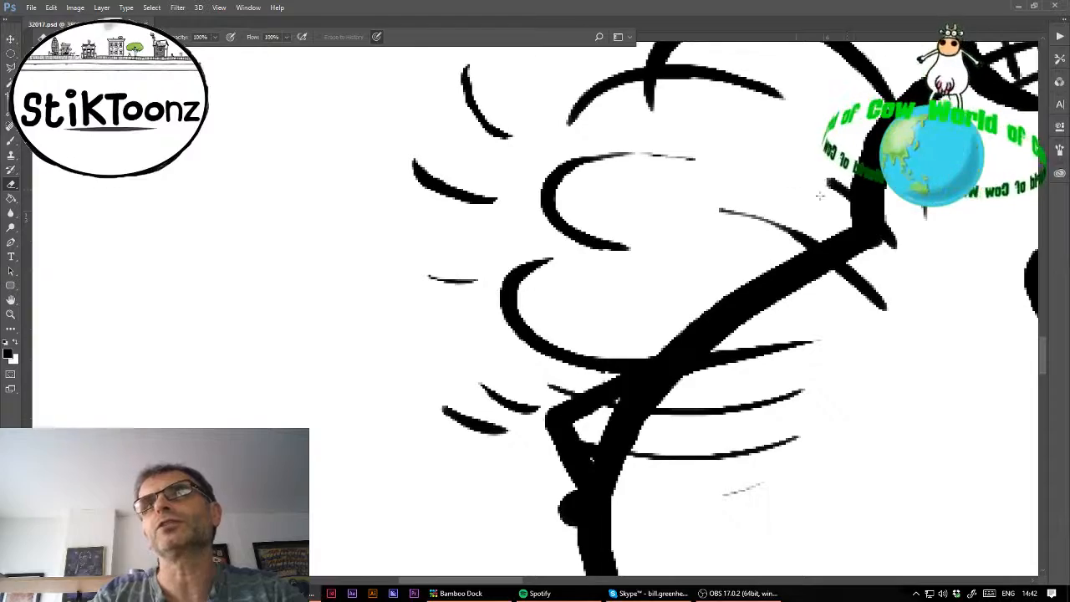
key(ctrl+minus)
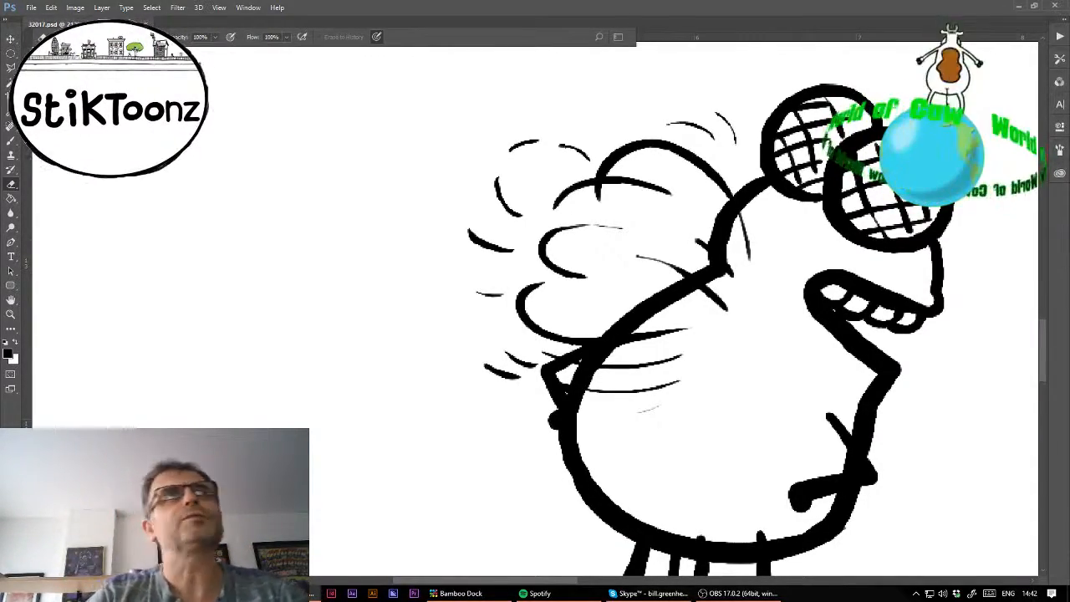
- Brush fine curved lines through the lower fly's wings and rear motion marks, plus thin marks above the rear ones
key(b)
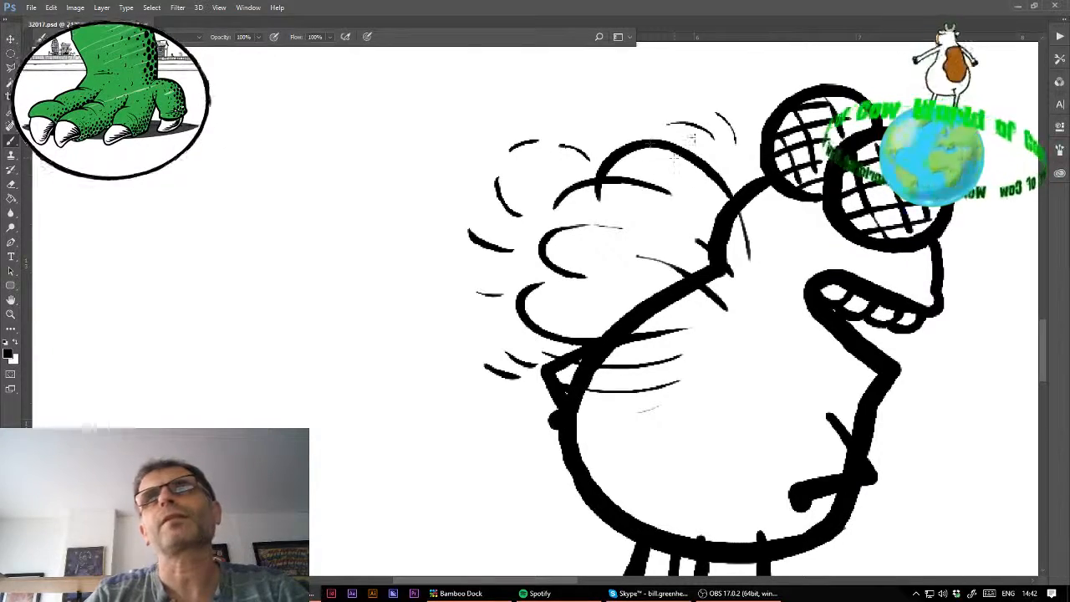
mouse_move(532, 129)
mouse_down()
mouse_move(578, 125)
mouse_move(491, 255)
mouse_up()
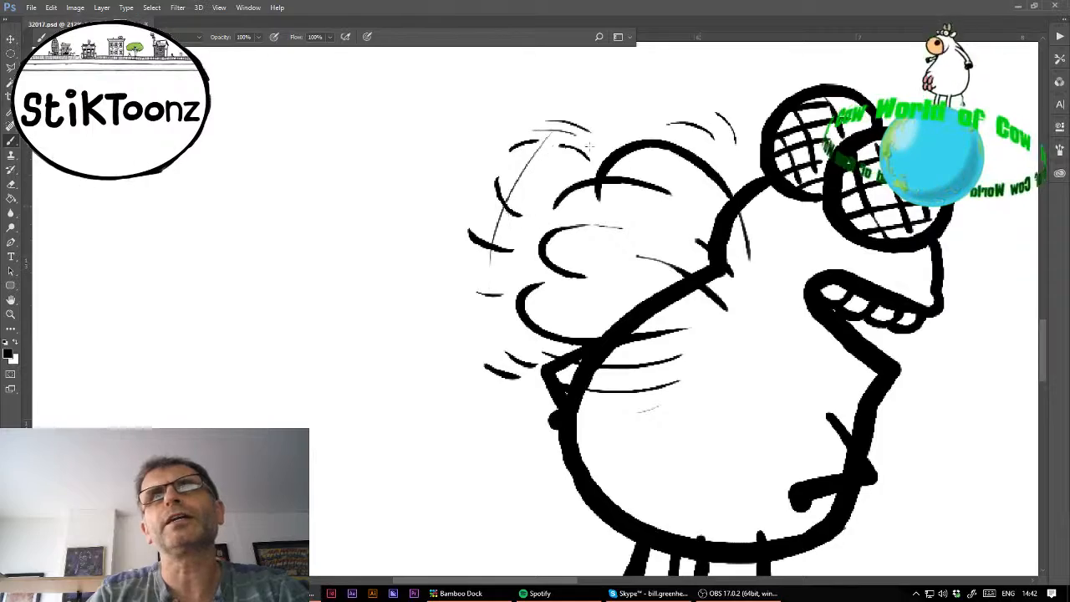
drag(665, 150, 578, 320)
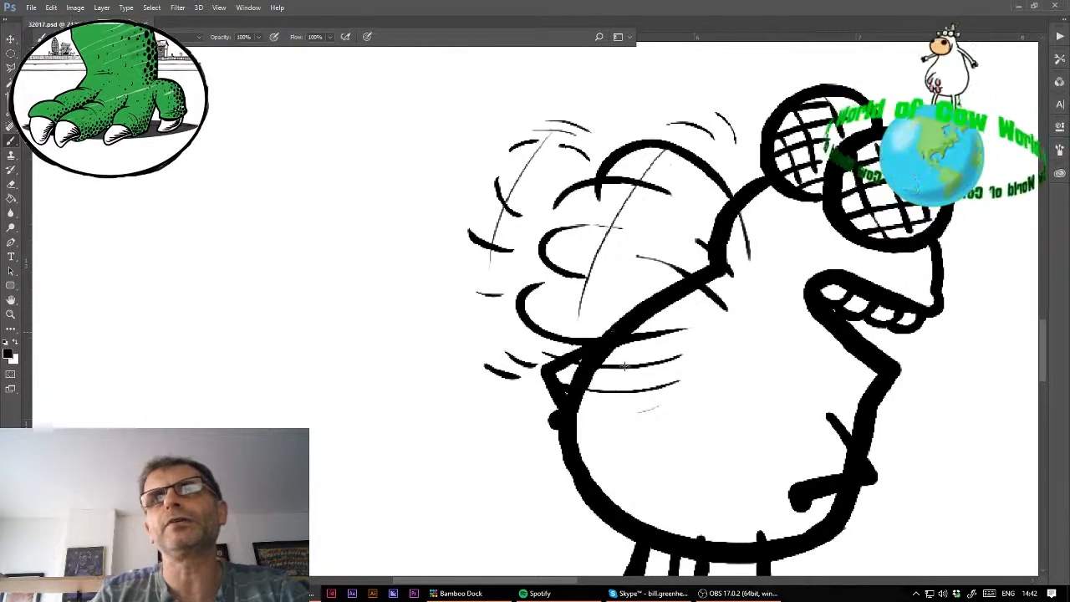
drag(633, 230, 600, 316)
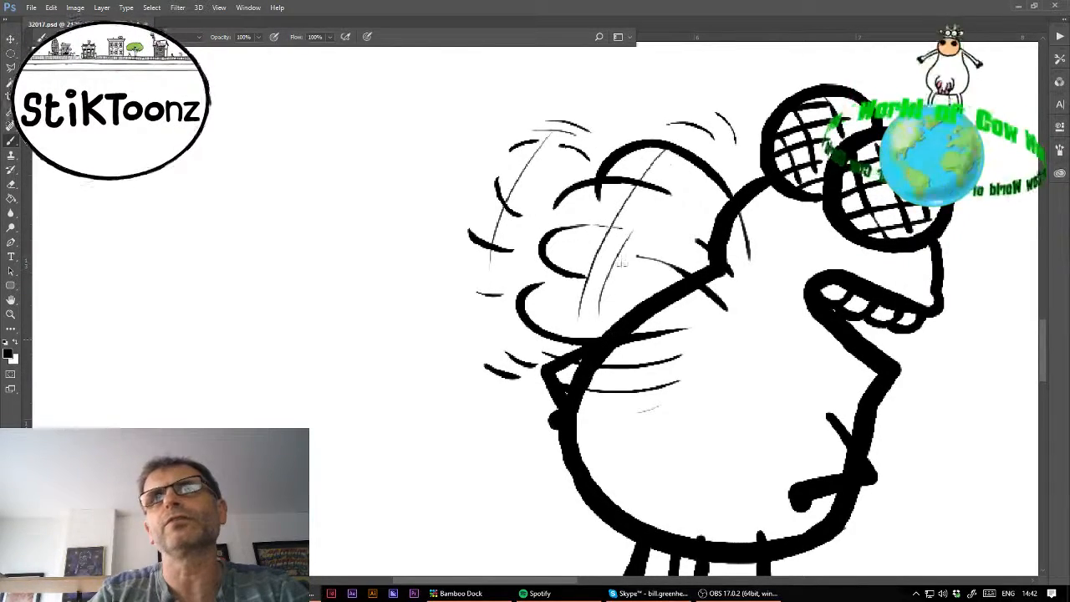
key(ctrl+z)
drag(643, 220, 610, 319)
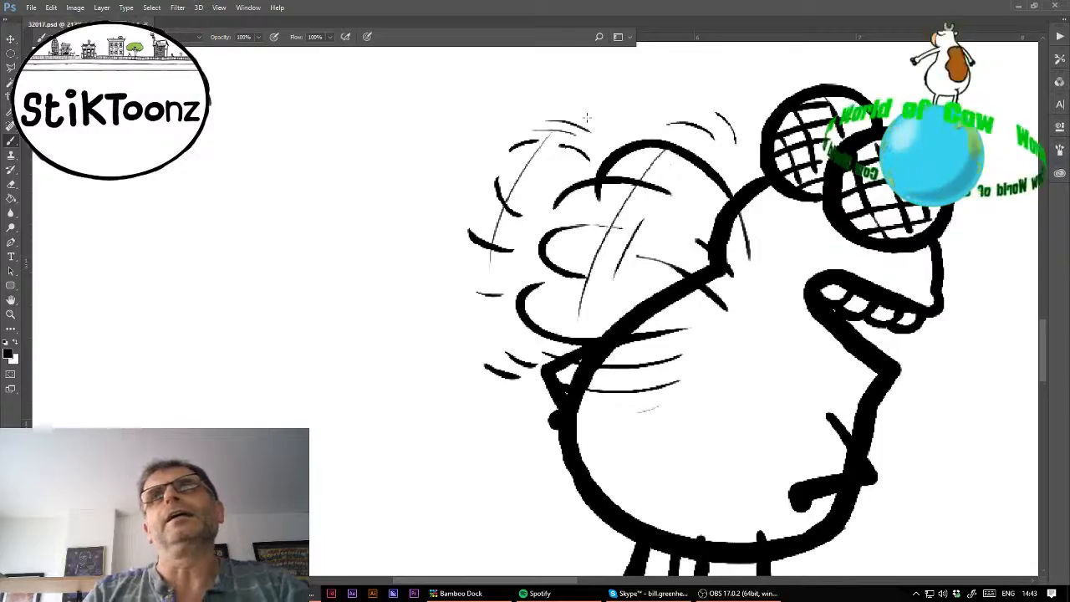
- Thicken the back edge of the lower fly's rear eye outline with a brush stroke
key(z)
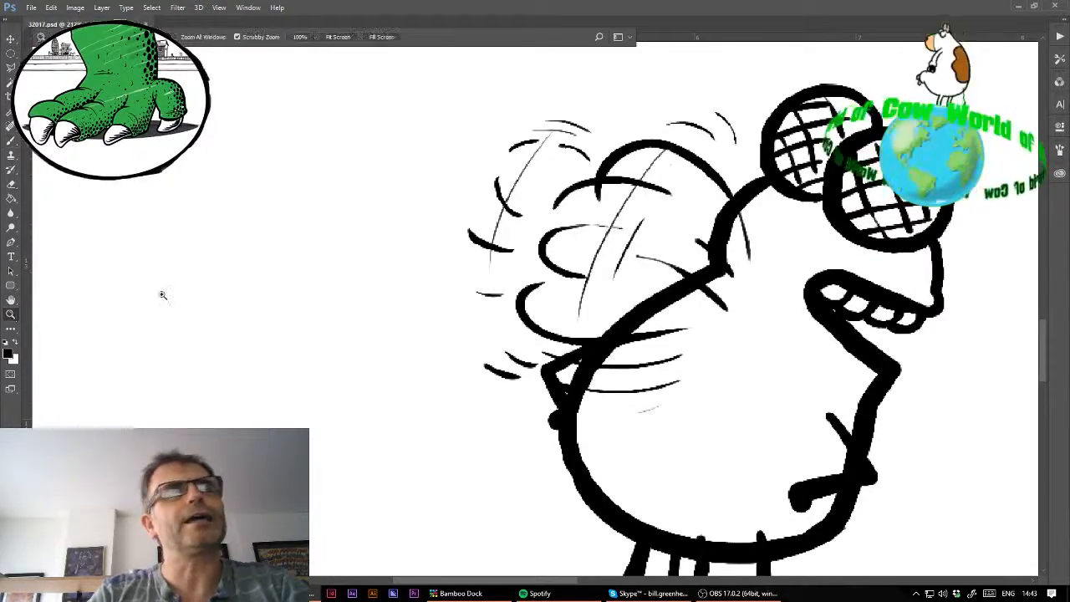
drag(804, 151, 888, 152)
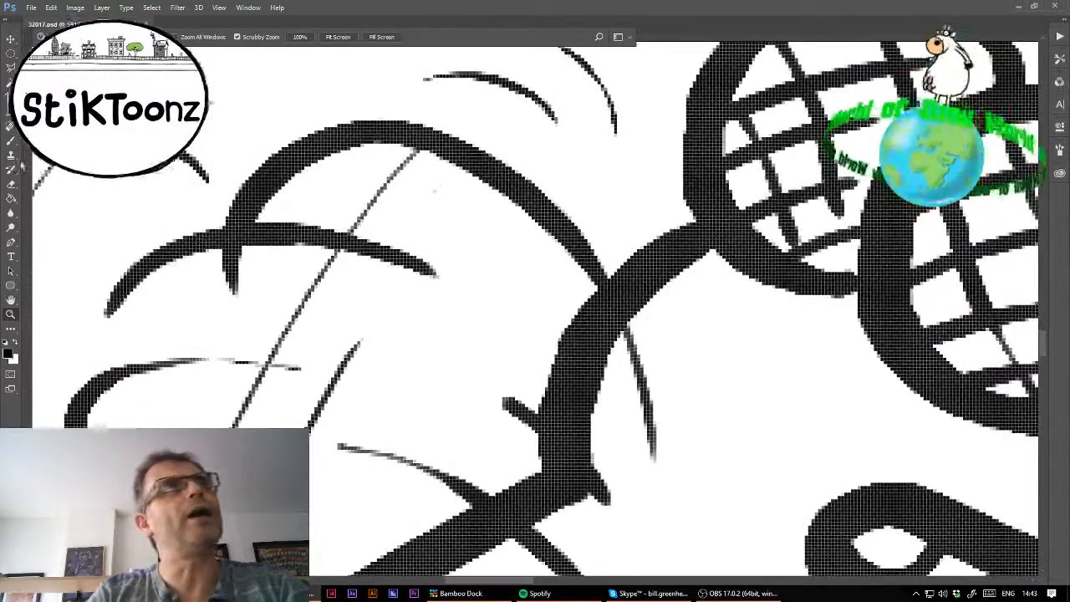
key(b)
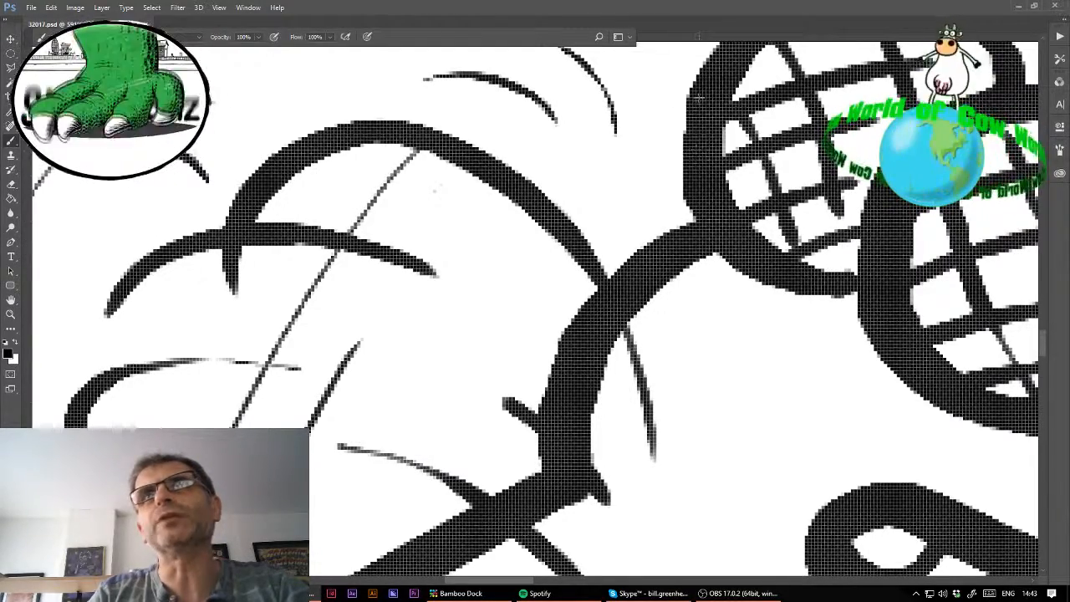
mouse_move(699, 98)
mouse_down()
mouse_move(676, 150)
mouse_move(688, 217)
mouse_up()
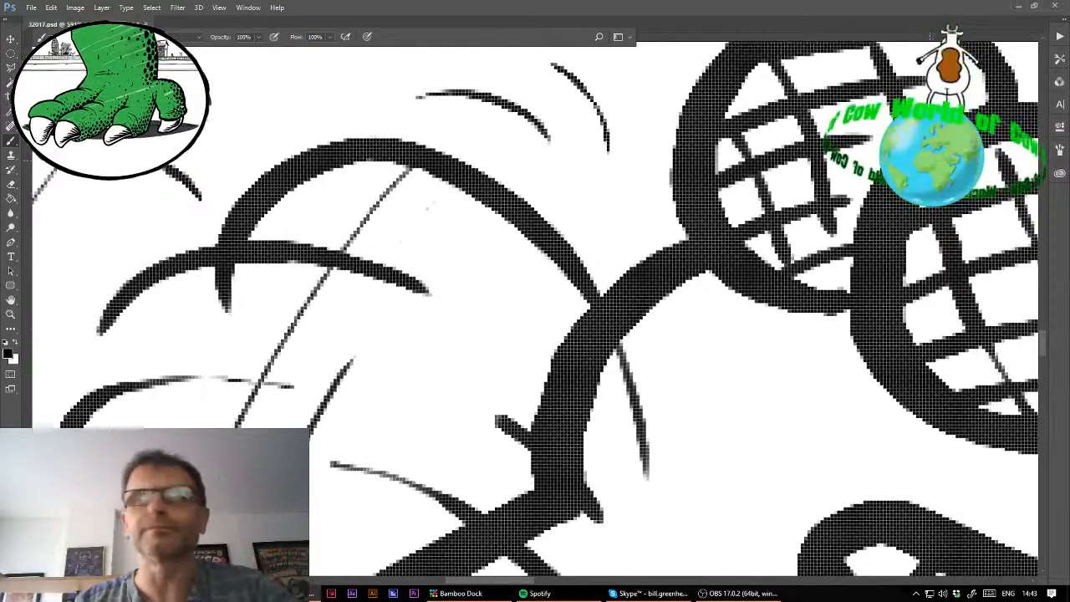
key(ctrl+minus)
key(ctrl+minus)
key(ctrl+minus)
key(ctrl+minus)
key(ctrl+minus)
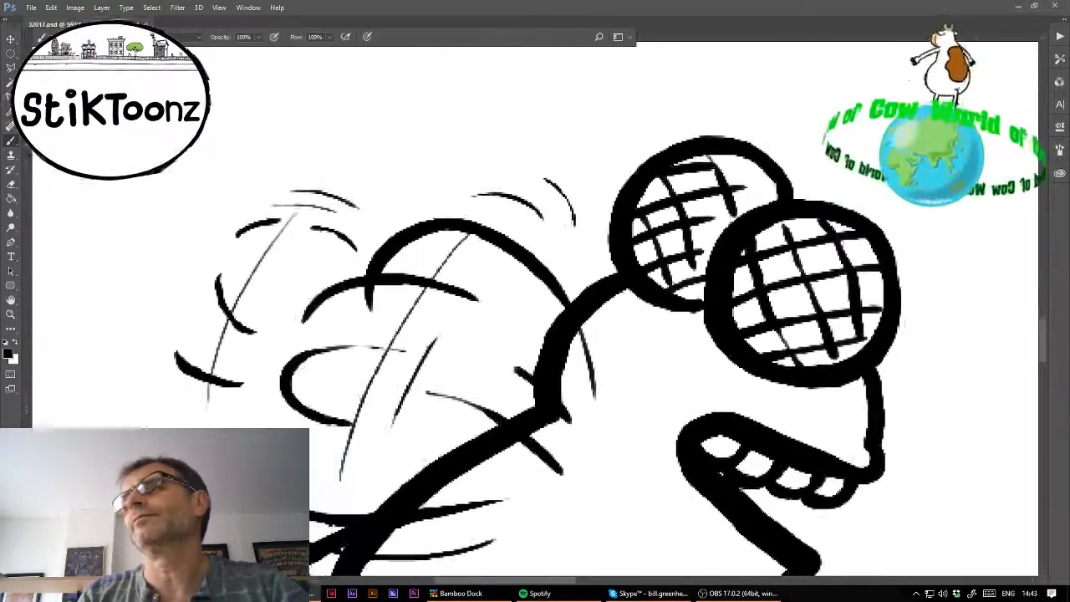
- Erase the two long curved lines running through the upper fly's wings, leaving the wing outlines intact
key(ctrl+minus)
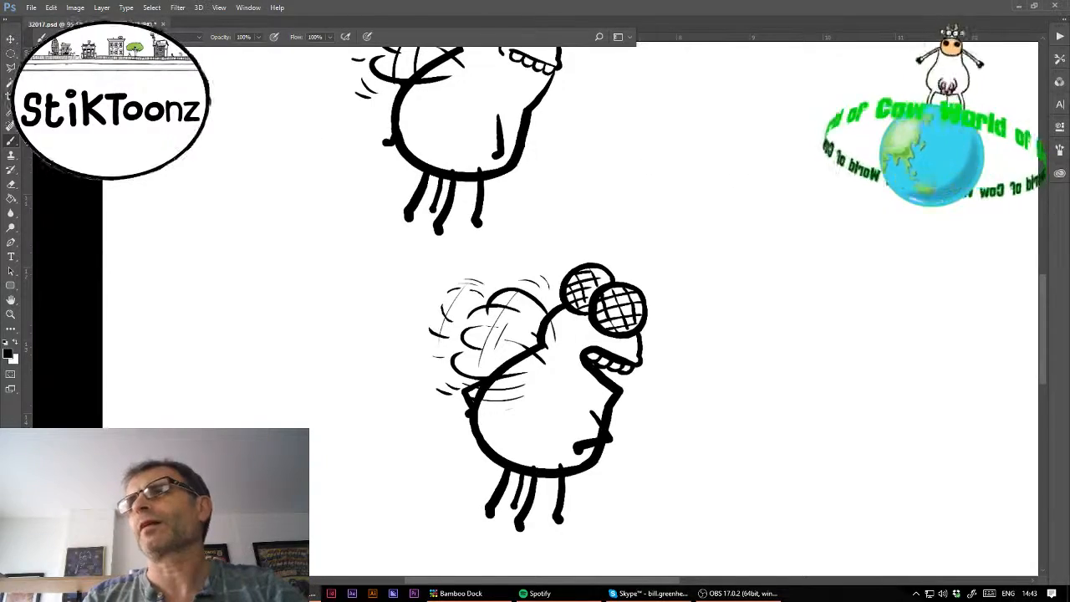
drag(630, 135, 570, 272)
drag(424, 218, 446, 253)
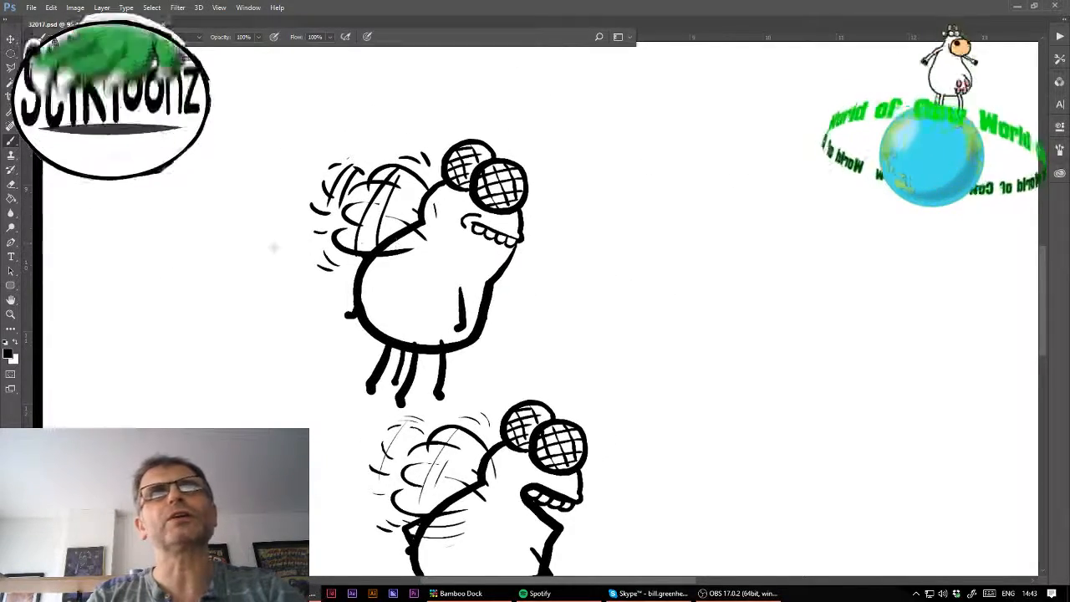
click(11, 314)
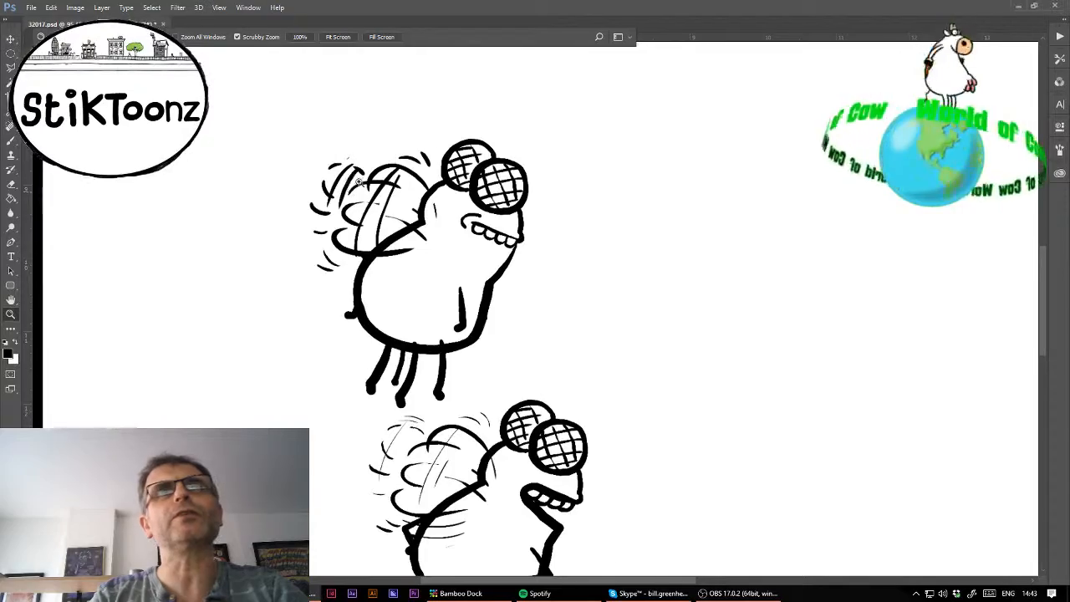
drag(357, 181, 360, 179)
click(11, 184)
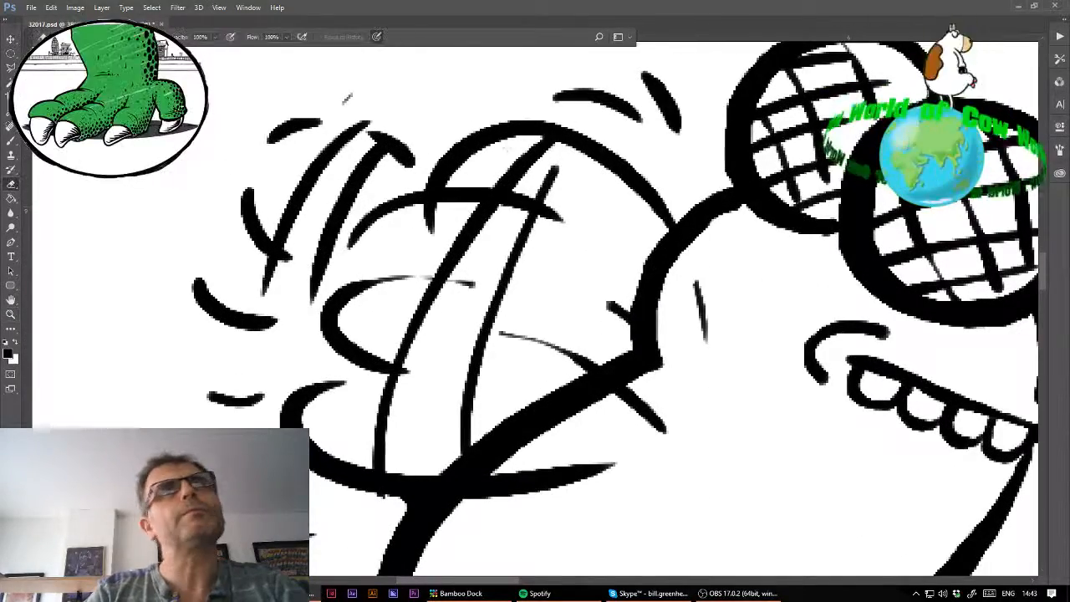
mouse_move(513, 166)
mouse_down()
mouse_move(506, 177)
mouse_move(555, 192)
mouse_move(518, 163)
mouse_move(539, 155)
mouse_up()
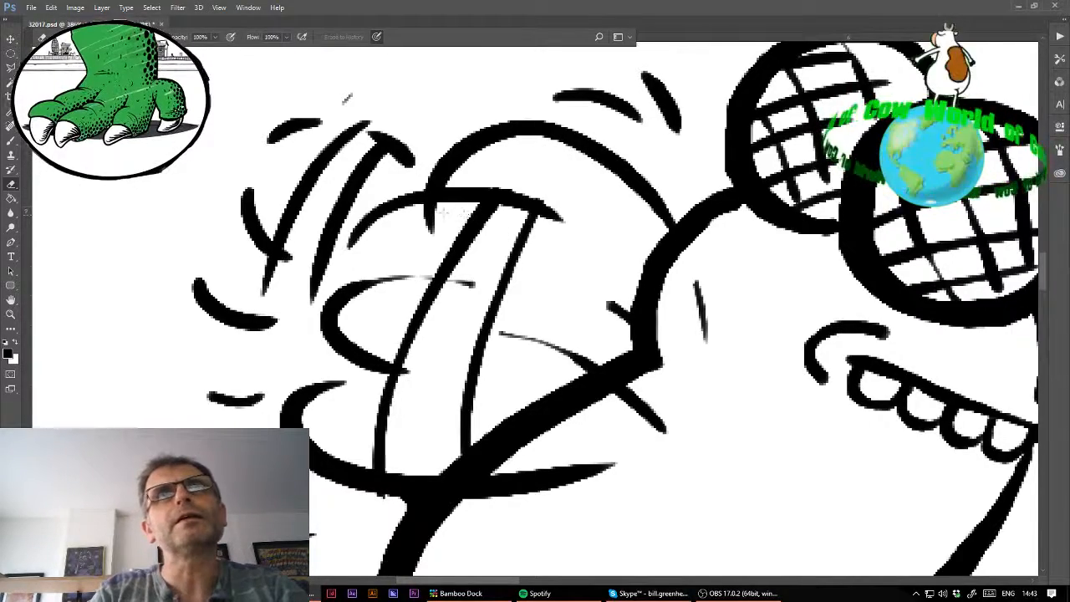
mouse_move(470, 215)
mouse_down()
mouse_move(554, 232)
mouse_move(466, 233)
mouse_move(436, 257)
mouse_move(511, 260)
mouse_up()
mouse_move(514, 313)
mouse_down()
mouse_move(475, 316)
mouse_move(504, 307)
mouse_move(513, 279)
mouse_move(475, 329)
mouse_move(501, 313)
mouse_move(466, 357)
mouse_move(480, 371)
mouse_move(451, 441)
mouse_up()
mouse_move(422, 314)
mouse_down()
mouse_move(448, 300)
mouse_move(421, 302)
mouse_move(394, 331)
mouse_move(391, 345)
mouse_move(414, 358)
mouse_move(399, 388)
mouse_move(408, 407)
mouse_move(380, 468)
mouse_up()
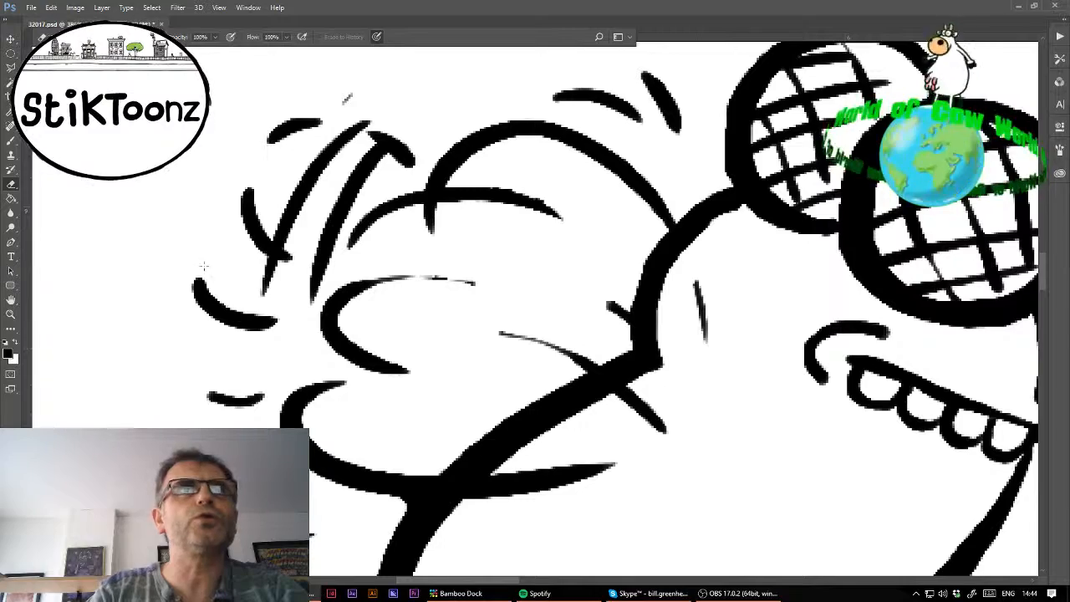
- Erase the two diagonal strokes crossing the upper fly's rear motion marks and thin the short marks around its wings
drag(197, 285, 277, 324)
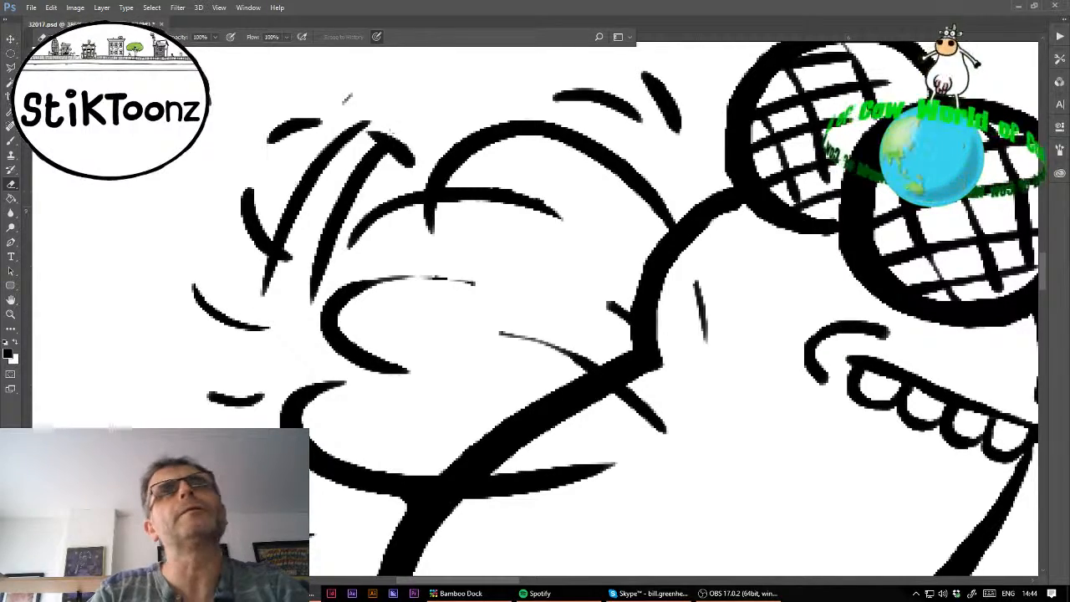
drag(339, 140, 389, 164)
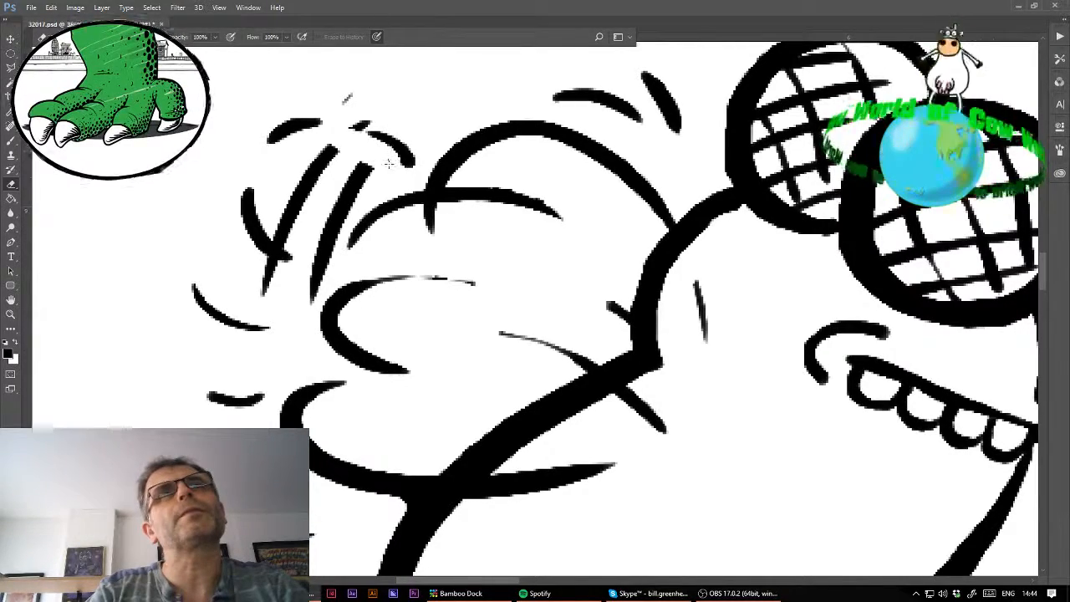
mouse_move(377, 113)
mouse_down()
mouse_move(314, 153)
mouse_move(367, 170)
mouse_move(303, 171)
mouse_move(299, 216)
mouse_move(277, 203)
mouse_move(275, 219)
mouse_move(259, 182)
mouse_move(254, 193)
mouse_move(291, 245)
mouse_move(354, 194)
mouse_move(305, 306)
mouse_up()
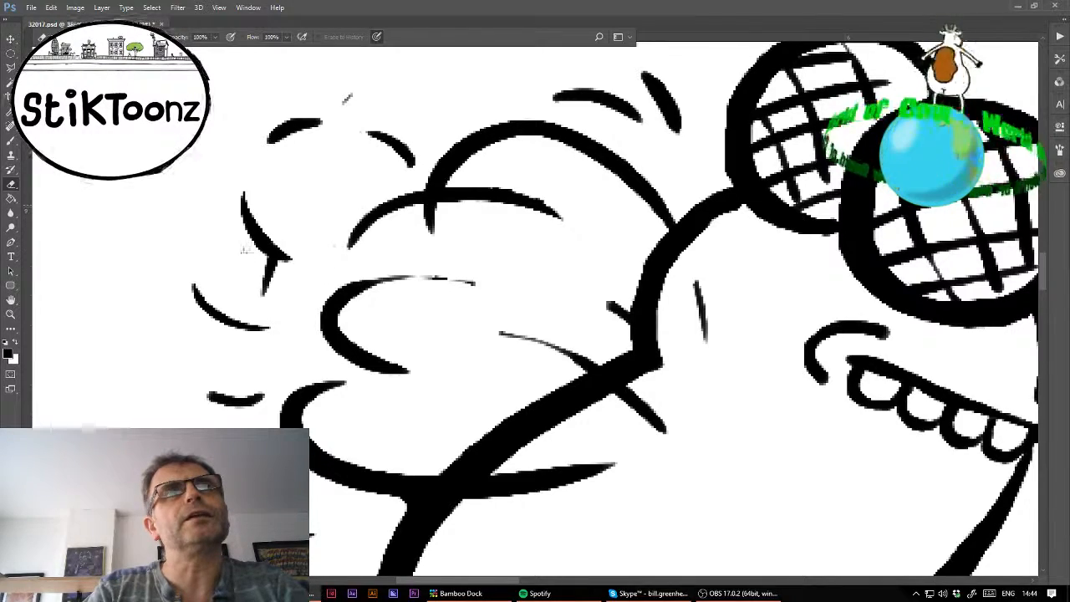
drag(244, 249, 269, 274)
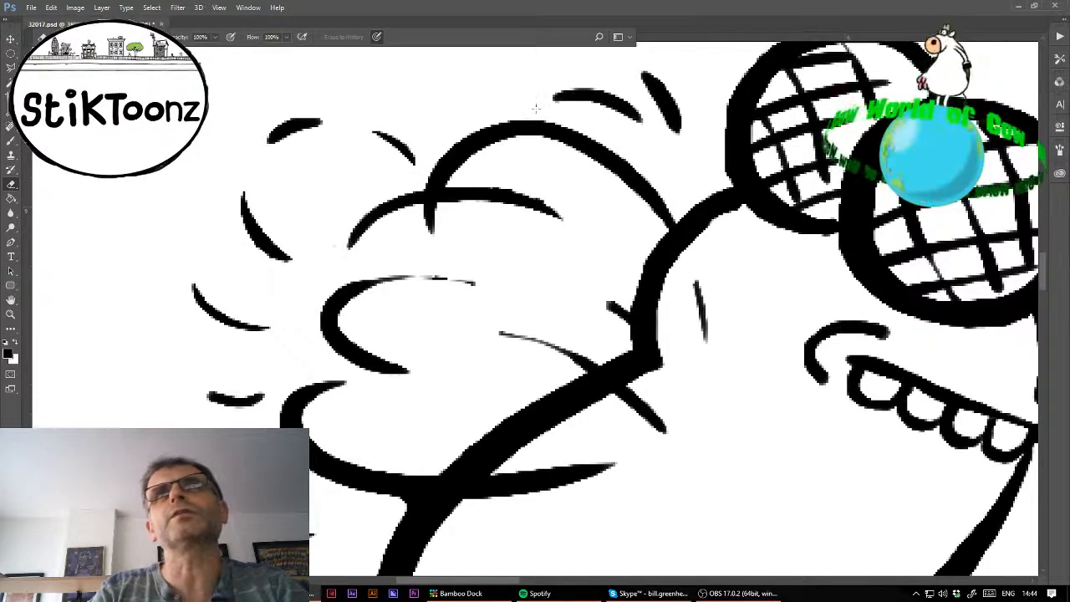
mouse_move(535, 108)
mouse_down()
mouse_move(581, 106)
mouse_move(625, 126)
mouse_move(629, 81)
mouse_move(665, 123)
mouse_up()
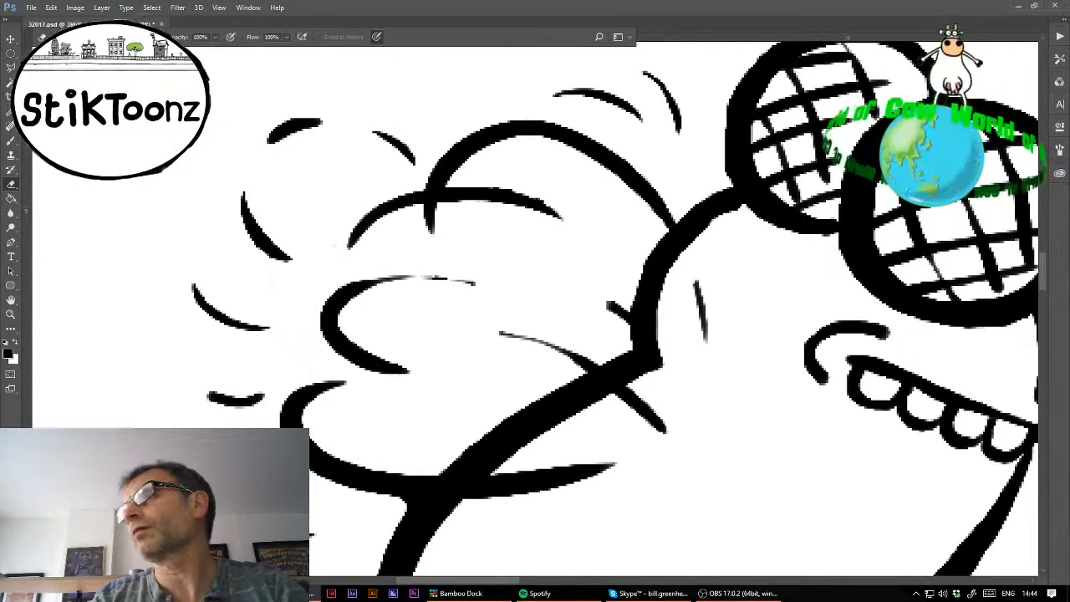
- Brush fine curved lines through the upper fly's wings and rear motion marks, plus two thin arcs above the rear ones
click(12, 142)
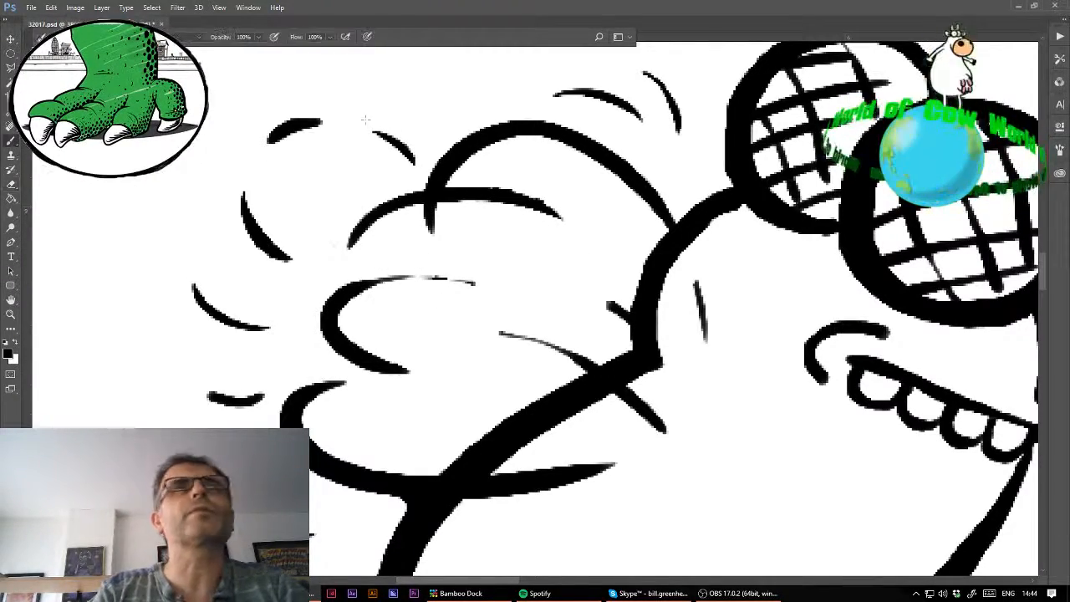
drag(318, 90, 400, 105)
drag(344, 76, 423, 101)
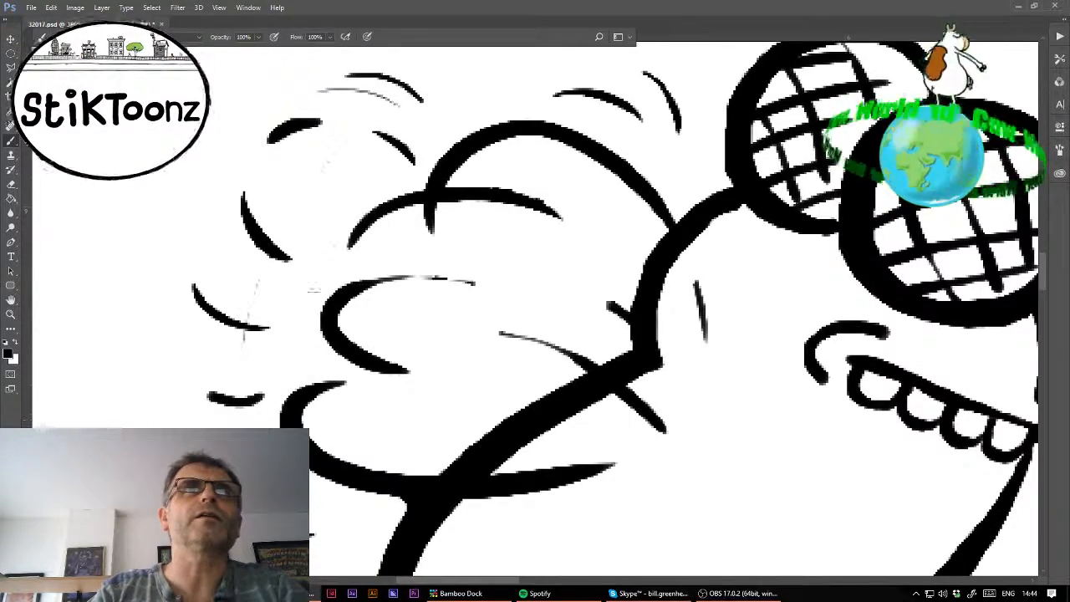
mouse_move(359, 147)
mouse_down()
mouse_move(271, 380)
mouse_move(270, 355)
mouse_up()
drag(565, 164, 493, 243)
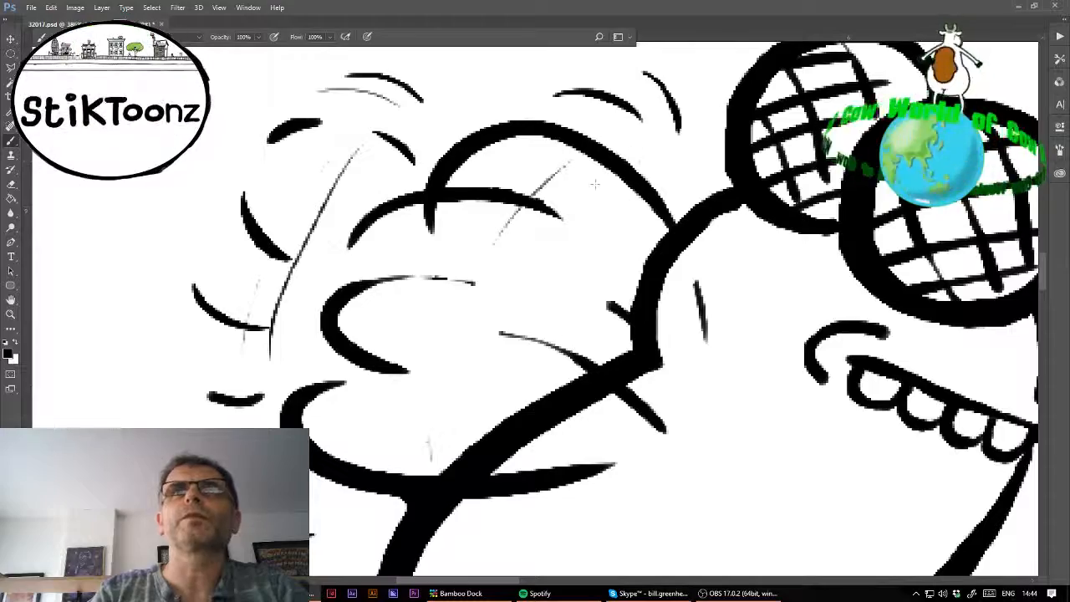
drag(557, 222, 483, 417)
- Free Transform the upper fly to about 81.4% width and 80.4% height, rotate it about 9.4°, and place it up and left of the lower fly
key(ctrl+minus)
key(ctrl+minus)
key(ctrl+minus)
key(ctrl+minus)
key(ctrl+minus)
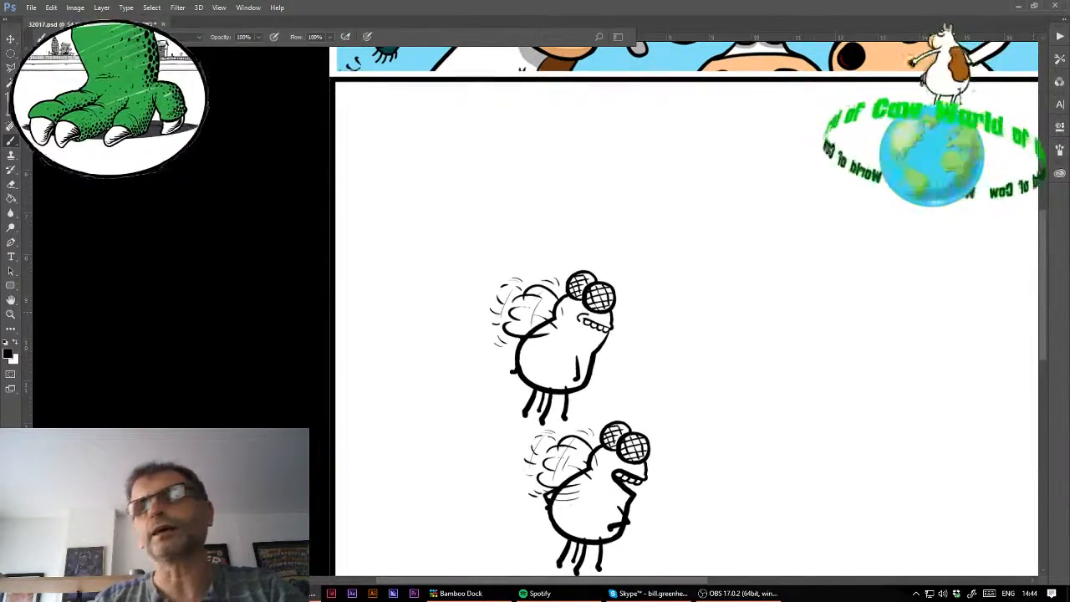
click(52, 8)
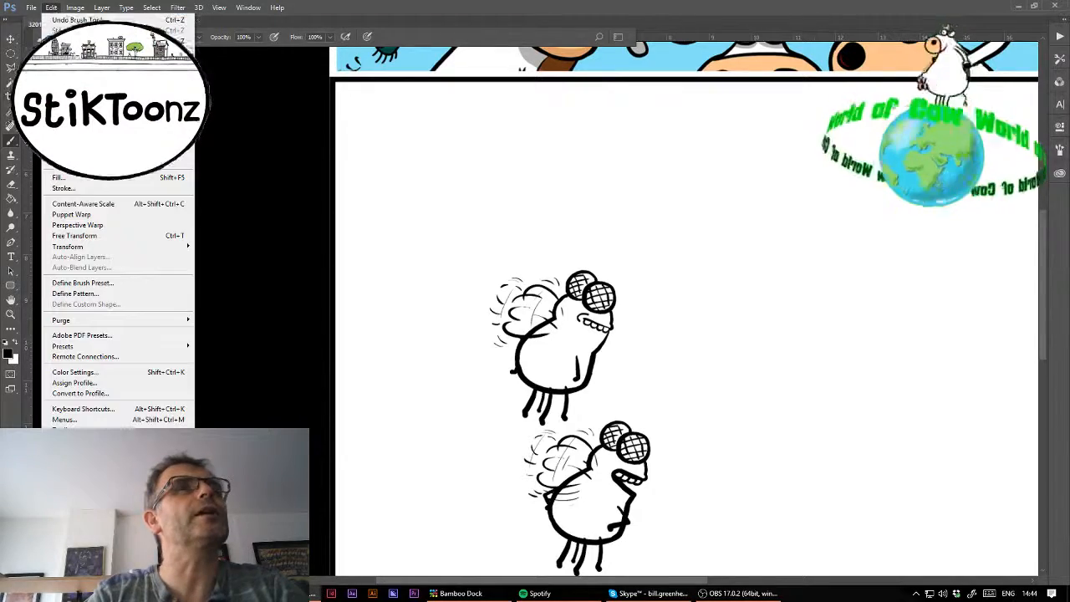
click(75, 235)
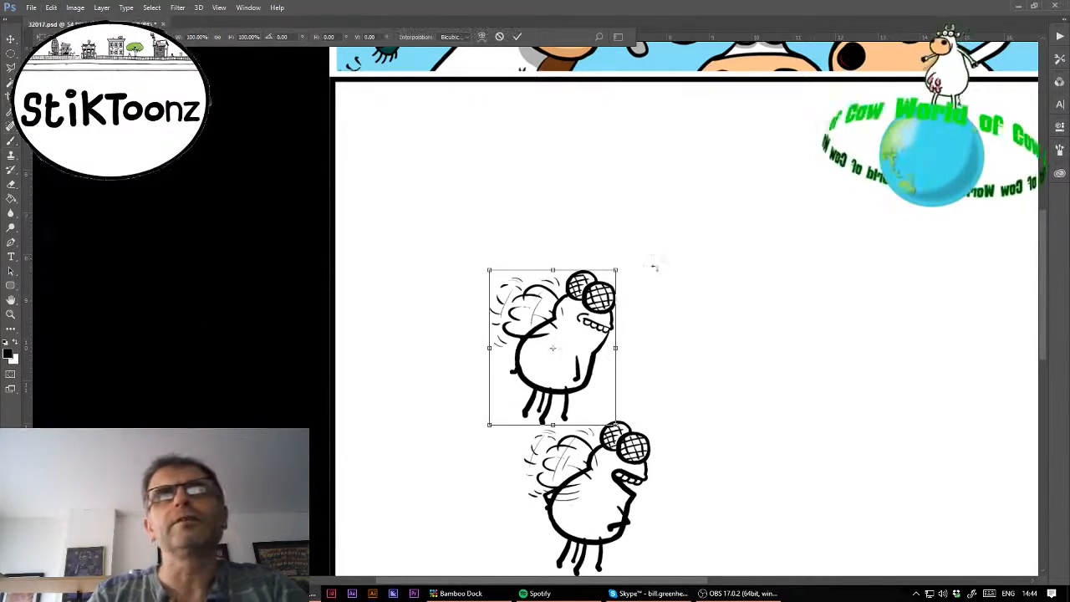
drag(618, 270, 595, 299)
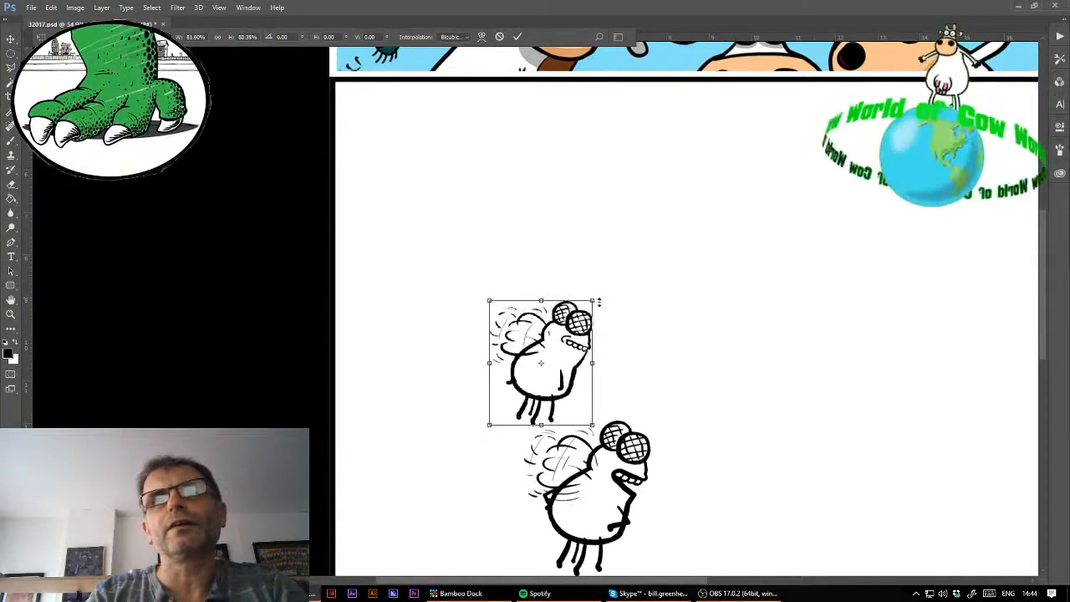
drag(643, 274, 652, 285)
drag(568, 341, 592, 318)
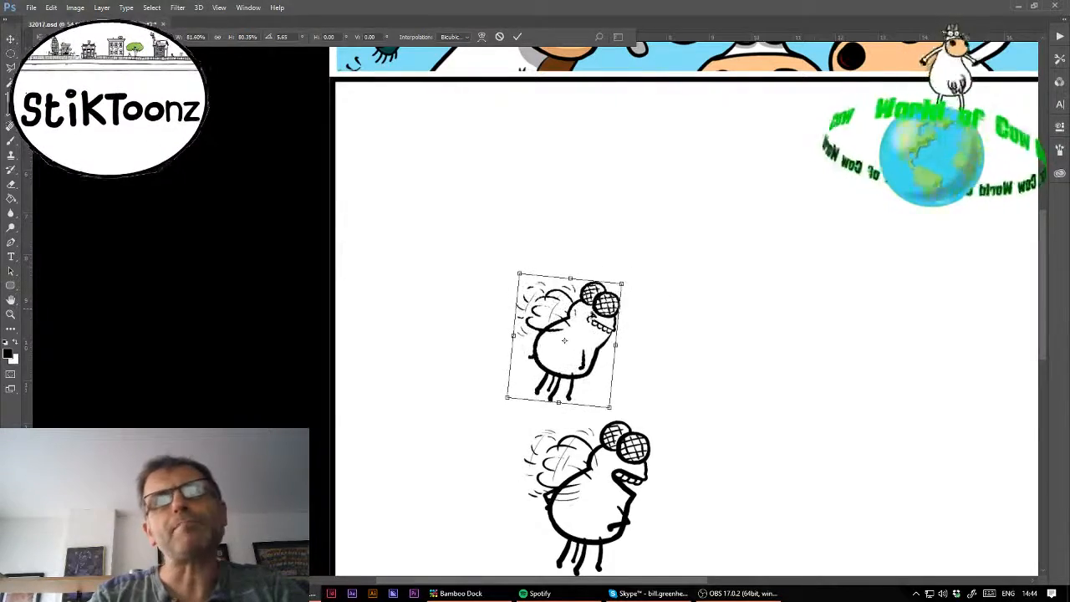
drag(662, 266, 661, 275)
drag(607, 300, 561, 322)
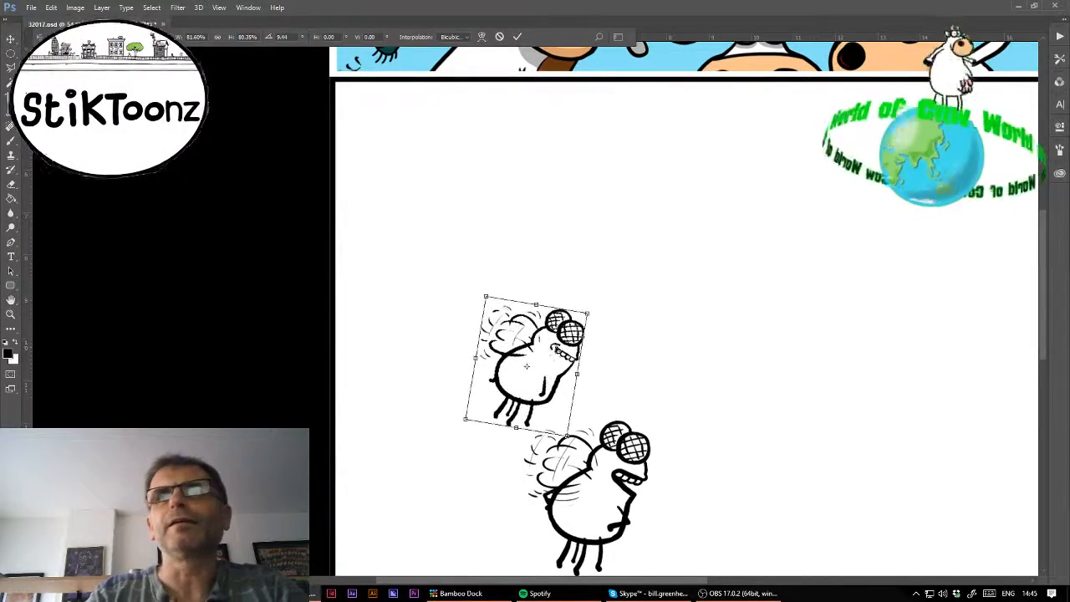
key(Return)
- Move both flies together closer to the page's left edge and slightly lower
drag(585, 368, 524, 214)
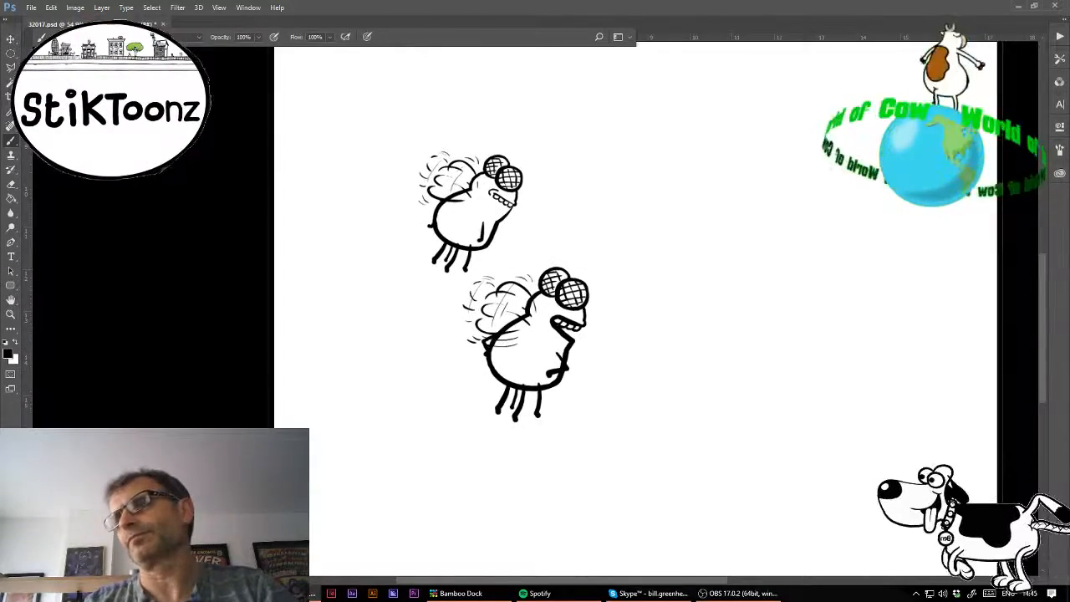
drag(729, 372, 638, 413)
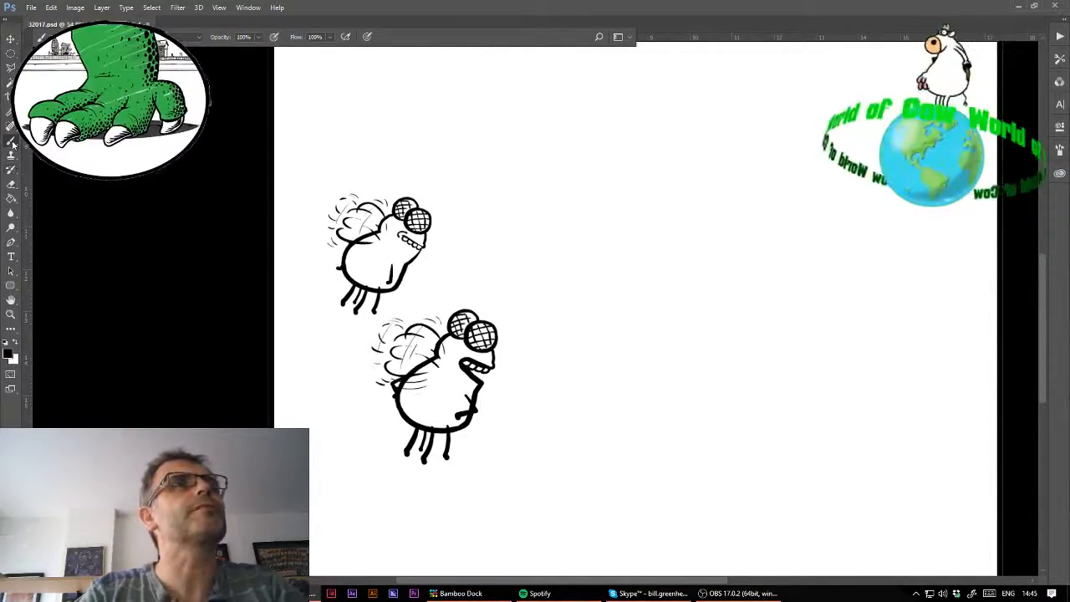
- Brush a thick black line of curling wave-like crests, rising gently inward from the page's left edge
click(73, 37)
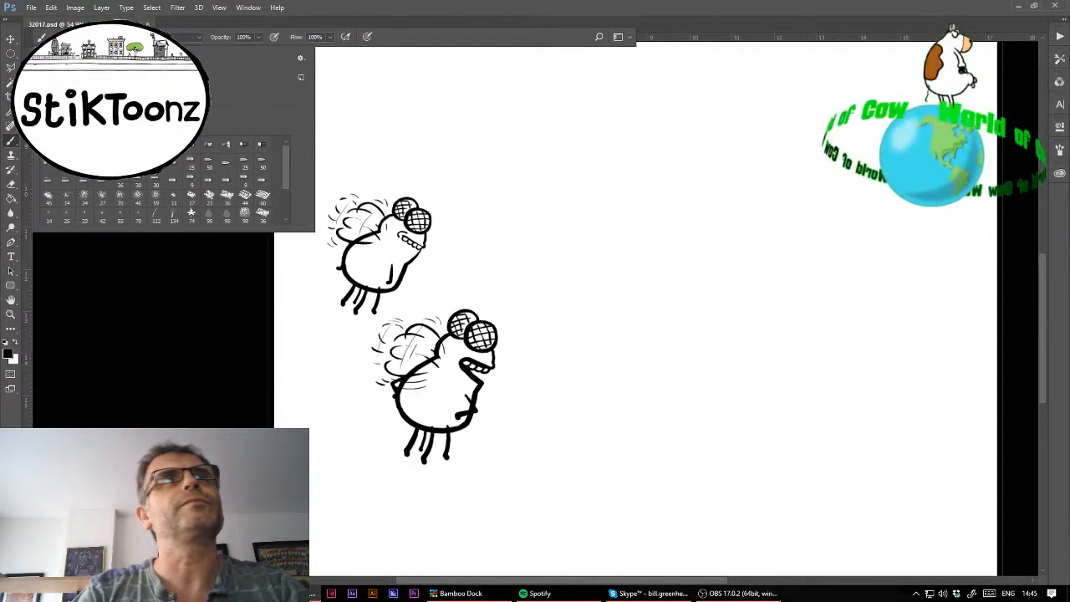
click(379, 9)
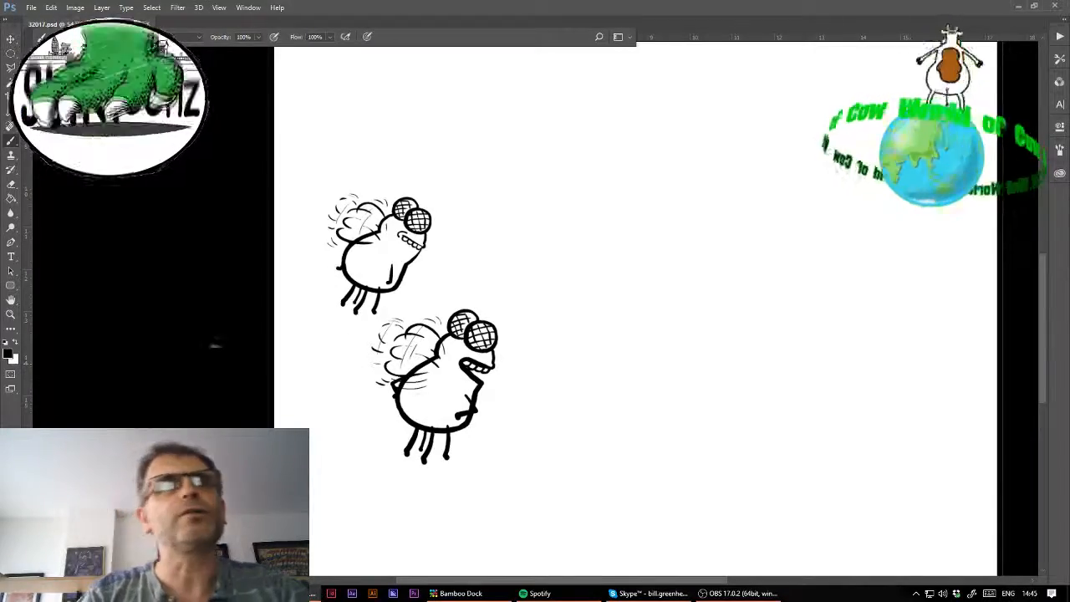
key(z)
drag(319, 351, 356, 349)
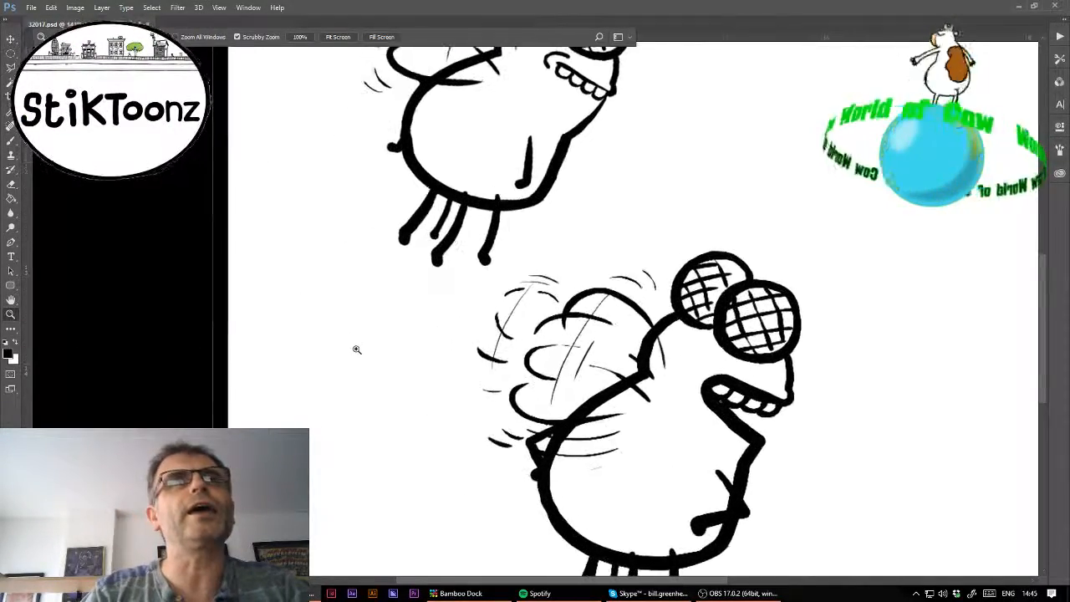
drag(281, 305, 317, 313)
key(b)
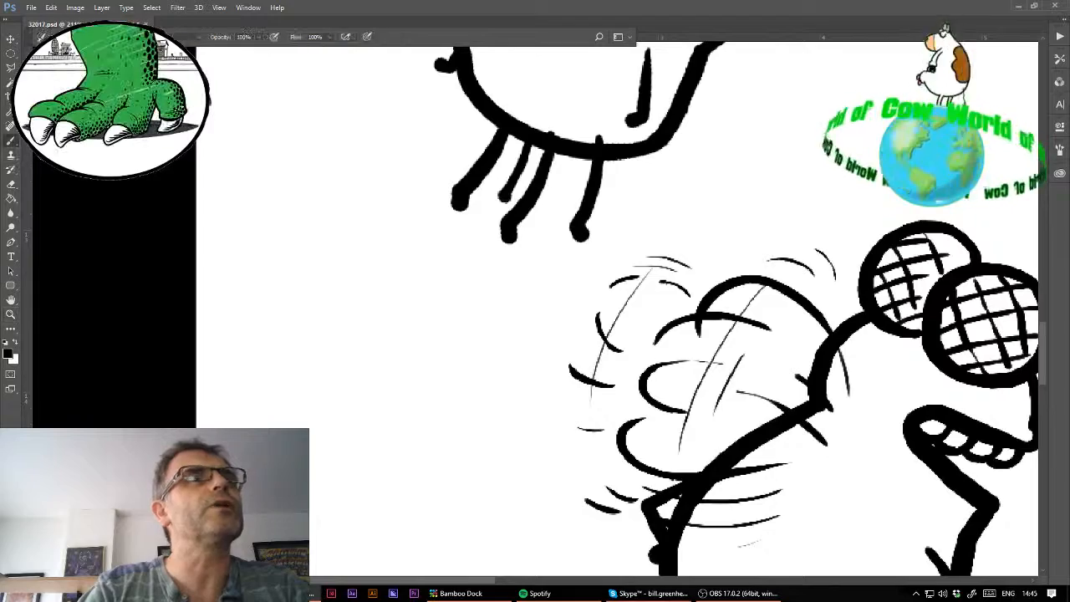
mouse_move(192, 274)
mouse_down()
mouse_move(228, 287)
mouse_move(251, 241)
mouse_move(247, 271)
mouse_move(279, 275)
mouse_move(272, 237)
mouse_up()
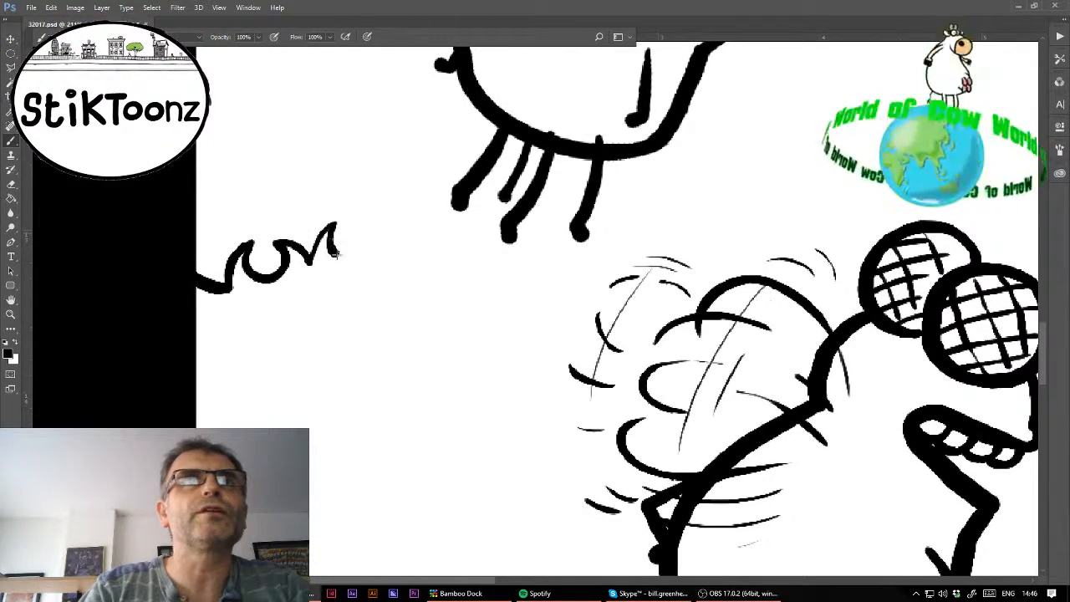
mouse_move(334, 255)
mouse_down()
mouse_move(369, 253)
mouse_move(366, 217)
mouse_up()
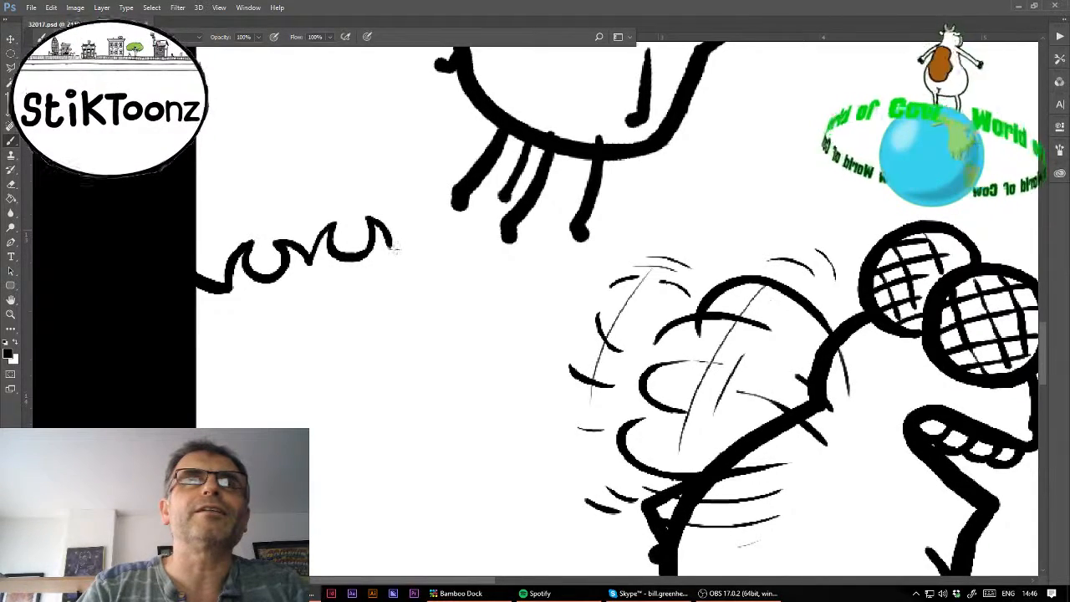
mouse_move(402, 215)
mouse_down()
mouse_move(415, 206)
mouse_move(423, 244)
mouse_move(445, 236)
mouse_move(446, 208)
mouse_move(458, 217)
mouse_up()
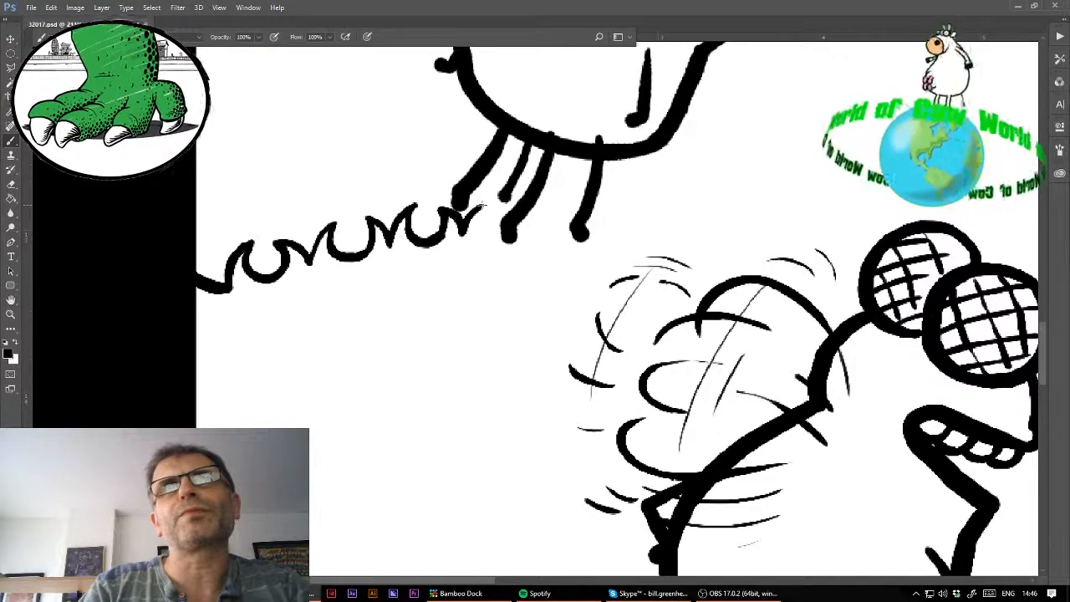
drag(481, 219, 505, 234)
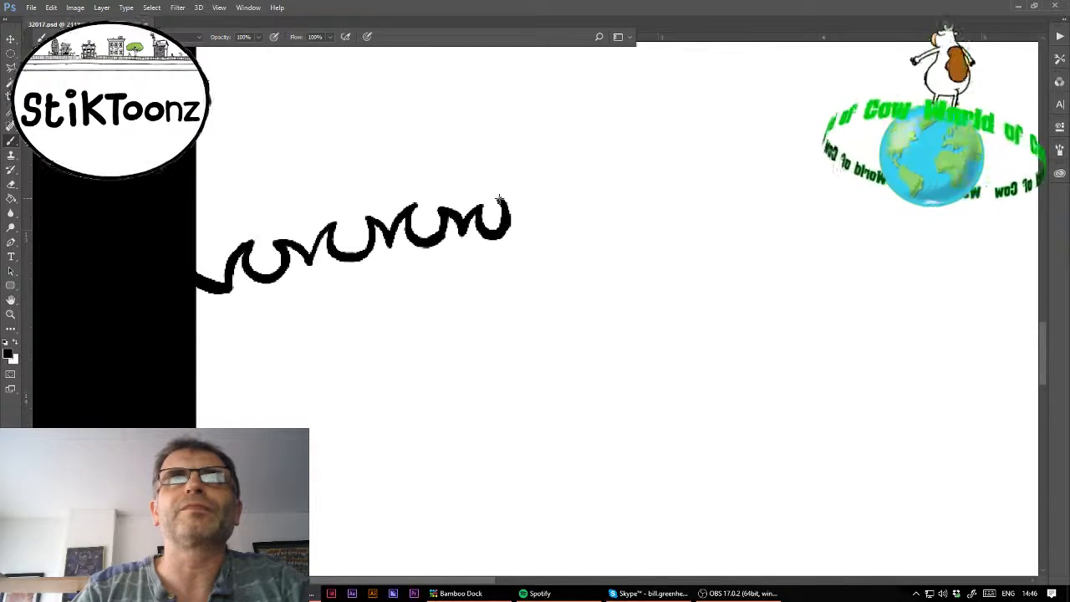
mouse_move(528, 229)
mouse_down()
mouse_move(561, 189)
mouse_move(552, 219)
mouse_move(570, 224)
mouse_move(591, 197)
mouse_move(588, 214)
mouse_move(610, 216)
mouse_move(618, 198)
mouse_move(605, 178)
mouse_move(627, 180)
mouse_move(645, 207)
mouse_move(684, 167)
mouse_move(670, 190)
mouse_move(684, 204)
mouse_move(691, 185)
mouse_move(712, 202)
mouse_move(745, 167)
mouse_move(735, 191)
mouse_move(748, 202)
mouse_move(763, 180)
mouse_move(780, 202)
mouse_move(817, 165)
mouse_move(844, 167)
mouse_move(851, 195)
mouse_move(864, 169)
mouse_move(905, 190)
mouse_up()
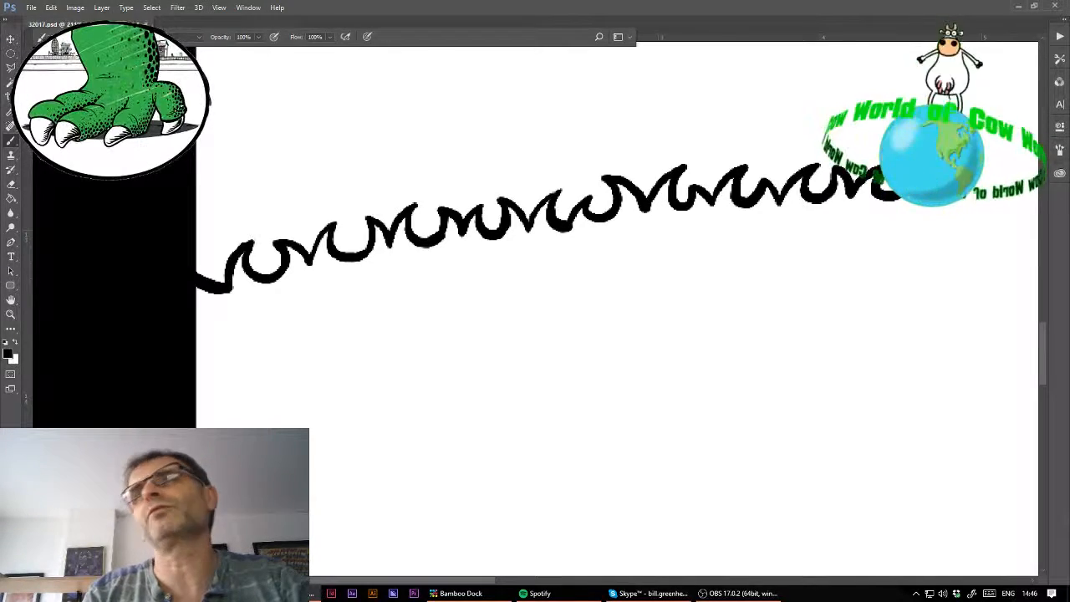
- Duplicate the wave-like line and position the copy at its inner end as a continuation
scroll(905, 190, right, 3)
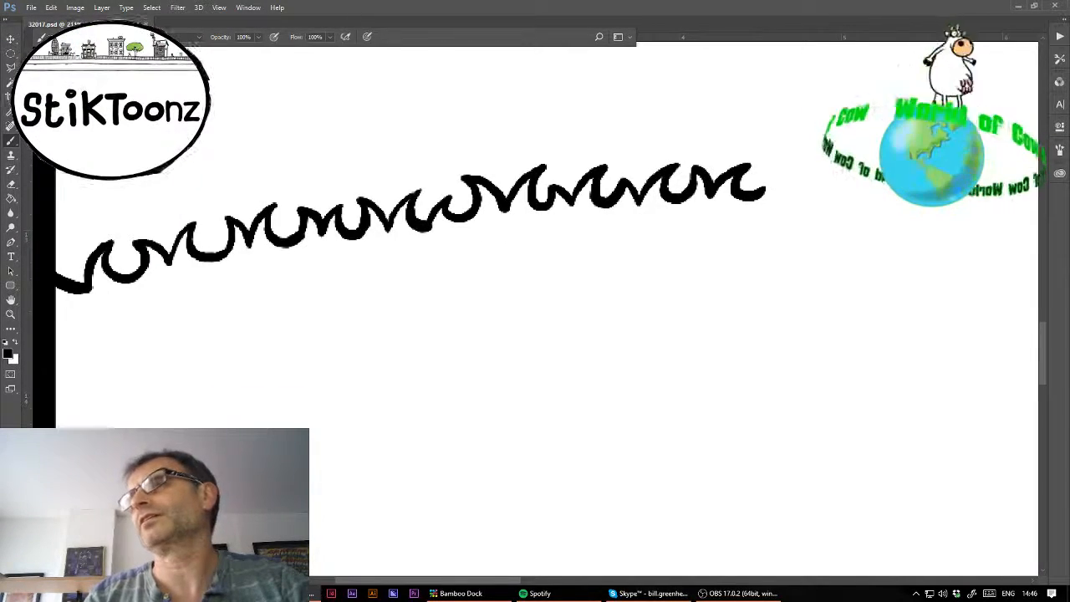
drag(523, 313, 1025, 295)
drag(749, 298, 964, 227)
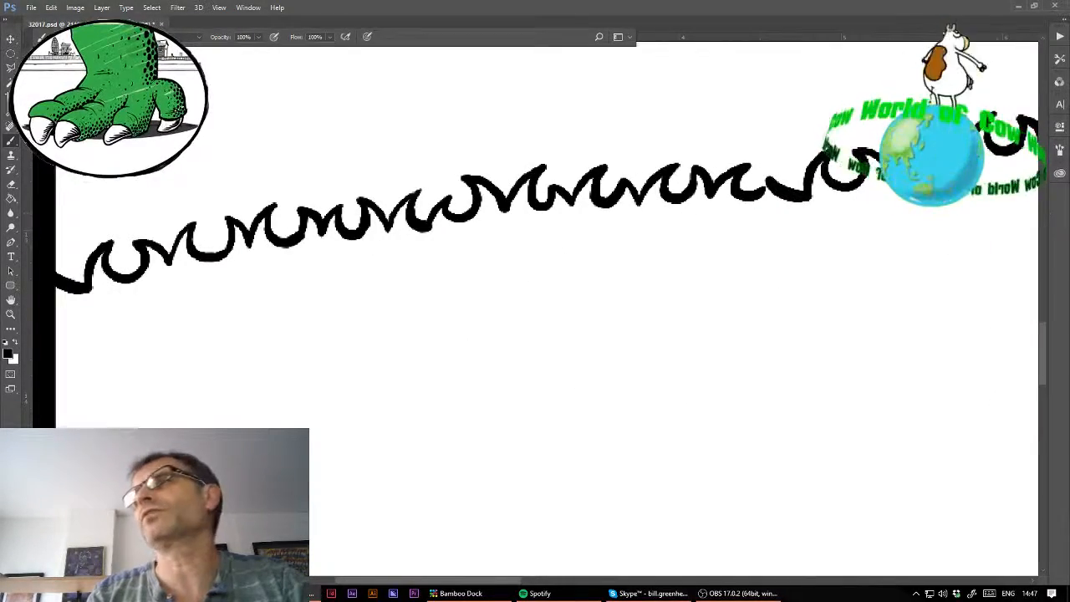
- Free Transform the copied wave segment, rotating it about 4.7° clockwise and fitting its start to the end of the first segment
scroll(539, 314, down, 10)
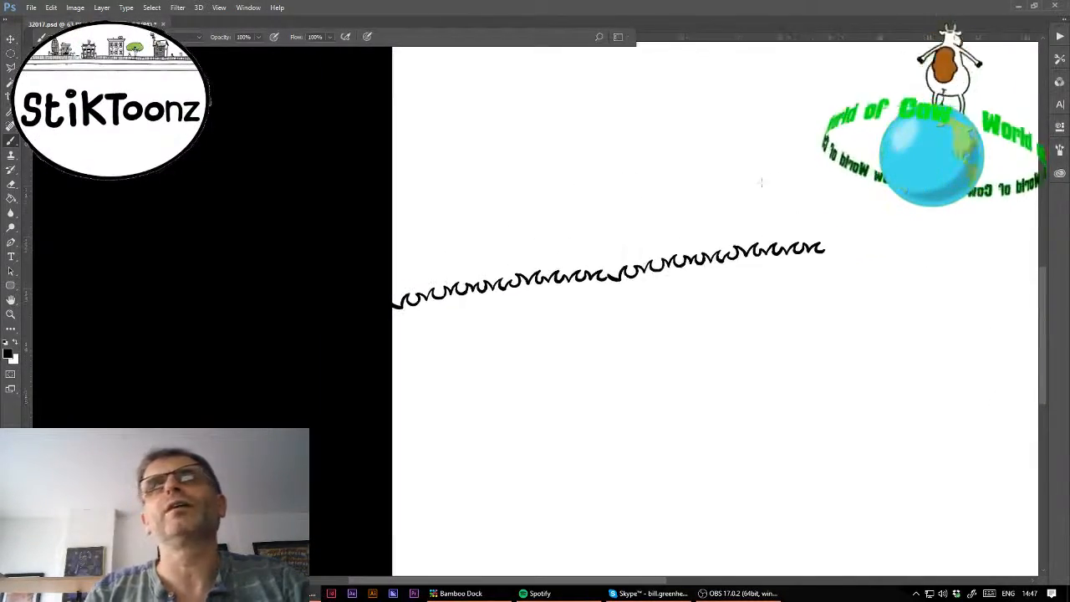
click(51, 7)
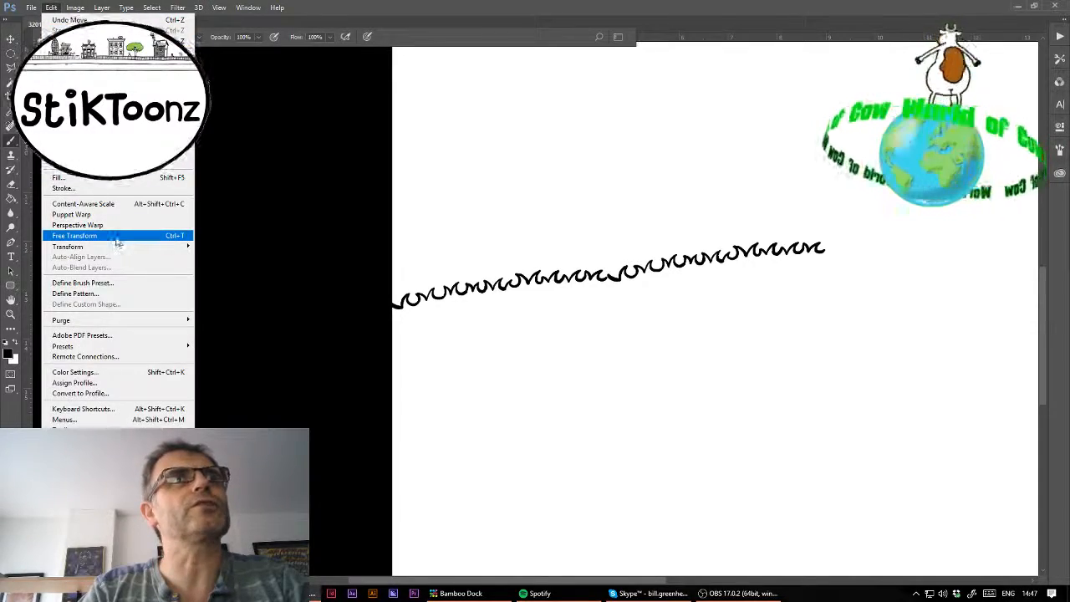
click(75, 231)
drag(870, 202, 876, 210)
drag(766, 261, 768, 269)
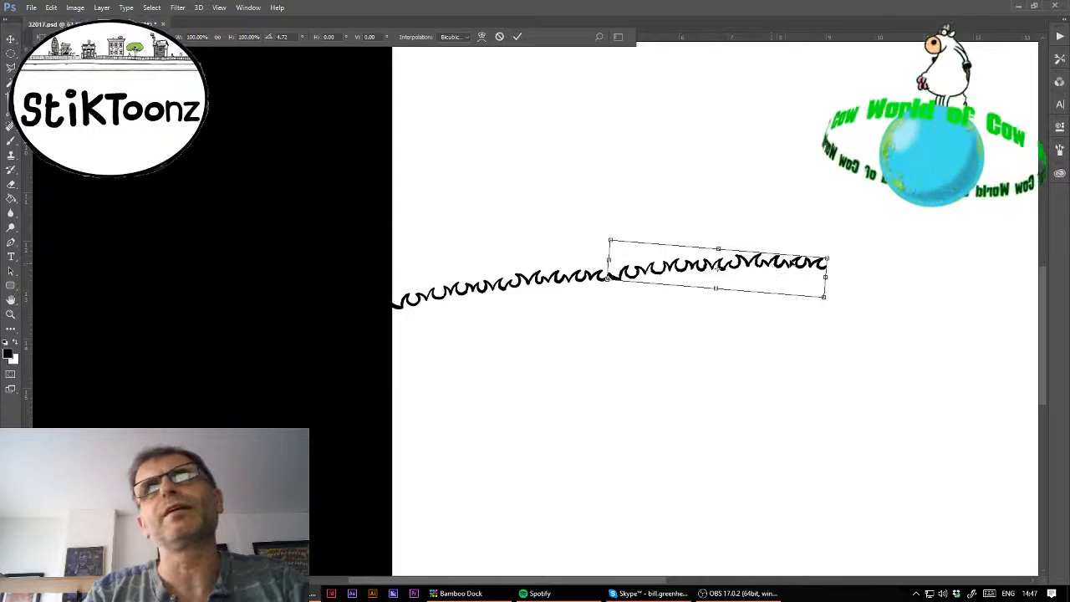
key(Return)
- Brush a short black stroke across the gap between the first and second wave segments
click(10, 314)
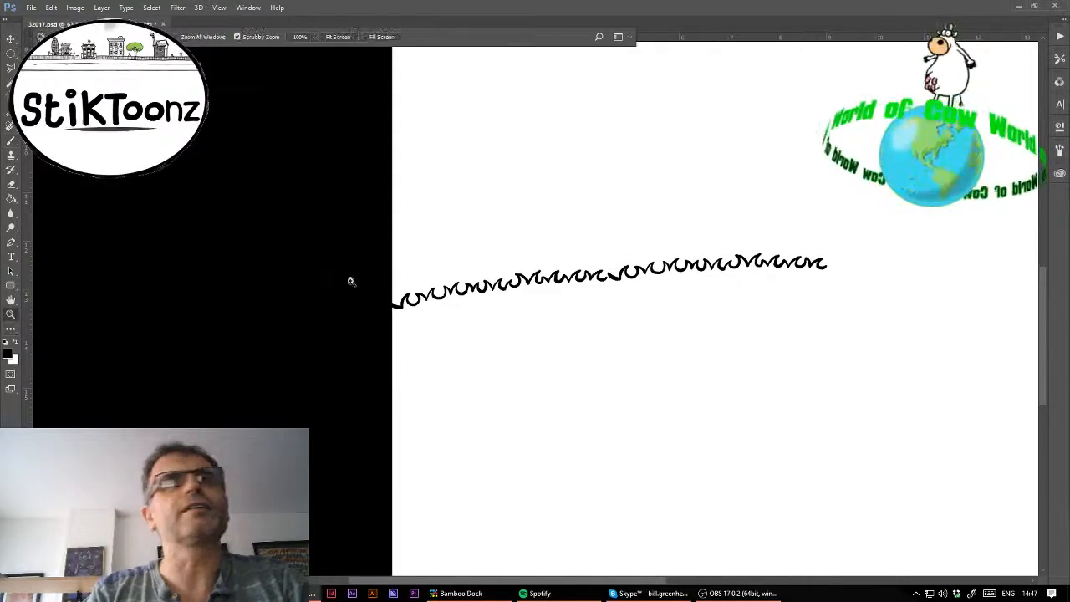
drag(631, 281, 685, 284)
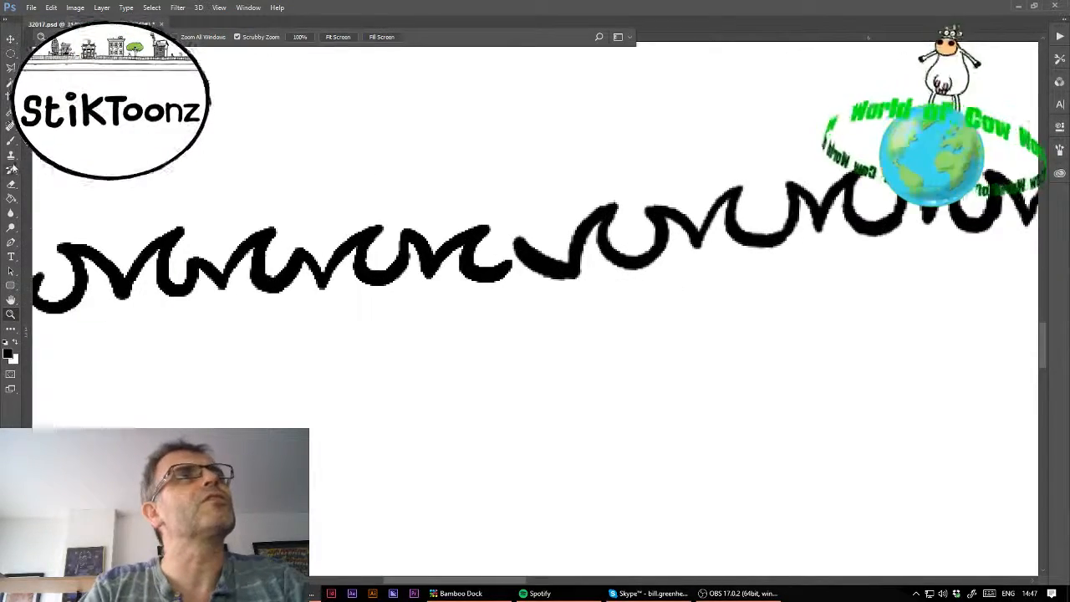
click(12, 142)
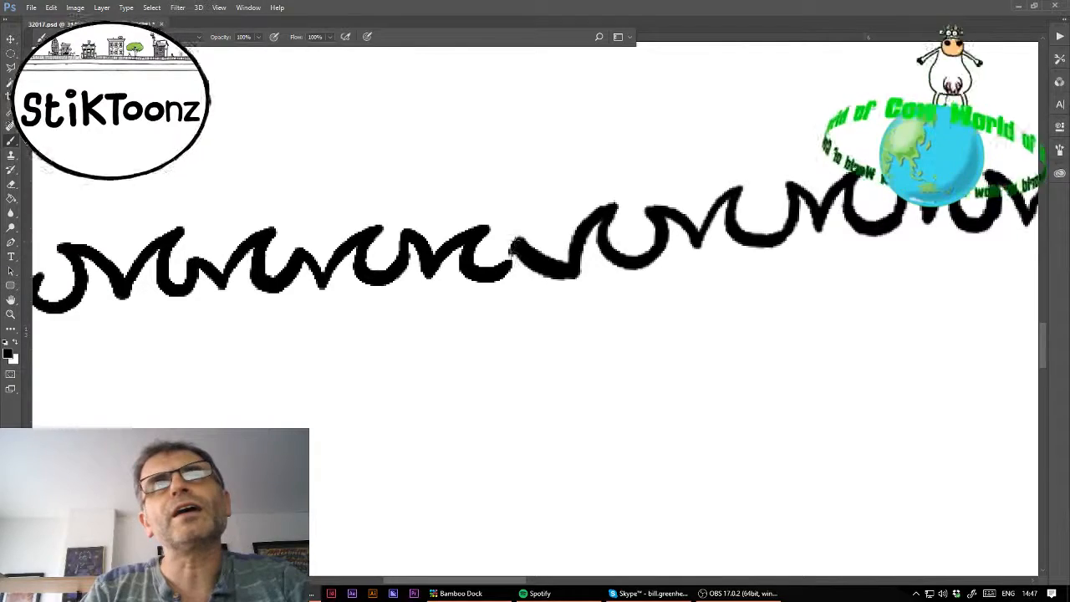
mouse_move(513, 251)
mouse_down()
mouse_move(507, 269)
mouse_move(516, 234)
mouse_move(529, 247)
mouse_up()
- Duplicate the wave segment as a third section, rotate it clockwise so it slopes gently down, and join it to the second section's end
key(ctrl+minus)
key(ctrl+minus)
key(ctrl+minus)
key(ctrl+minus)
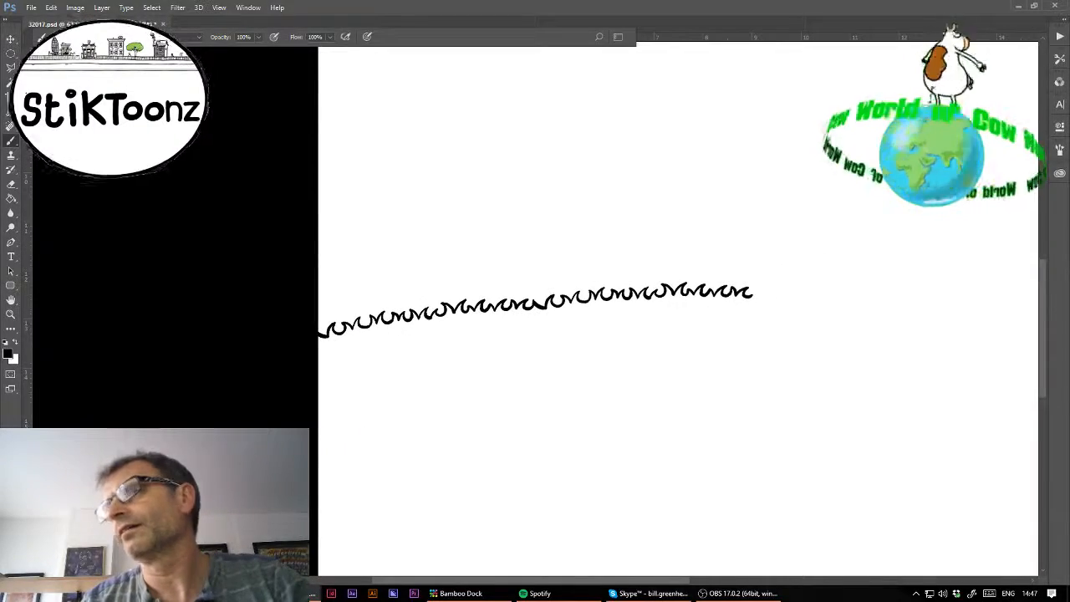
drag(626, 349, 854, 340)
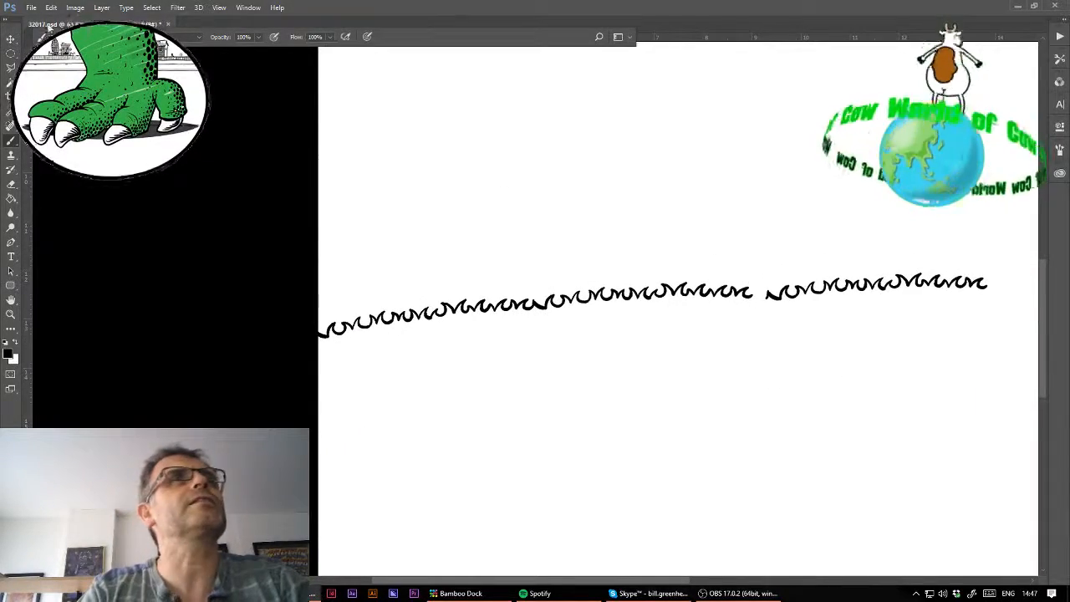
click(51, 9)
click(136, 234)
drag(978, 166, 996, 184)
drag(922, 292, 911, 311)
key(Return)
key(b)
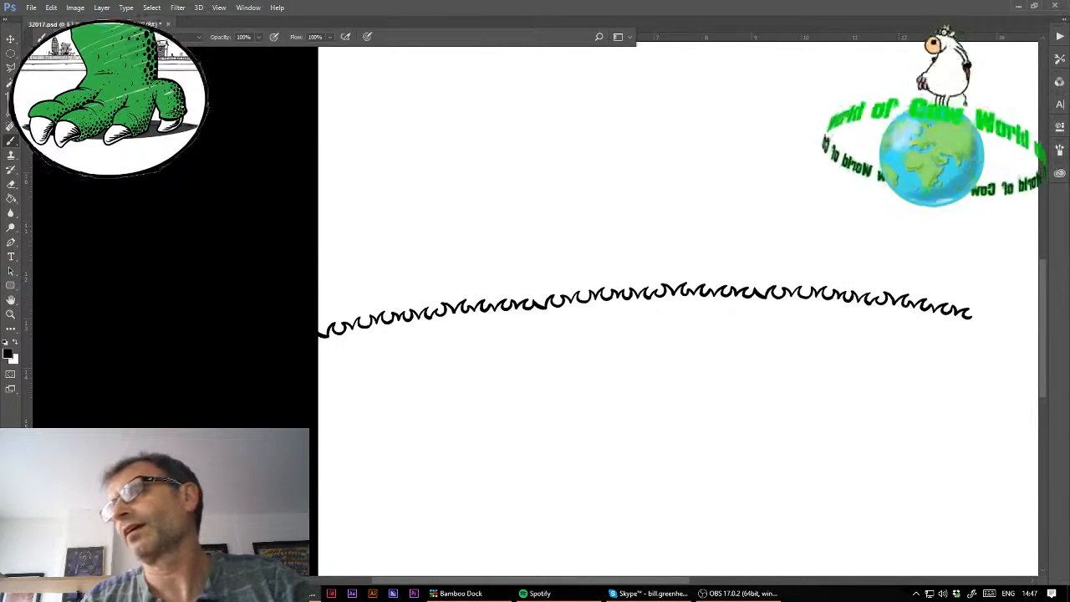
- Duplicate the wave segment out to the page's far edge and rotate this last copy about 5.5° clockwise
drag(705, 320, 922, 343)
key(ctrl+0)
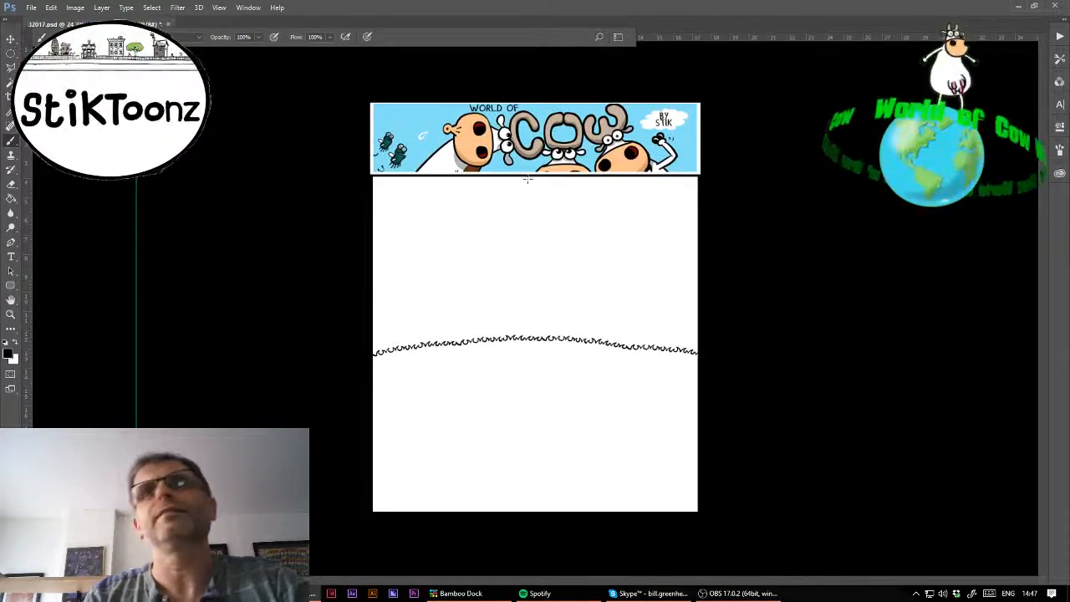
click(51, 7)
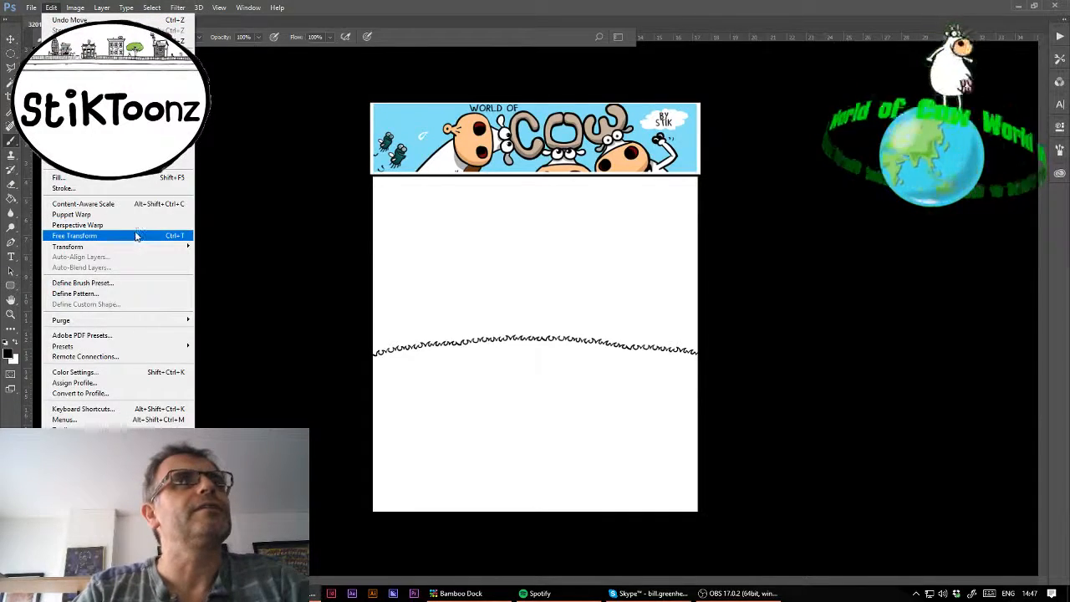
click(137, 237)
drag(791, 272, 792, 279)
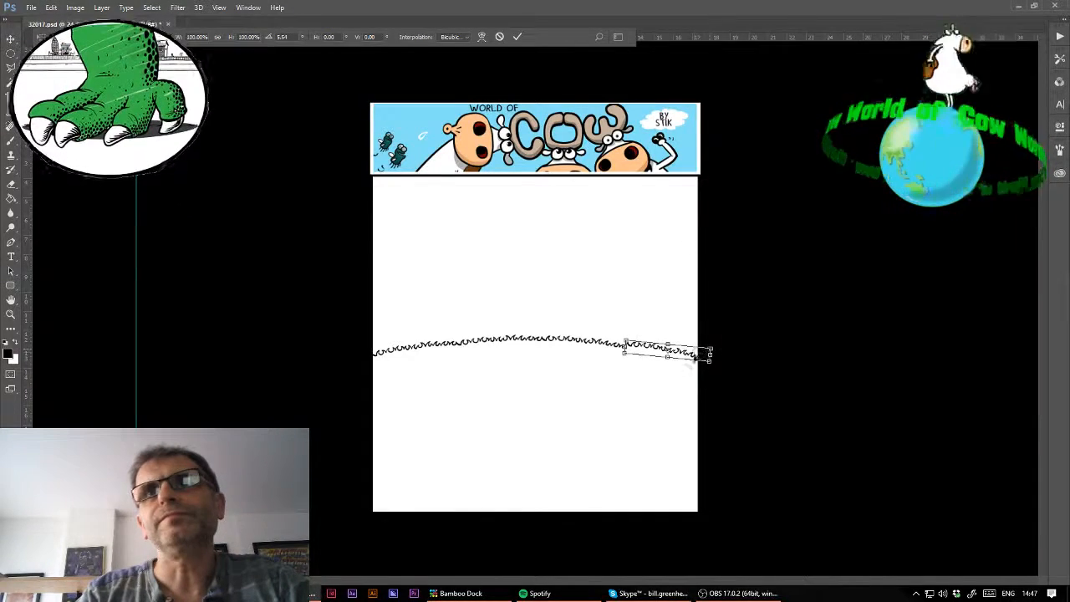
key(Return)
- Show the two flies again and move the whole wave-like line straight up, clear above them
click(10, 313)
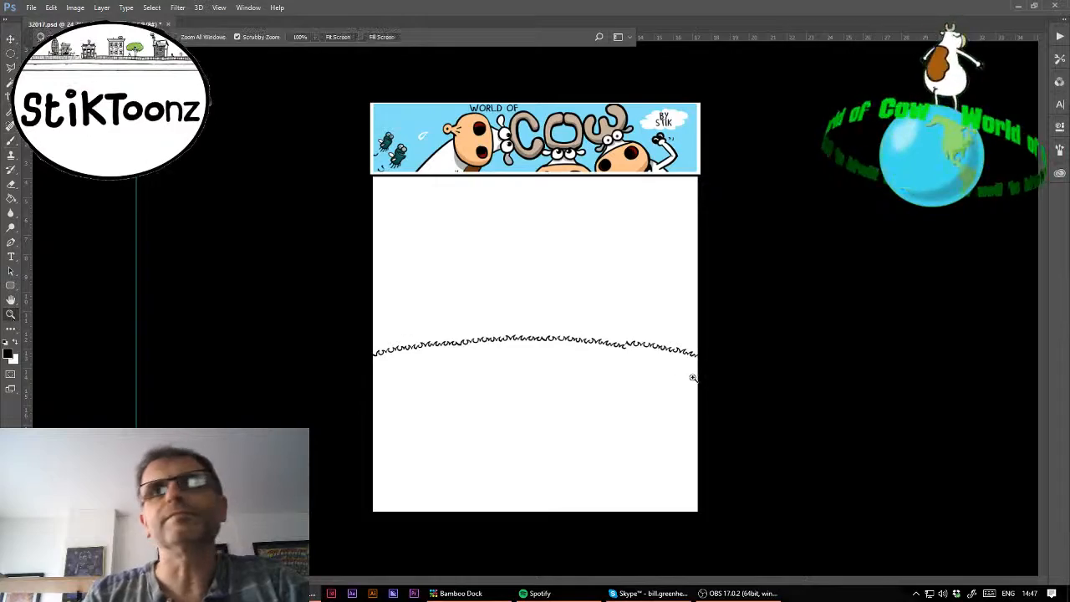
mouse_move(693, 375)
mouse_down()
mouse_move(726, 375)
mouse_move(777, 306)
mouse_up()
drag(566, 320, 564, 332)
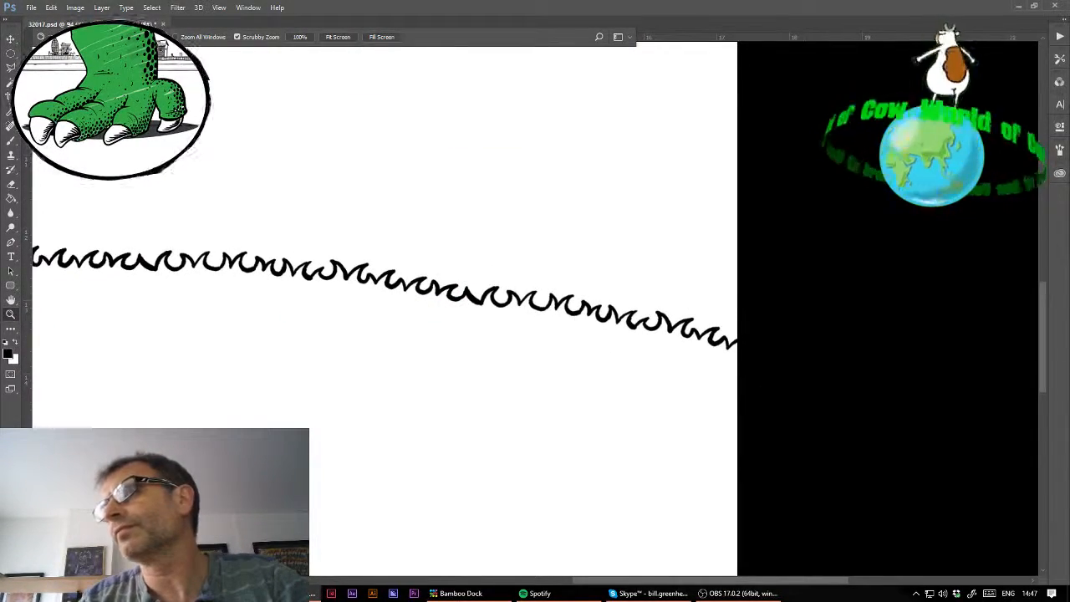
drag(467, 334, 778, 311)
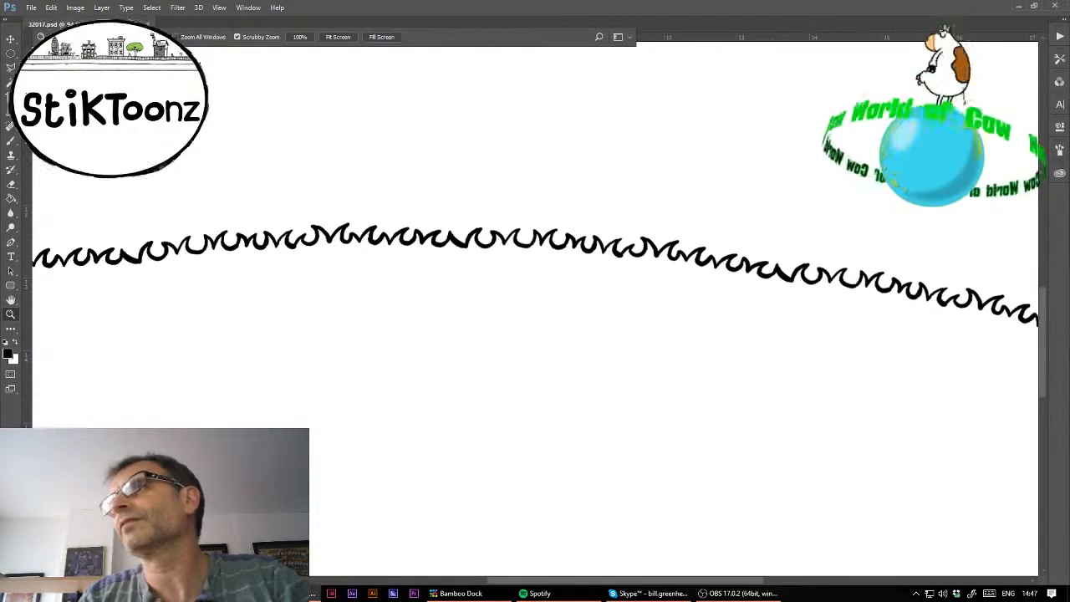
key(ctrl+0)
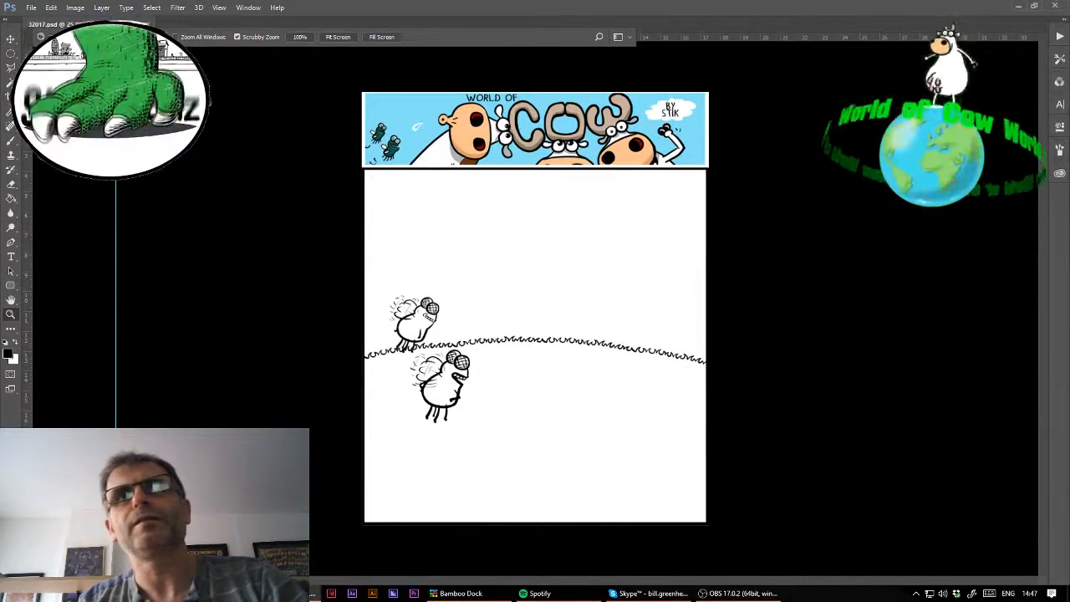
drag(695, 410, 695, 312)
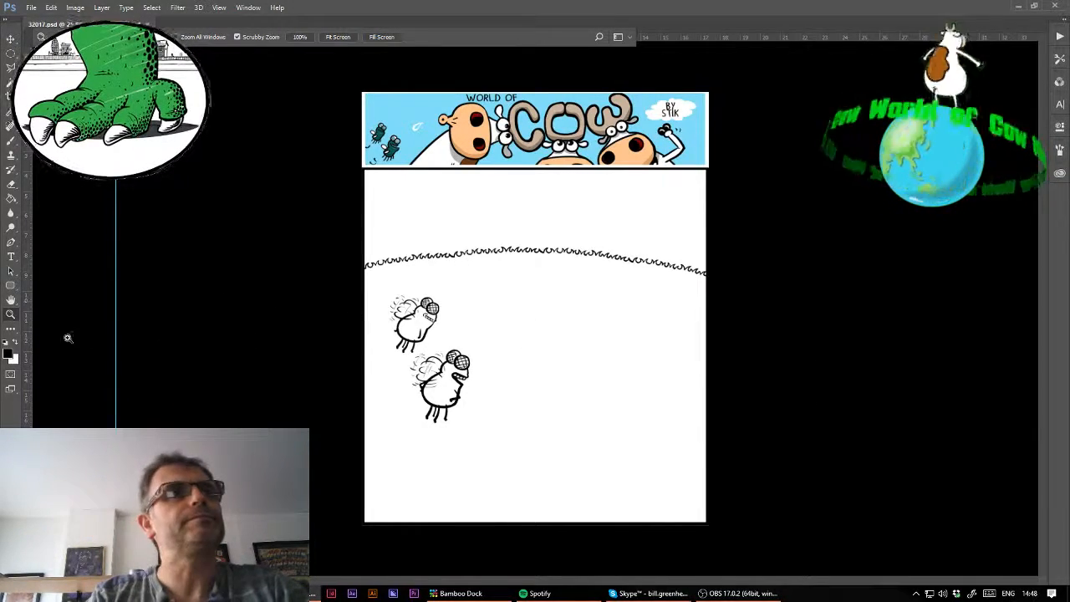
- Brush an arched row of thin, slanted hair-like strokes in the empty area beside the flies, below the wave-like line
key(ctrl+plus)
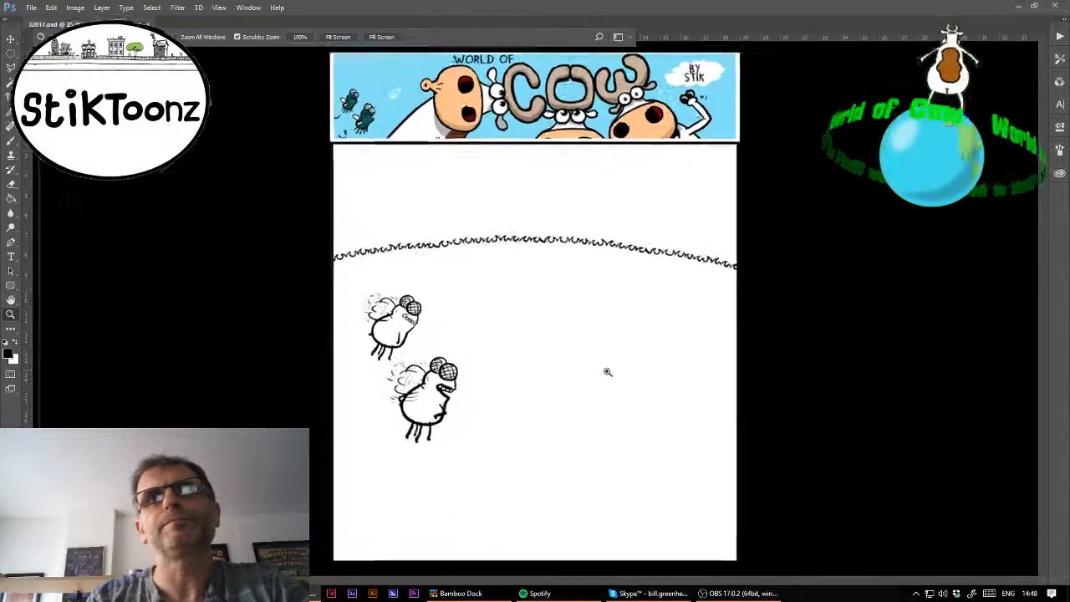
drag(622, 376, 644, 391)
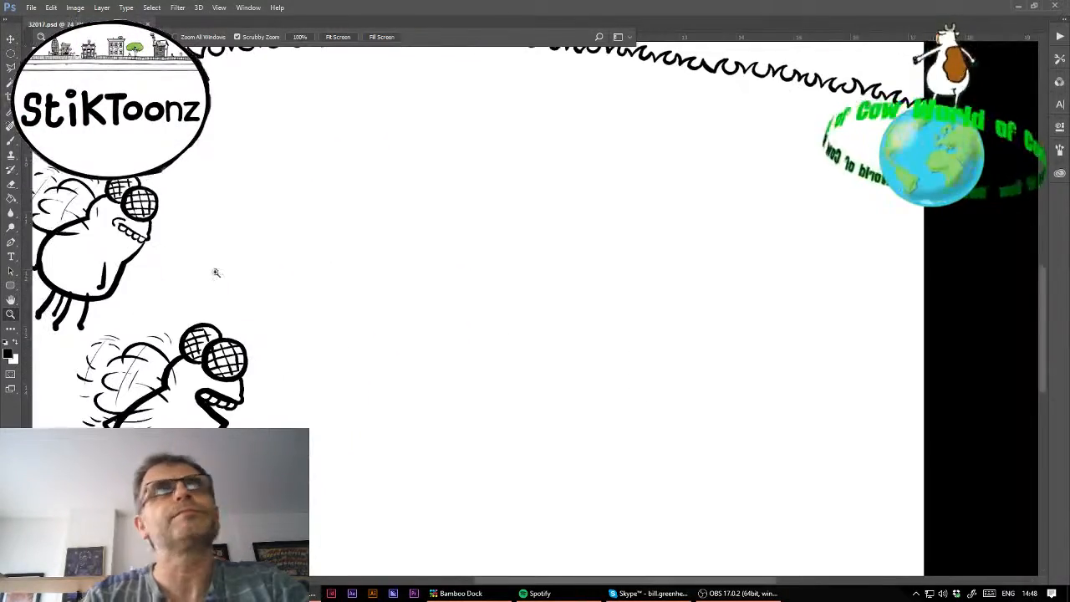
key(b)
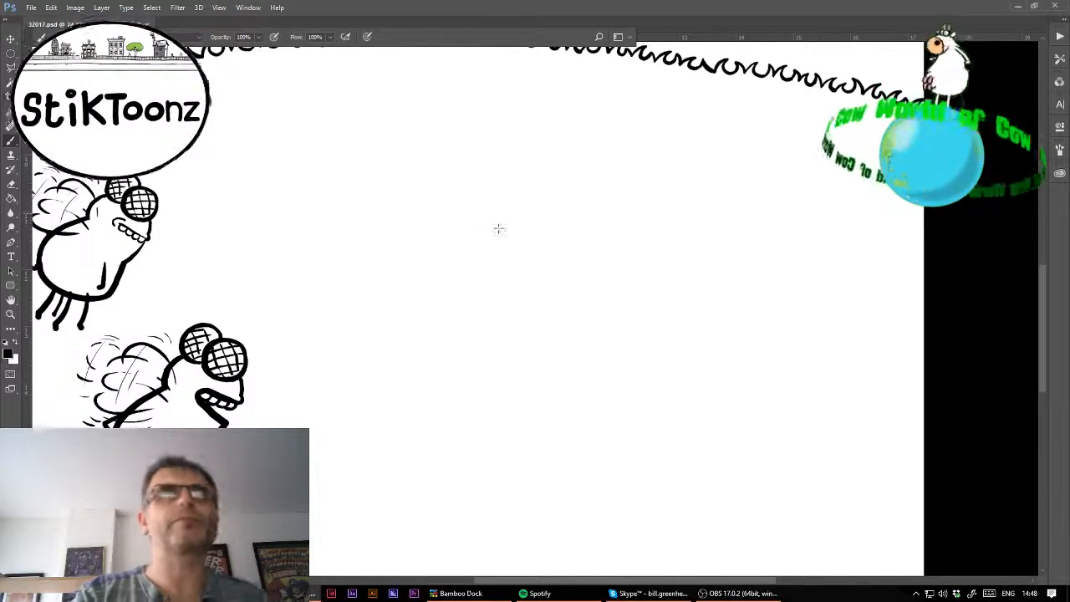
mouse_move(375, 187)
mouse_down()
mouse_move(391, 228)
mouse_move(409, 224)
mouse_up()
mouse_move(381, 162)
mouse_down()
mouse_move(424, 218)
mouse_move(449, 215)
mouse_up()
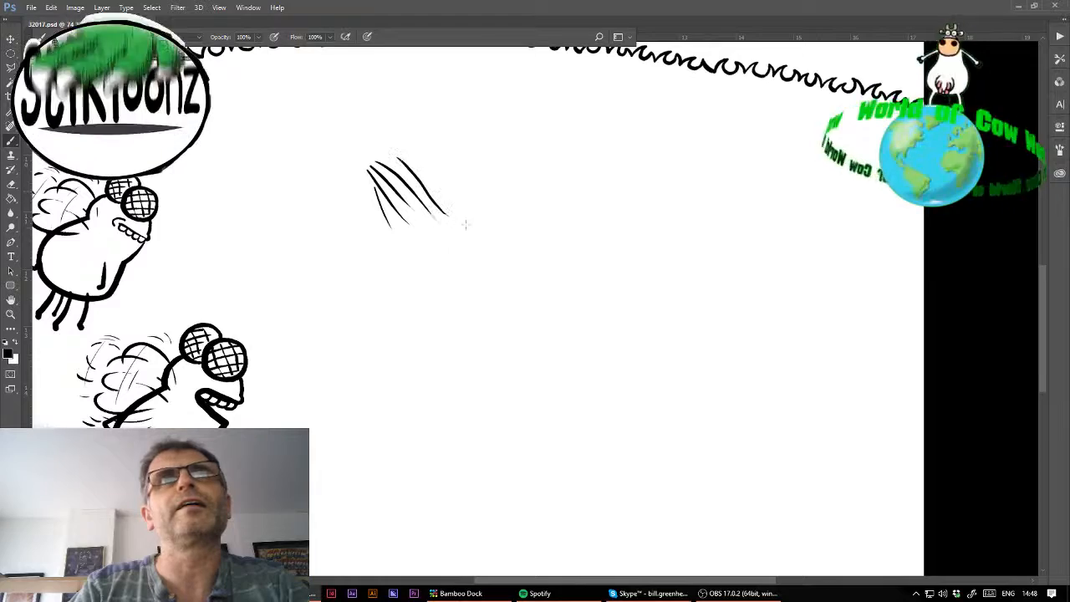
drag(408, 158, 473, 212)
drag(418, 162, 484, 200)
mouse_move(454, 155)
mouse_down()
mouse_move(486, 199)
mouse_move(508, 205)
mouse_up()
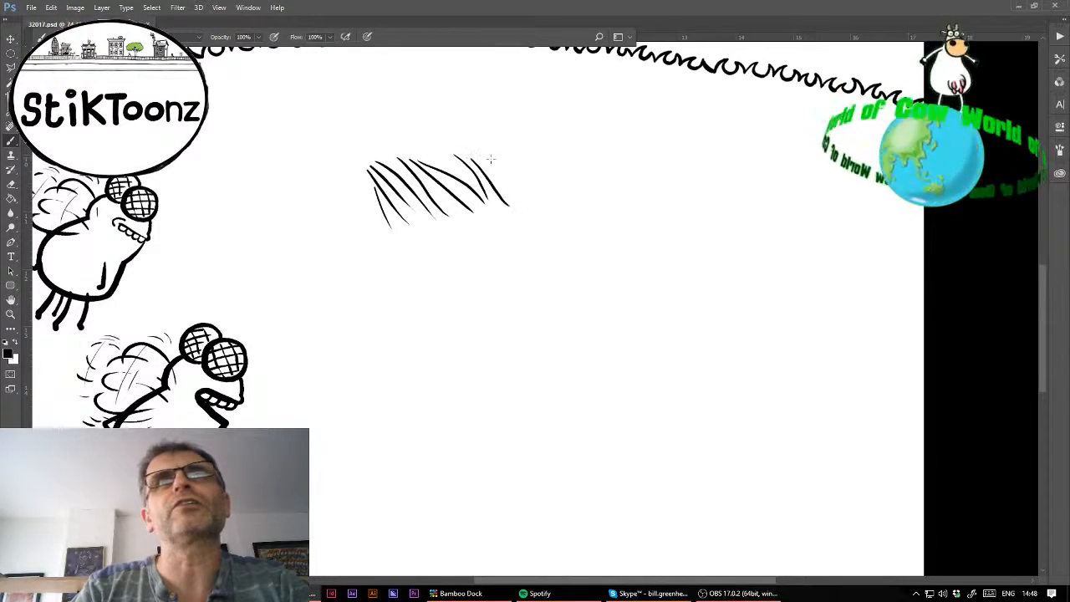
drag(490, 159, 538, 210)
drag(502, 159, 546, 198)
drag(512, 162, 570, 209)
drag(544, 163, 603, 212)
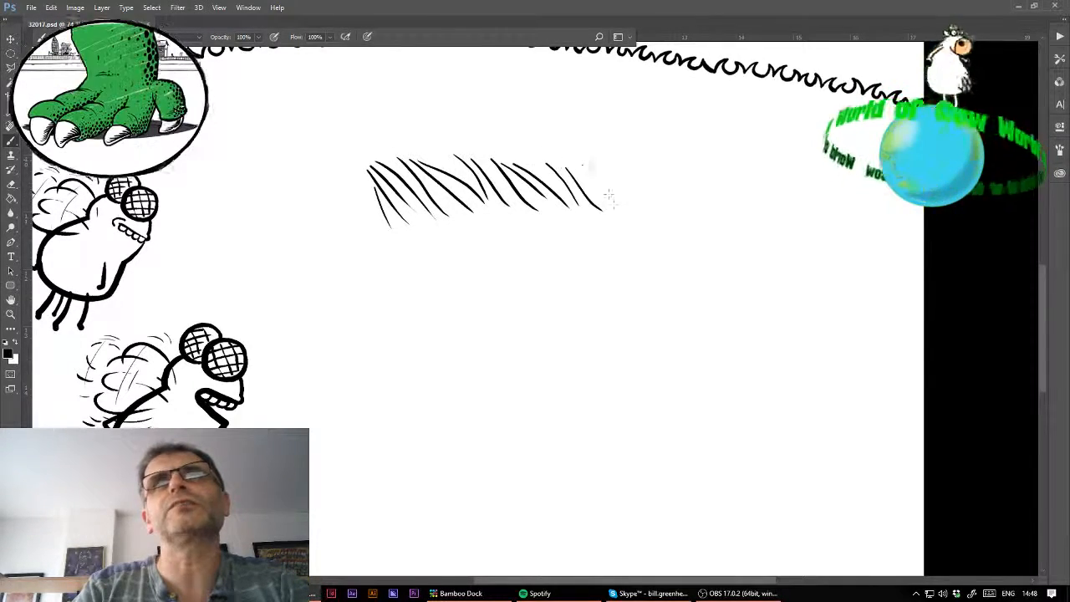
mouse_move(582, 164)
mouse_down()
mouse_move(620, 212)
mouse_move(652, 219)
mouse_up()
drag(620, 175, 666, 226)
mouse_move(657, 194)
mouse_down()
mouse_move(685, 239)
mouse_move(711, 248)
mouse_up()
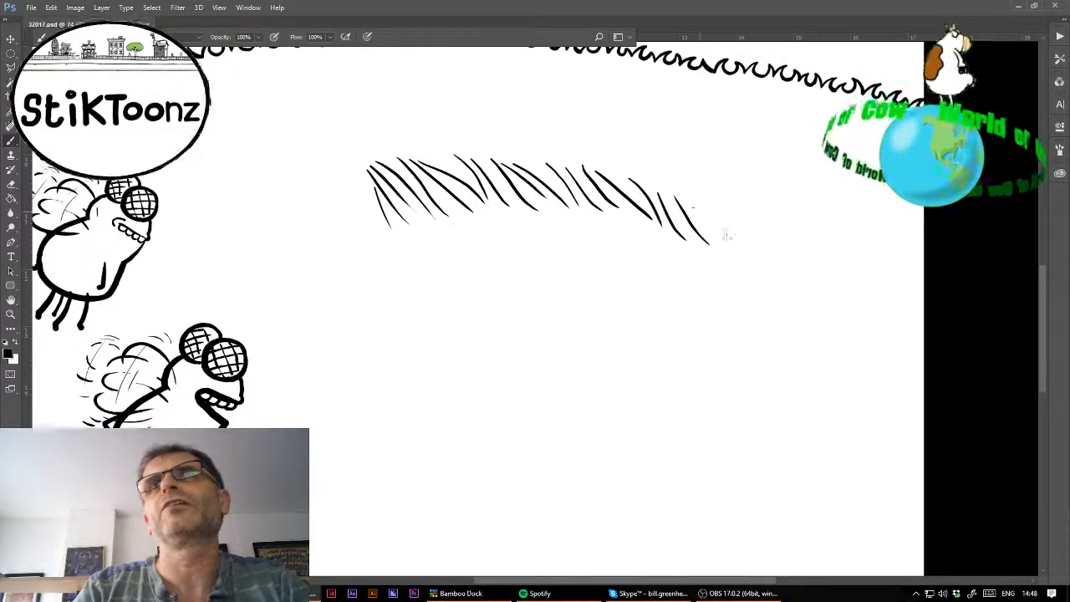
drag(697, 204, 729, 243)
mouse_move(347, 191)
mouse_down()
mouse_move(393, 227)
mouse_move(366, 217)
mouse_move(363, 236)
mouse_up()
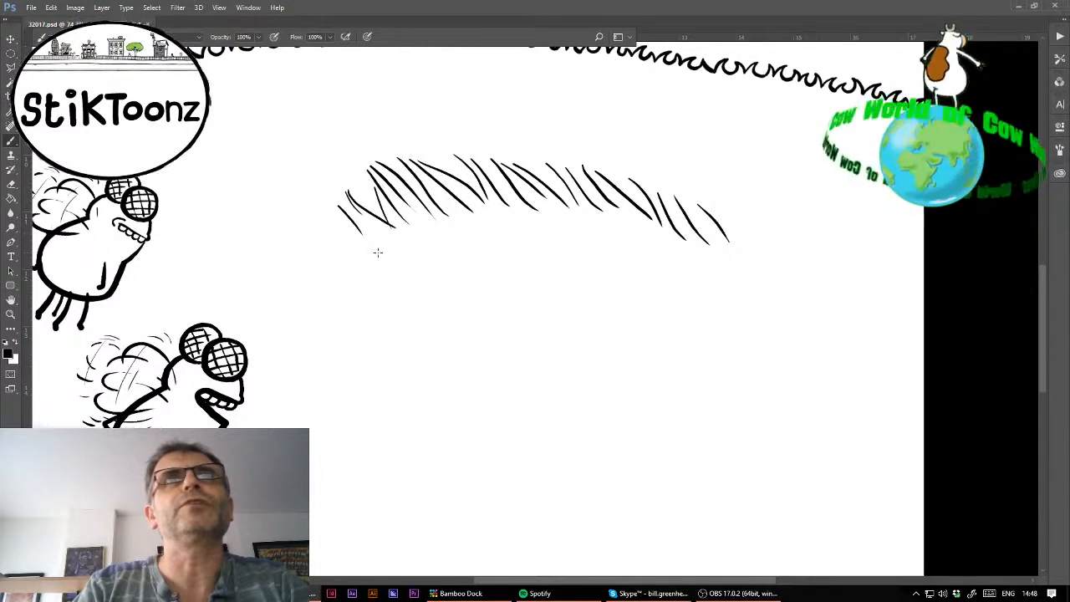
drag(318, 204, 370, 256)
drag(323, 224, 363, 269)
- Brush a second row of thin slanted strokes beneath the first, filling the hair tuft down to a nearly level base
mouse_move(443, 215)
mouse_down()
mouse_move(473, 249)
mouse_move(506, 249)
mouse_up()
drag(482, 199, 525, 244)
mouse_move(410, 222)
mouse_down()
mouse_move(456, 264)
mouse_move(480, 266)
mouse_up()
drag(466, 244, 530, 269)
mouse_move(510, 241)
mouse_down()
mouse_move(527, 221)
mouse_move(561, 268)
mouse_up()
drag(537, 226, 602, 266)
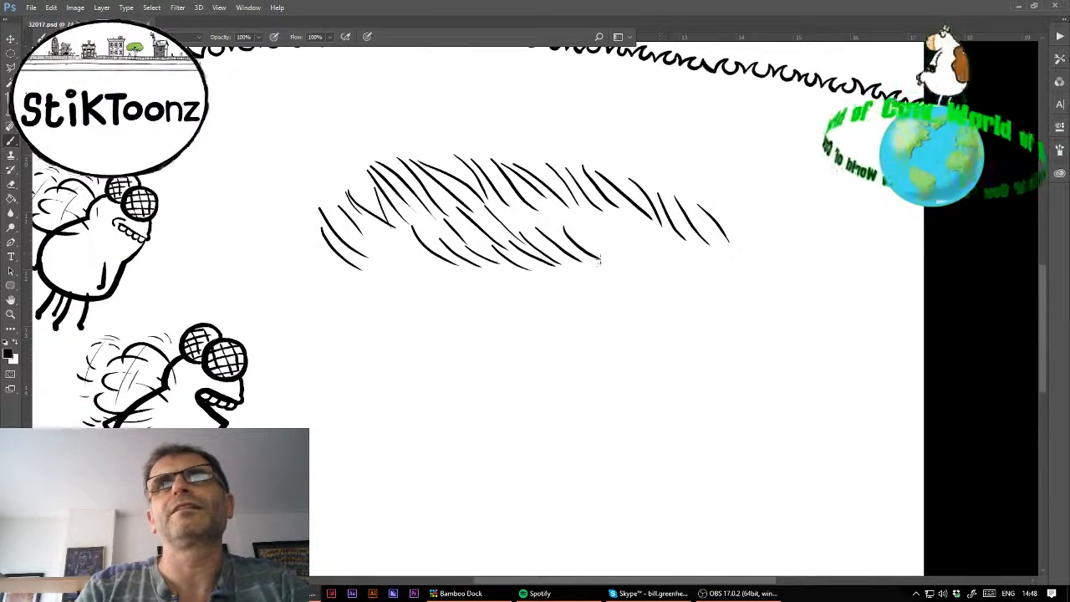
drag(576, 227, 637, 267)
mouse_move(618, 235)
mouse_down()
mouse_move(657, 266)
mouse_move(702, 273)
mouse_move(694, 254)
mouse_move(722, 274)
mouse_up()
mouse_move(709, 219)
mouse_down()
mouse_move(739, 264)
mouse_move(757, 265)
mouse_up()
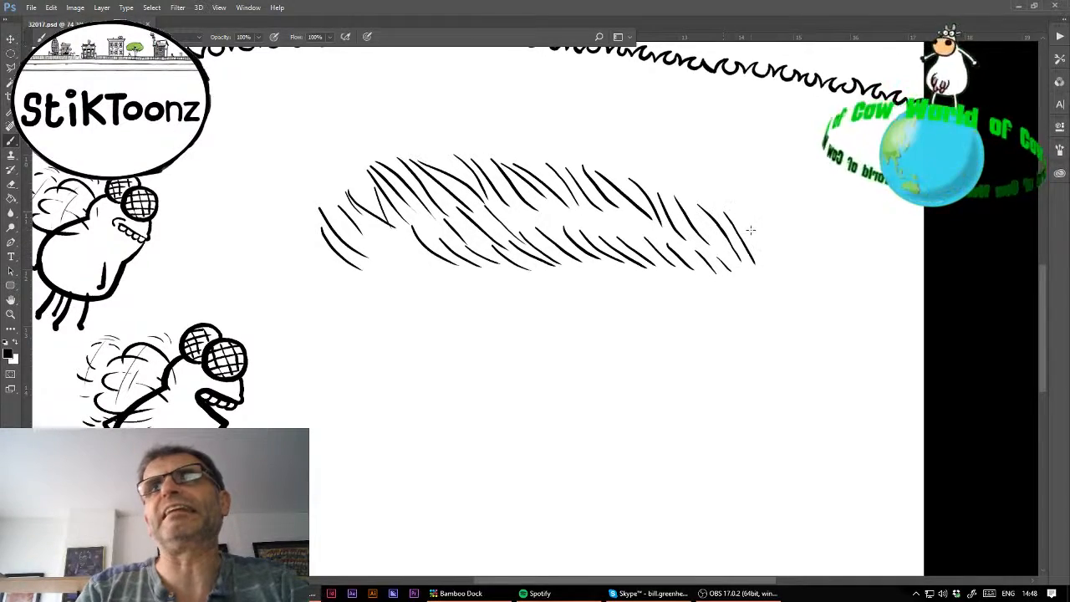
drag(747, 226, 770, 277)
click(751, 276)
click(742, 274)
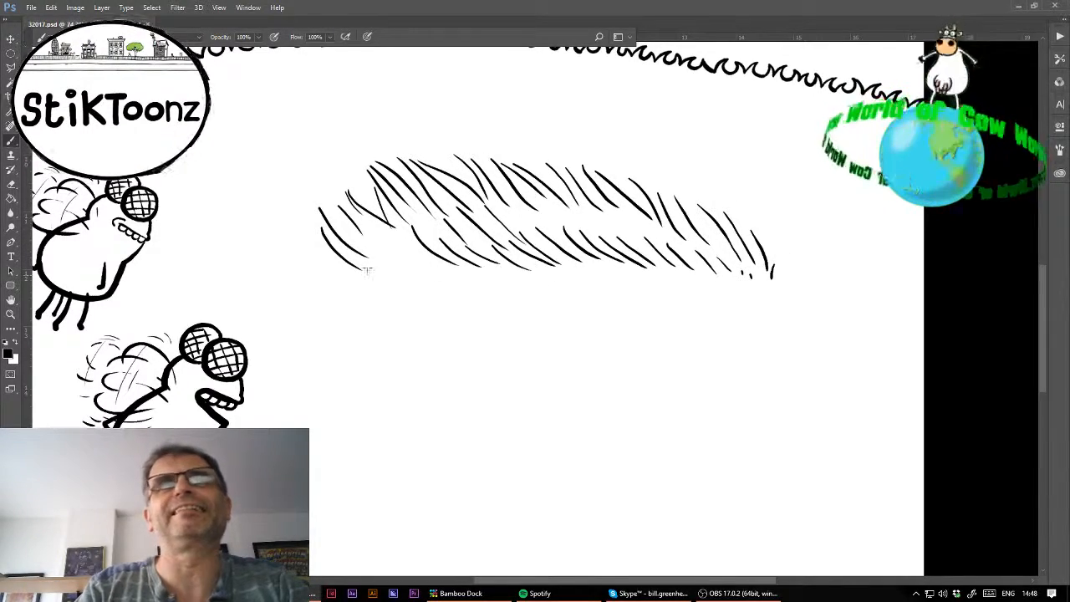
mouse_move(357, 241)
mouse_down()
mouse_move(419, 273)
mouse_move(382, 247)
mouse_move(435, 261)
mouse_up()
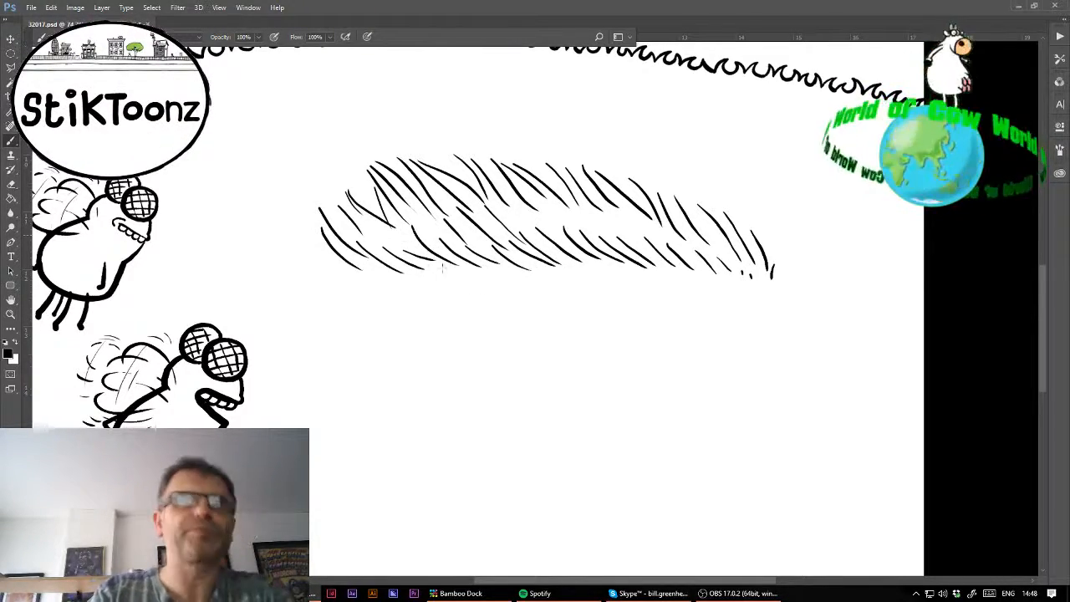
- Brush a large closed oval outline in a thicker black line directly under the hair tuft, beside the lower fly
click(74, 38)
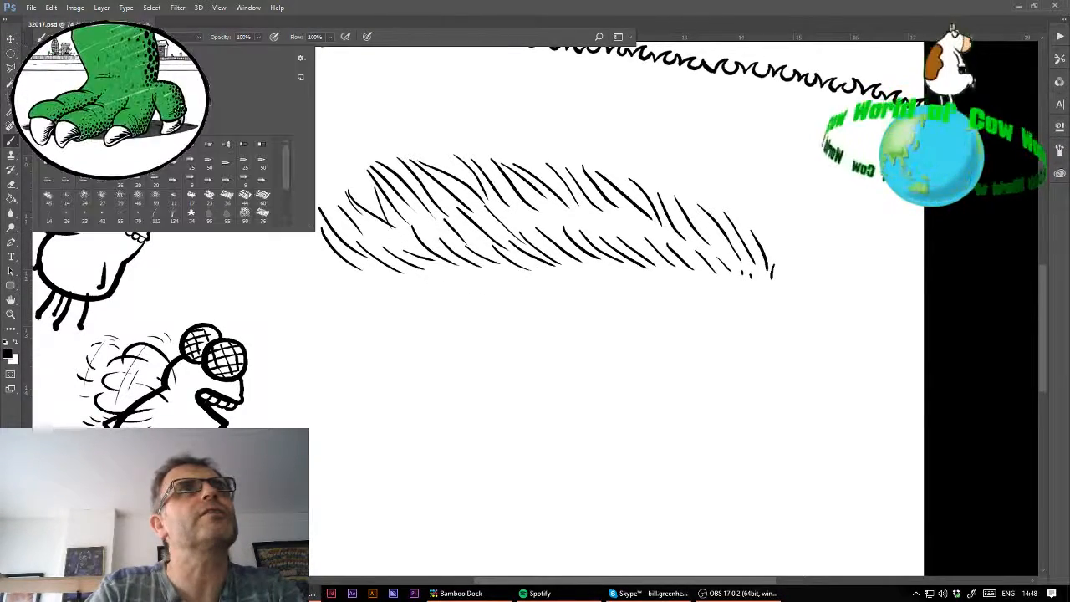
click(421, 273)
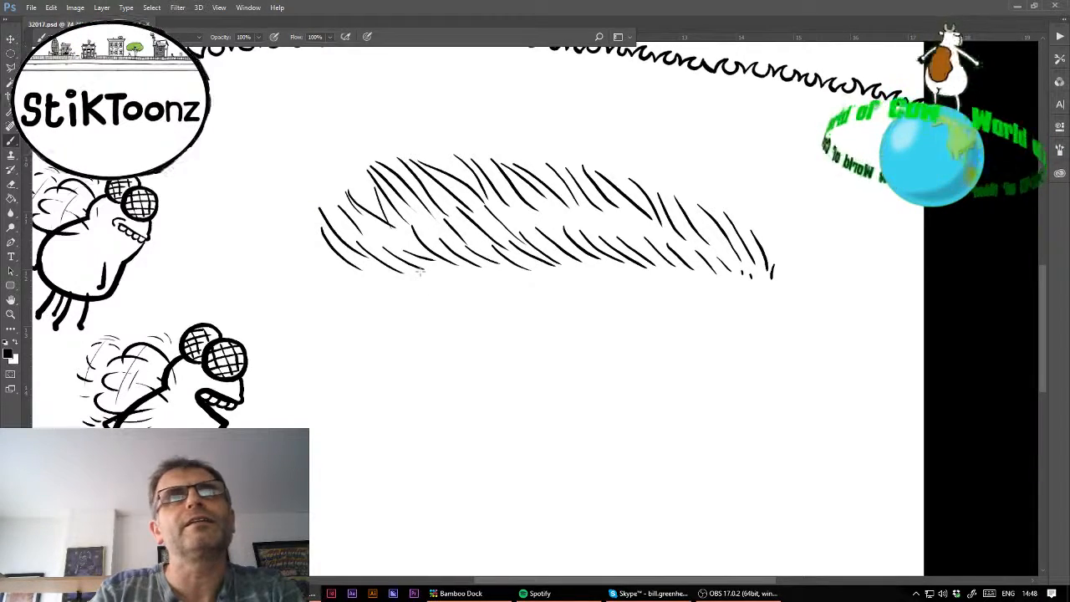
mouse_move(421, 273)
mouse_down()
mouse_move(340, 293)
mouse_move(318, 311)
mouse_move(255, 428)
mouse_up()
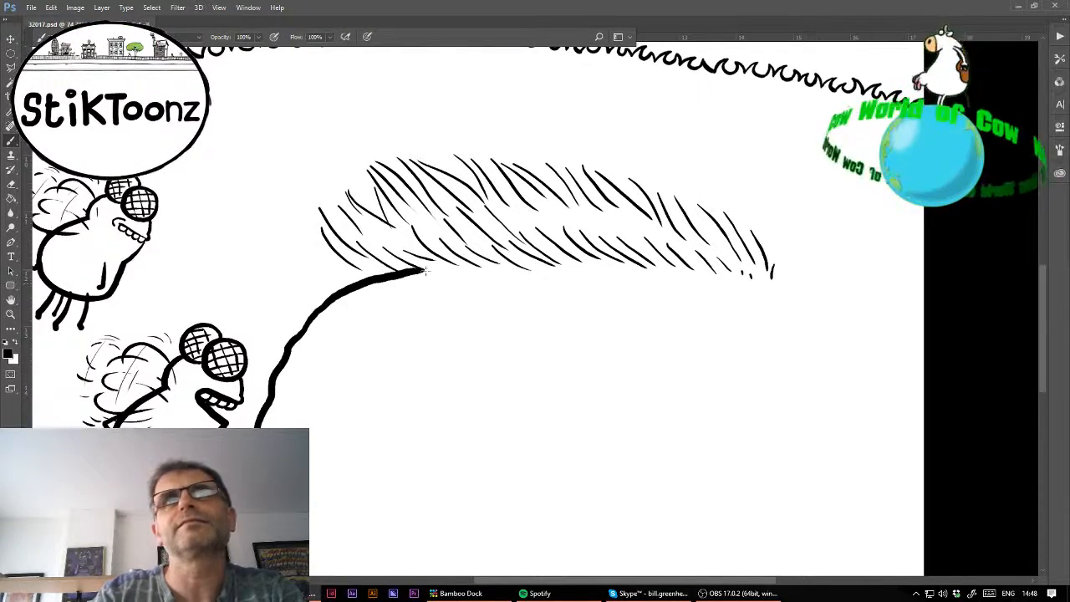
mouse_move(415, 271)
mouse_down()
mouse_move(596, 267)
mouse_move(787, 297)
mouse_move(814, 327)
mouse_move(848, 409)
mouse_move(846, 477)
mouse_move(819, 536)
mouse_up()
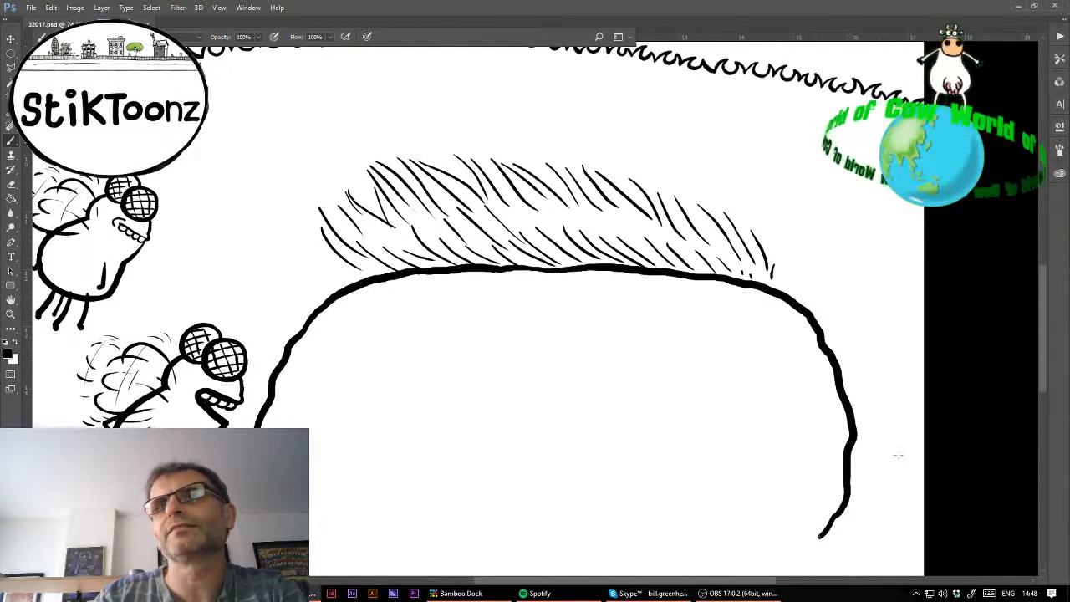
drag(351, 551, 447, 408)
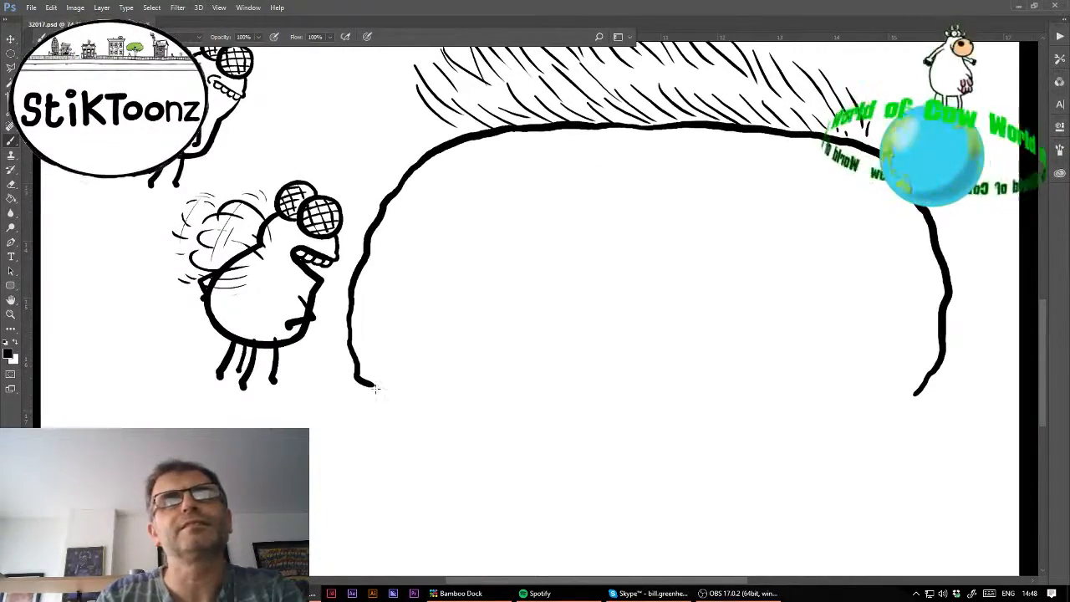
mouse_move(371, 384)
mouse_down()
mouse_move(416, 420)
mouse_move(504, 451)
mouse_move(650, 473)
mouse_move(780, 466)
mouse_move(878, 436)
mouse_move(907, 412)
mouse_up()
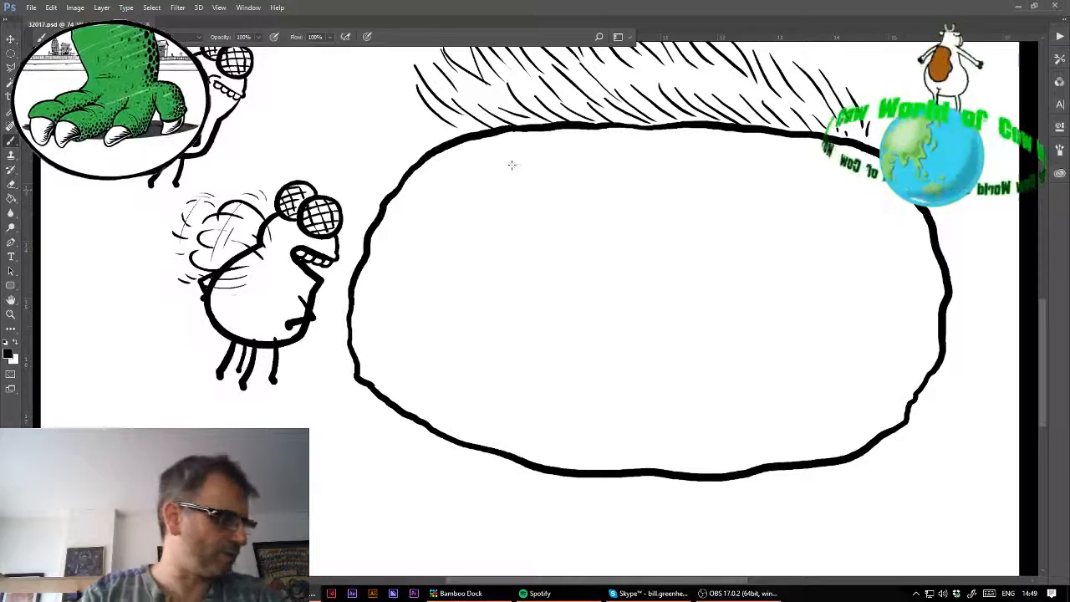
- Brush several thin, gently curved lines for two narrow eyes in the upper part of the large oval
mouse_move(506, 180)
mouse_down()
mouse_move(459, 189)
mouse_move(564, 188)
mouse_up()
drag(496, 204, 564, 195)
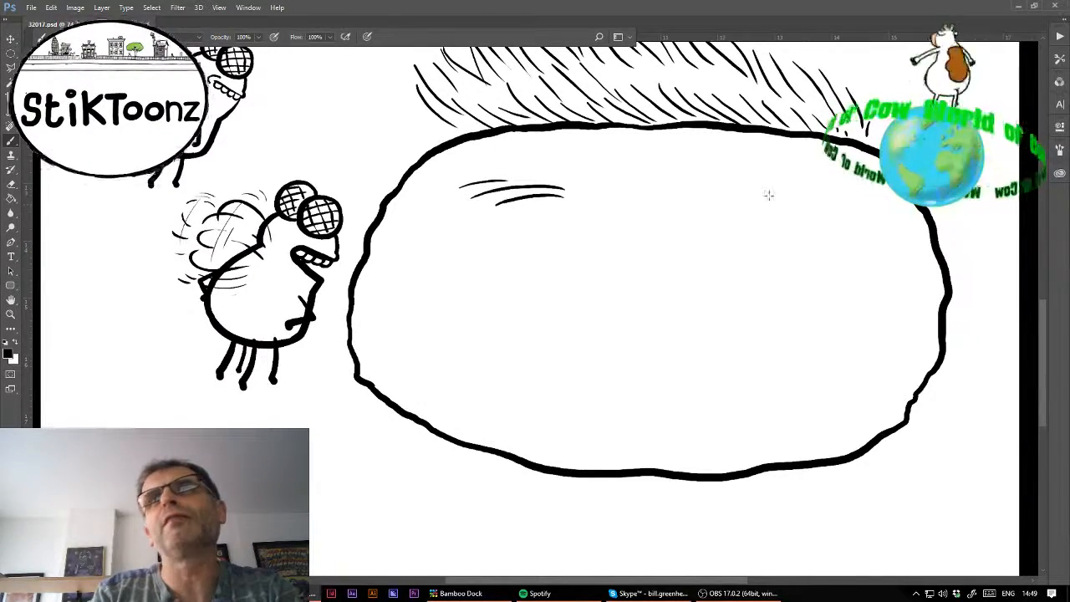
drag(727, 202, 789, 189)
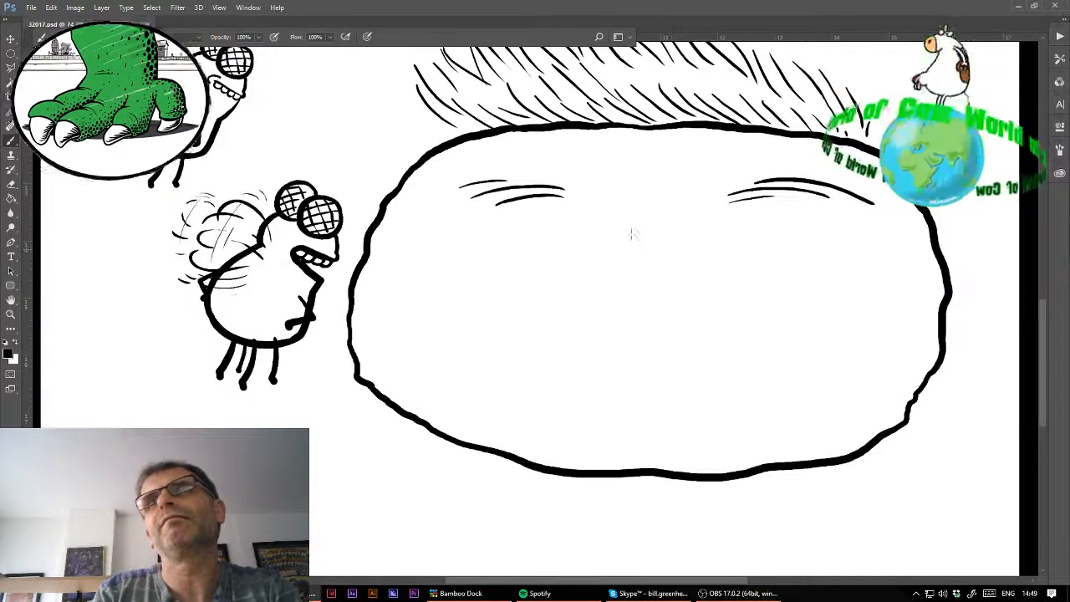
- Brush a lumpy nose from short curves at the oval's centre and a long wavy mouth line beneath it
mouse_move(615, 213)
mouse_down()
mouse_move(590, 260)
mouse_move(598, 295)
mouse_move(615, 309)
mouse_up()
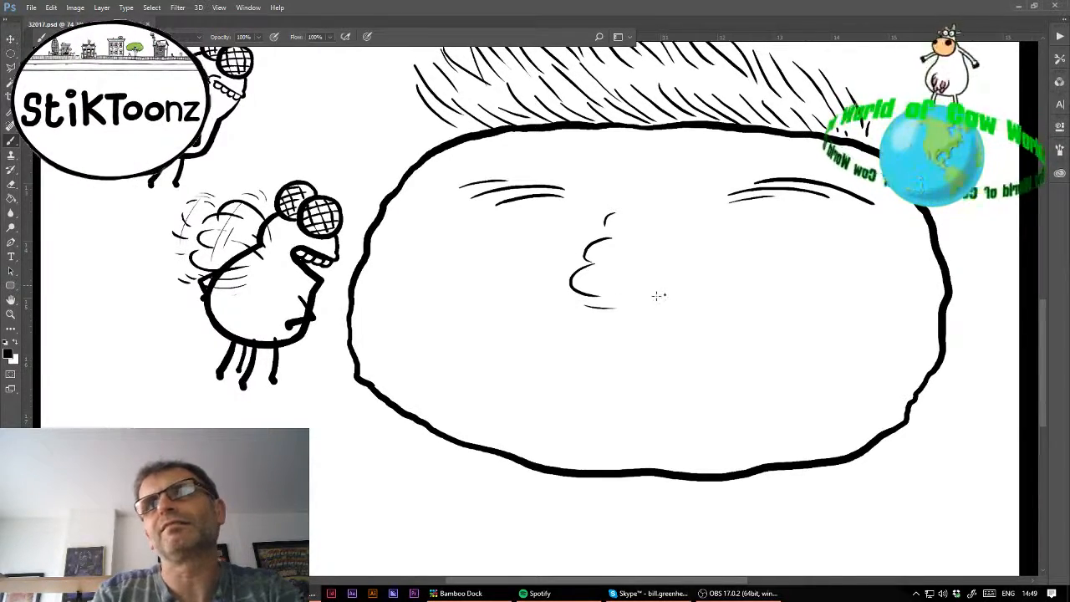
drag(690, 269, 666, 299)
drag(690, 241, 693, 261)
mouse_move(675, 214)
mouse_down()
mouse_move(660, 238)
mouse_move(678, 211)
mouse_up()
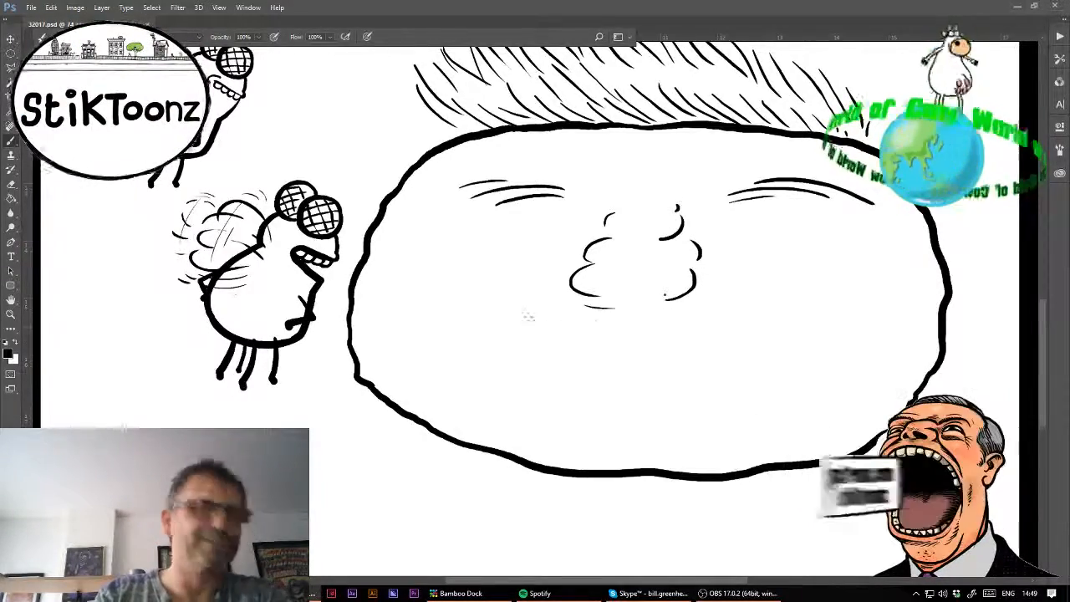
mouse_move(396, 290)
mouse_down()
mouse_move(479, 285)
mouse_move(594, 326)
mouse_move(525, 312)
mouse_move(741, 313)
mouse_move(795, 326)
mouse_move(757, 311)
mouse_move(866, 314)
mouse_up()
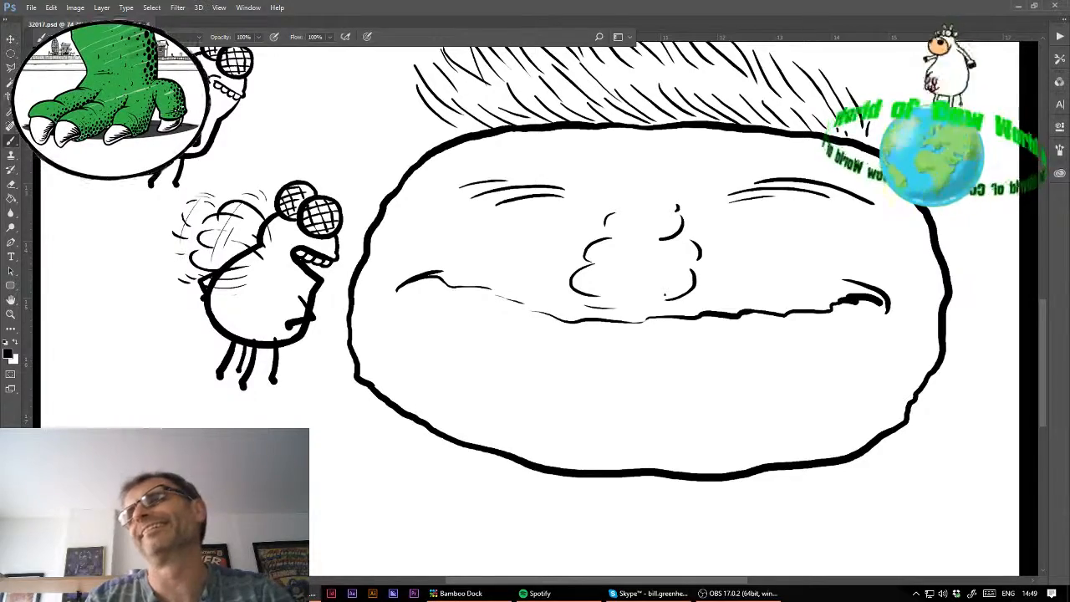
- Reposition the drawing by moving both flies down and the hair-topped face up, closer beneath the wave-like line
drag(846, 323, 885, 347)
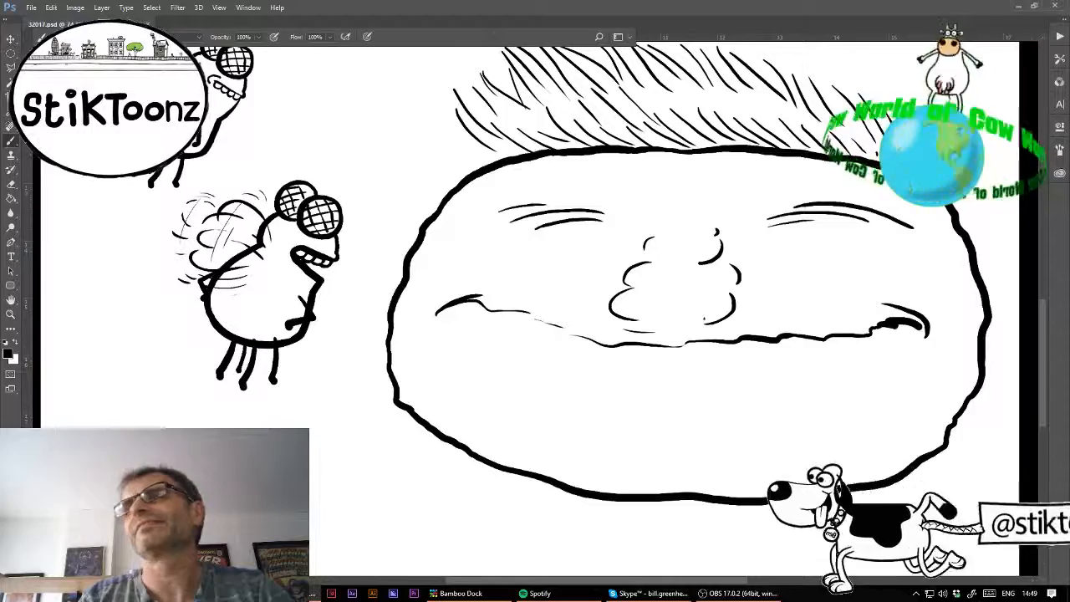
key(ctrl+0)
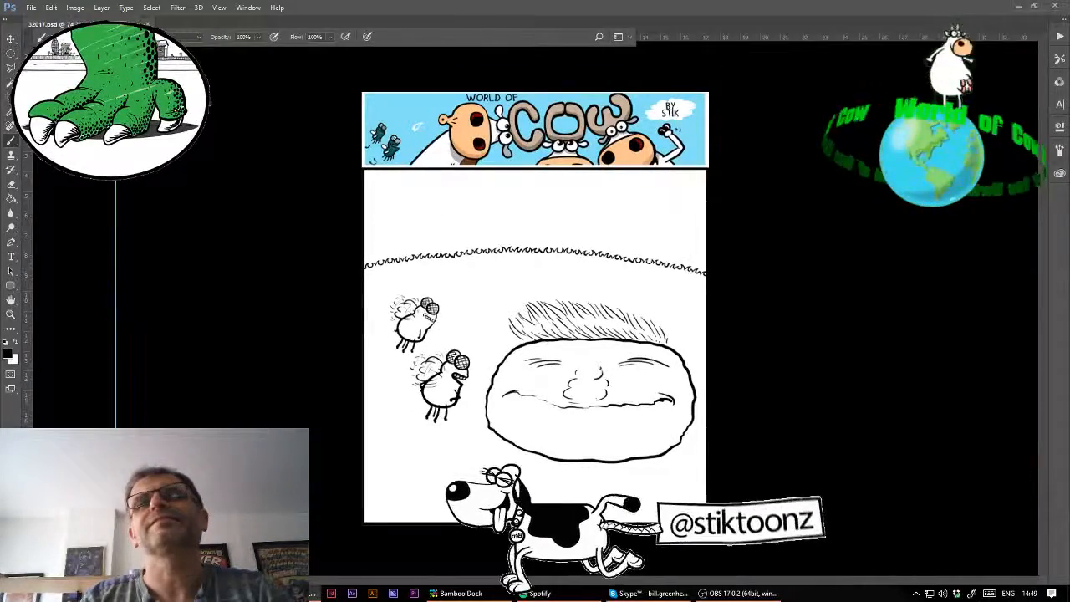
scroll(534, 308, up, 1)
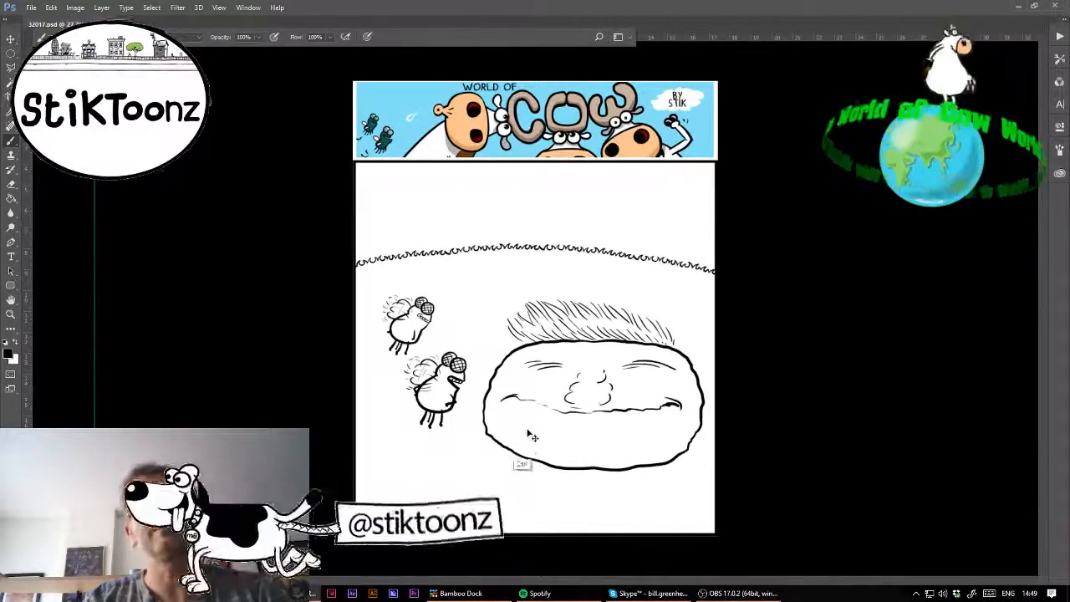
drag(530, 435, 516, 489)
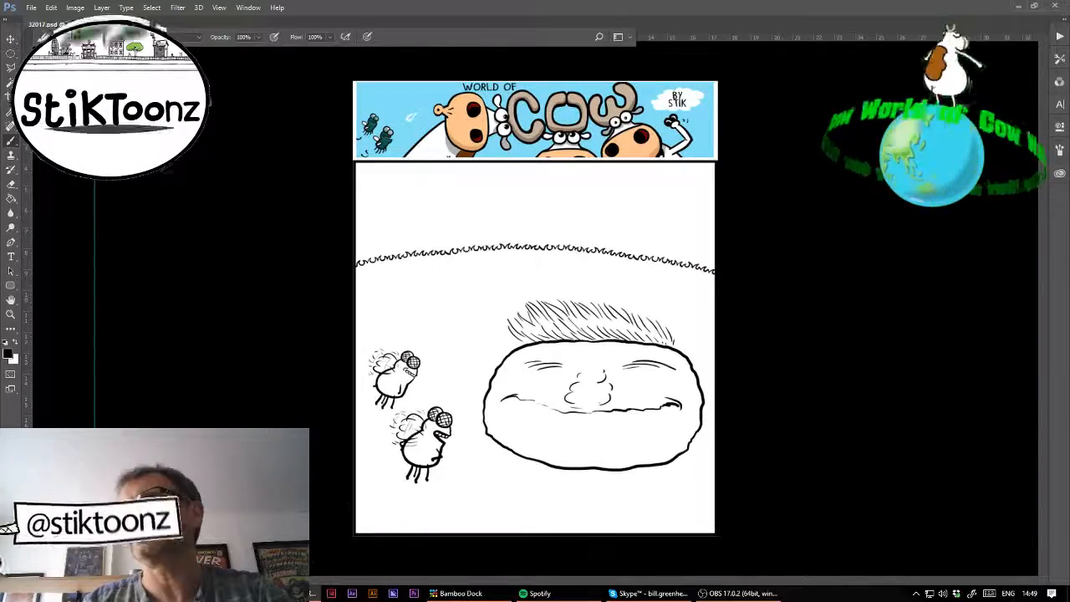
drag(680, 442, 668, 409)
- Brush short curved hair strokes around the upper corner and side of the face farthest from the flies
click(11, 314)
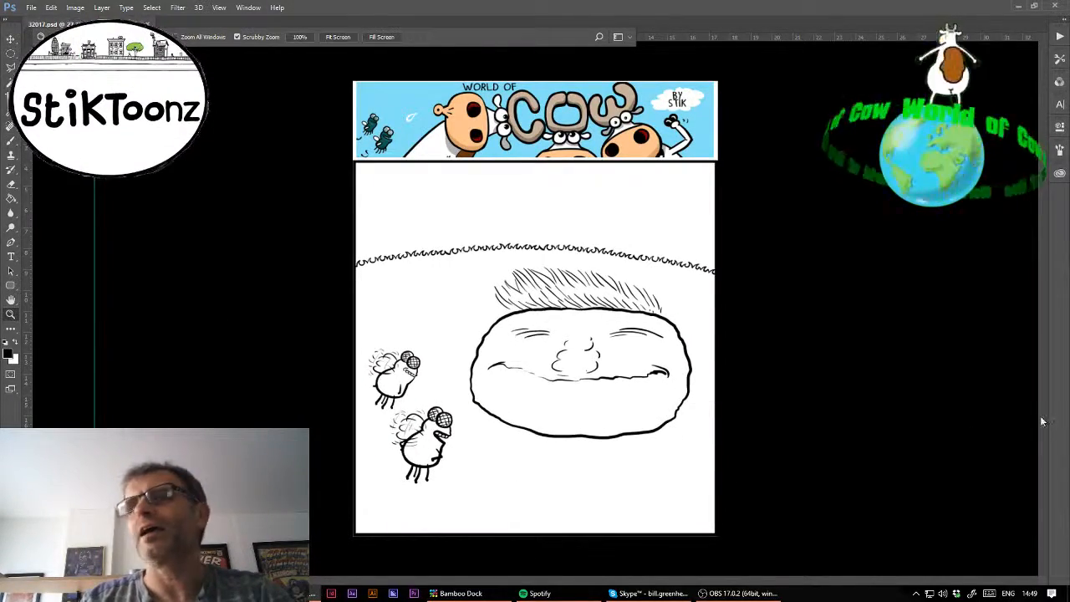
drag(713, 329, 713, 329)
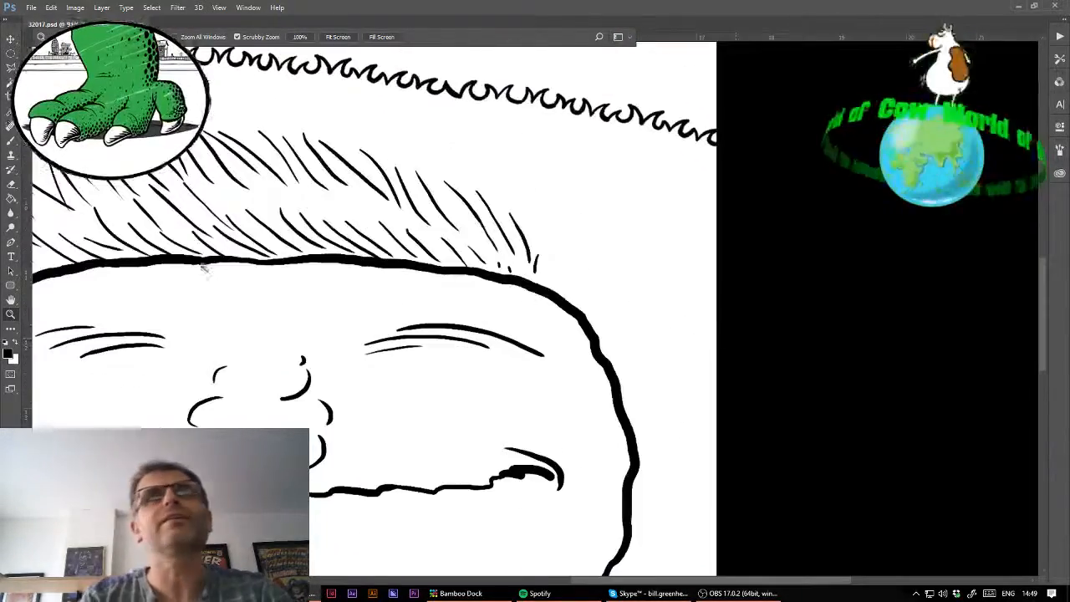
click(11, 142)
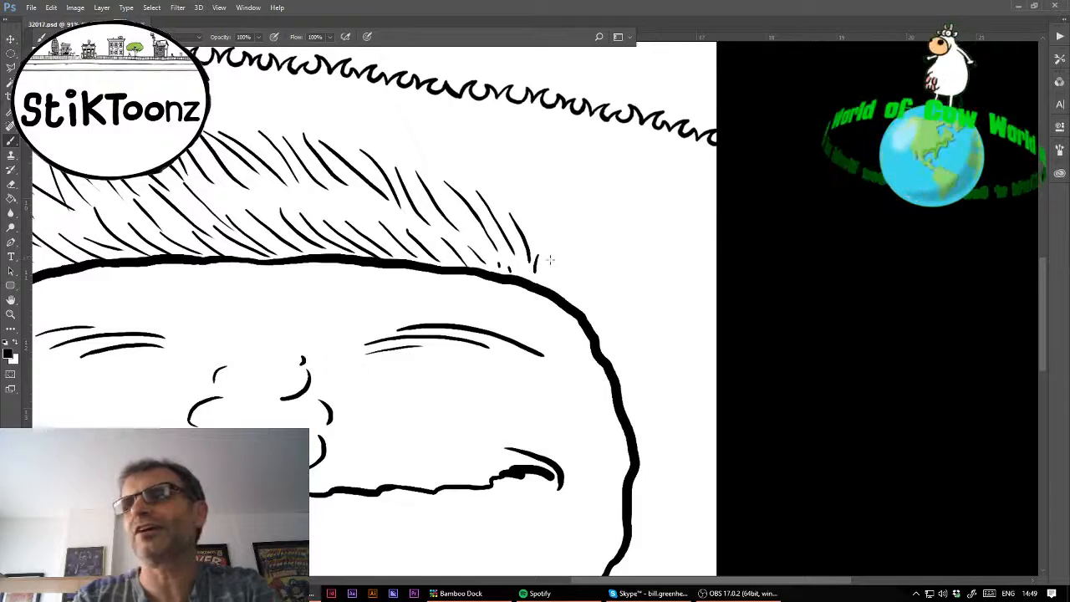
mouse_move(549, 262)
mouse_down()
mouse_move(576, 243)
mouse_move(612, 248)
mouse_move(635, 264)
mouse_move(644, 319)
mouse_up()
mouse_move(630, 320)
mouse_down()
mouse_move(633, 354)
mouse_move(664, 403)
mouse_up()
mouse_move(635, 413)
mouse_down()
mouse_move(638, 426)
mouse_move(681, 404)
mouse_up()
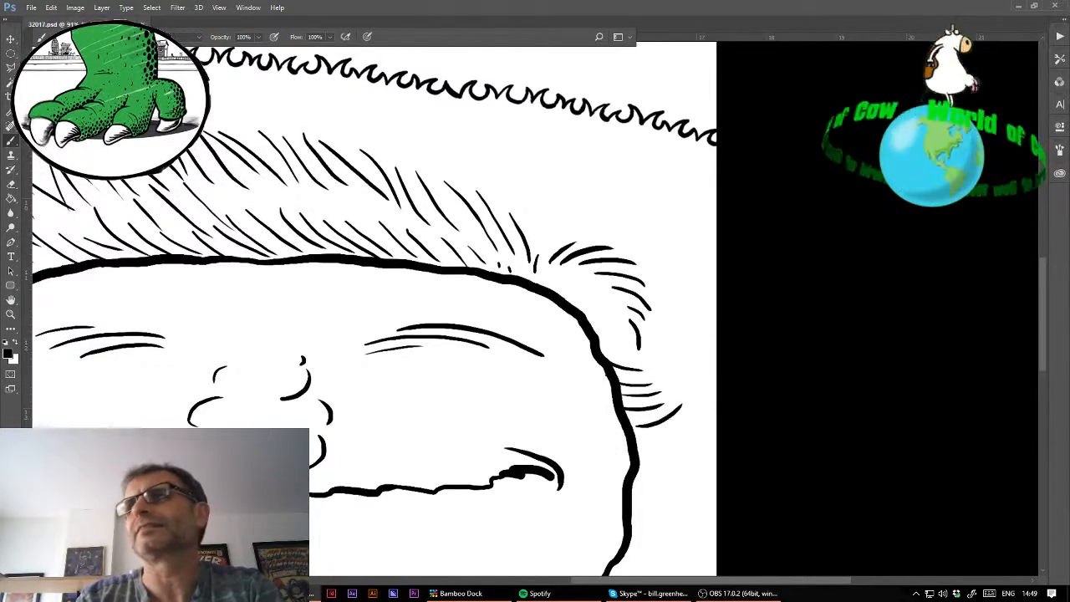
- Brush short curved hair strokes down the upper edge of the face on the side nearest the flies
drag(420, 316, 741, 236)
mouse_move(237, 229)
mouse_down()
mouse_move(260, 254)
mouse_move(310, 220)
mouse_up()
drag(272, 202, 324, 207)
drag(300, 195, 351, 190)
drag(229, 251, 264, 273)
mouse_move(215, 274)
mouse_down()
mouse_move(257, 285)
mouse_move(259, 301)
mouse_up()
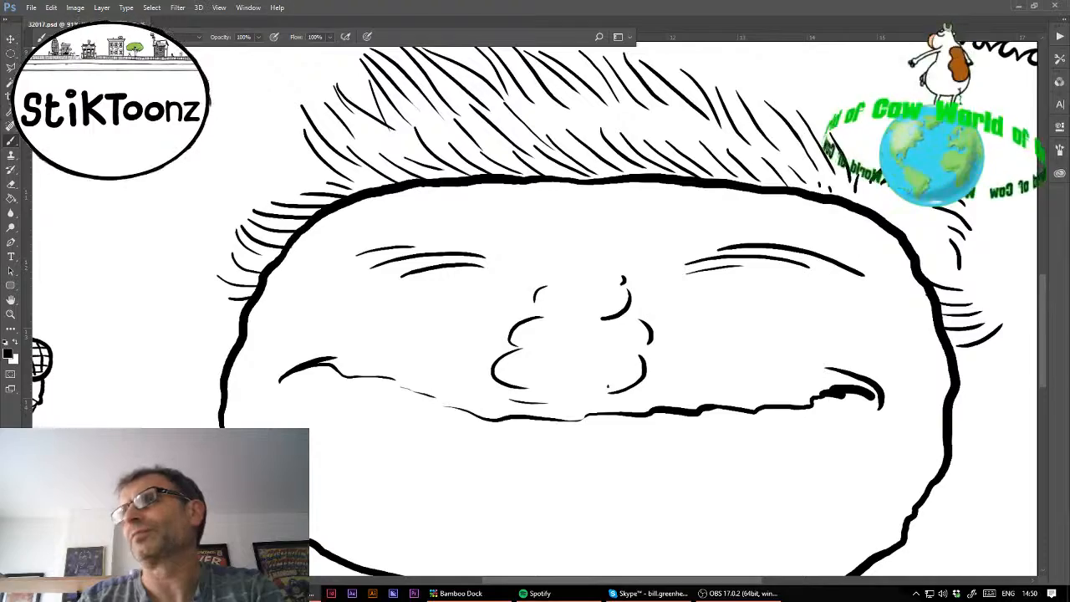
- Move the haired face slightly down and rotate it a few degrees clockwise
key(ctrl+0)
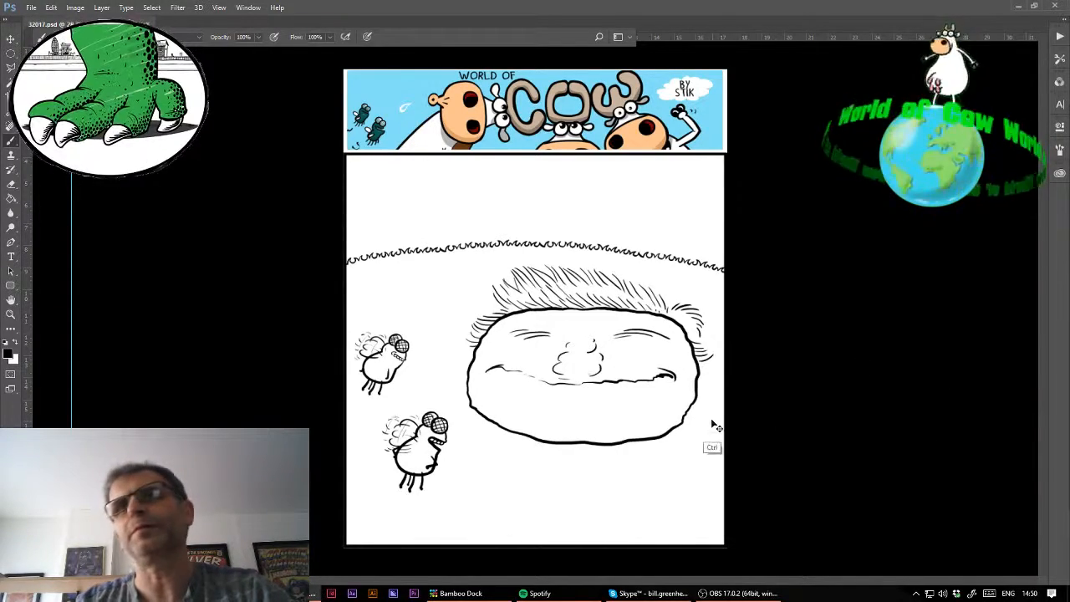
drag(709, 419, 712, 436)
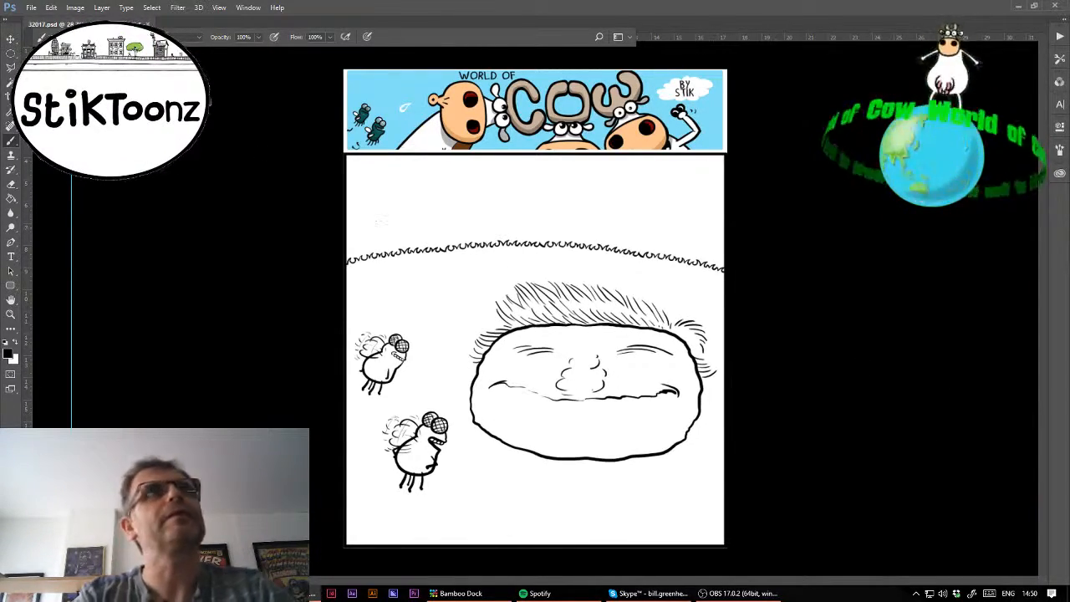
click(51, 7)
click(94, 236)
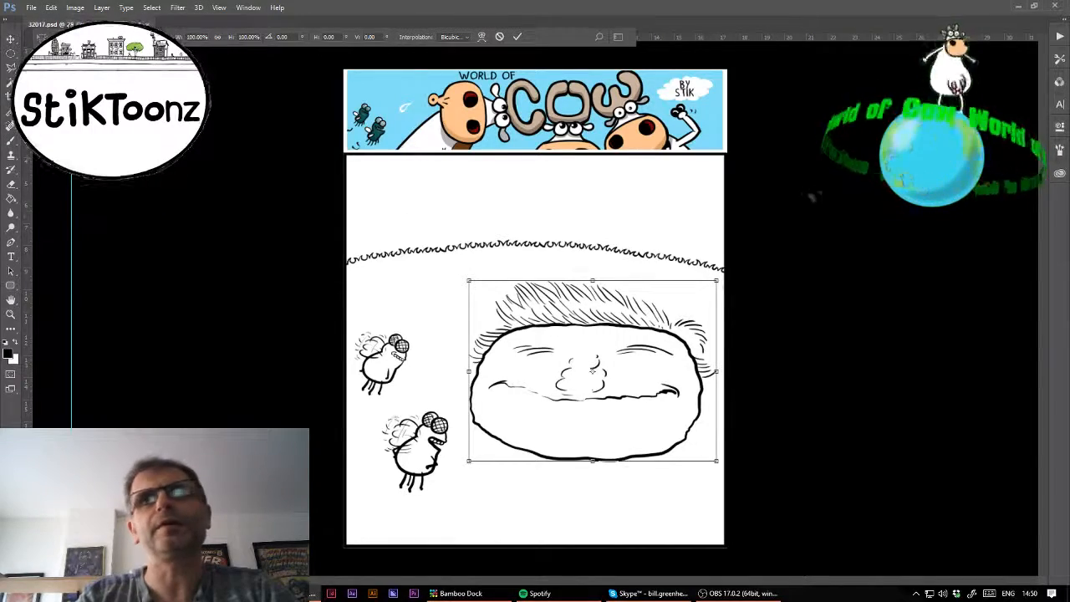
drag(811, 198, 828, 229)
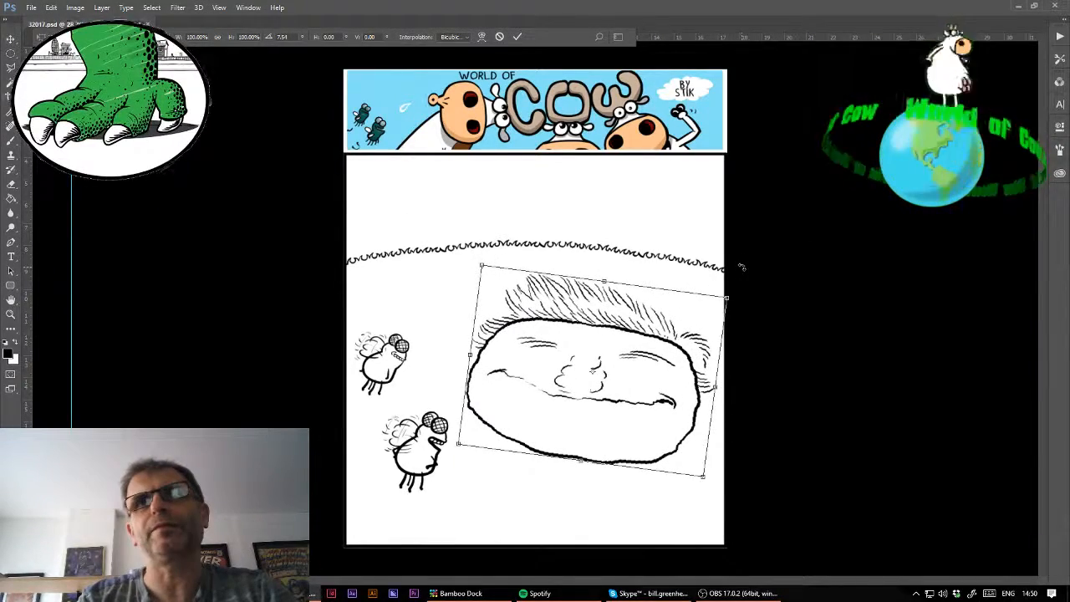
key(Return)
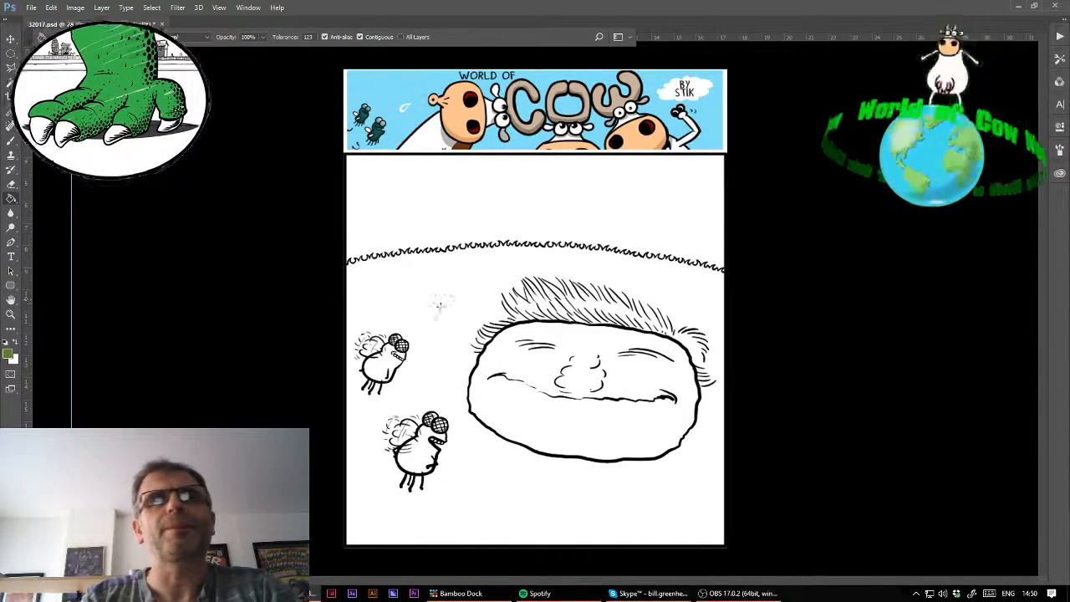
- Fill the ground below the wave-like line with light green instead of dark green, and the sky above with light blue
click(440, 303)
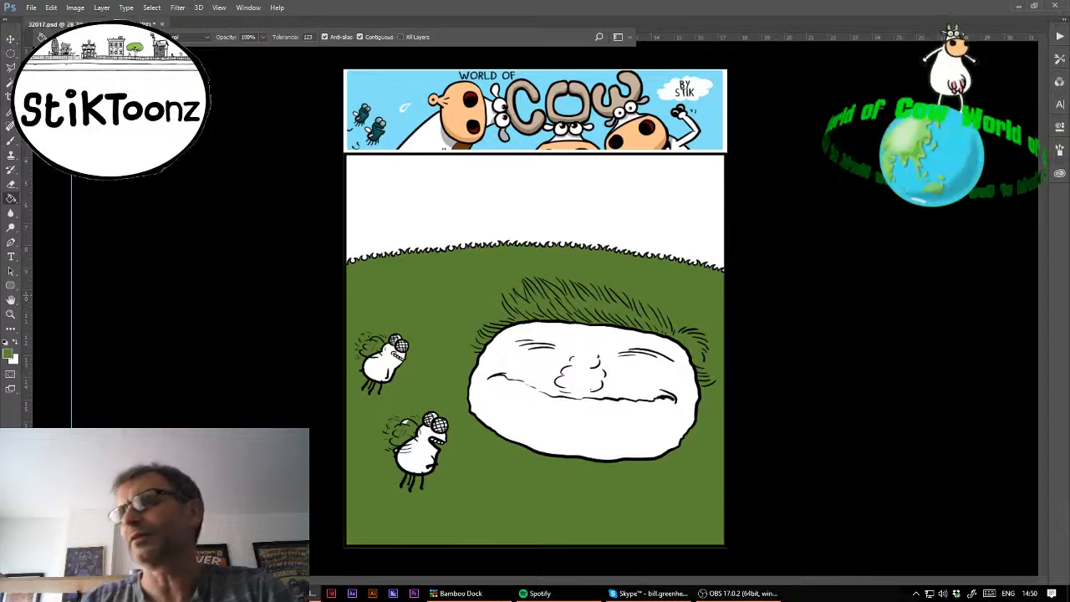
key(ctrl+z)
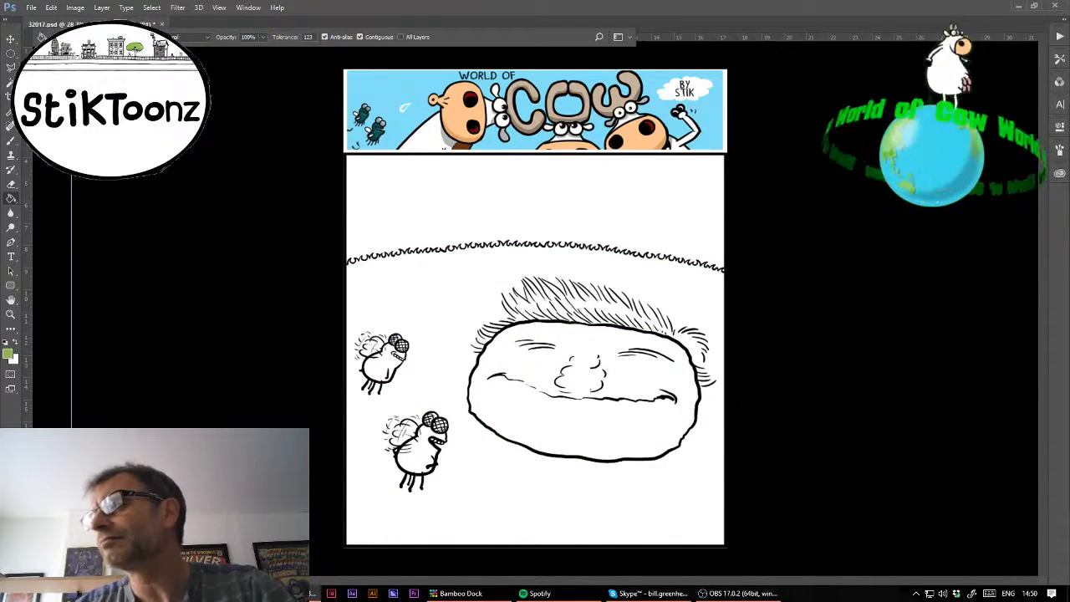
click(574, 496)
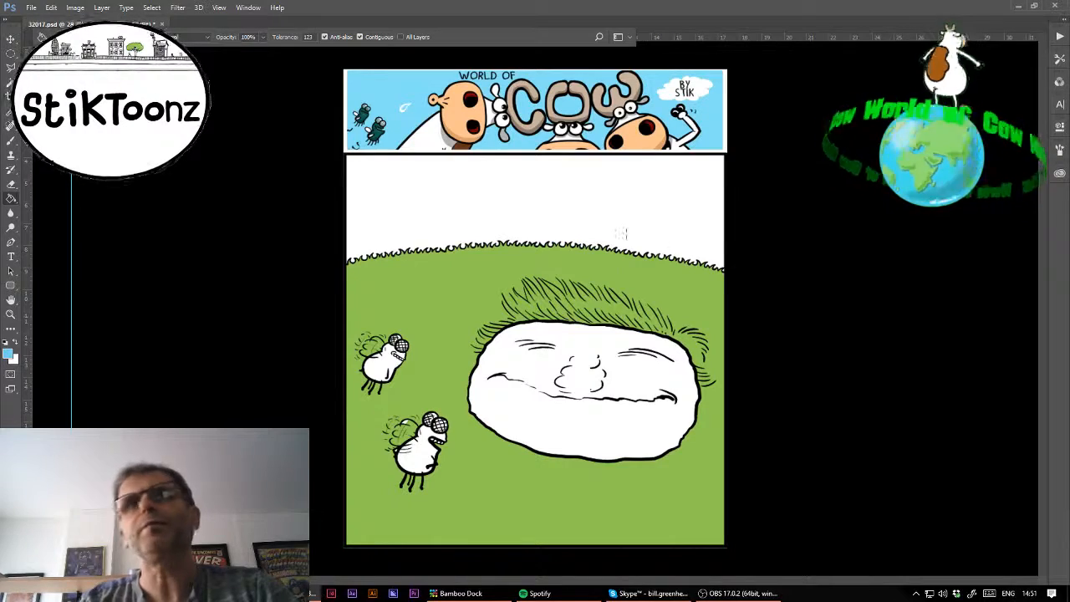
click(620, 238)
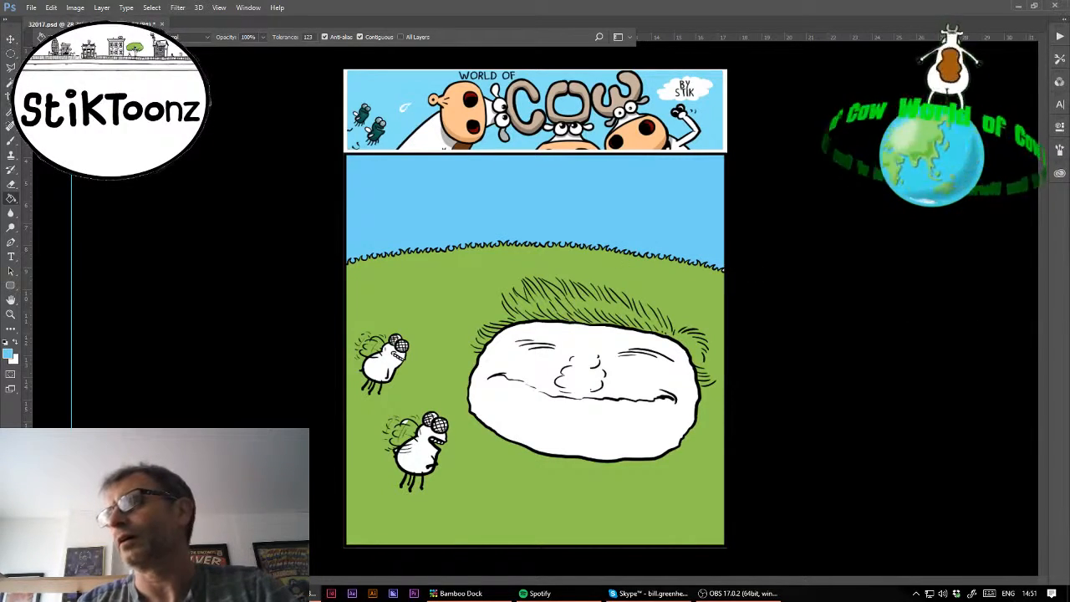
- Fill both flies' bodies with dark navy blue and the white gap in the lower fly's wing with the grass green
click(391, 365)
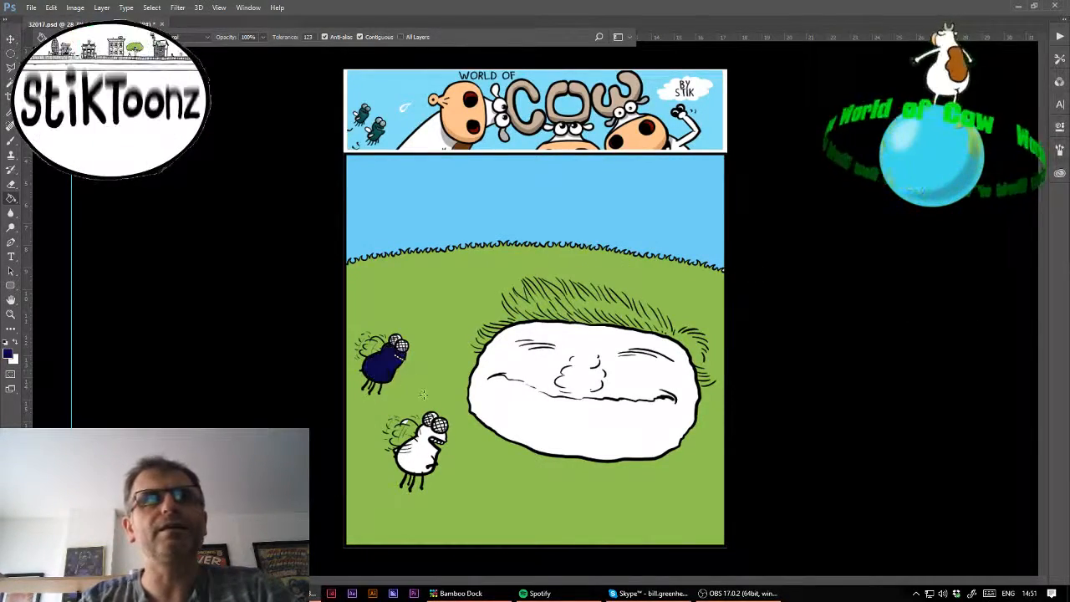
click(415, 468)
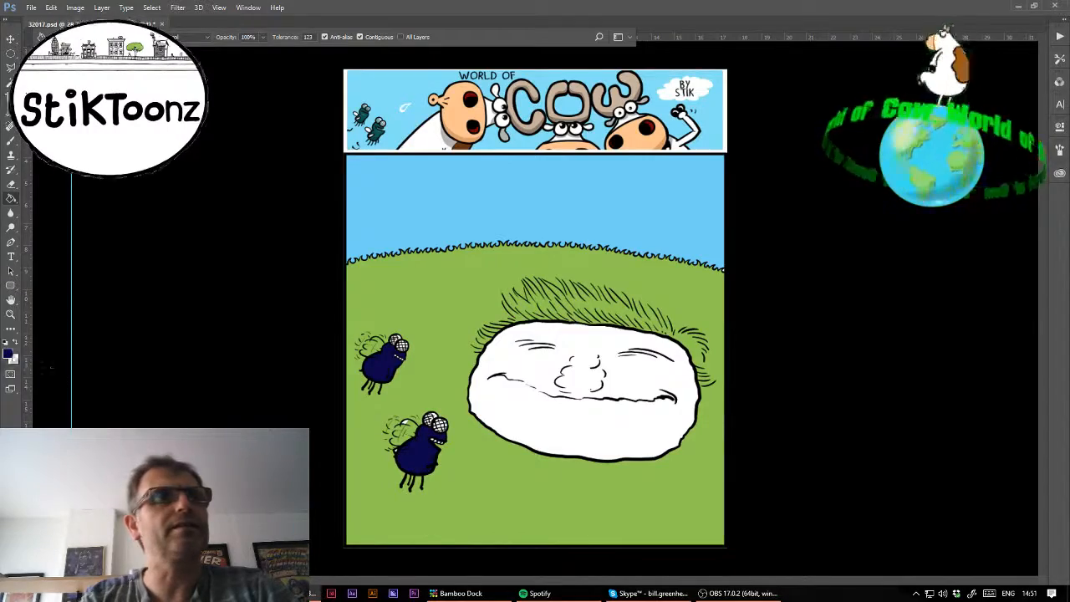
click(10, 313)
drag(396, 432, 471, 438)
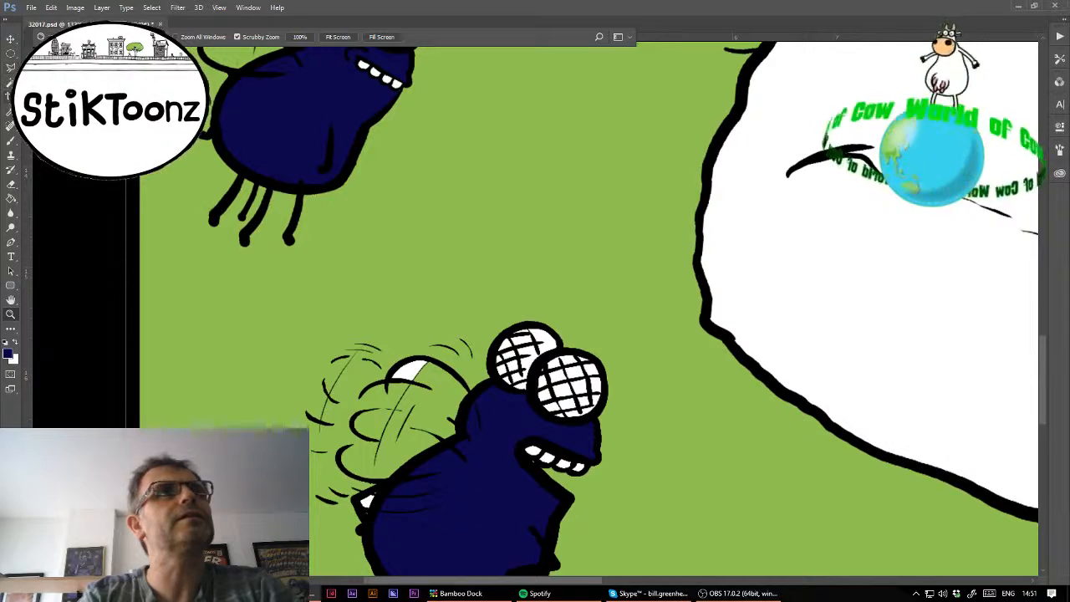
key(i)
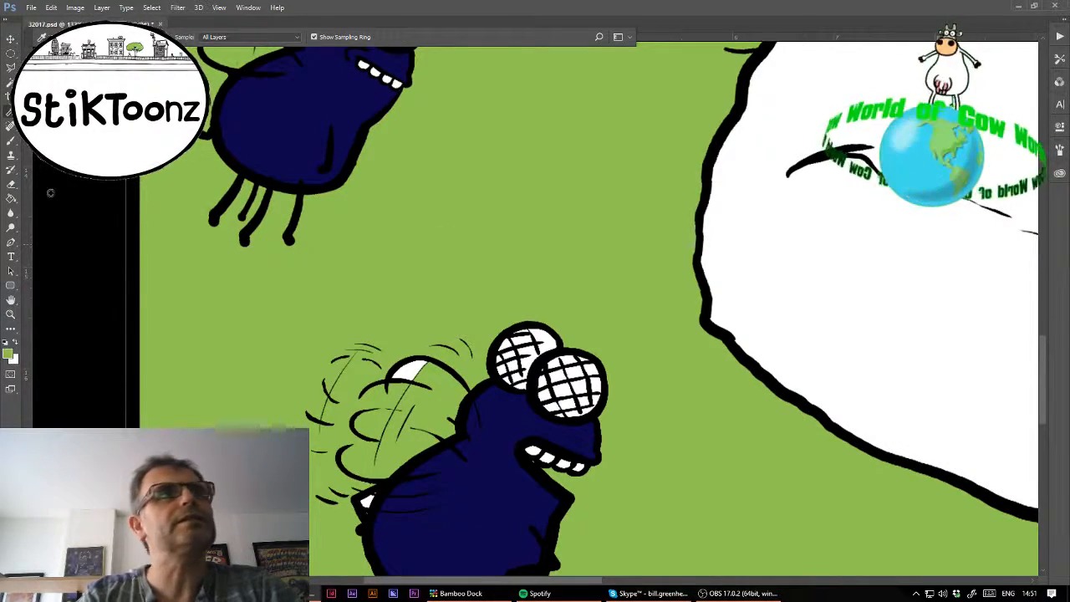
click(11, 185)
key(g)
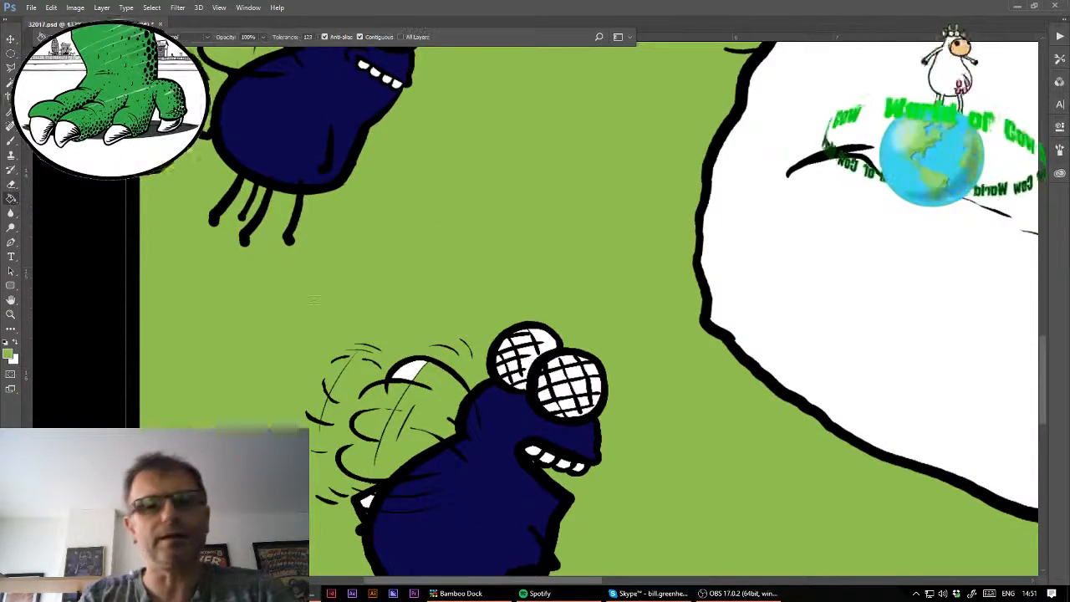
click(407, 368)
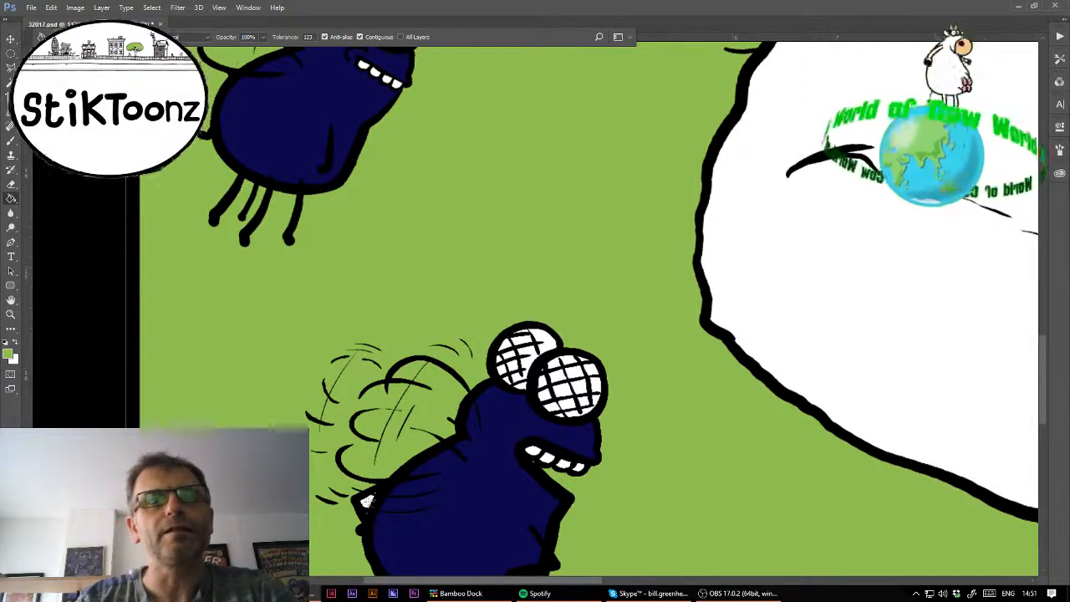
- Fill the lower fly's teeth with a dark yellow tint at 20% opacity
scroll(529, 282, right, 2)
scroll(528, 283, up, 6)
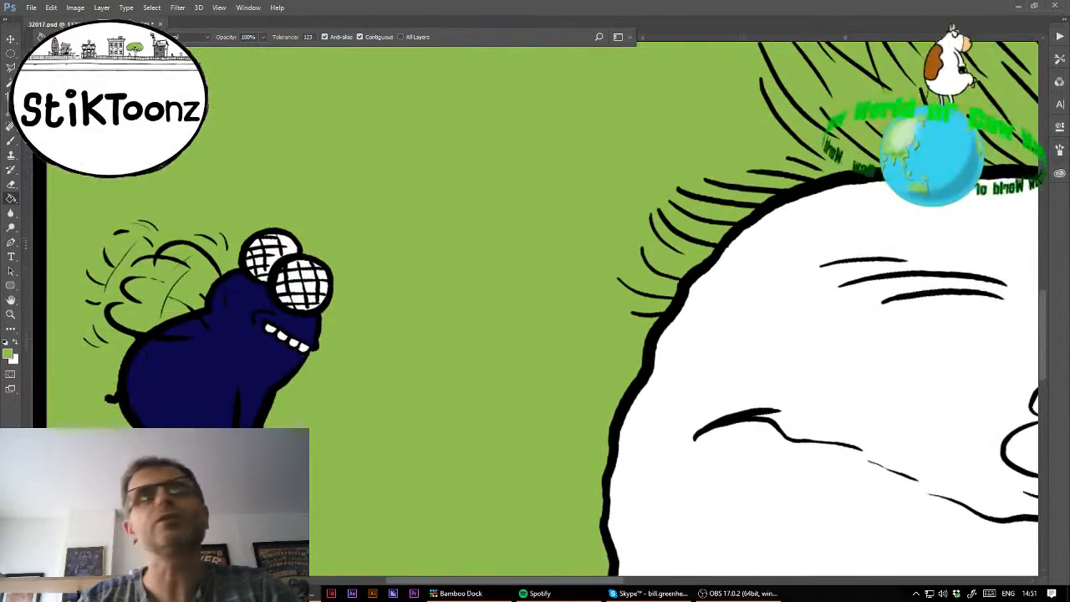
scroll(528, 283, down, 11)
scroll(528, 282, up, 1)
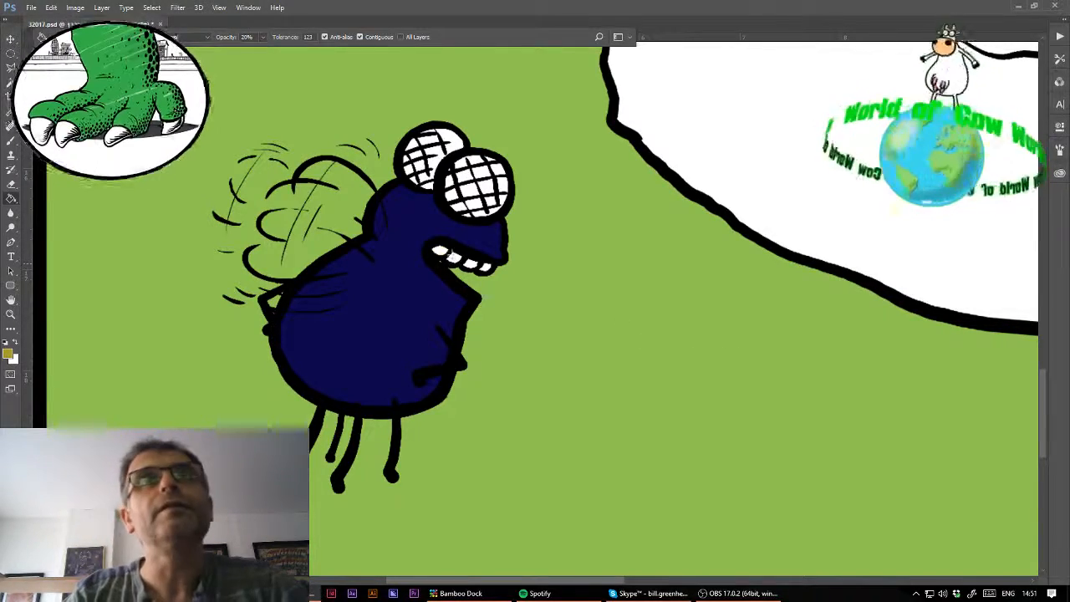
key(2)
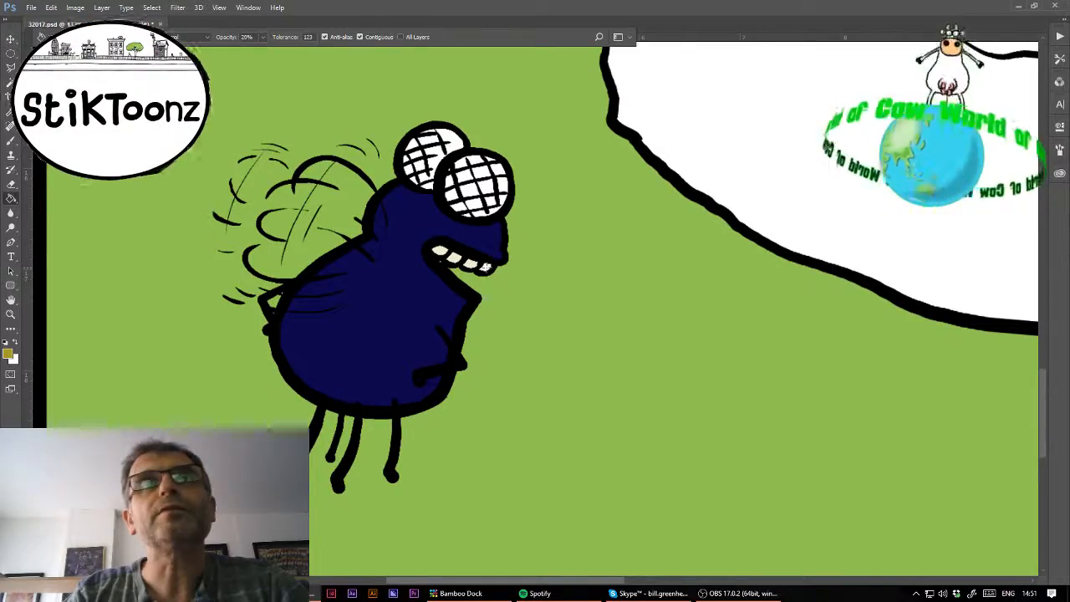
- Paint navy shading at 20% brush opacity over the lower part of both of the lower fly's eyes
click(11, 314)
drag(417, 183, 478, 189)
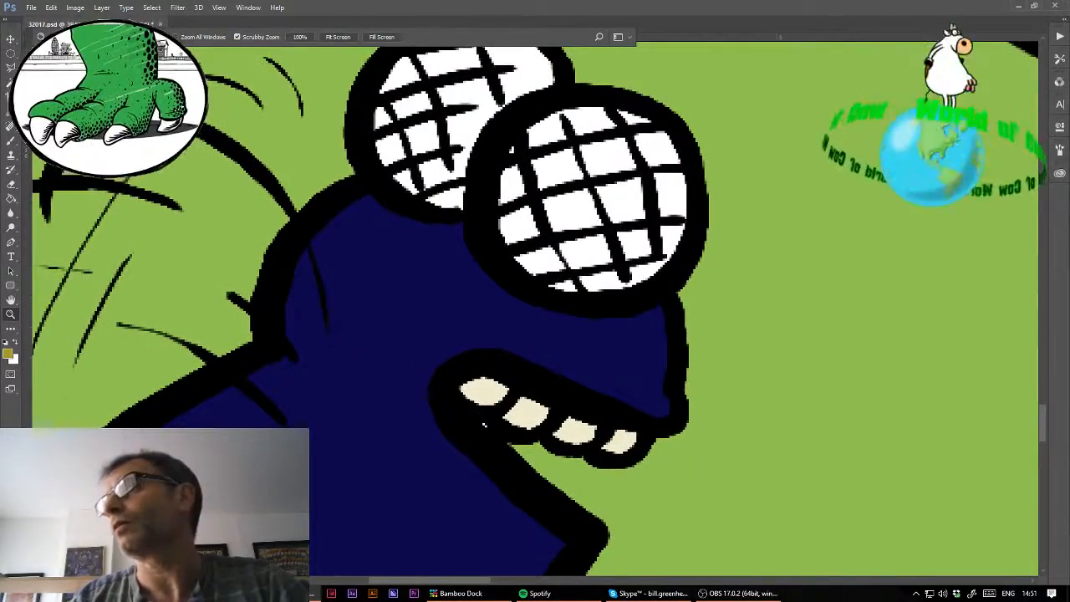
click(430, 224)
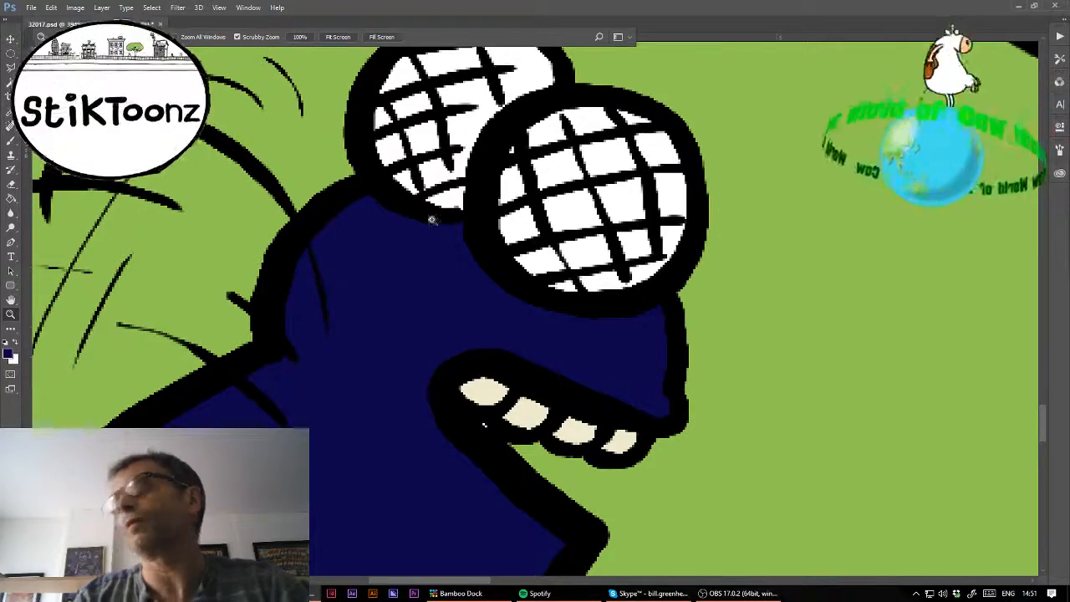
click(11, 198)
click(11, 140)
key(2)
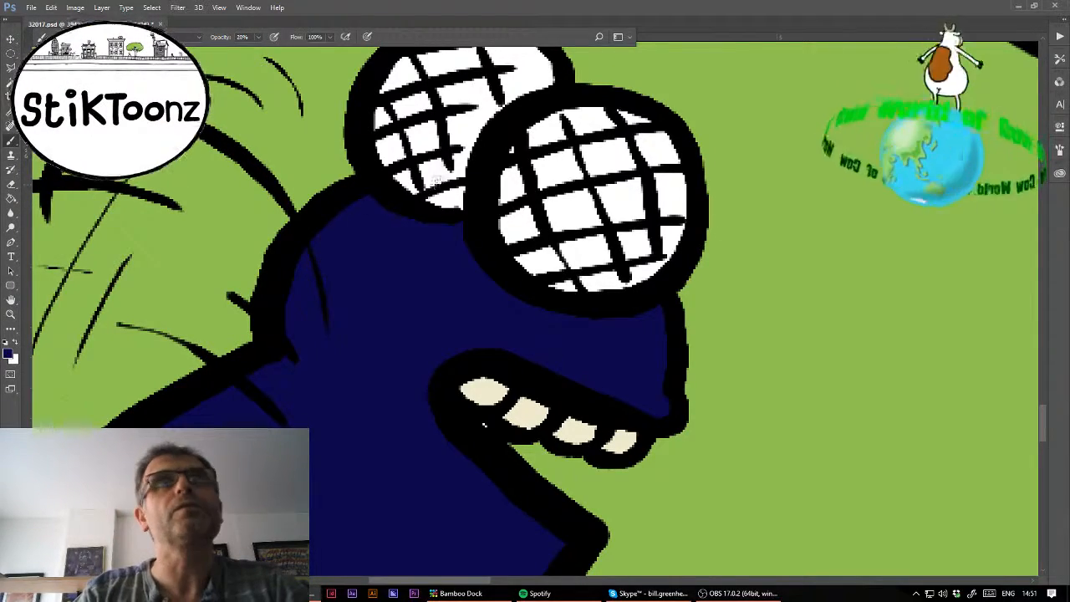
mouse_move(436, 173)
mouse_down()
mouse_move(406, 152)
mouse_move(439, 150)
mouse_move(413, 122)
mouse_move(464, 129)
mouse_up()
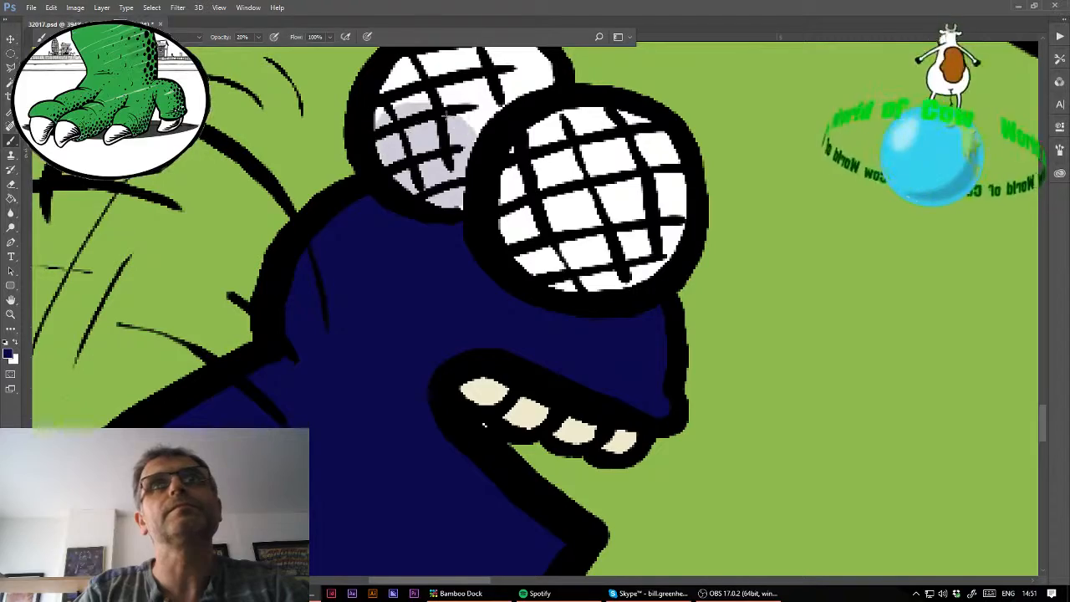
mouse_move(552, 194)
mouse_down()
mouse_move(585, 222)
mouse_move(622, 222)
mouse_up()
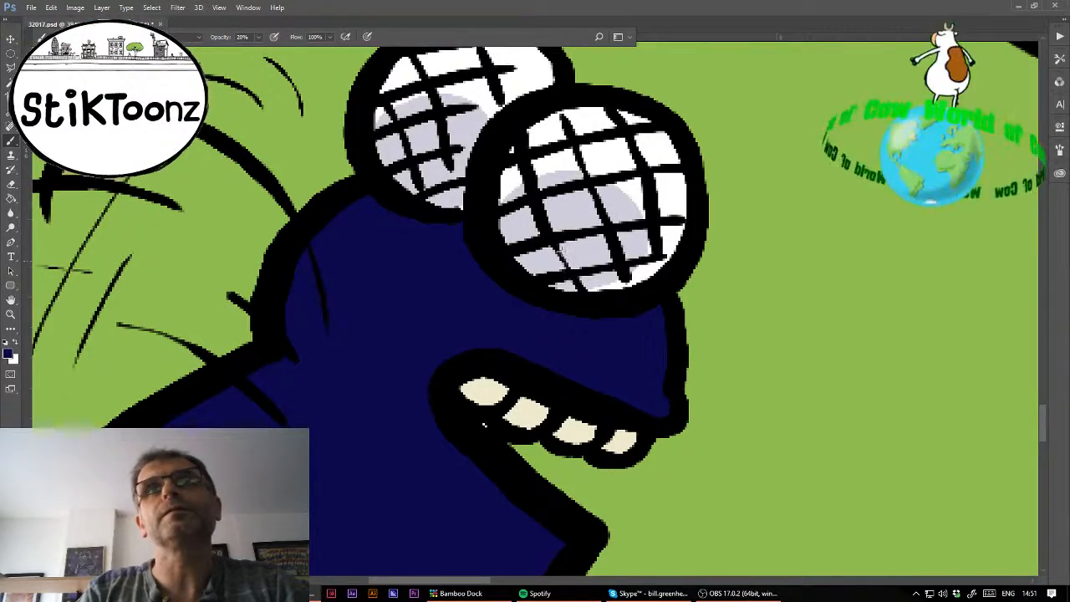
- Paint the same 20% navy shading over the lower part of both of the upper fly's eyes
scroll(319, 505, down, 5)
scroll(319, 505, up, 8)
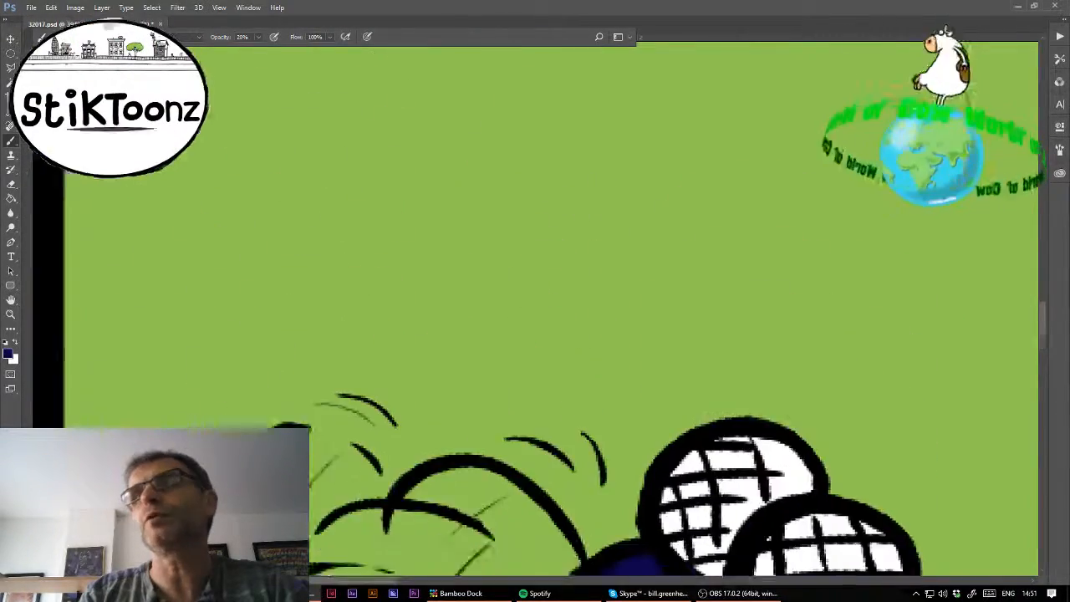
scroll(319, 505, down, 3)
mouse_move(679, 319)
mouse_down()
mouse_move(708, 313)
mouse_move(740, 341)
mouse_move(702, 294)
mouse_up()
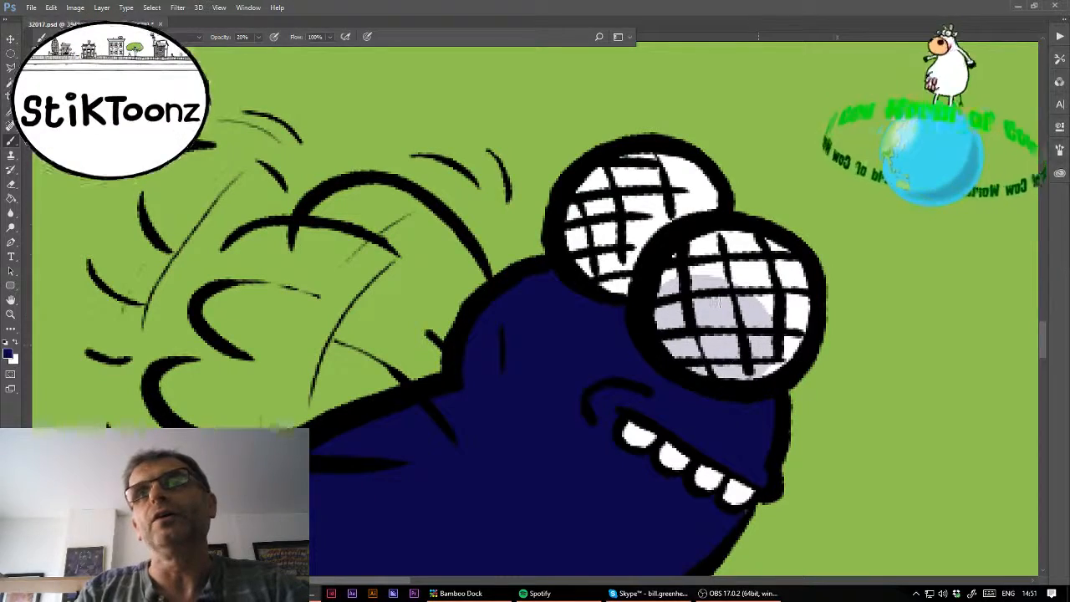
mouse_move(589, 251)
mouse_down()
mouse_move(617, 243)
mouse_move(629, 259)
mouse_up()
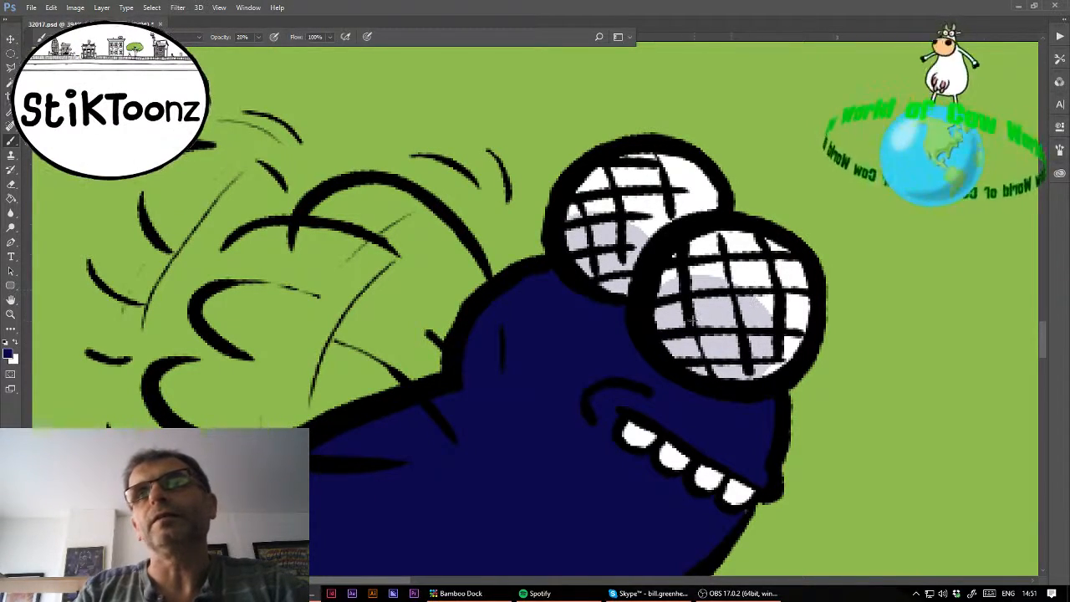
- Dab small 20% navy shadows into the individual grid cells of the upper fly's front eye
drag(738, 320, 779, 320)
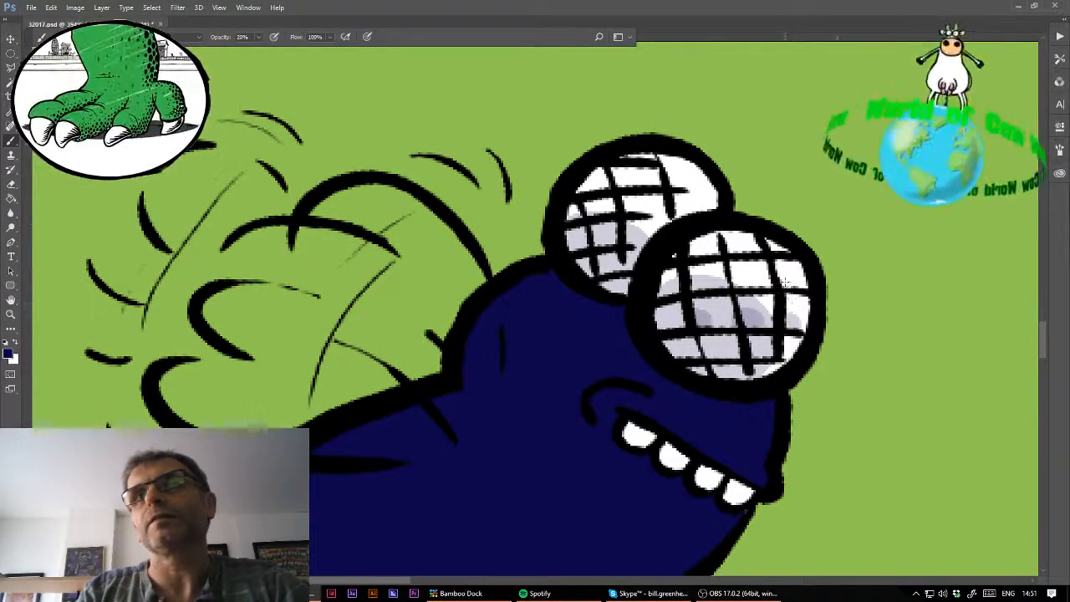
drag(785, 282, 798, 288)
drag(730, 288, 748, 279)
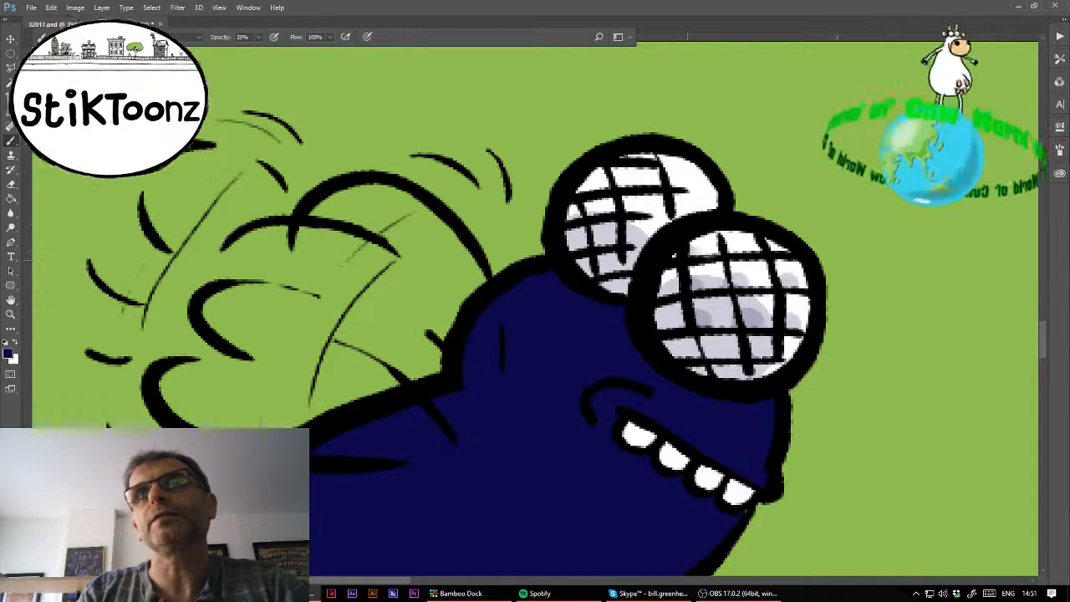
drag(706, 351, 715, 348)
mouse_move(676, 354)
mouse_down()
mouse_move(690, 357)
mouse_move(666, 321)
mouse_up()
drag(712, 367, 729, 373)
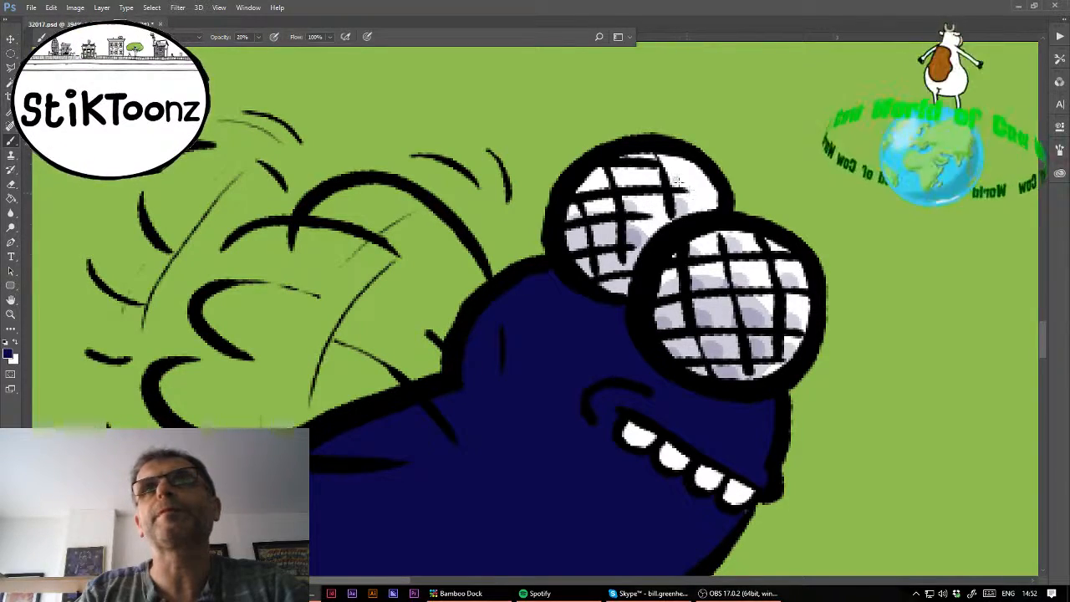
- Dab matching 20% navy shadows into the grid cells of the upper fly's rear eye
drag(587, 218, 598, 206)
drag(590, 242, 602, 231)
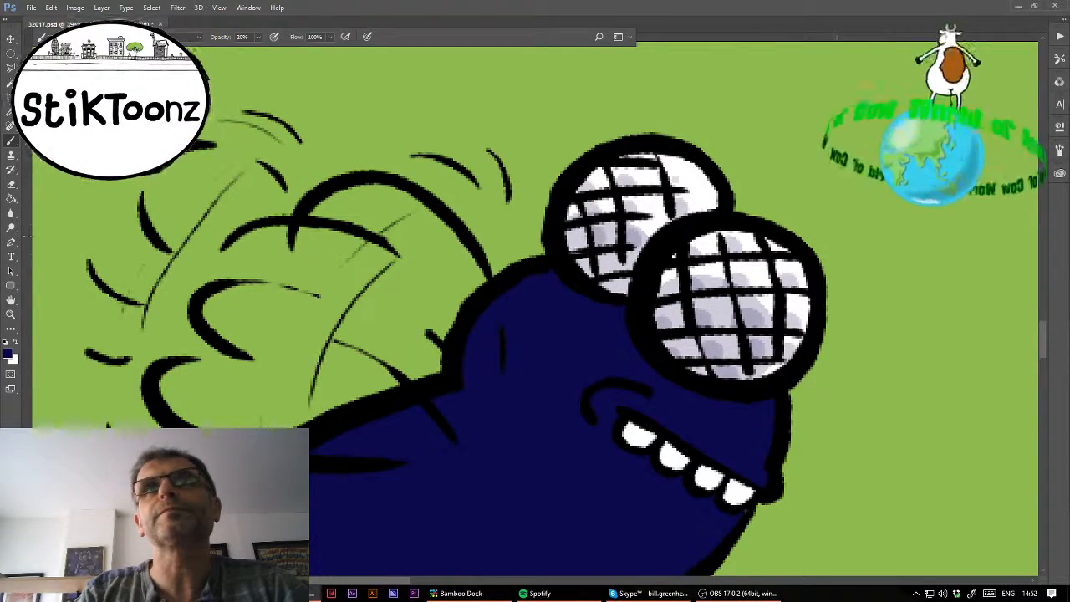
drag(596, 269, 607, 258)
drag(582, 264, 590, 274)
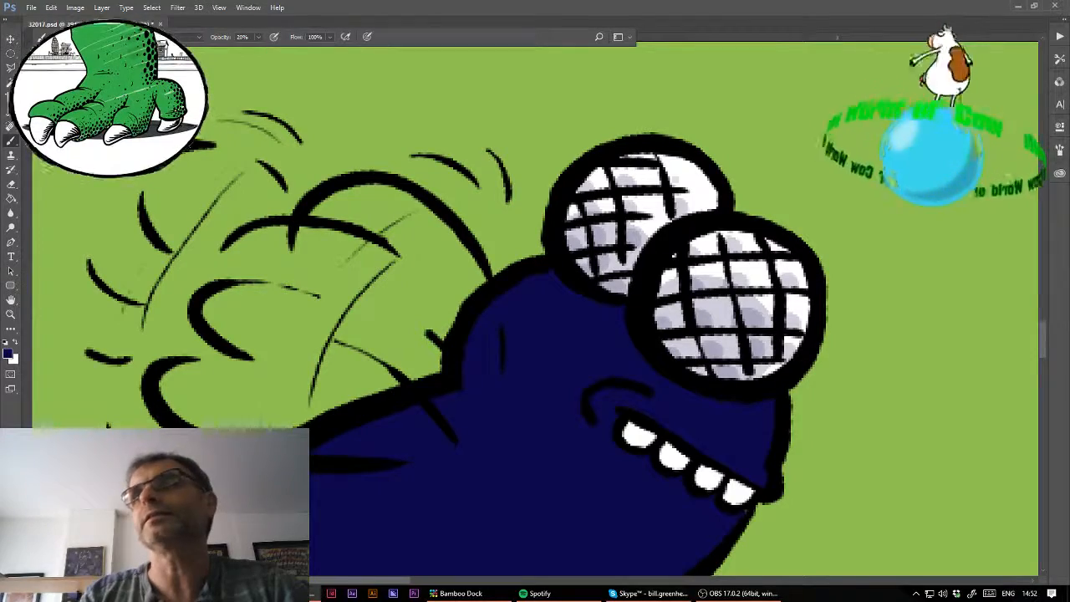
- Dab small 20% navy shadows into the individual grid cells of the lower fly's front eye
drag(778, 518, 602, 108)
drag(910, 460, 761, 322)
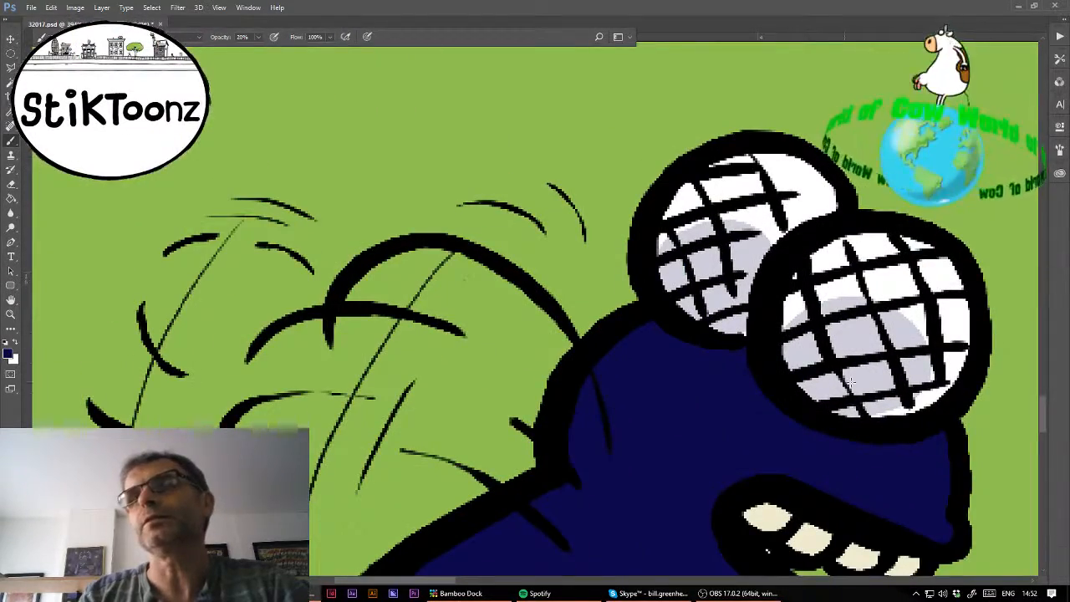
mouse_move(851, 383)
mouse_down()
mouse_move(859, 387)
mouse_move(812, 391)
mouse_up()
click(878, 410)
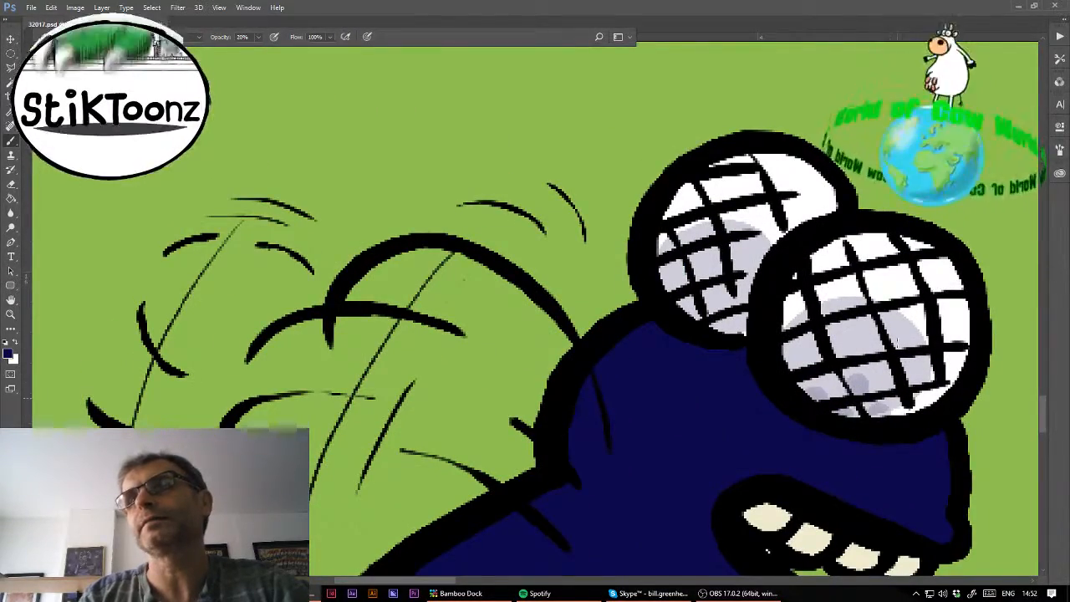
click(902, 340)
click(840, 346)
click(793, 360)
click(904, 375)
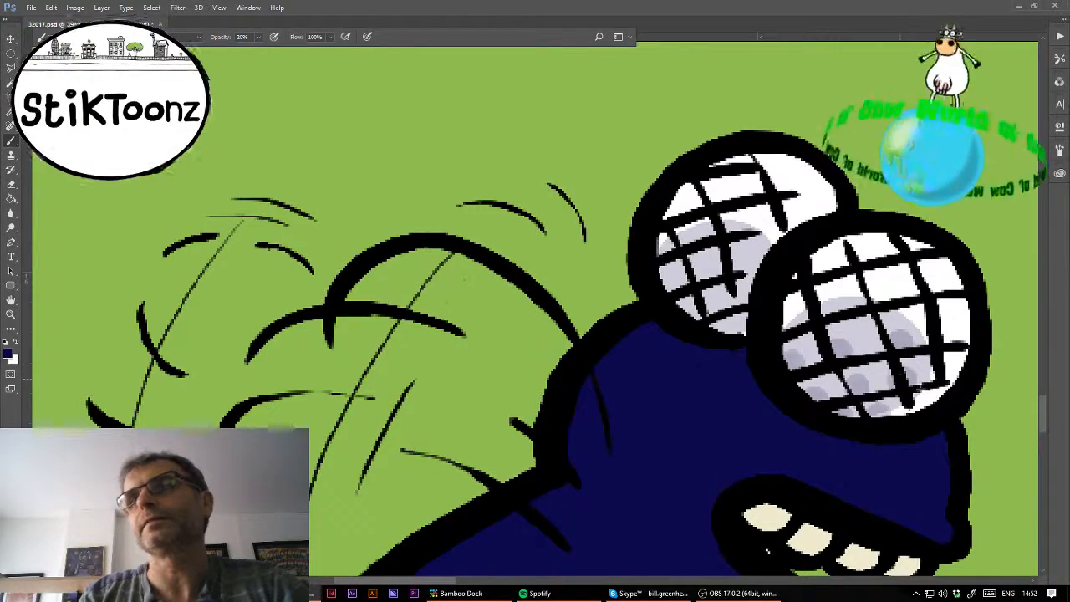
click(919, 399)
click(959, 366)
click(951, 333)
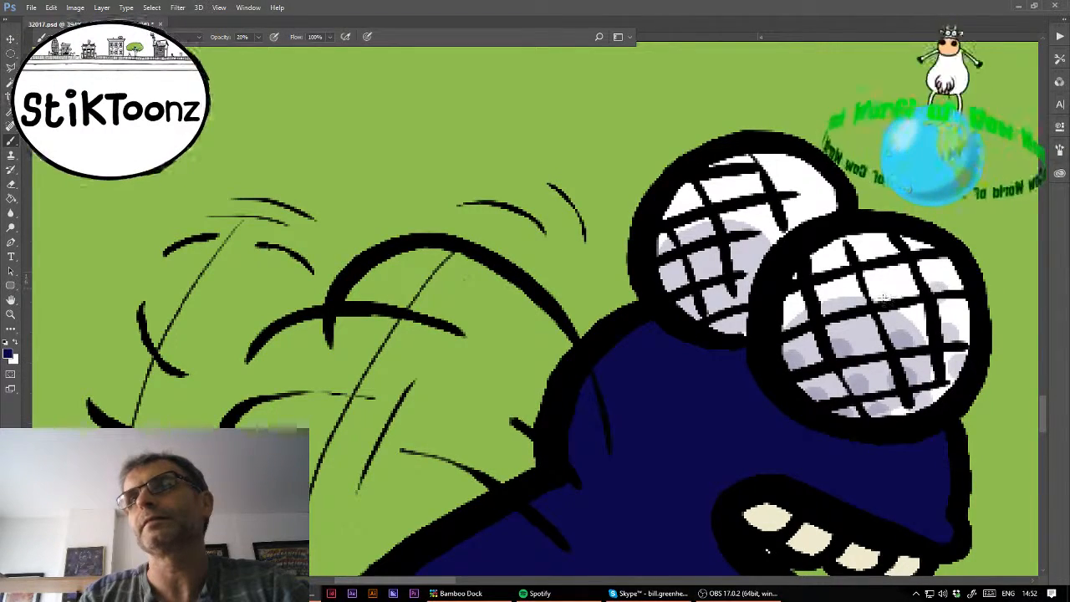
click(788, 321)
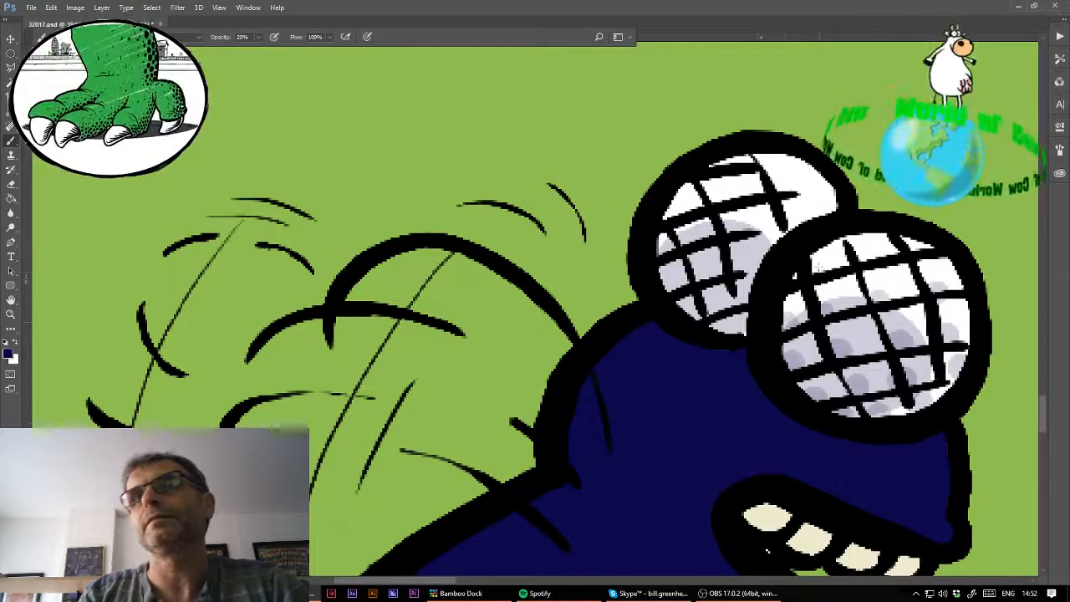
click(823, 264)
- Dab matching 20% navy shadows into the grid cells of the lower fly's rear eye
click(733, 325)
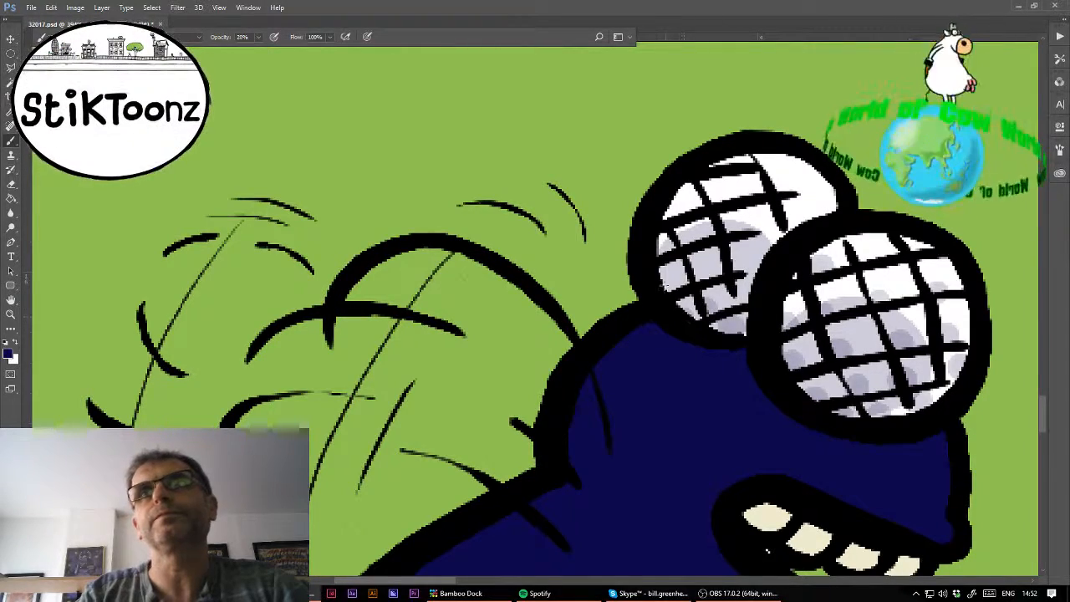
click(669, 284)
click(700, 271)
click(685, 242)
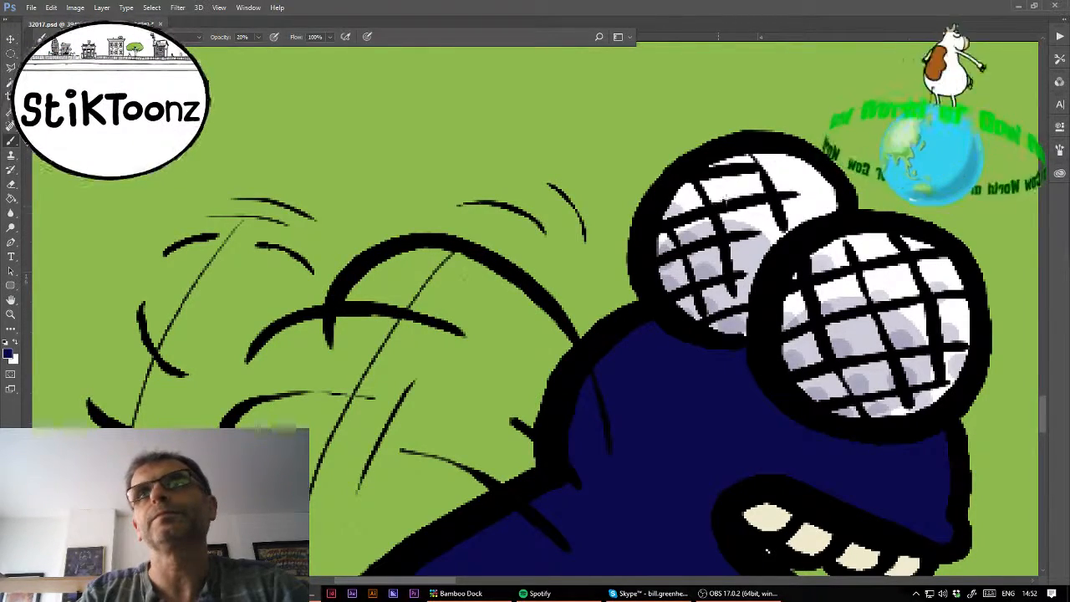
click(721, 203)
click(730, 220)
click(780, 183)
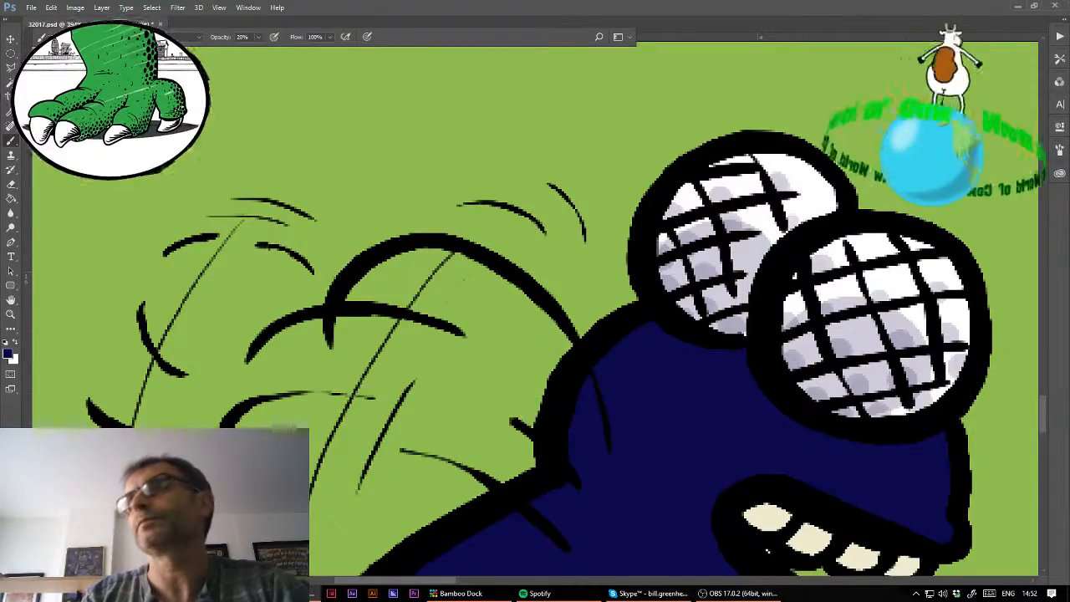
- Fill the large face with solid orange at 100% opacity
key(ctrl+0)
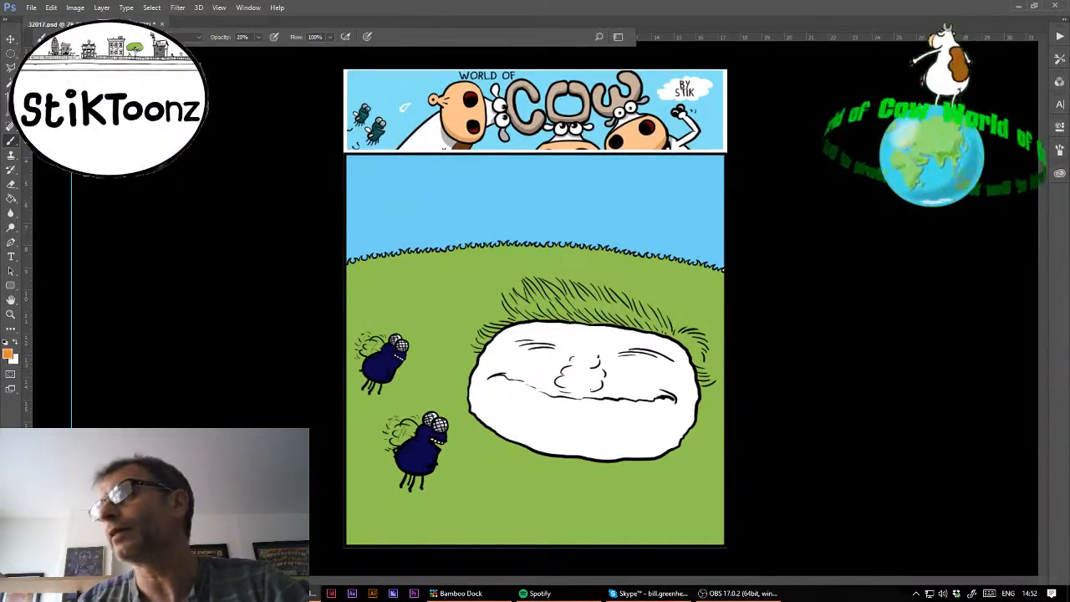
key(g)
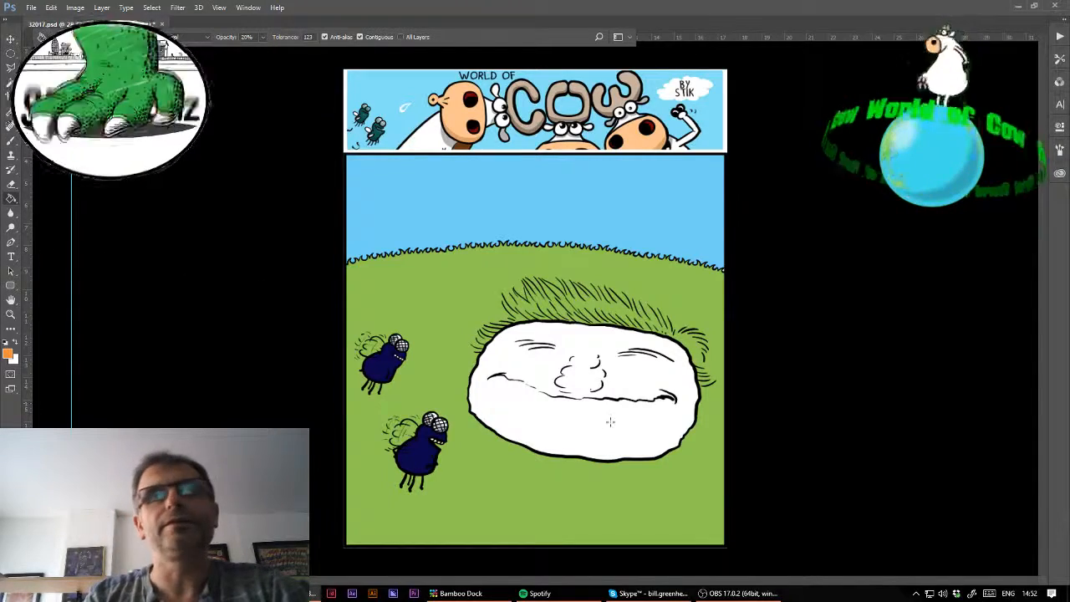
click(609, 426)
key(ctrl+z)
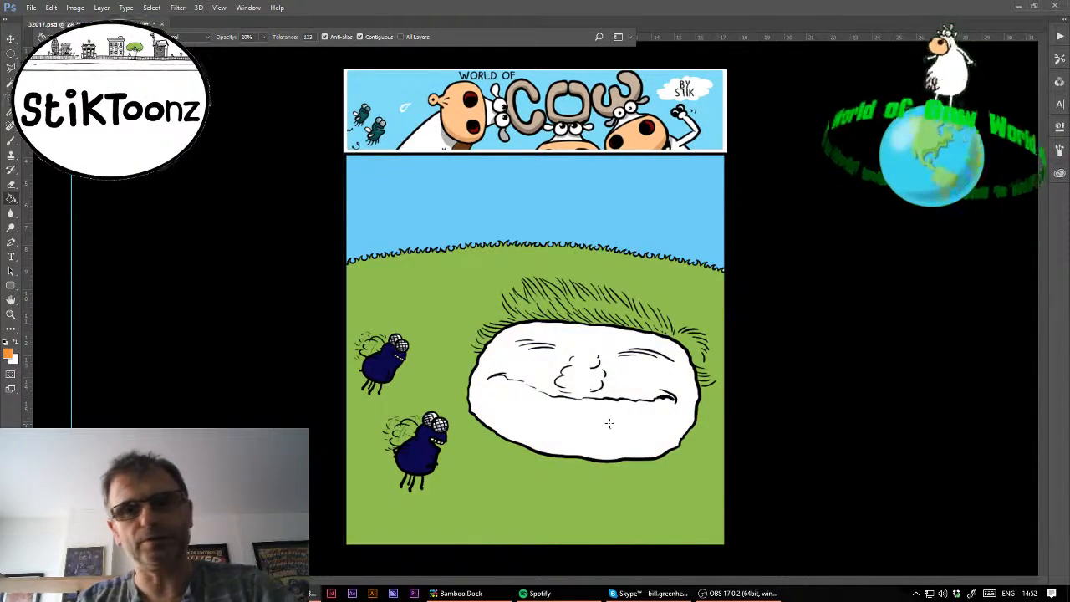
key(0)
click(600, 432)
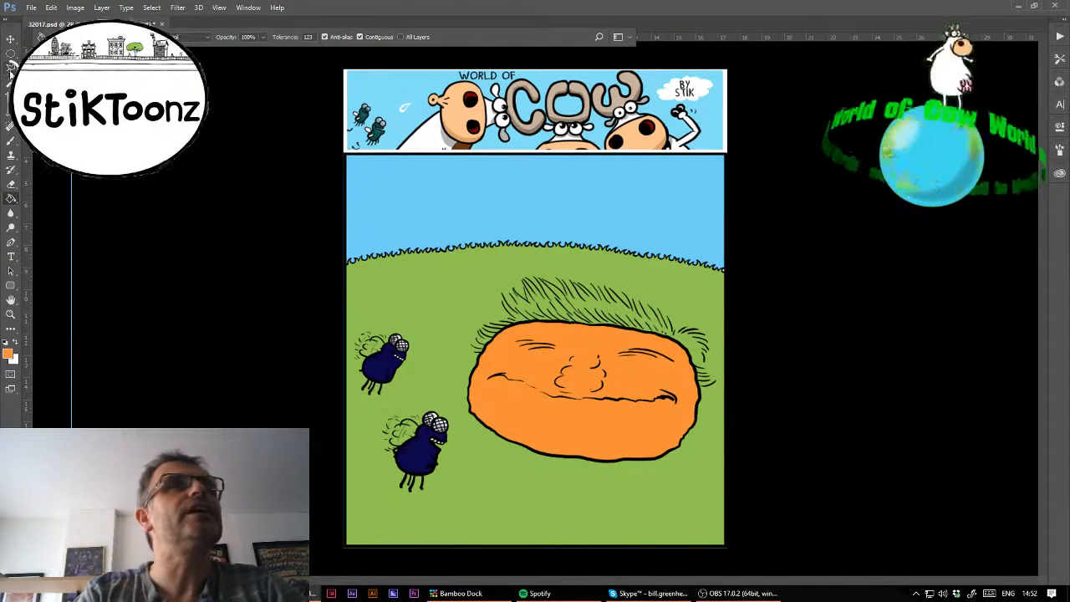
- Lasso around the face's hair, fill it with pale yellow, and tint it with dark yellow at 30% opacity
click(11, 67)
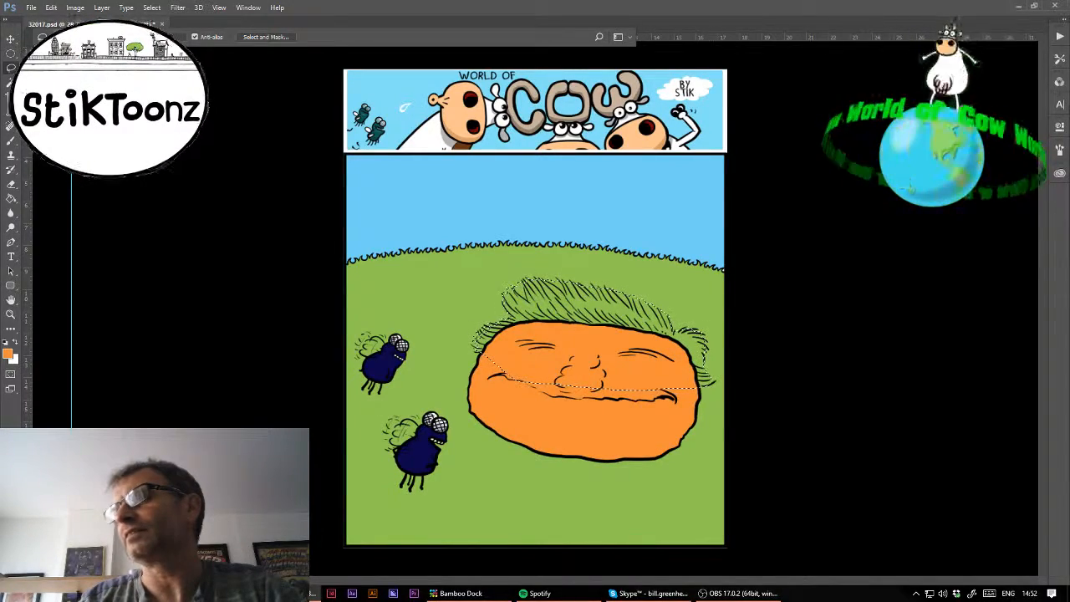
click(11, 199)
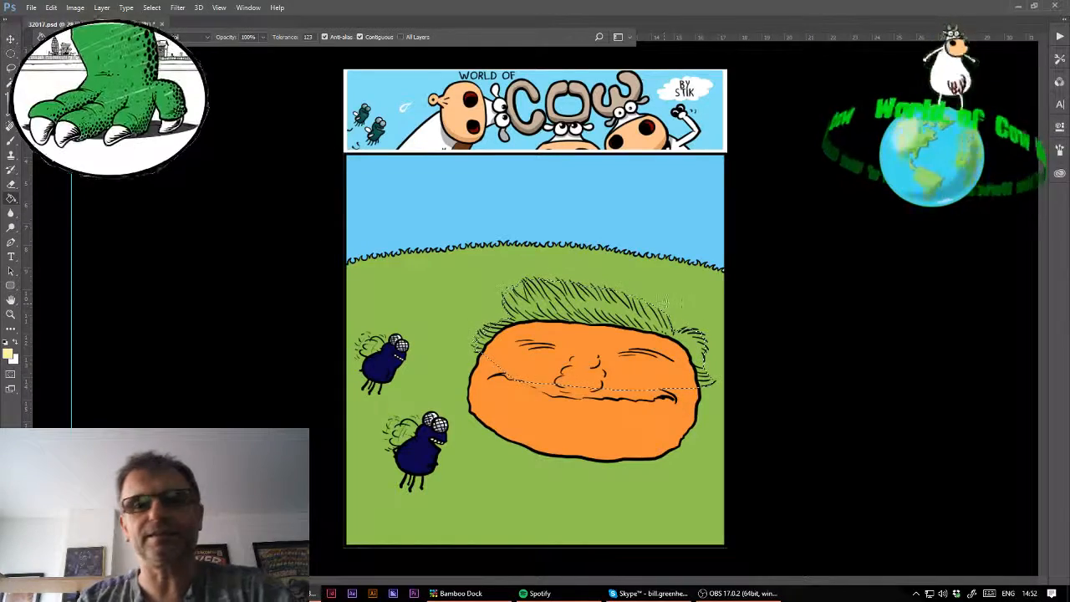
click(650, 324)
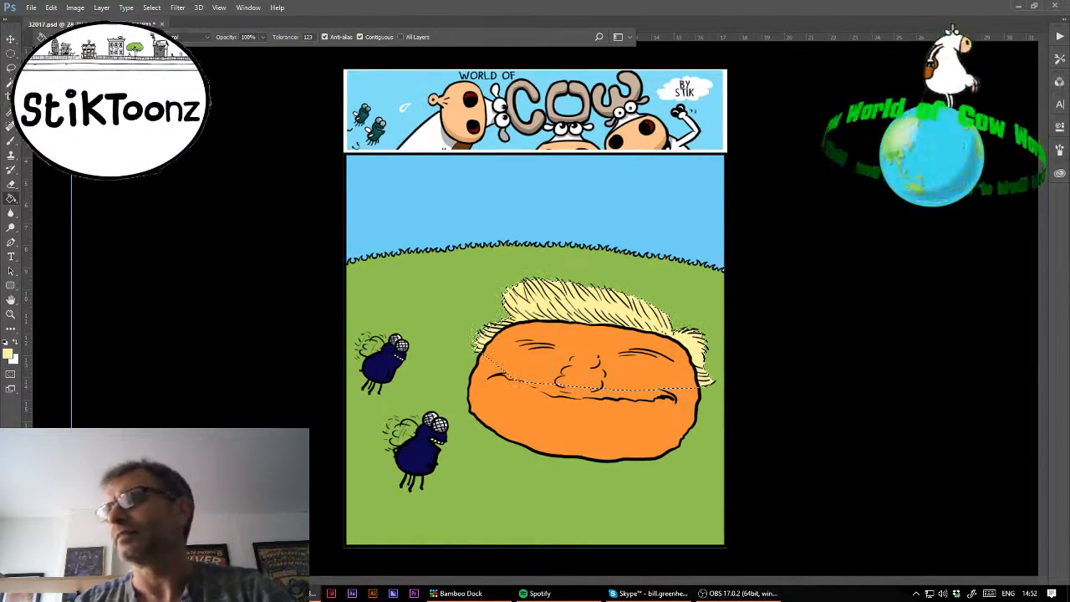
key(3)
click(605, 325)
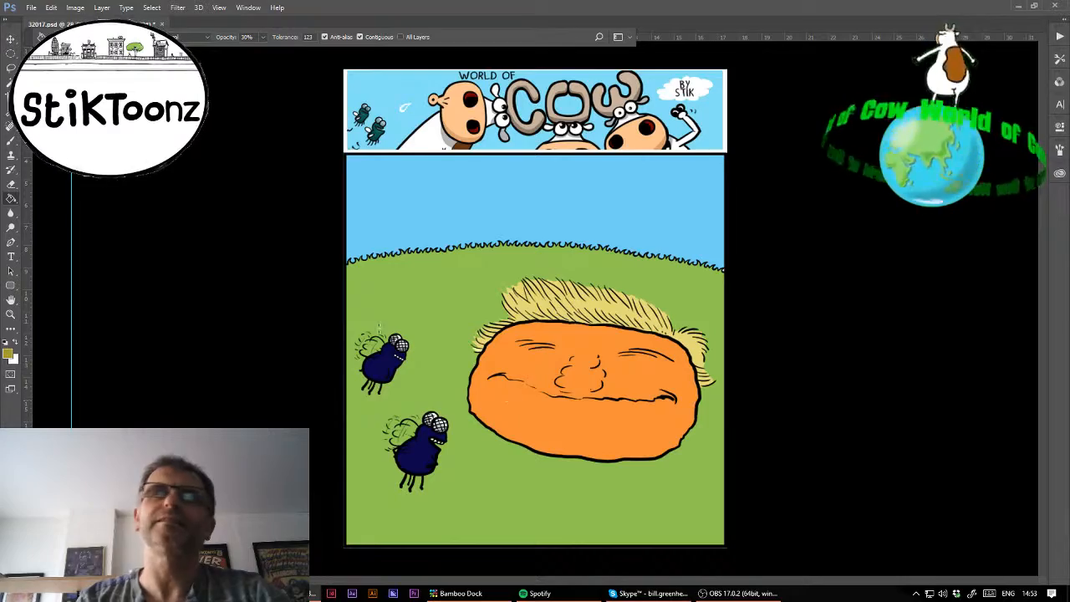
- Lasso shadow shapes beneath and along the right side of the nose and fill them with dark brown at 30% opacity
key(z)
drag(539, 426, 689, 439)
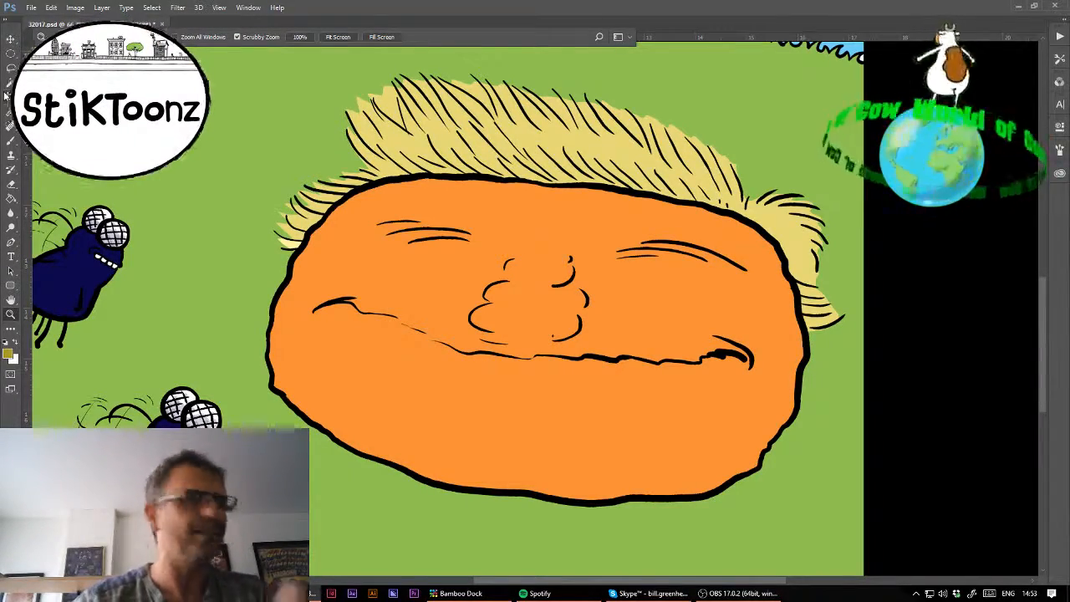
click(11, 67)
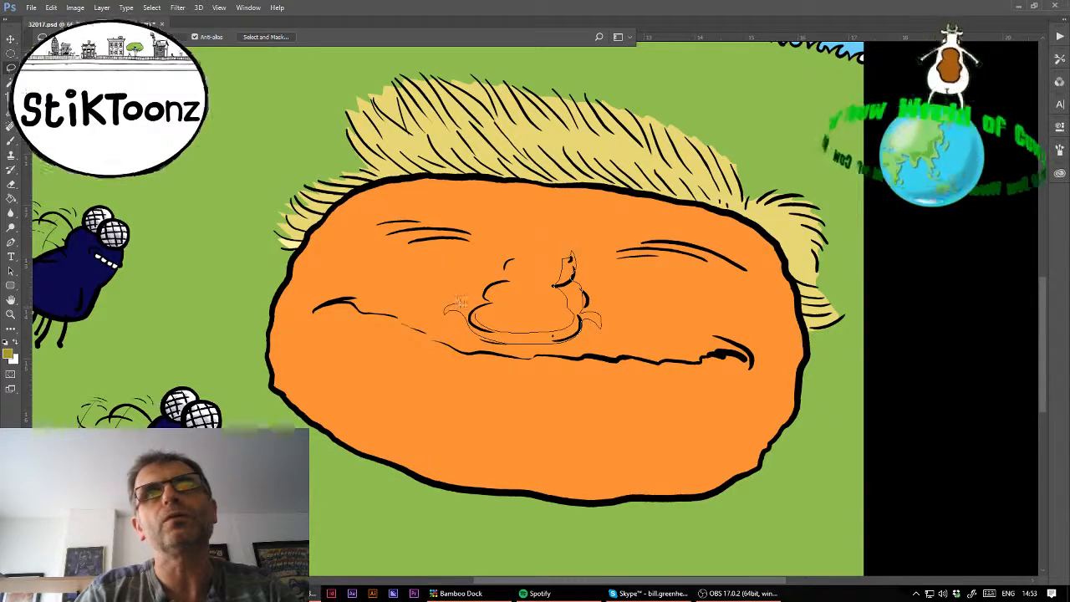
drag(473, 313, 469, 310)
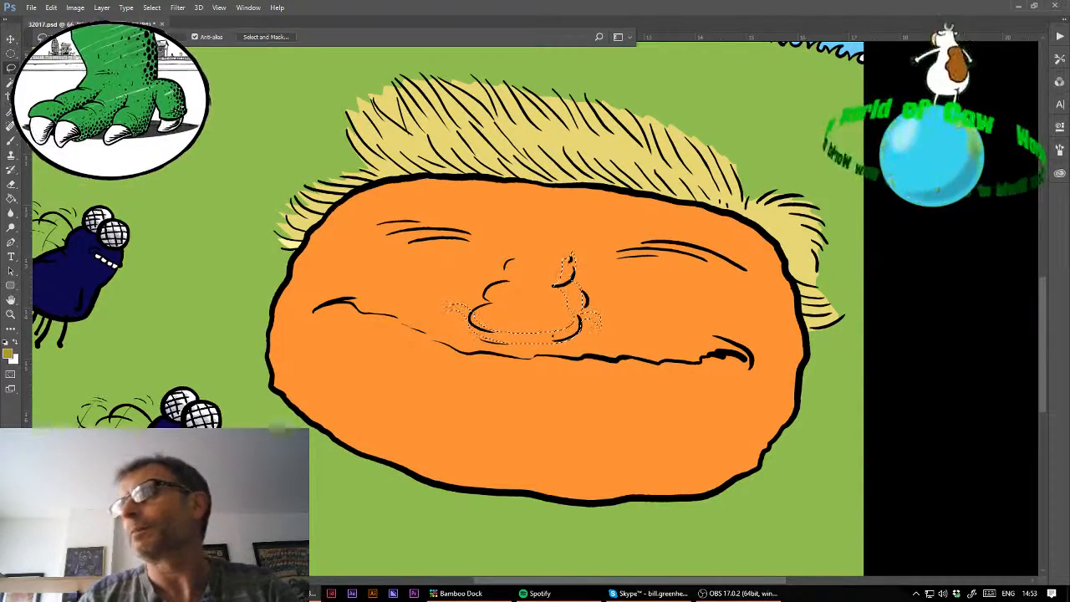
key(g)
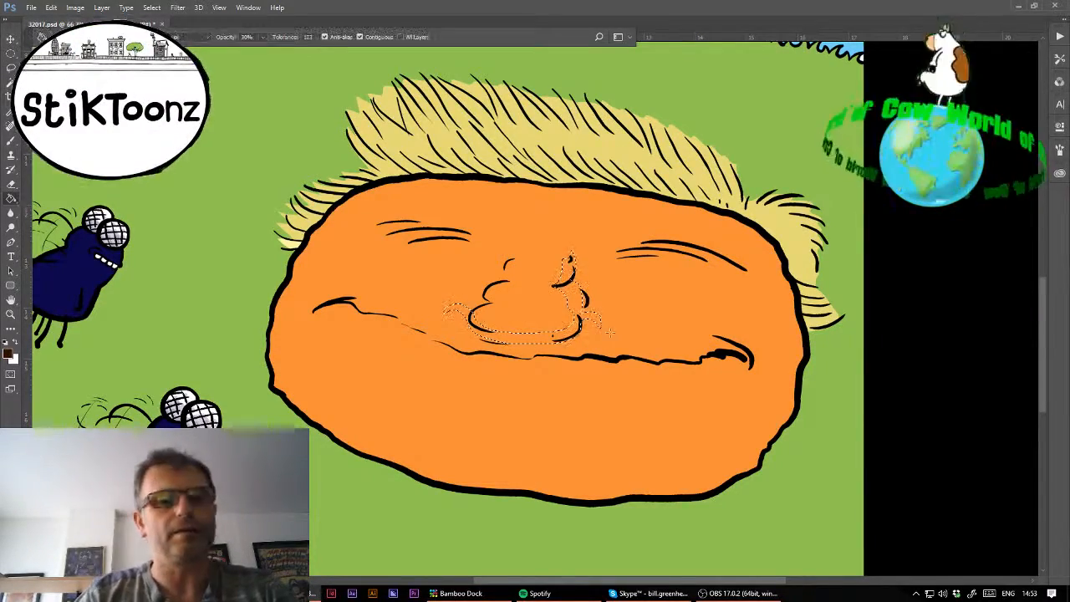
click(554, 338)
key(ctrl+d)
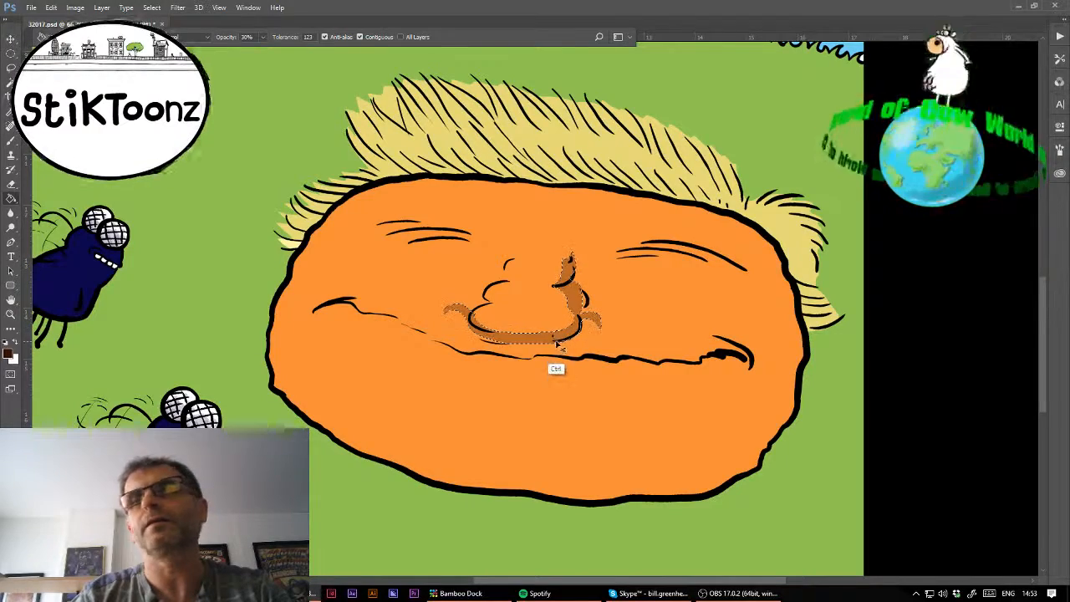
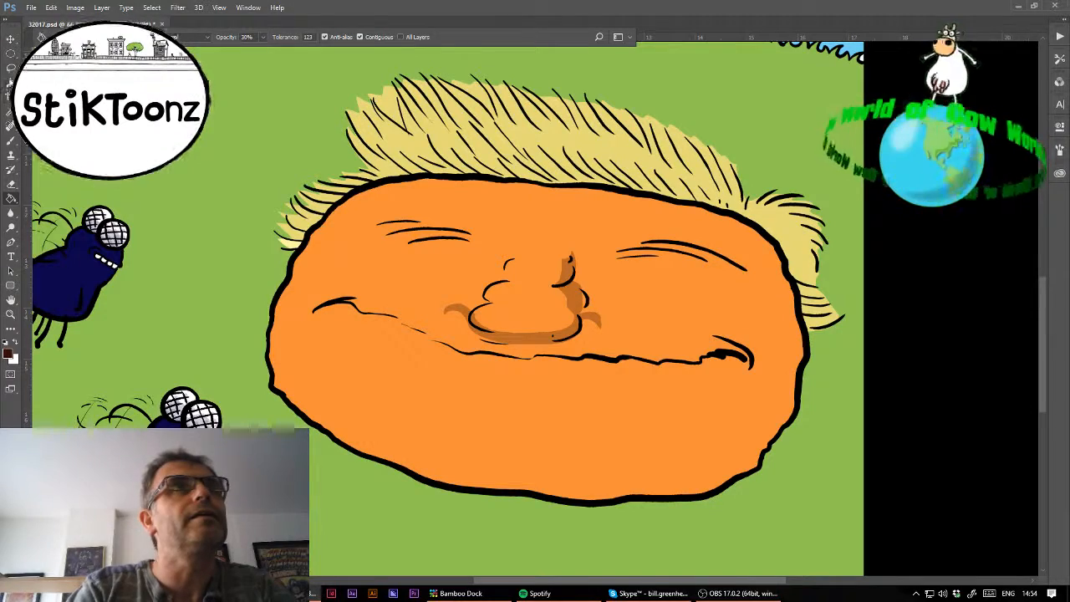
- Lasso shadow shapes around both eyes and along the top of the mouth and fill them with dark brown at 30% opacity
key(l)
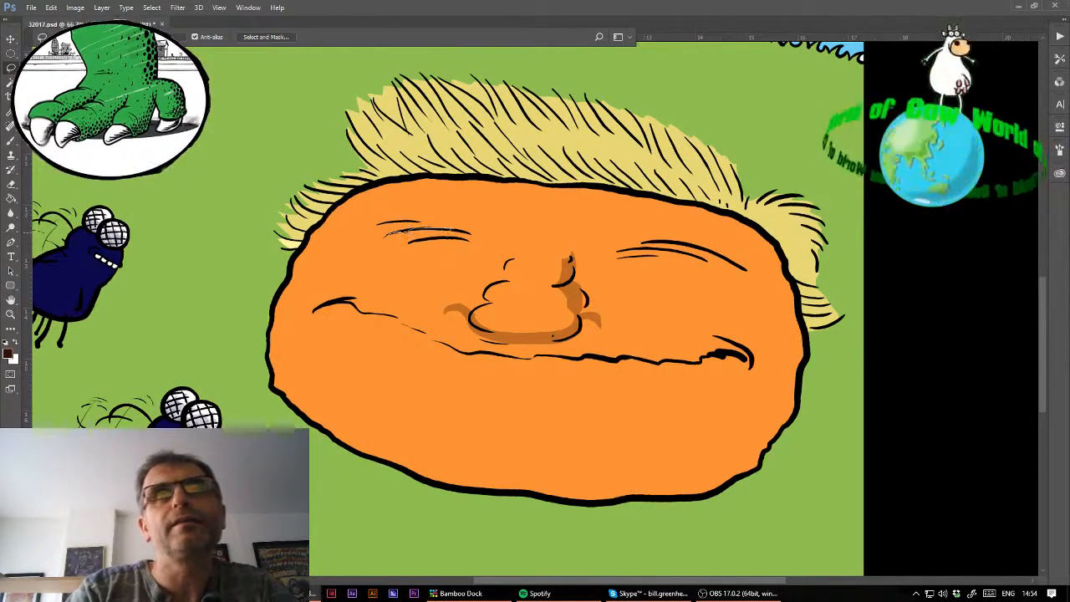
drag(393, 240, 390, 241)
mouse_move(700, 265)
mouse_down()
mouse_move(617, 261)
mouse_move(689, 253)
mouse_move(740, 271)
mouse_move(617, 264)
mouse_move(672, 280)
mouse_move(727, 277)
mouse_move(625, 278)
mouse_up()
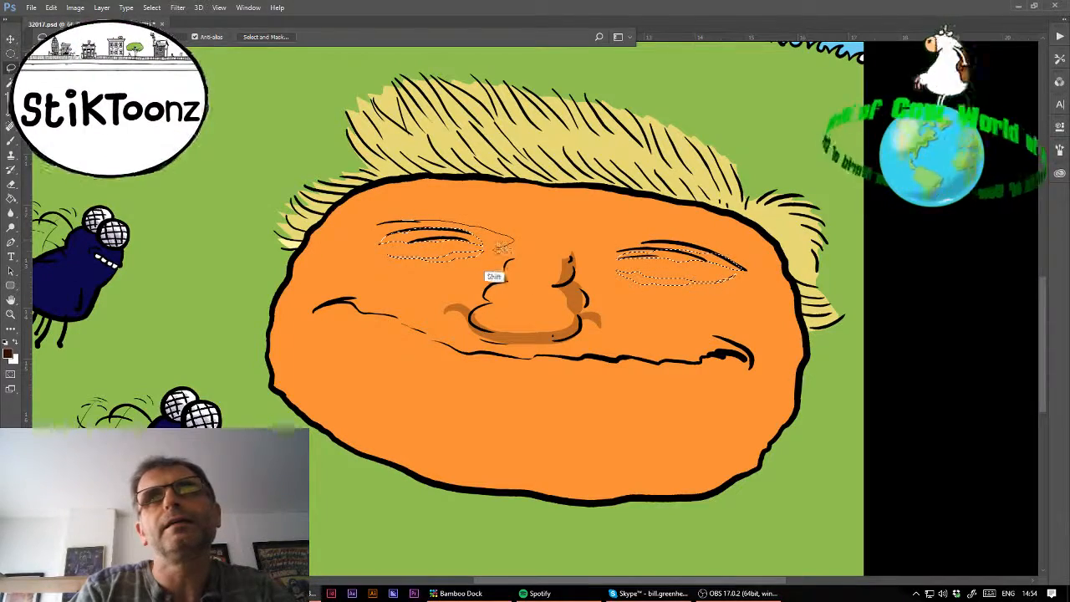
mouse_move(493, 249)
mouse_down()
mouse_move(517, 245)
mouse_move(497, 228)
mouse_move(448, 221)
mouse_move(437, 251)
mouse_up()
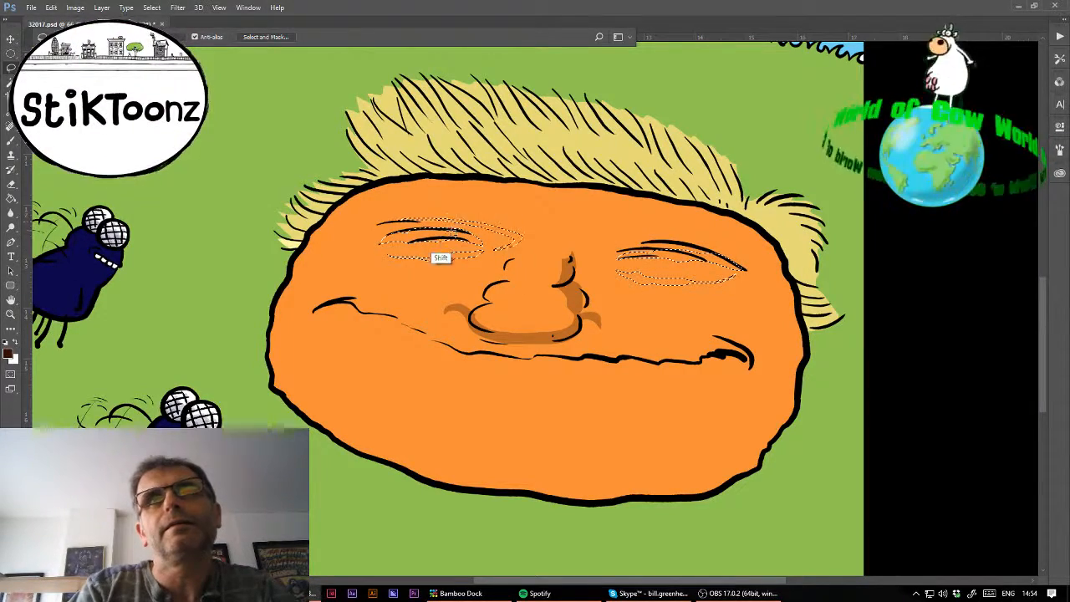
mouse_move(574, 255)
mouse_down()
mouse_move(650, 240)
mouse_move(728, 245)
mouse_move(643, 235)
mouse_move(576, 241)
mouse_move(580, 273)
mouse_up()
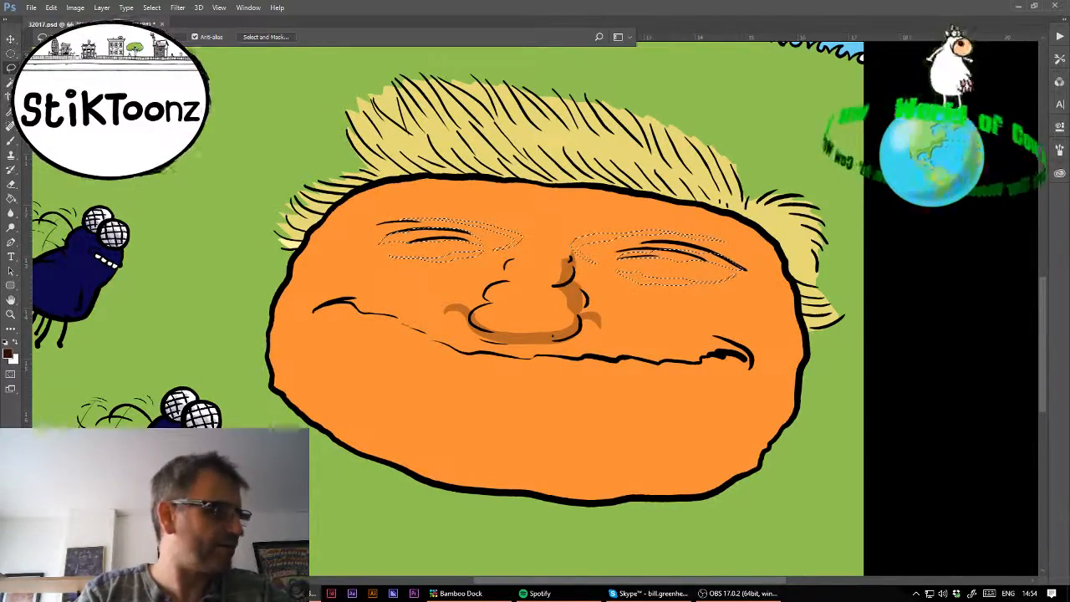
mouse_move(402, 322)
mouse_down()
mouse_move(488, 351)
mouse_move(696, 357)
mouse_move(709, 347)
mouse_move(682, 332)
mouse_move(611, 324)
mouse_move(700, 329)
mouse_move(744, 348)
mouse_move(752, 374)
mouse_move(732, 363)
mouse_move(471, 358)
mouse_move(391, 319)
mouse_move(325, 305)
mouse_move(439, 306)
mouse_move(356, 301)
mouse_move(422, 319)
mouse_up()
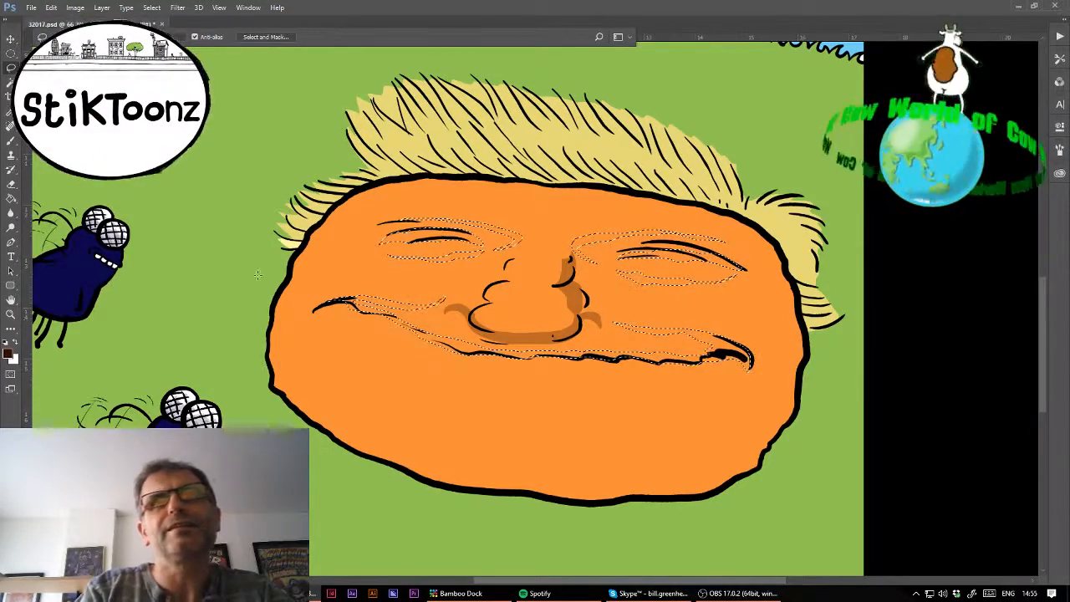
key(g)
click(455, 359)
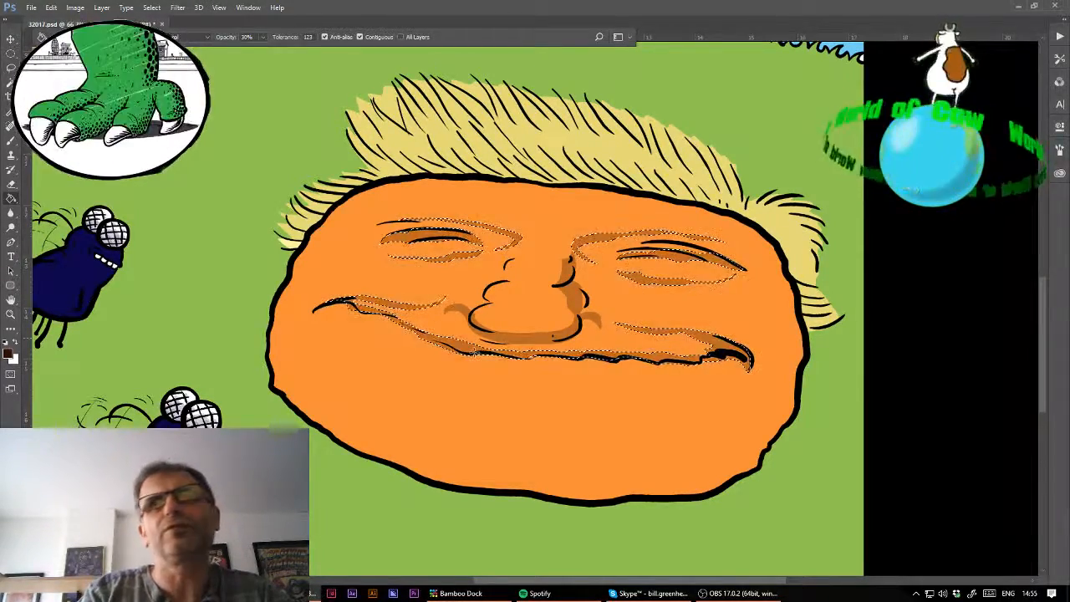
key(ctrl+d)
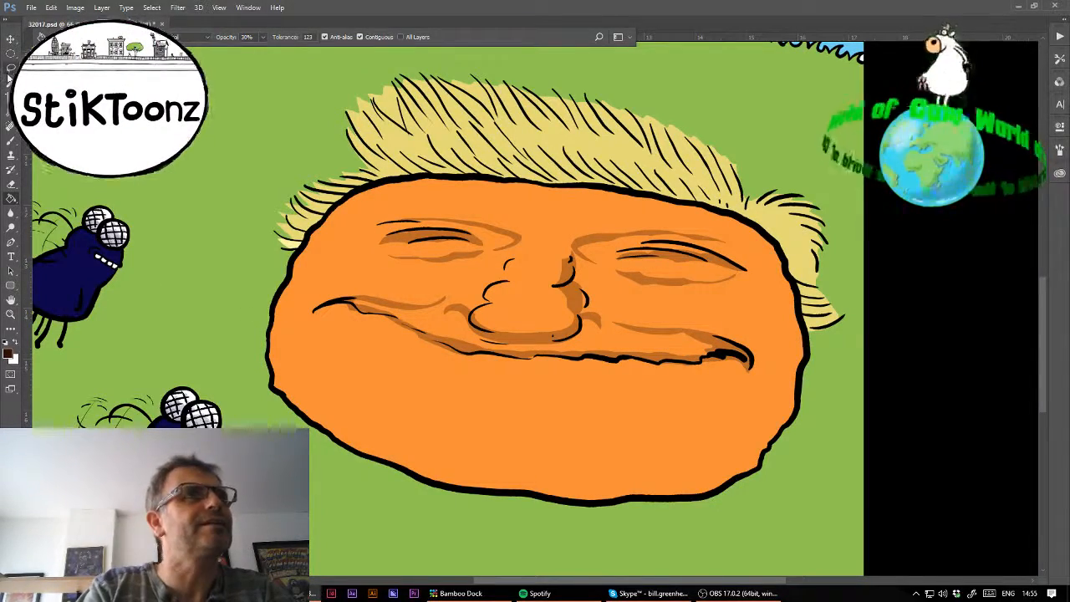
- Lasso a curved shadow with a forked end below the mouth and fill it with dark brown at 30% opacity
key(l)
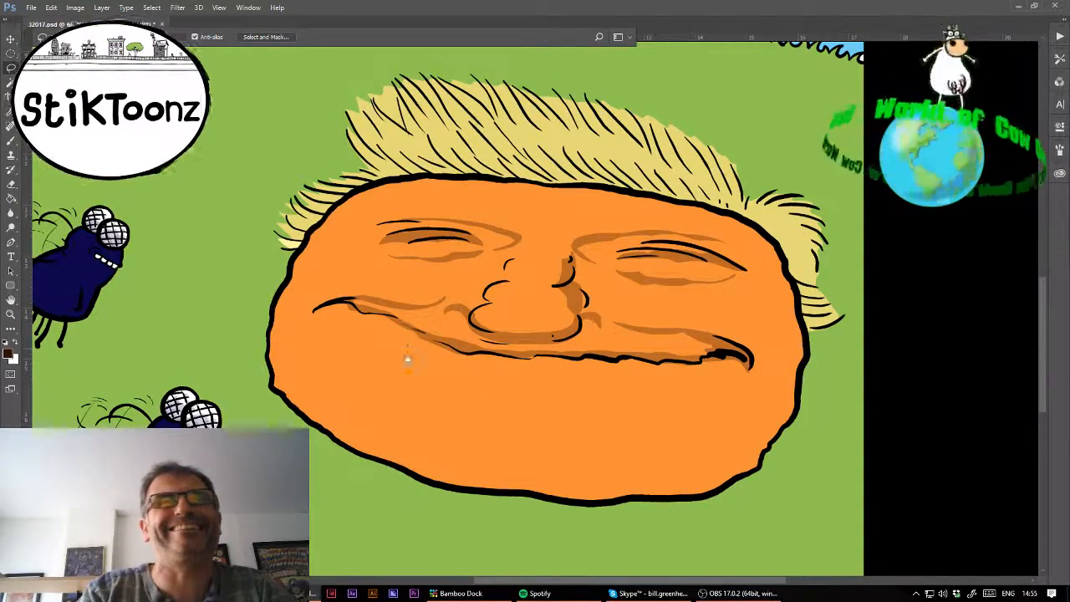
drag(407, 357, 428, 367)
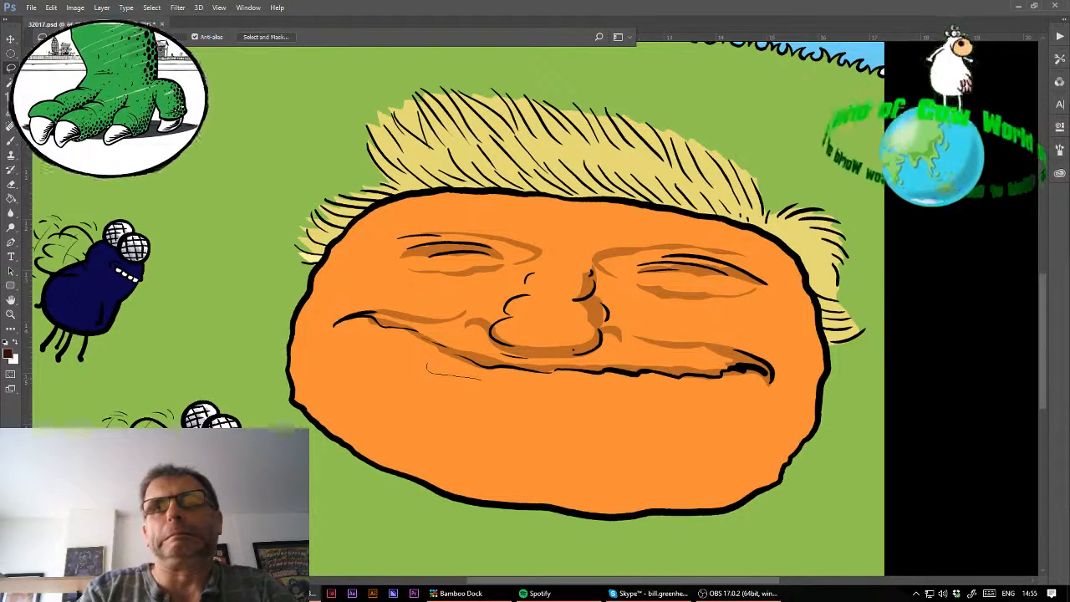
drag(495, 383, 590, 387)
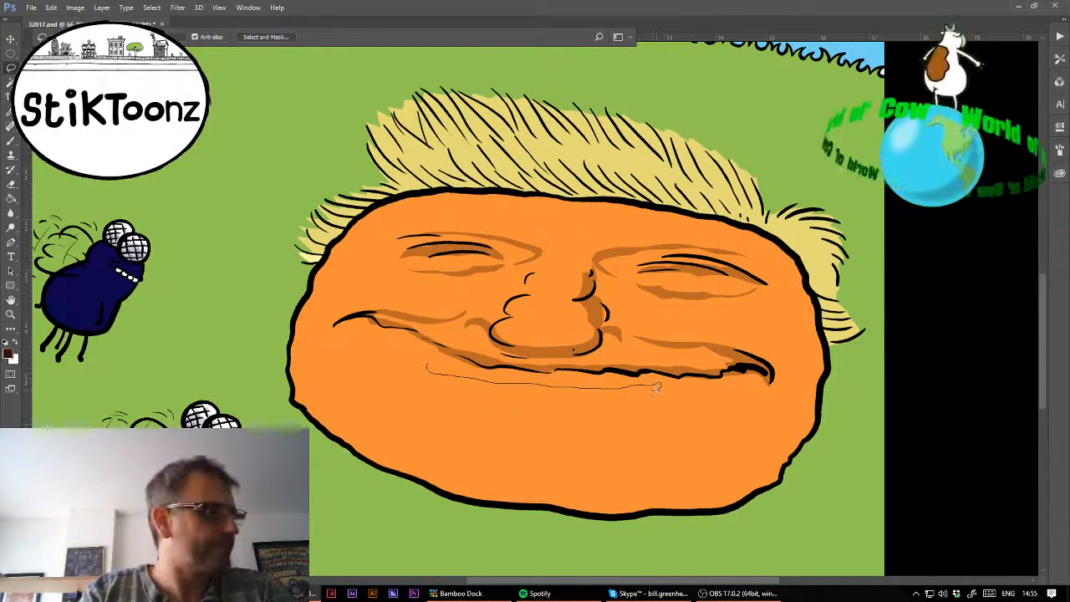
mouse_move(656, 387)
mouse_down()
mouse_move(616, 407)
mouse_move(620, 437)
mouse_move(573, 402)
mouse_up()
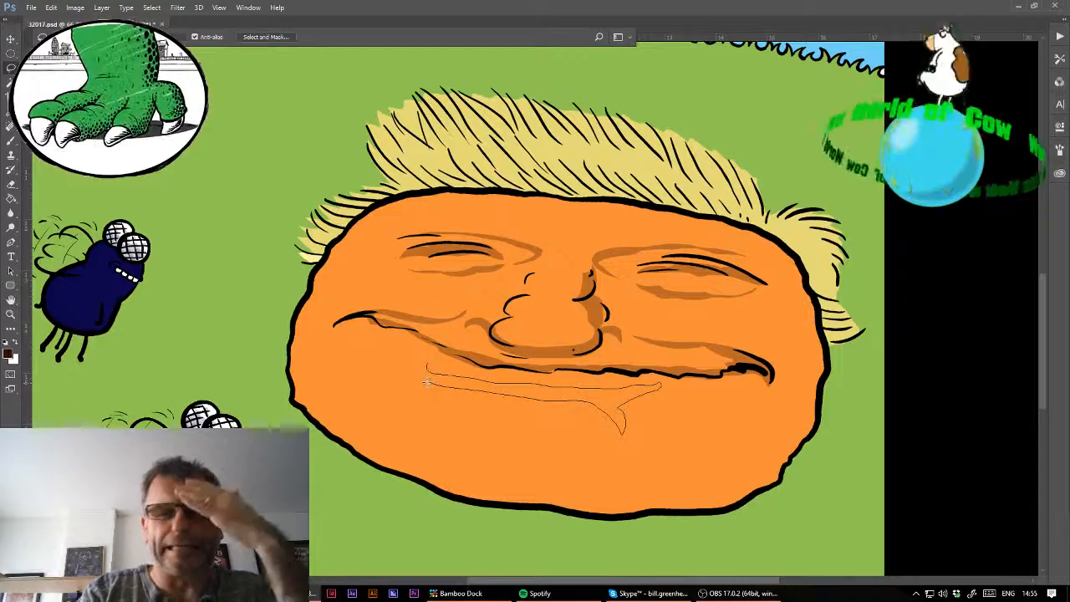
drag(428, 383, 418, 366)
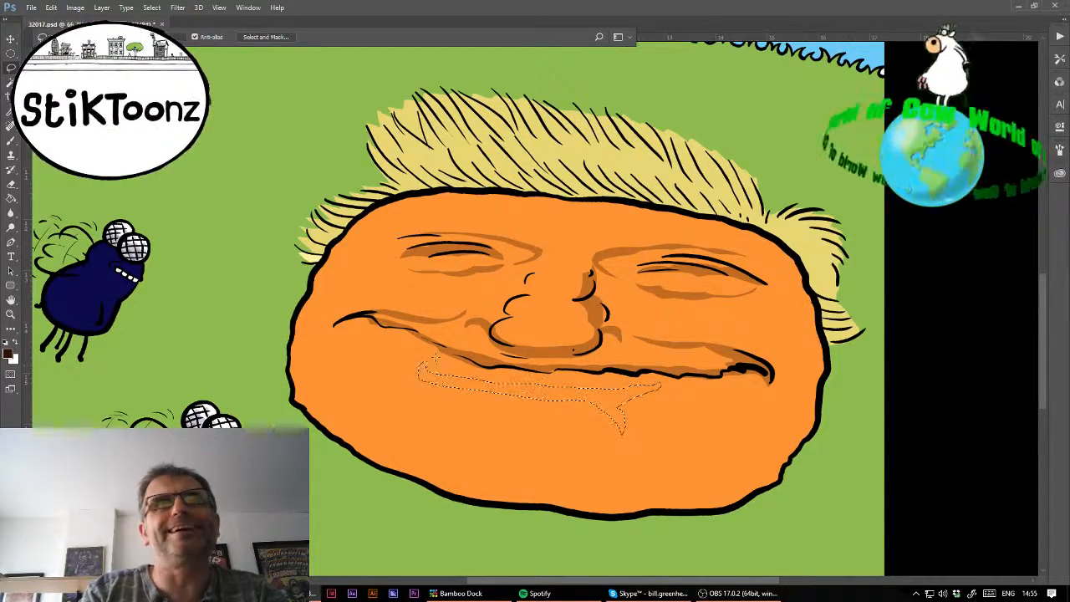
key(g)
click(494, 397)
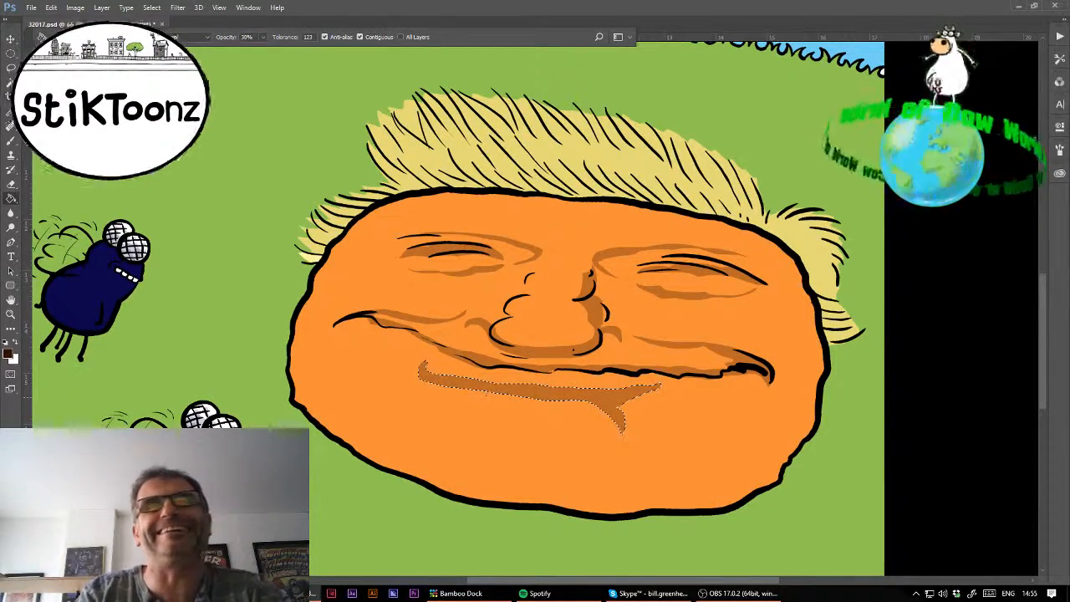
key(ctrl+d)
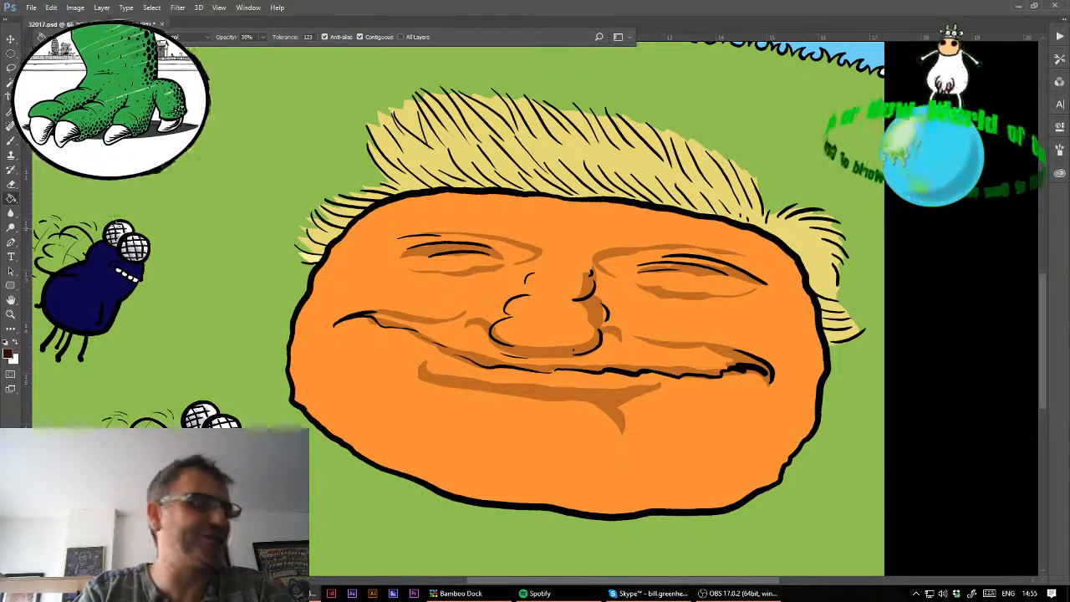
- Lasso a shadow band along the face's chin and right edge and fill it with dark brown at 30% opacity
key(l)
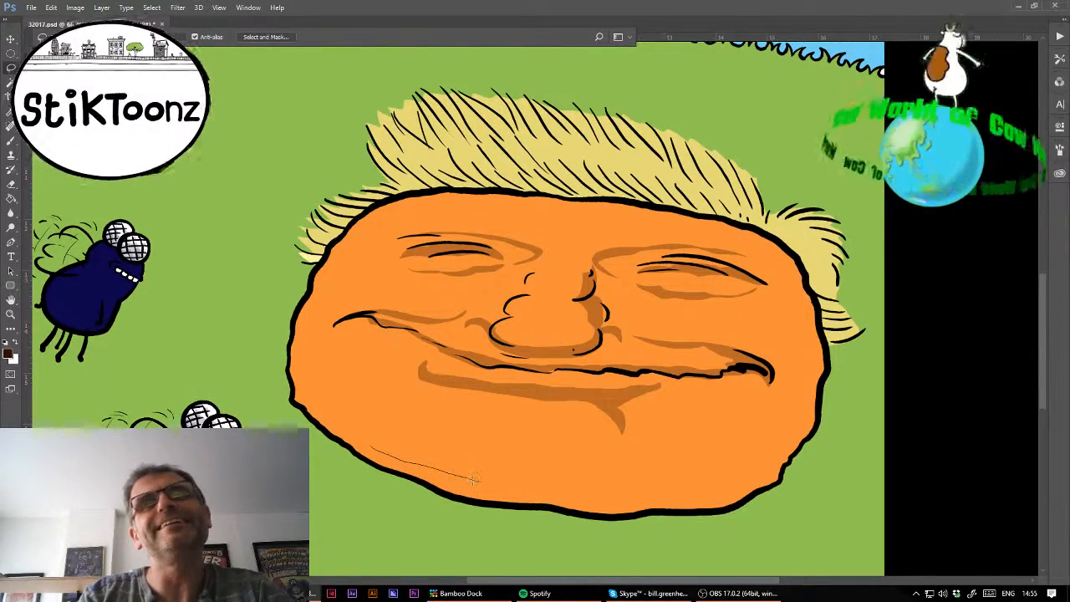
mouse_move(473, 479)
mouse_down()
mouse_move(530, 494)
mouse_move(615, 489)
mouse_move(655, 483)
mouse_move(686, 456)
mouse_up()
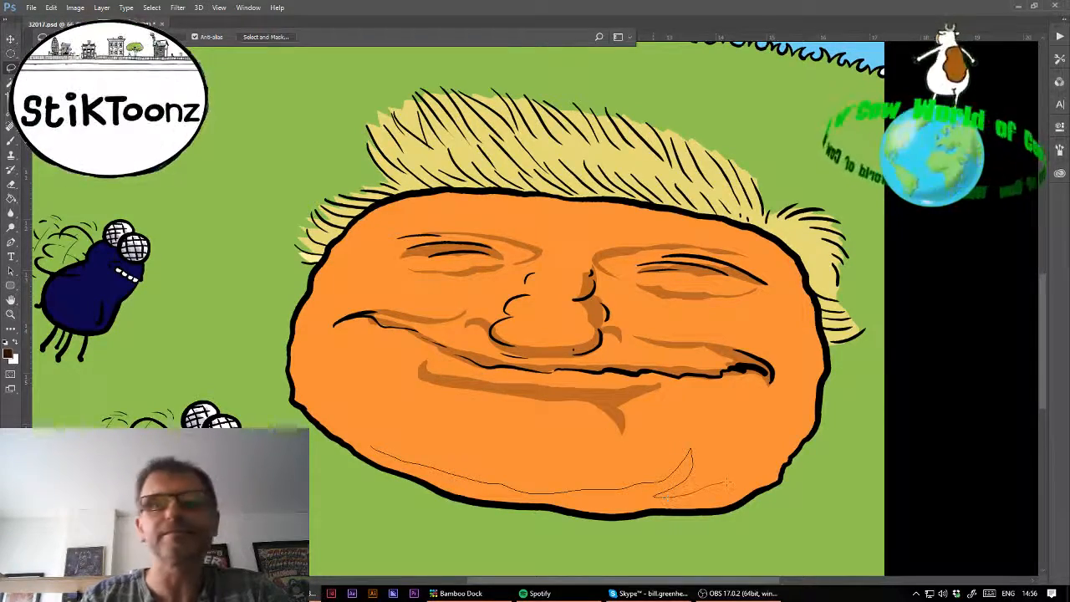
drag(807, 390, 807, 386)
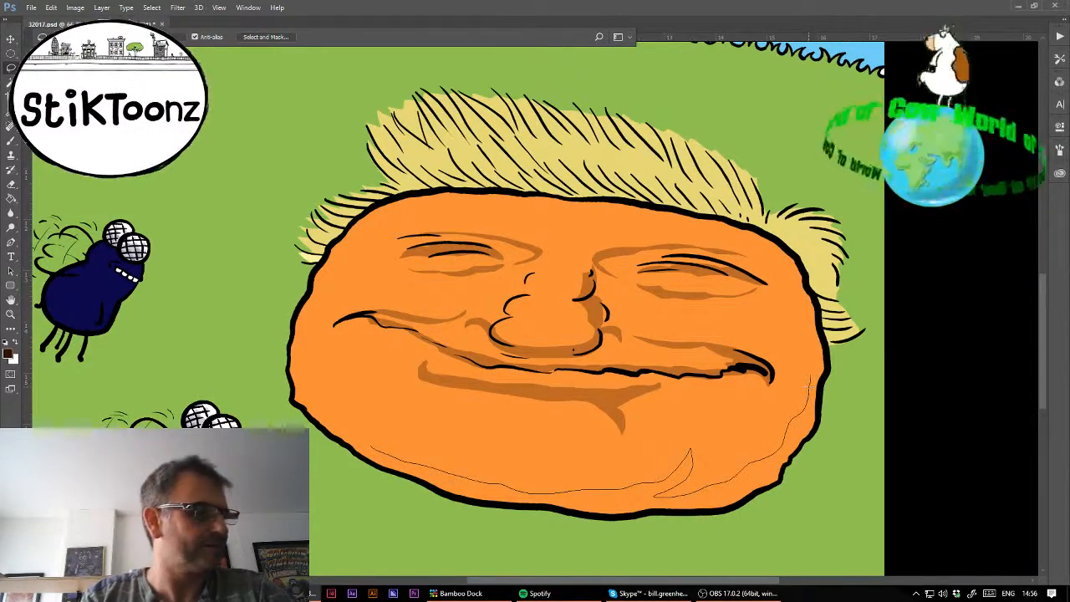
mouse_move(775, 296)
mouse_down()
mouse_move(800, 305)
mouse_move(782, 291)
mouse_move(800, 286)
mouse_move(859, 373)
mouse_move(576, 539)
mouse_move(392, 506)
mouse_move(357, 487)
mouse_move(322, 433)
mouse_move(369, 446)
mouse_up()
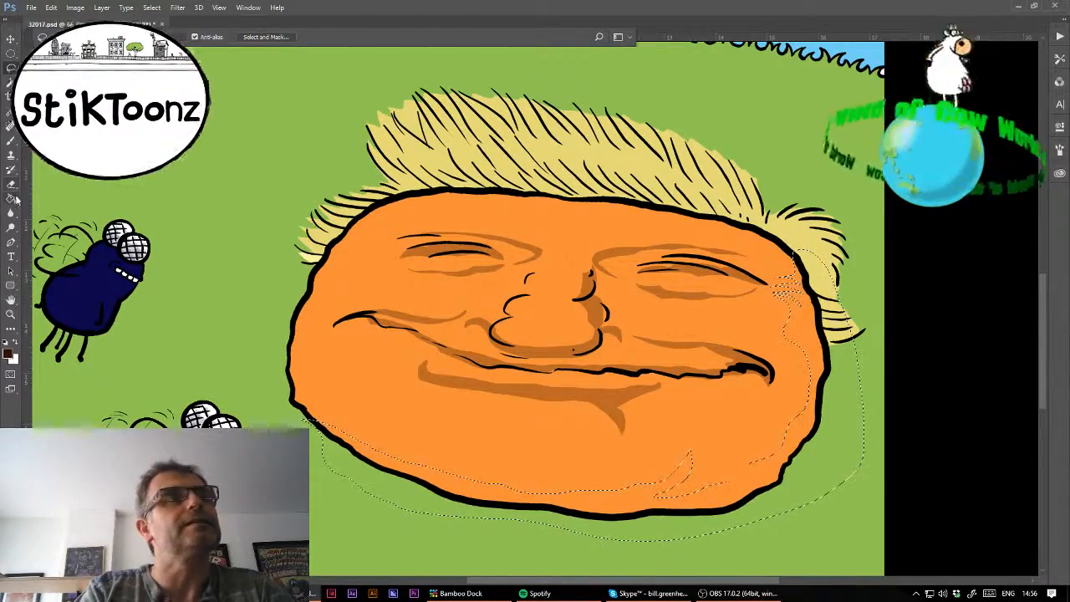
key(g)
click(474, 433)
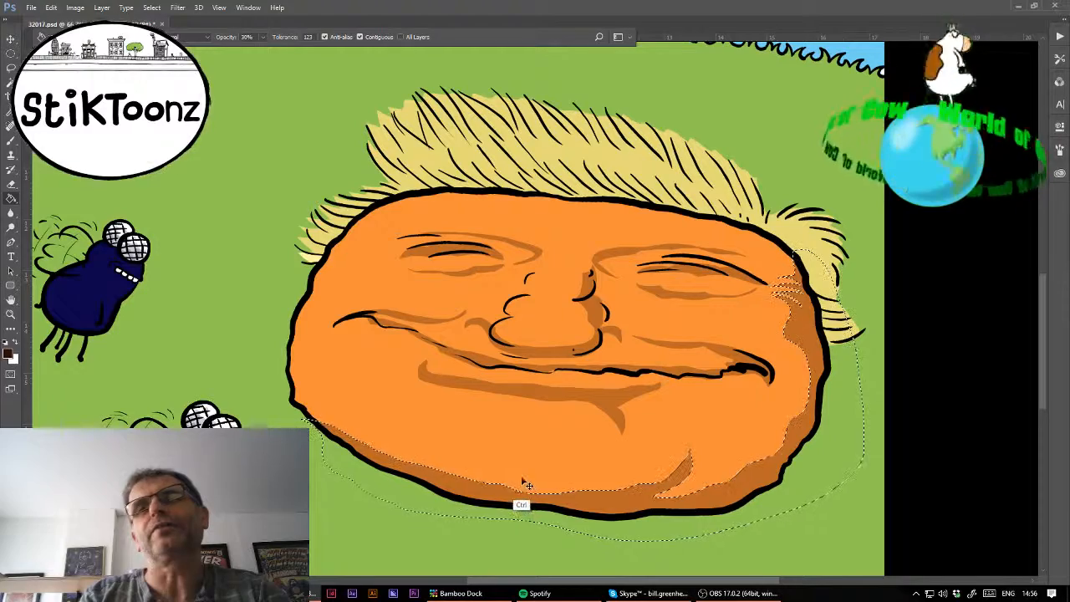
key(ctrl+d)
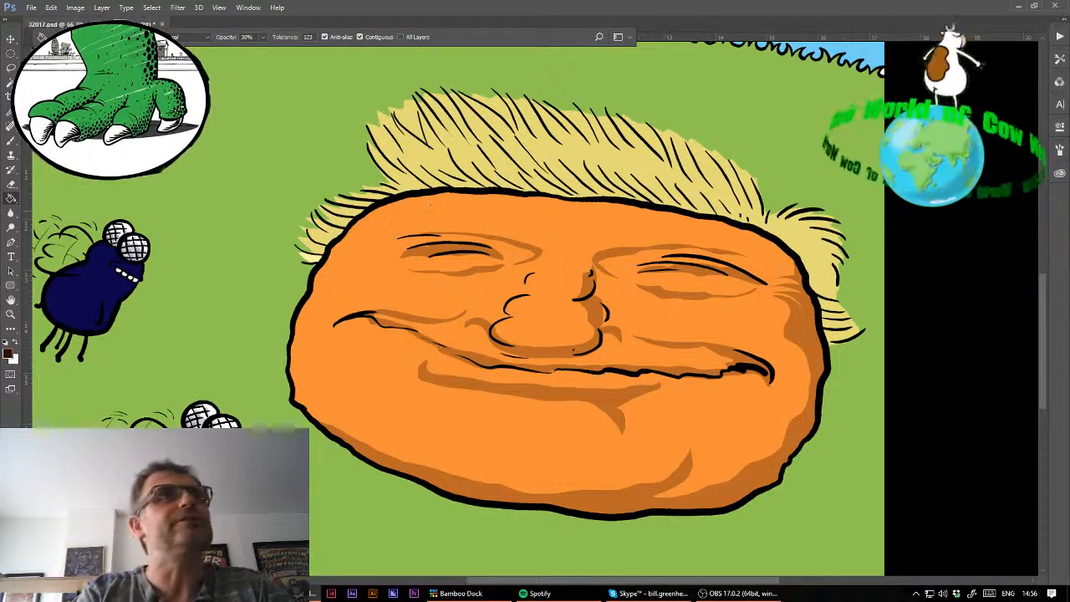
- Lasso a jagged strip of hair along the hairline and shade it with dark brown at 20% opacity
click(10, 69)
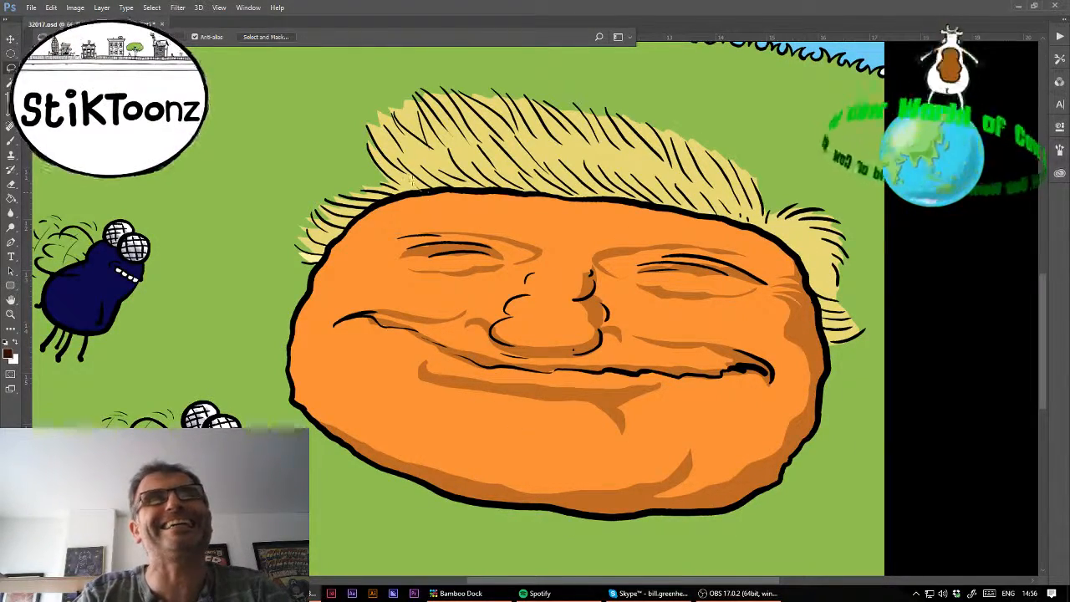
mouse_move(410, 179)
mouse_down()
mouse_move(638, 197)
mouse_move(653, 183)
mouse_move(796, 240)
mouse_up()
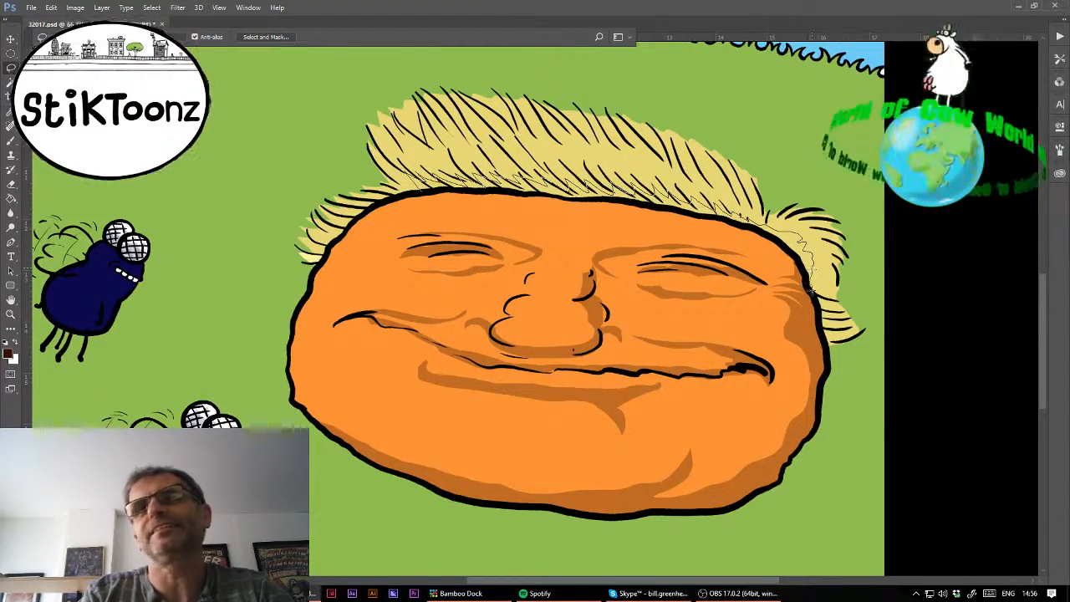
mouse_move(657, 219)
mouse_down()
mouse_move(432, 196)
mouse_move(343, 219)
mouse_move(418, 186)
mouse_up()
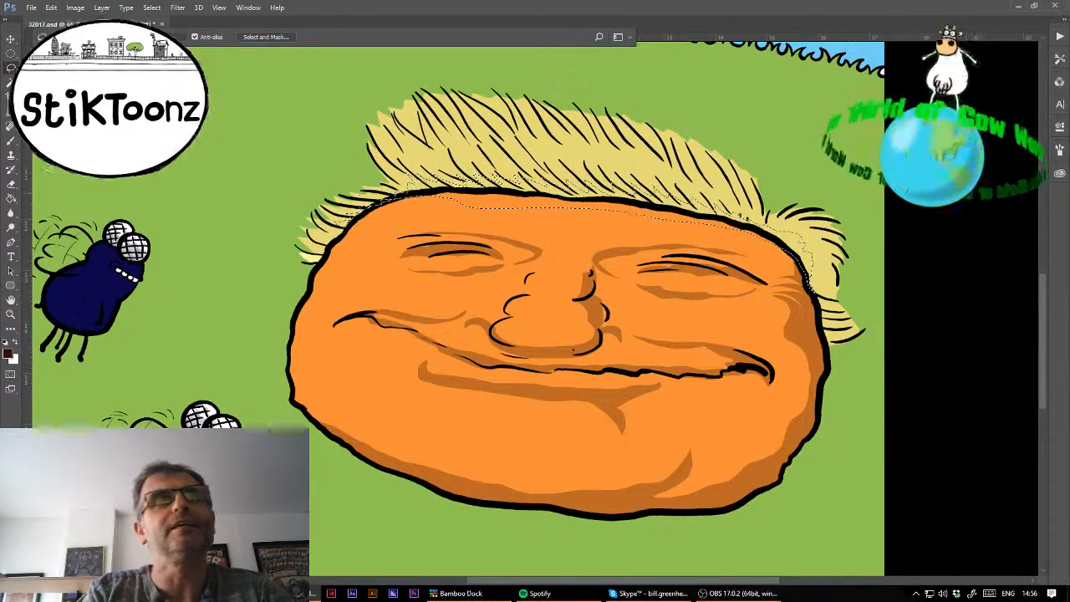
key(g)
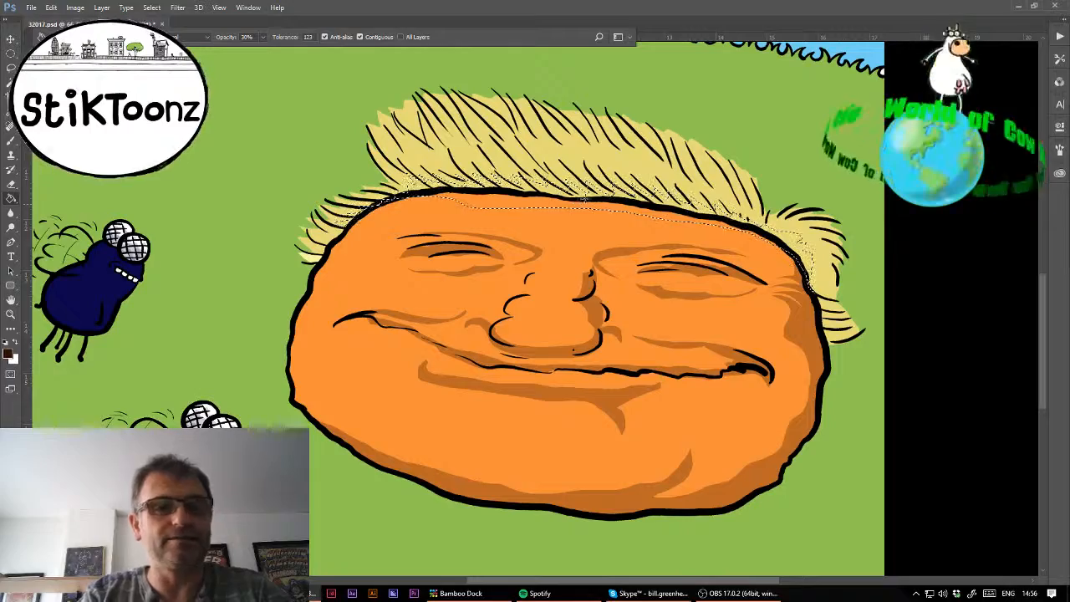
key(2)
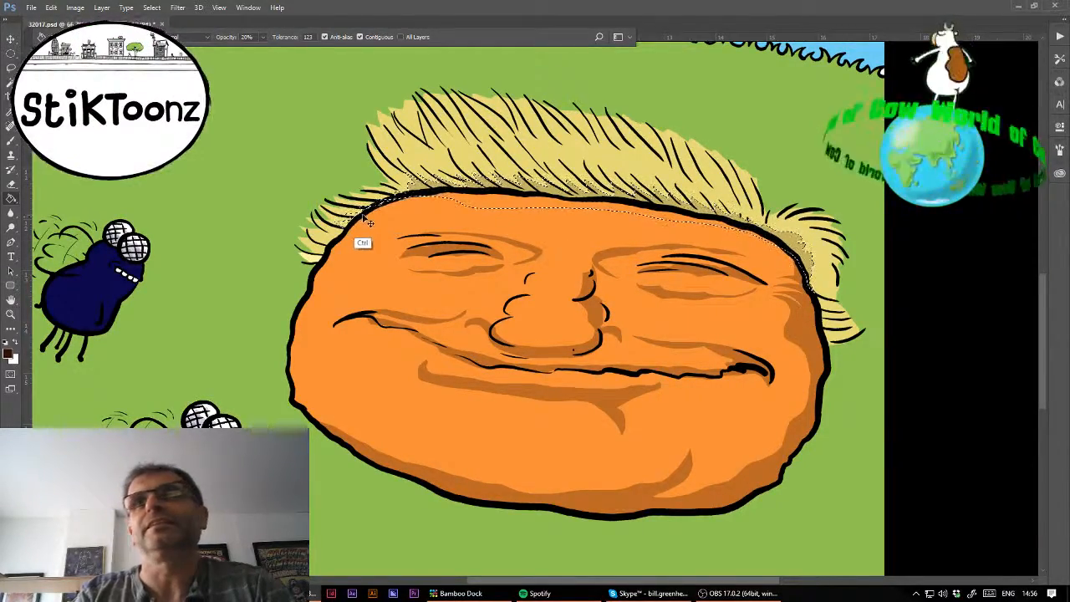
key(ctrl+d)
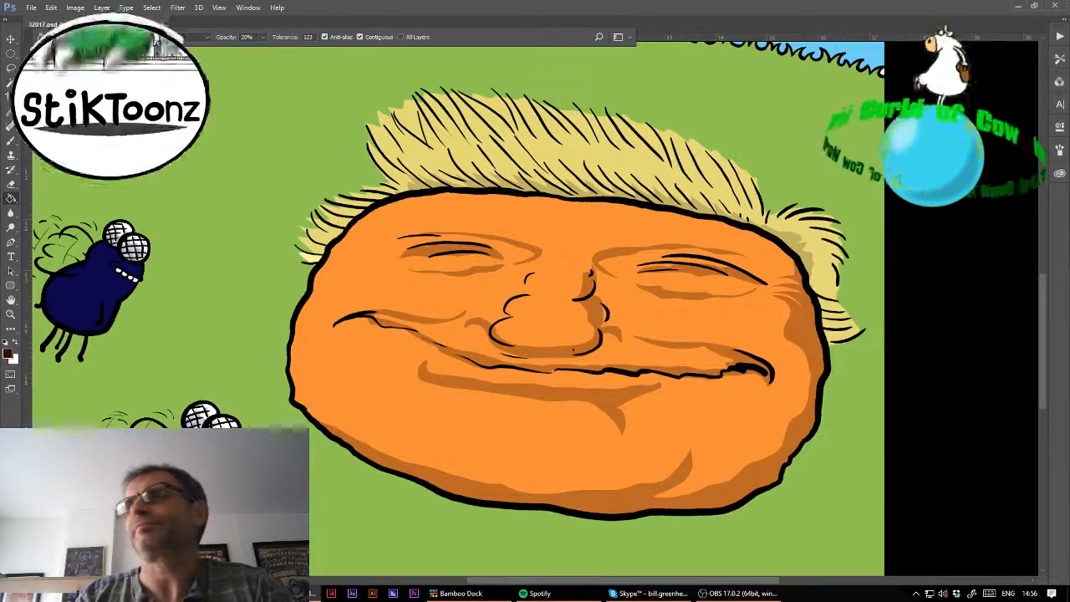
- Lasso the lower part of the grass with a jagged upper edge and fill it with dark green at 30% opacity
key(ctrl+minus)
key(ctrl+minus)
key(ctrl+minus)
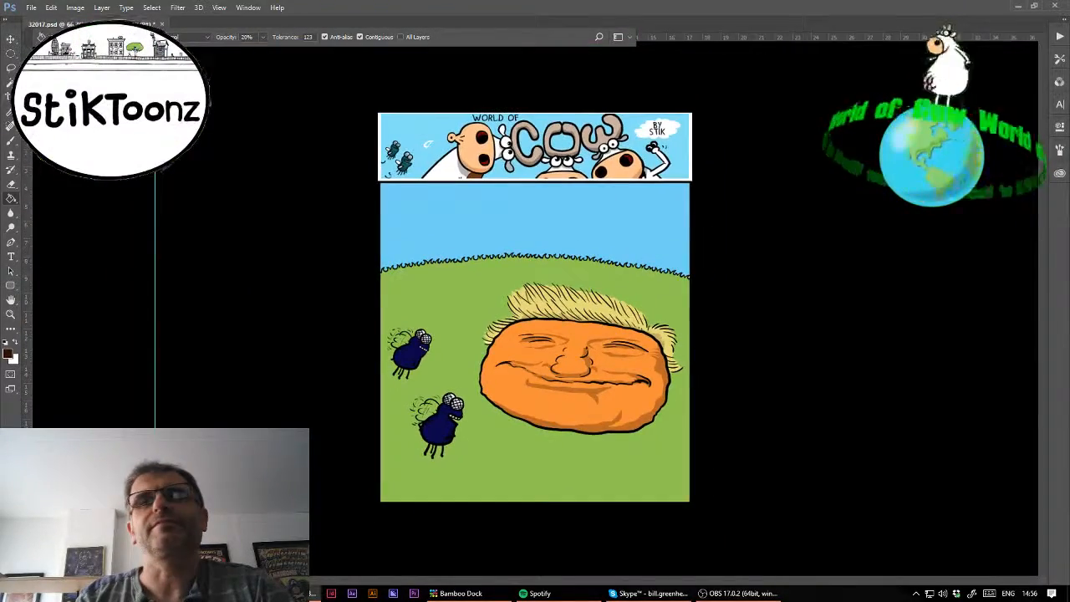
key(ctrl+plus)
key(ctrl+plus)
key(ctrl+plus)
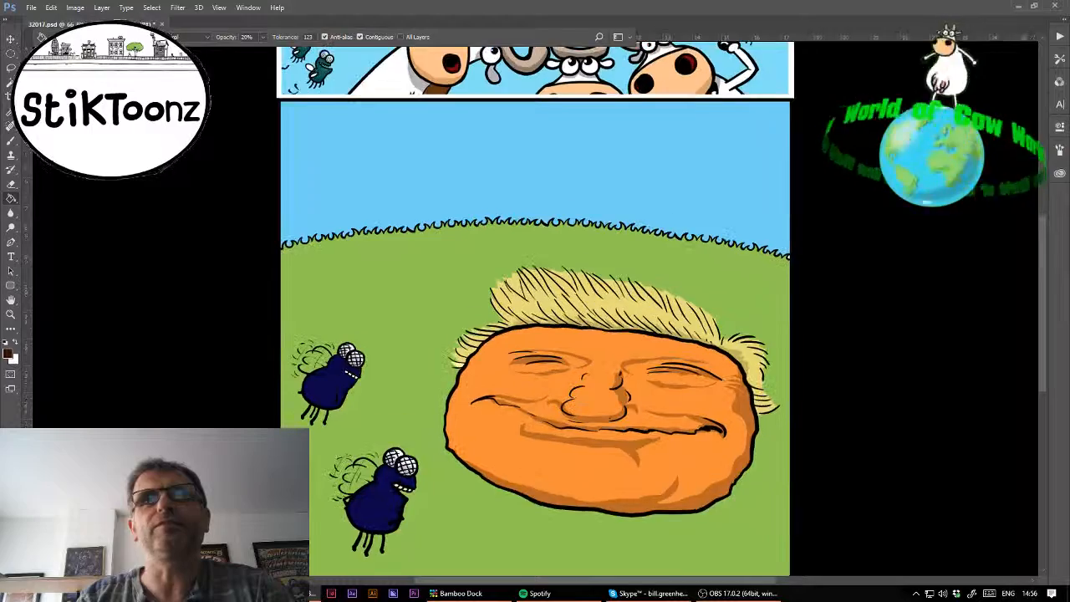
key(l)
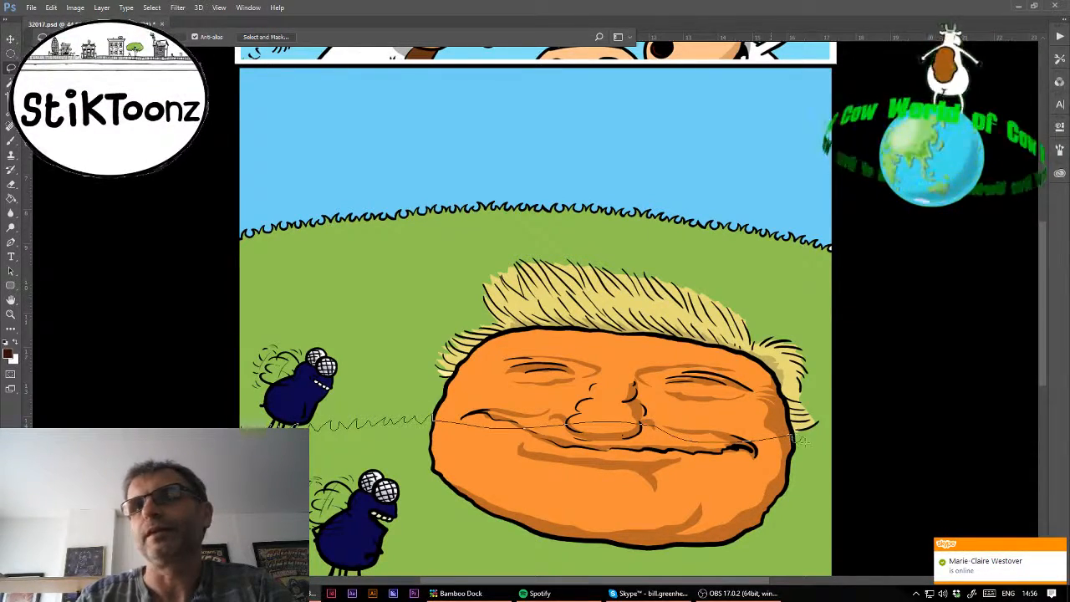
mouse_move(835, 447)
mouse_down()
mouse_move(837, 551)
mouse_move(254, 590)
mouse_move(330, 465)
mouse_move(348, 464)
mouse_move(321, 564)
mouse_move(941, 513)
mouse_move(314, 490)
mouse_up()
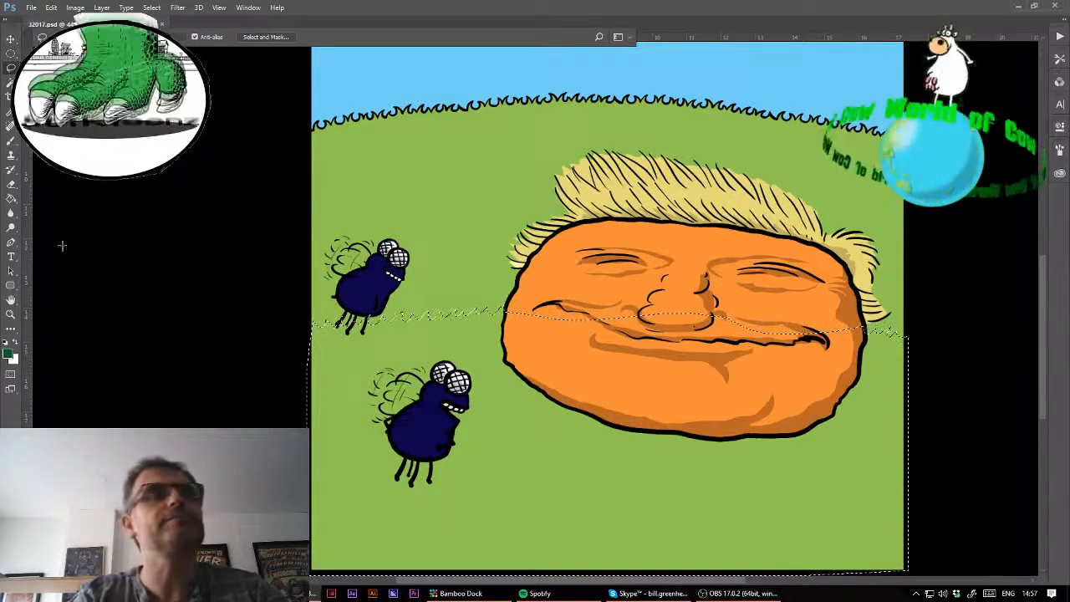
click(11, 199)
click(597, 469)
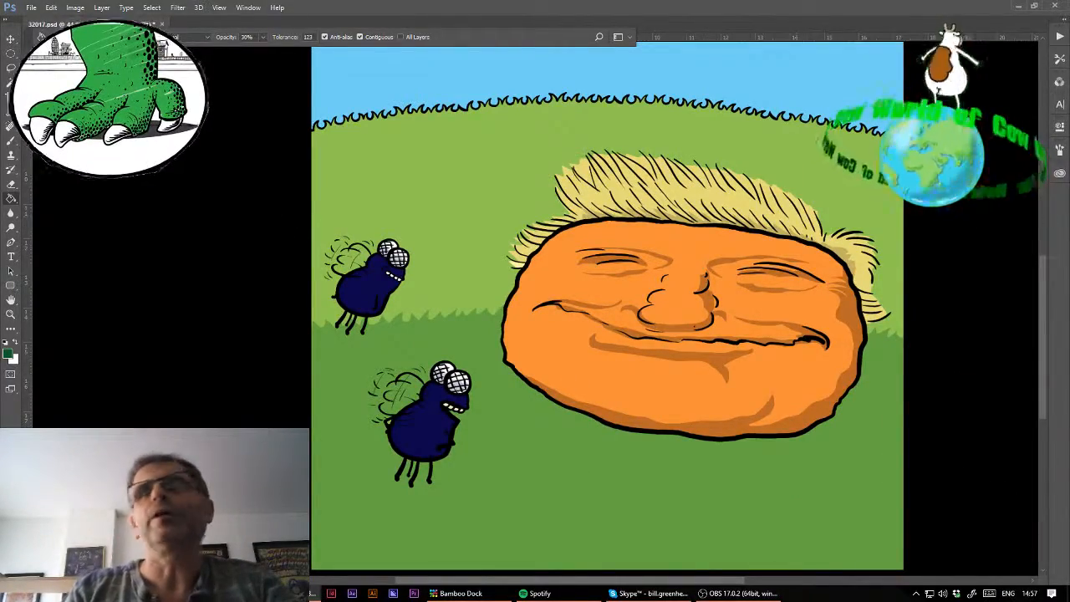
- Select the blue sky with the Magic Wand and brush a soft white haze at 20% opacity above the horizon
scroll(608, 310, up, 5)
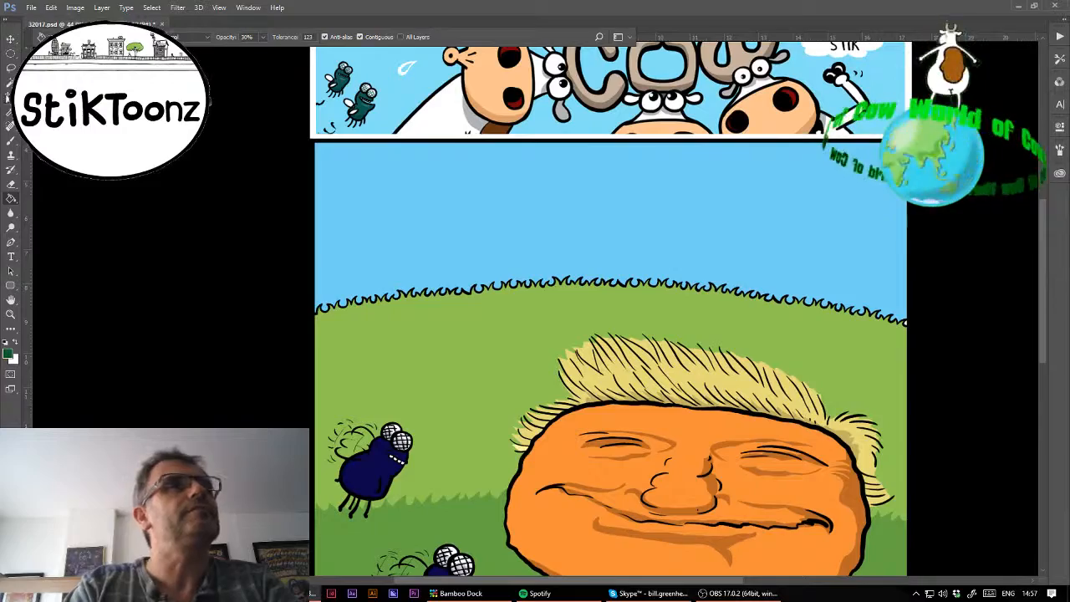
click(10, 82)
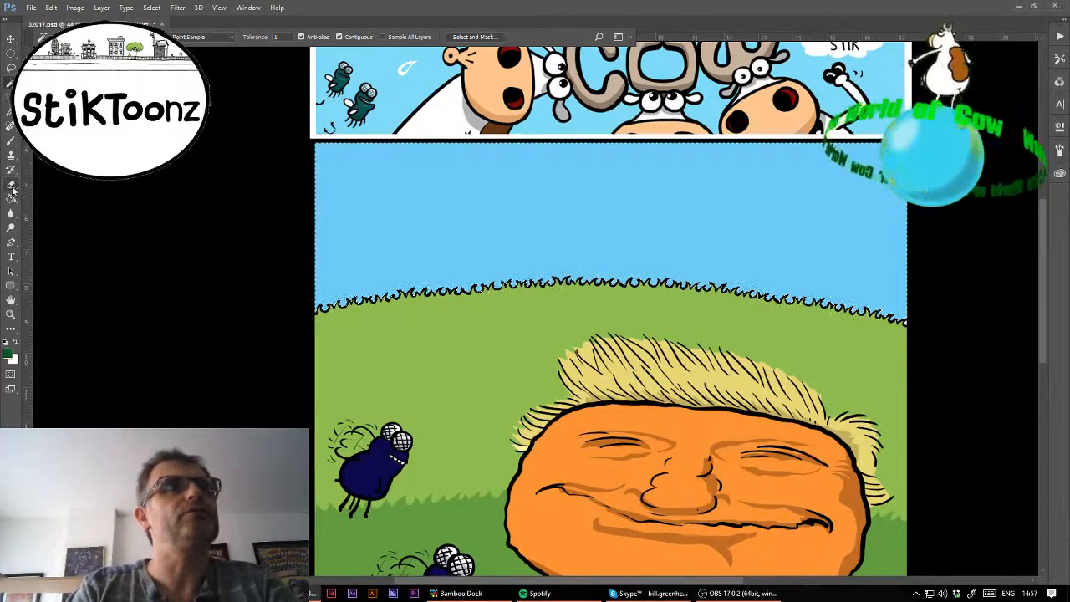
click(11, 151)
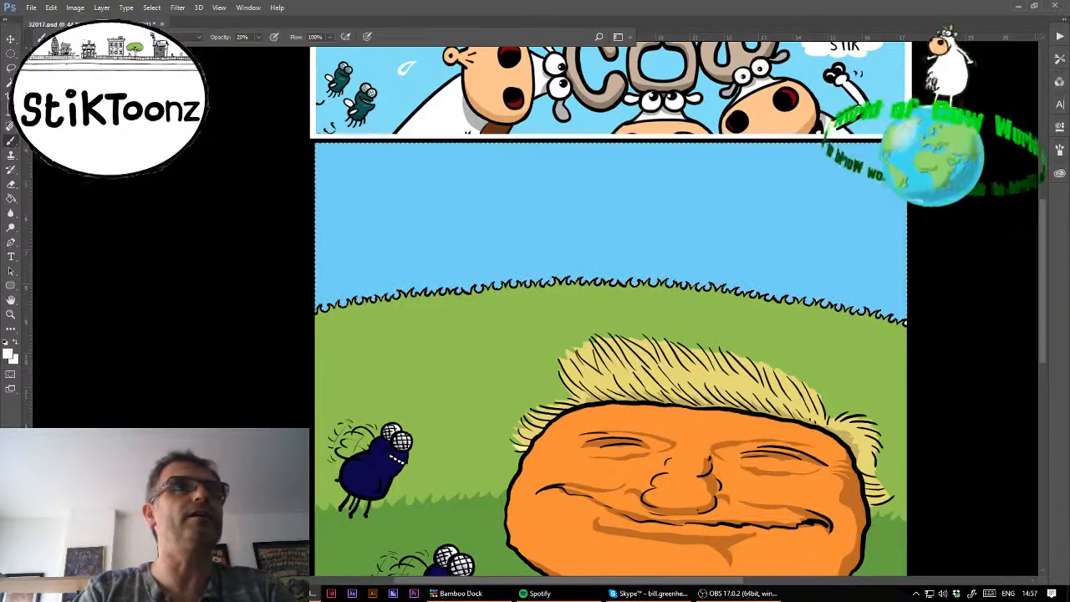
click(69, 37)
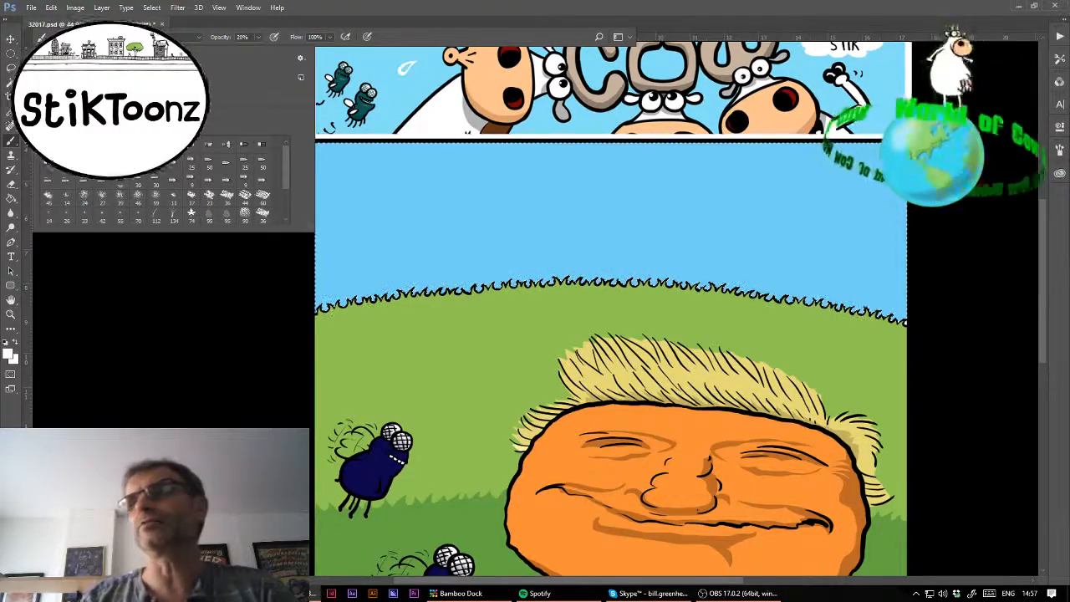
key(Return)
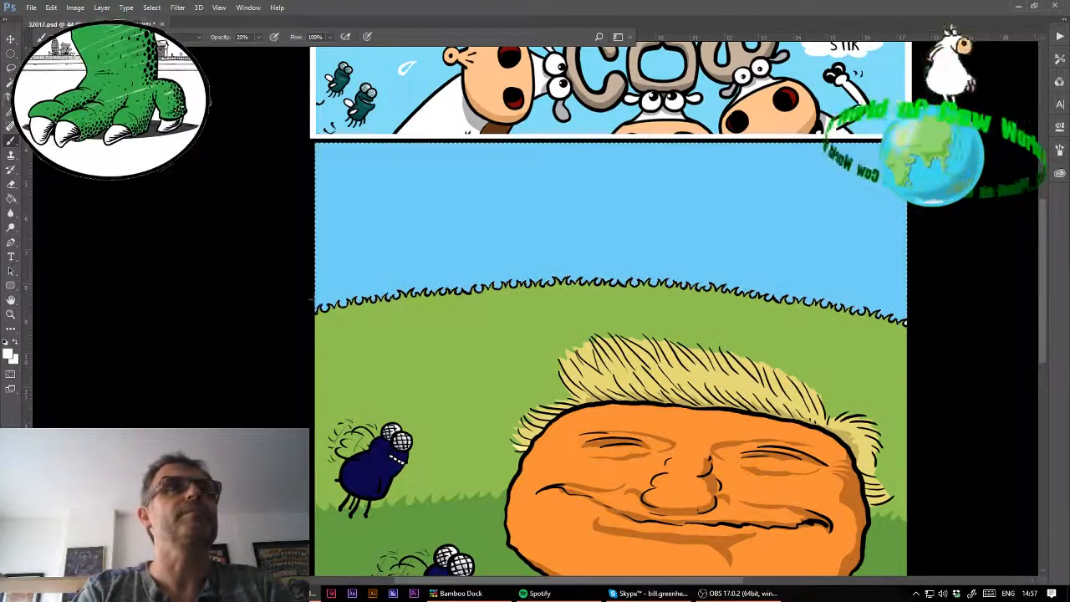
drag(373, 295, 532, 295)
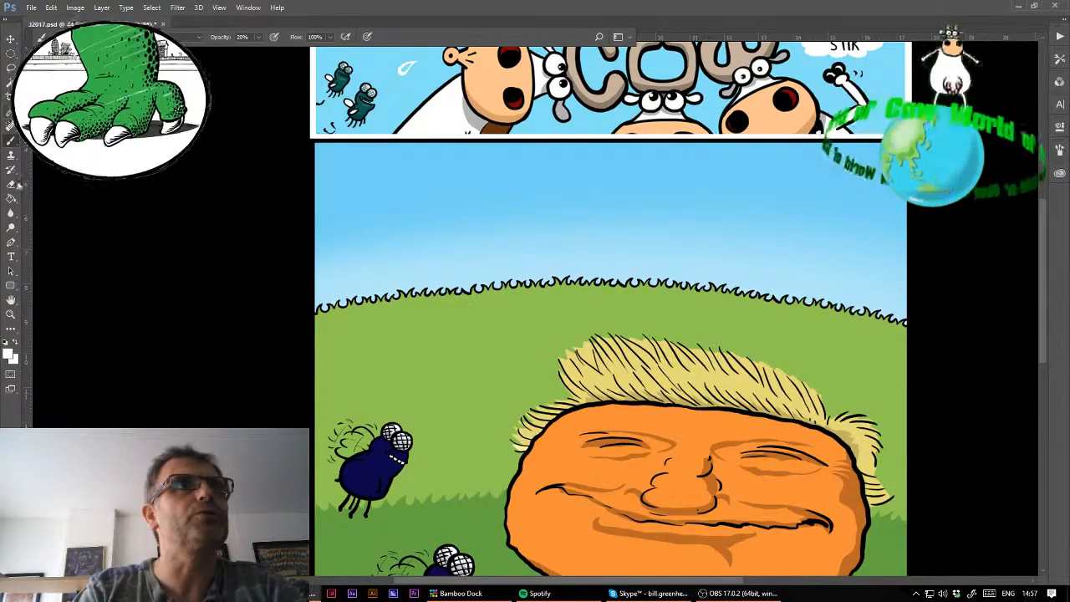
- Add centred black 14 pt text in the sky reading "We call this one" and "Donald Dump!" on two lines
click(12, 257)
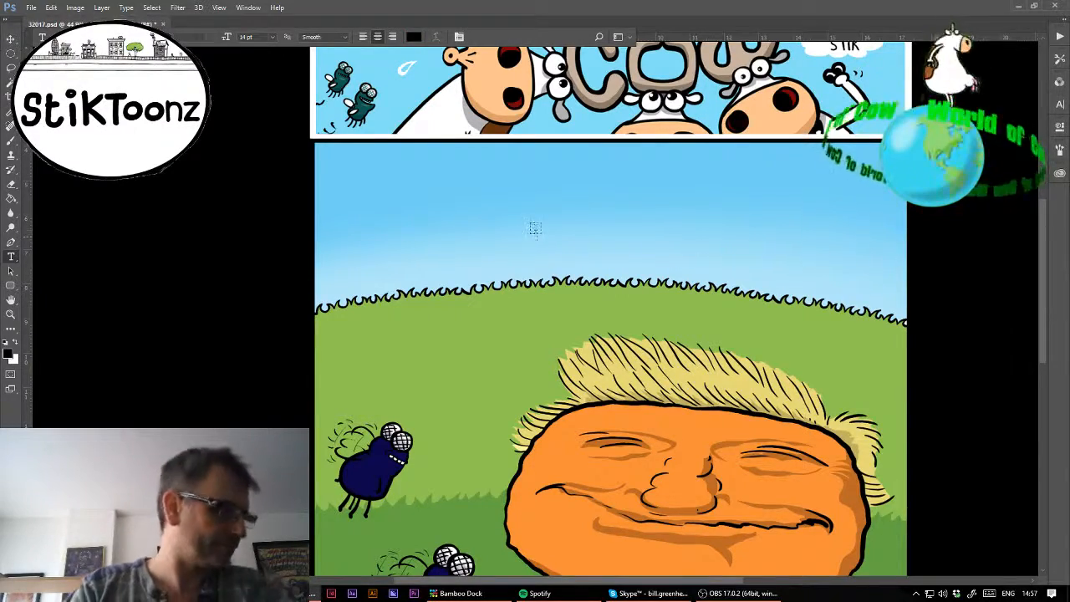
click(460, 222)
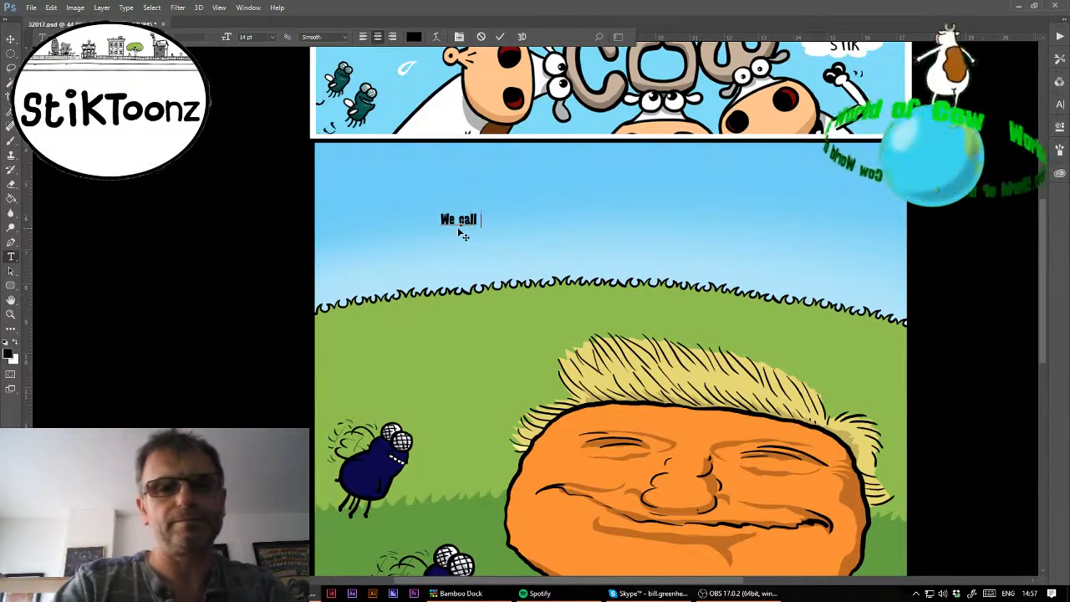
text(We call this one )
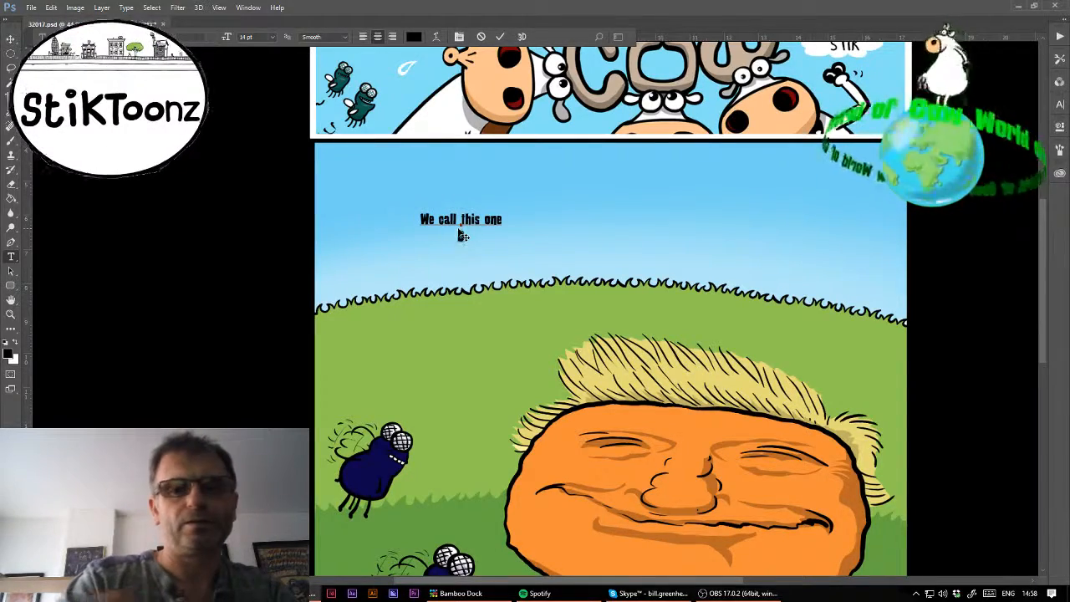
text(Donald)
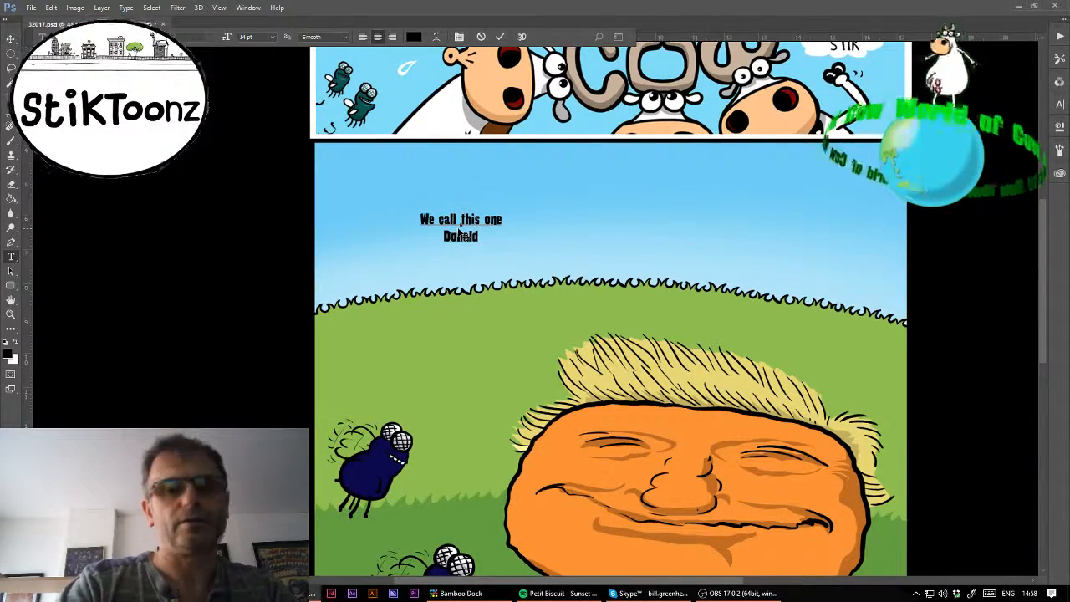
text( Dum)
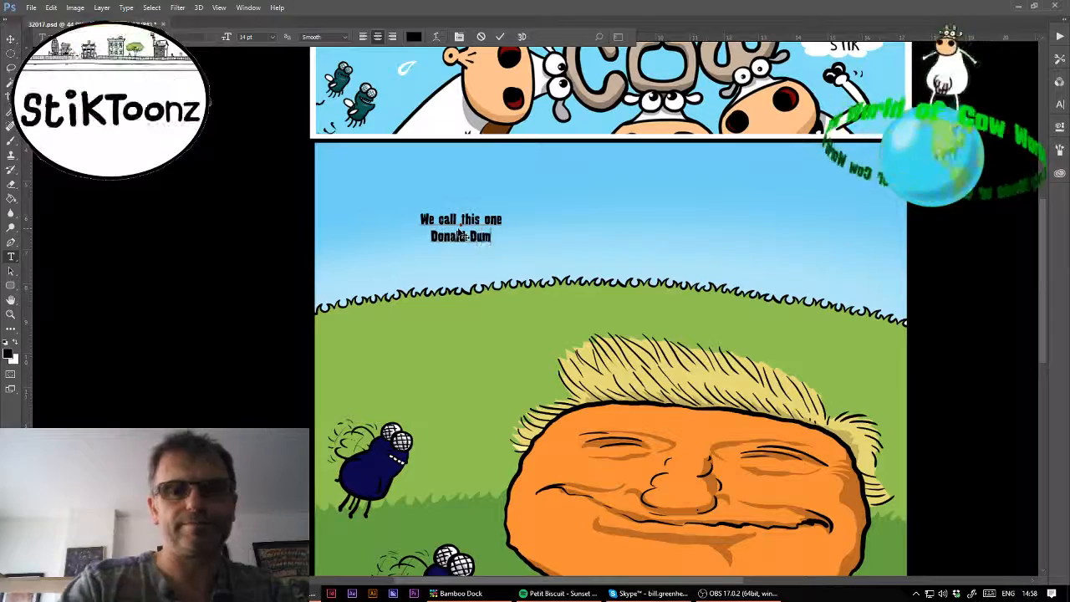
text(p!)
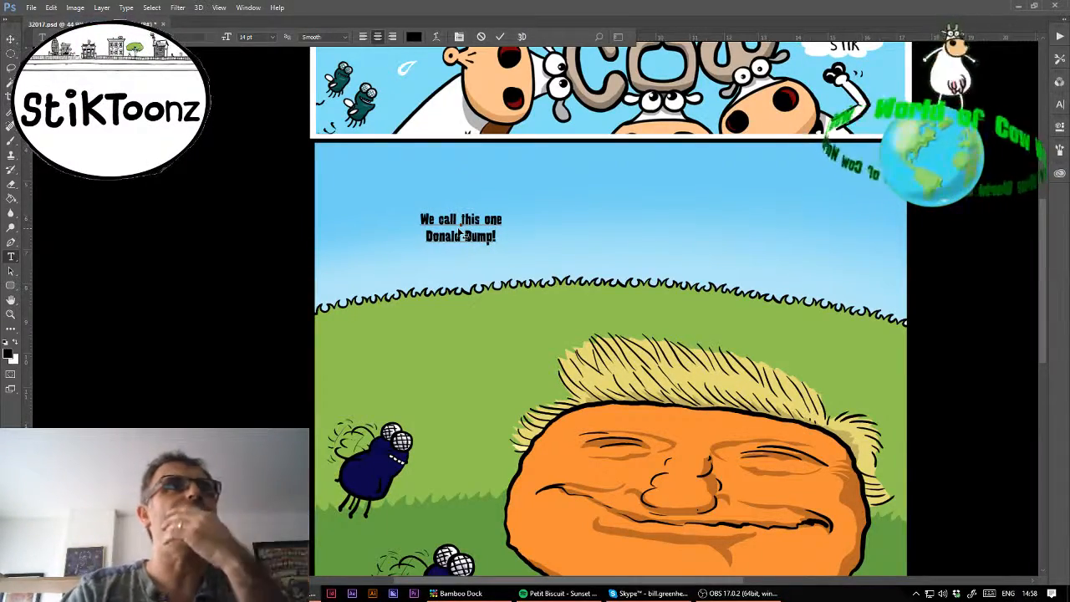
- Scale the caption up proportionally to about 41.49 pt and place it across the horizon above the flies
click(50, 7)
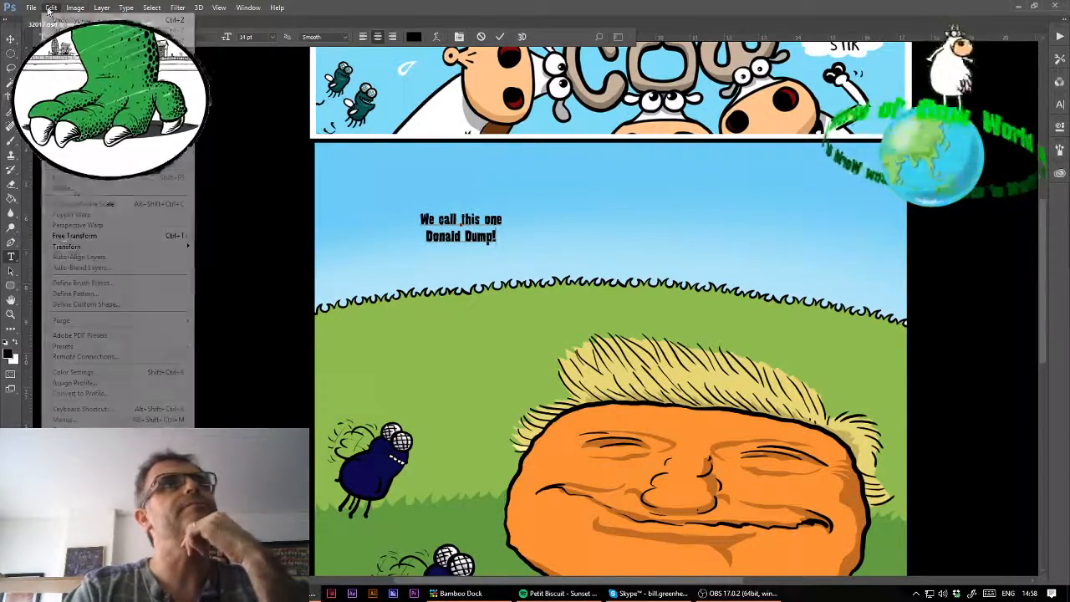
click(74, 234)
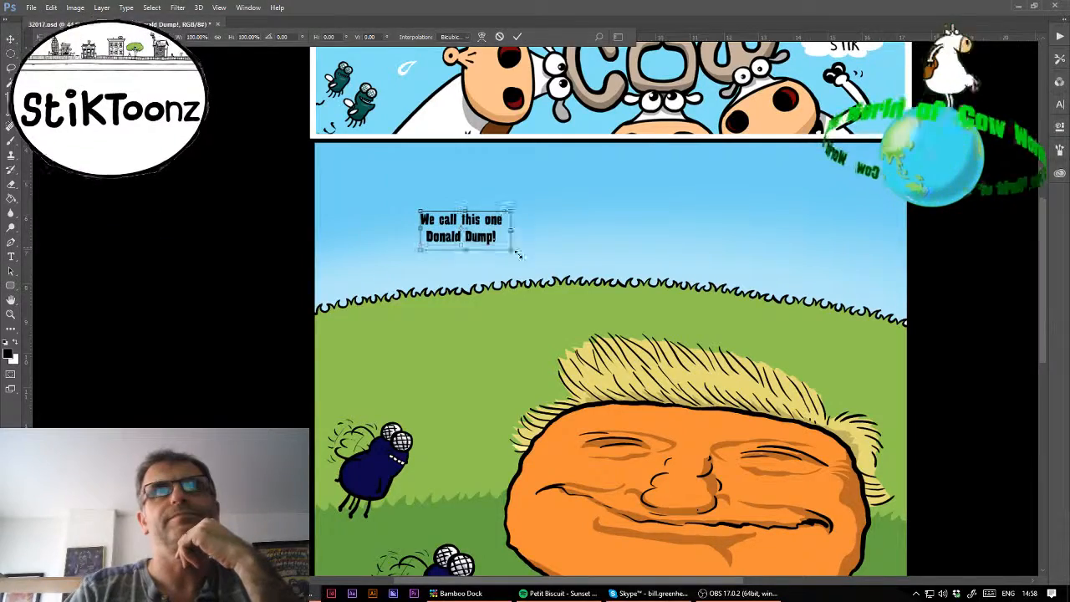
drag(518, 254, 629, 303)
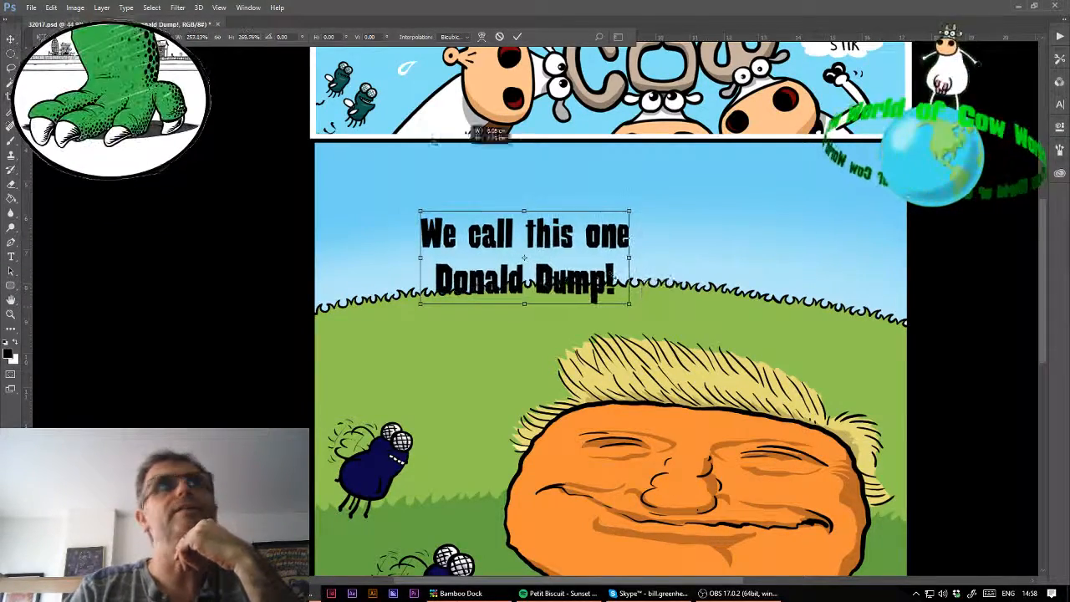
click(217, 37)
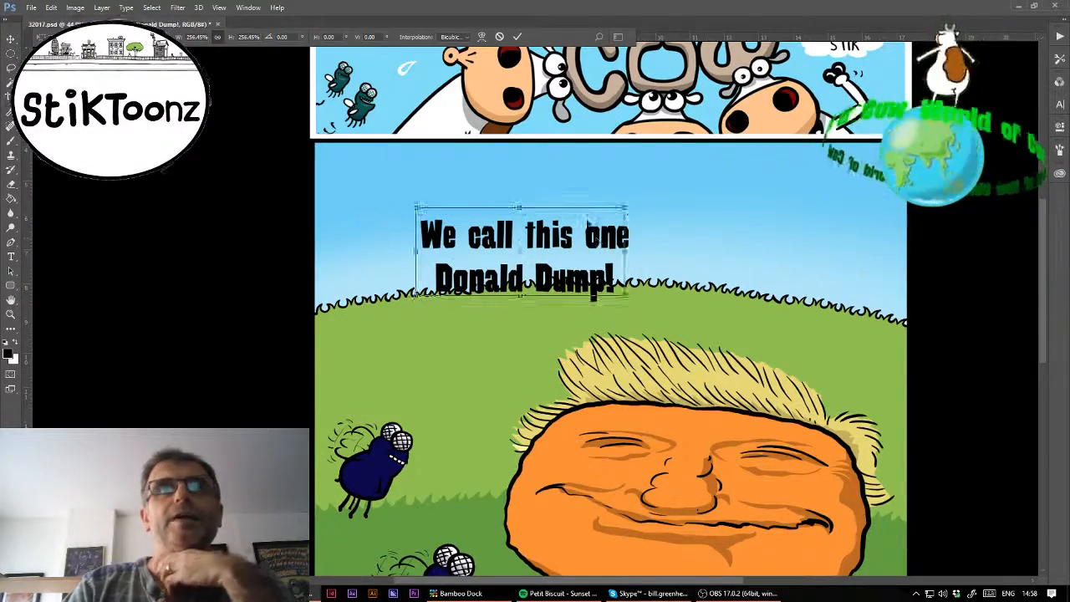
drag(587, 221, 575, 261)
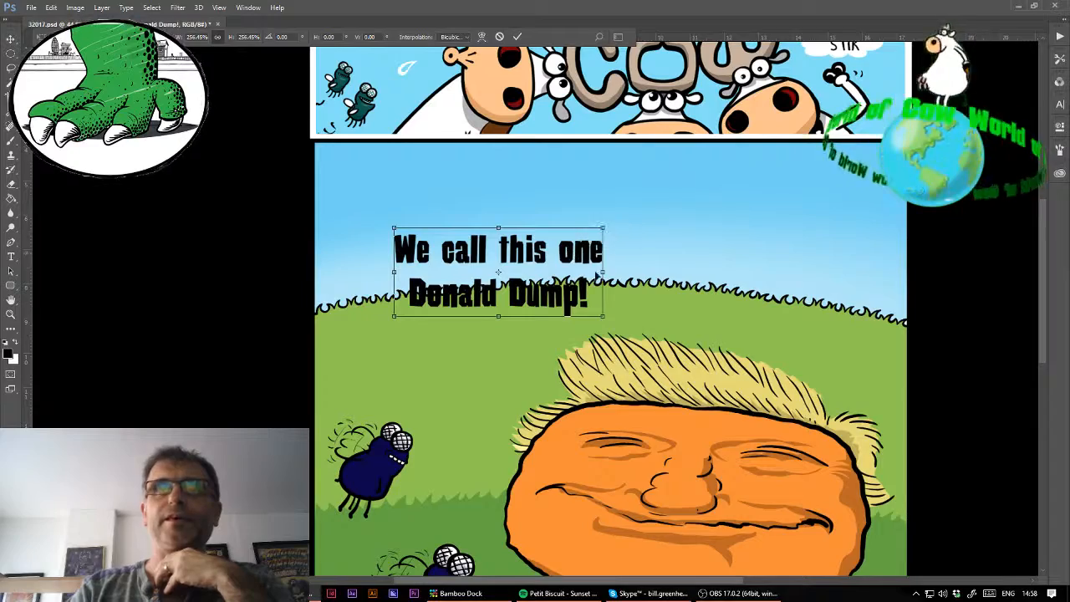
drag(603, 227, 636, 211)
key(Return)
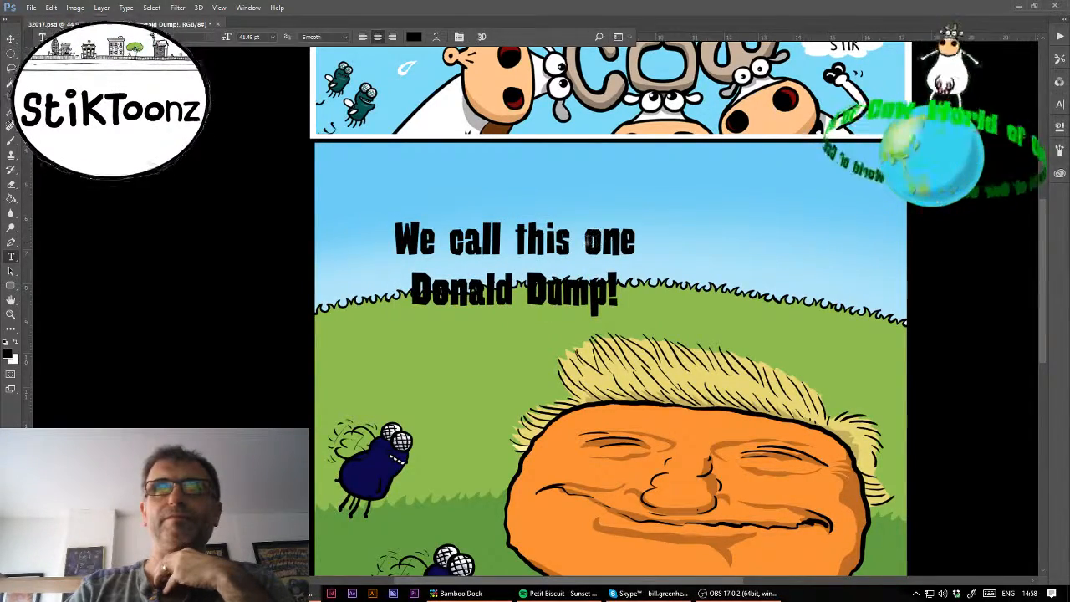
- Rebreak the caption into "We call", "this one" and "Donald Dump!", and move it up and slightly left into the sky
click(586, 241)
key(BackSpace)
key(Return)
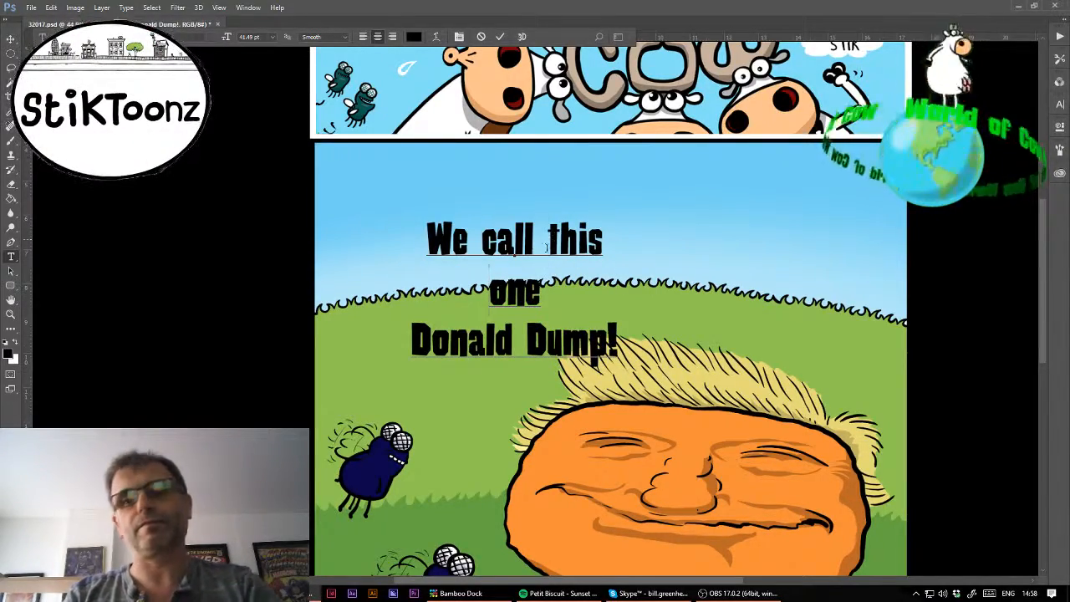
click(546, 247)
key(BackSpace)
key(Return)
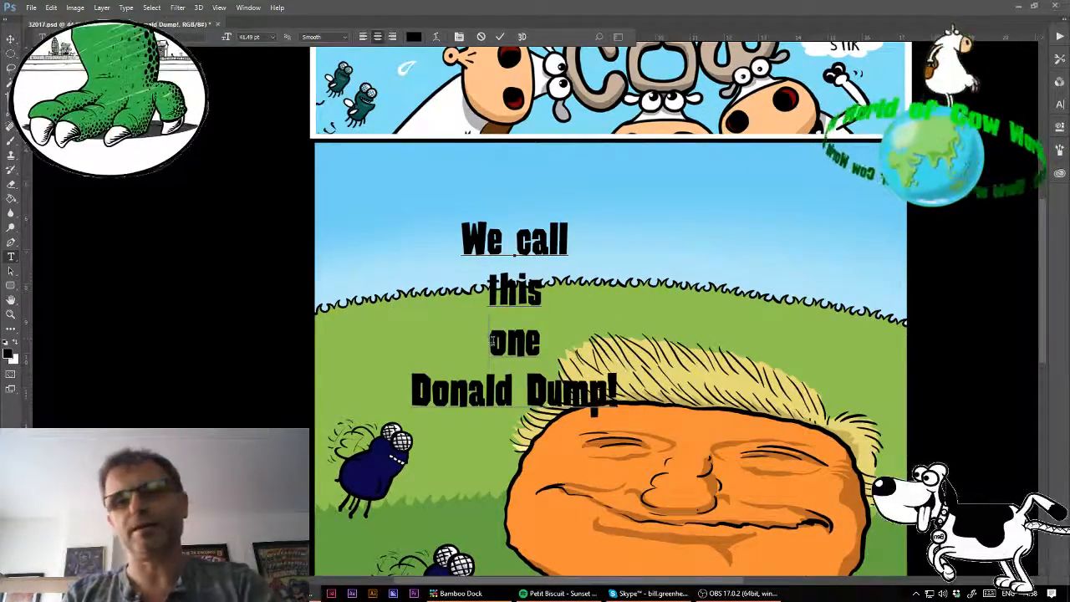
click(492, 341)
key(BackSpace)
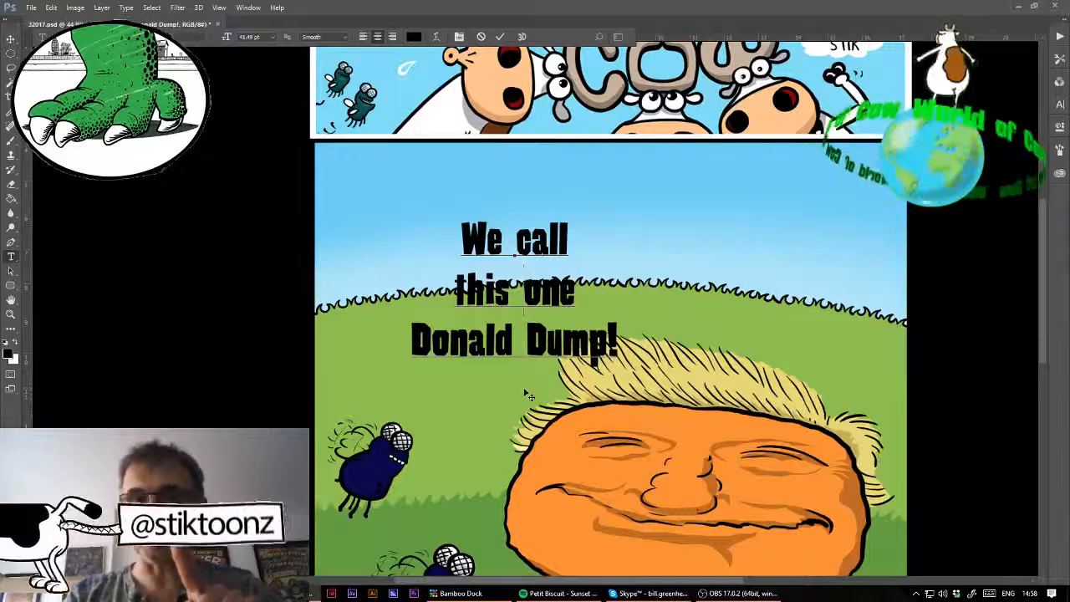
click(11, 39)
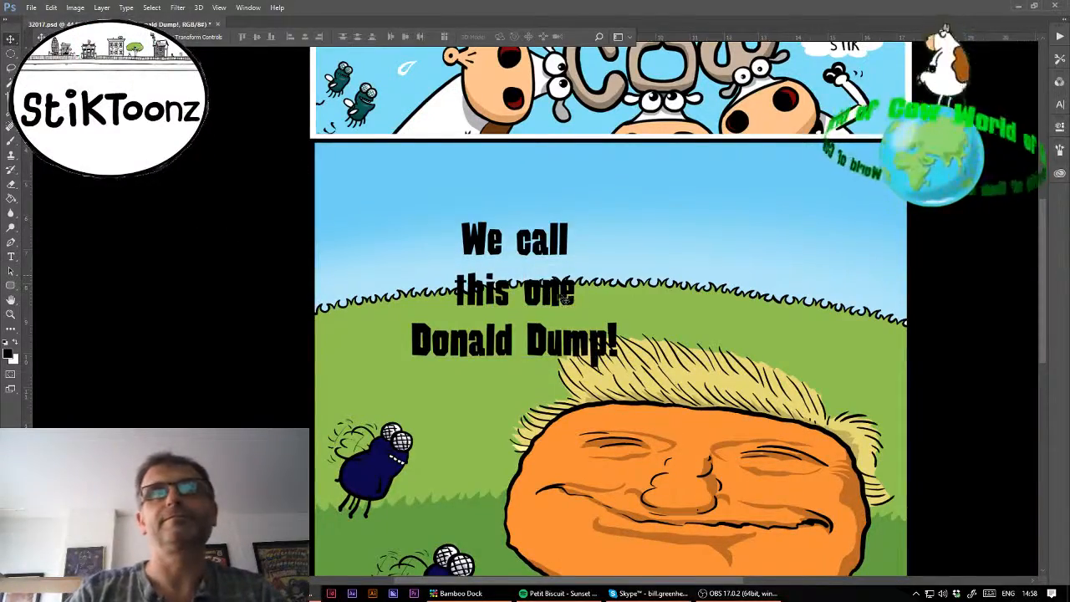
drag(565, 296, 573, 233)
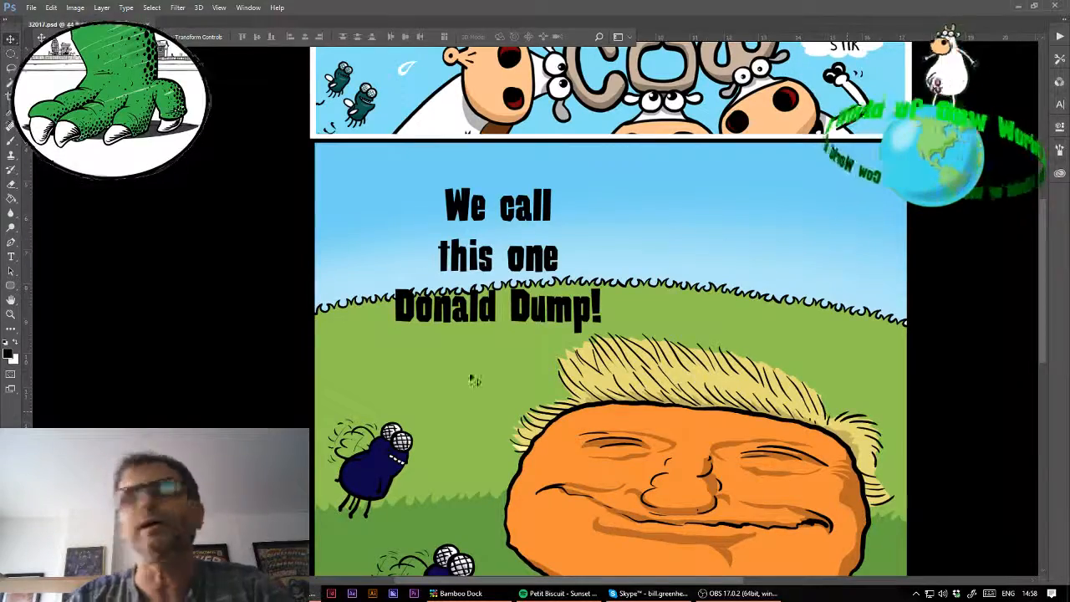
- Ink a rounded black speech balloon around the caption with the Nib brush preset at 100% opacity, leaving a gap in its lower edge
click(11, 313)
click(449, 340)
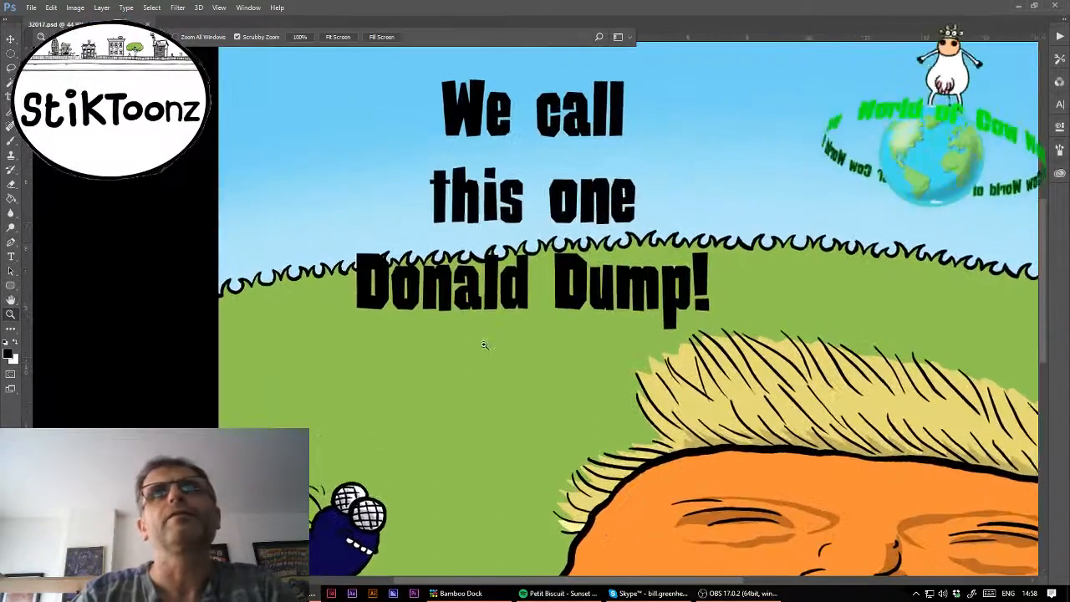
click(11, 140)
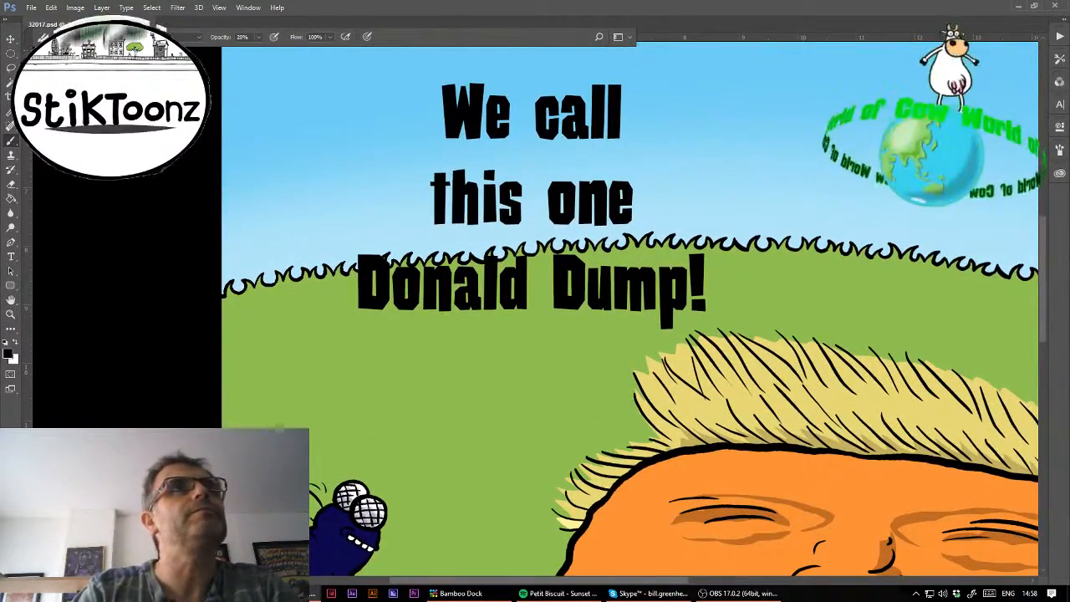
click(70, 37)
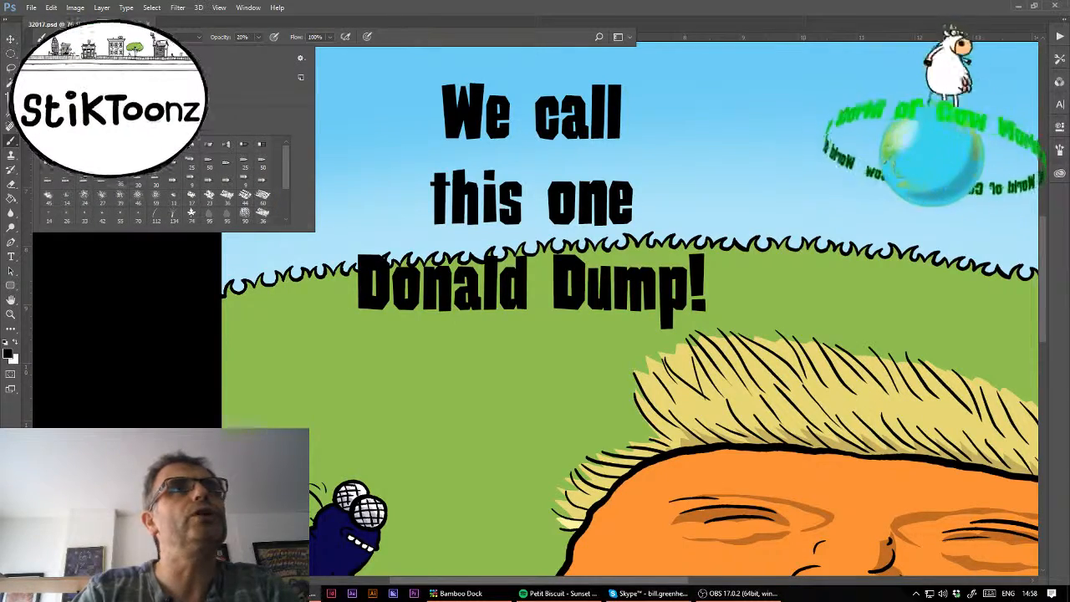
click(1059, 59)
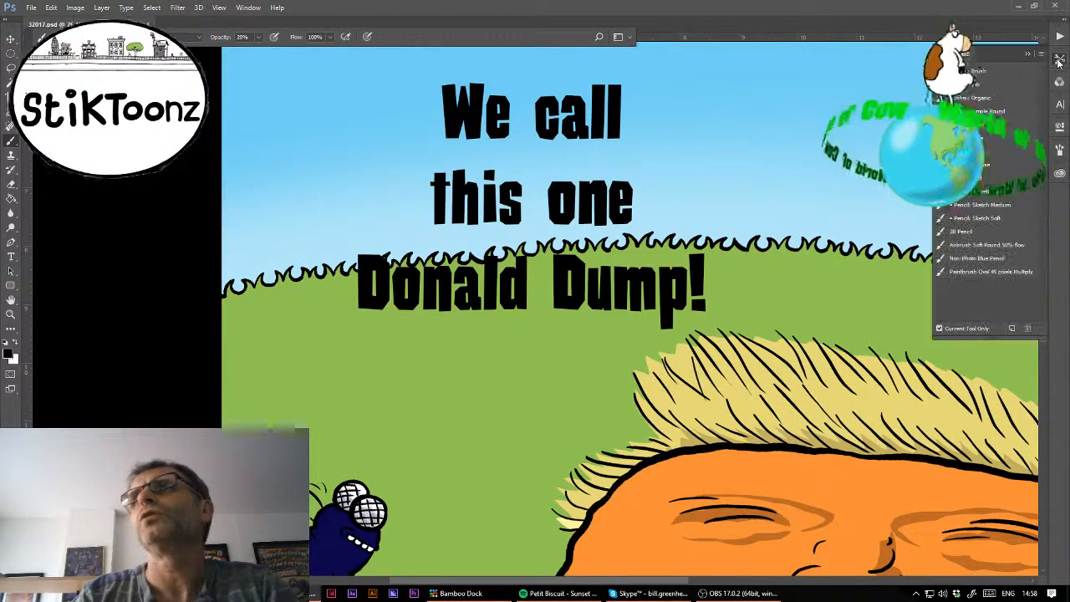
click(978, 83)
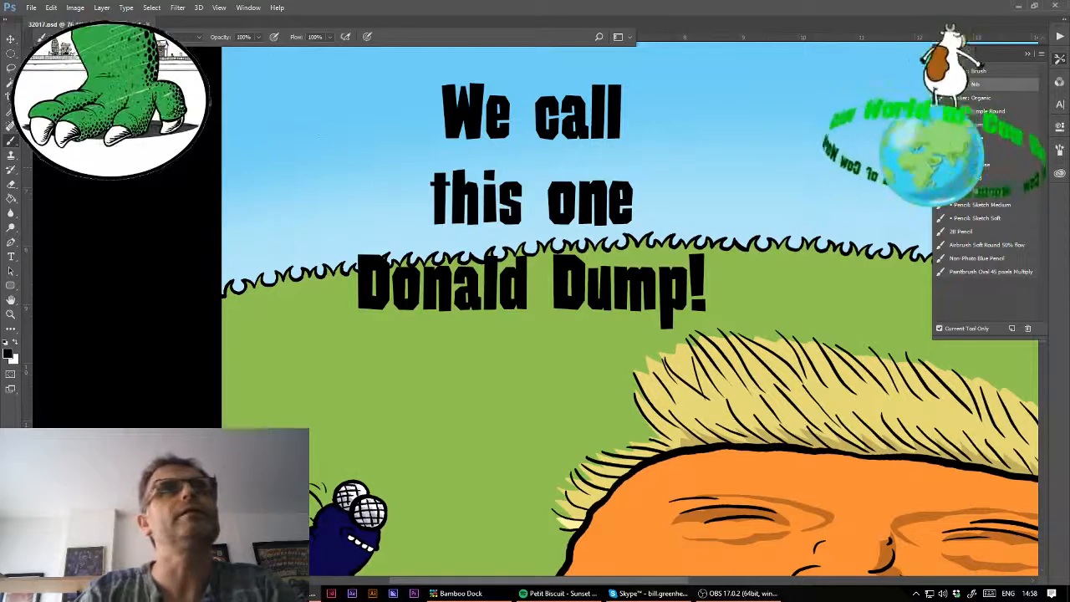
mouse_move(345, 80)
mouse_down()
mouse_move(390, 69)
mouse_move(328, 119)
mouse_move(321, 205)
mouse_move(388, 339)
mouse_up()
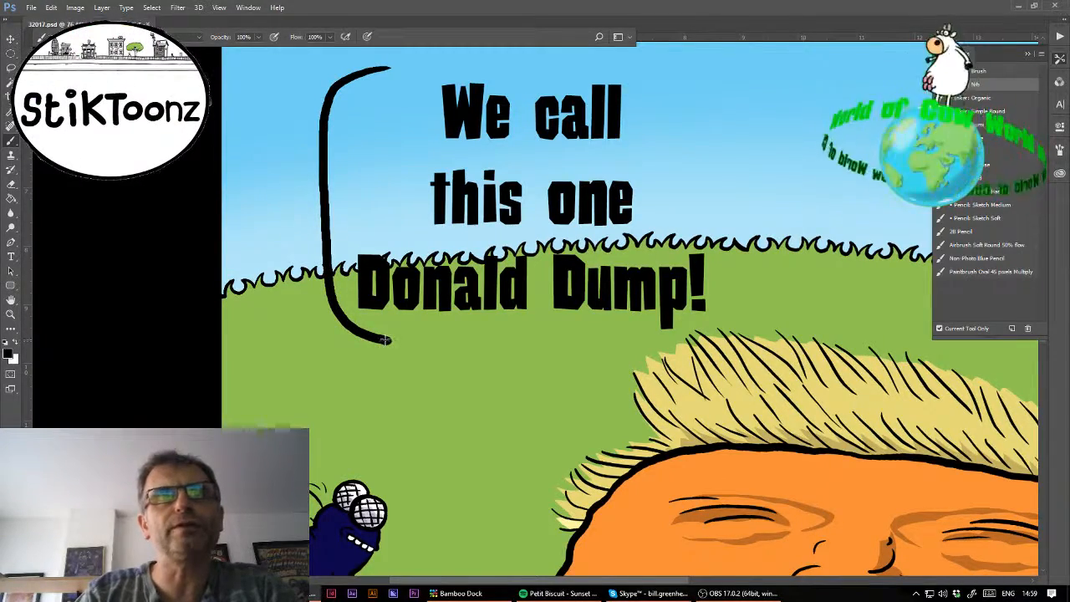
right_click(386, 340)
key(Escape)
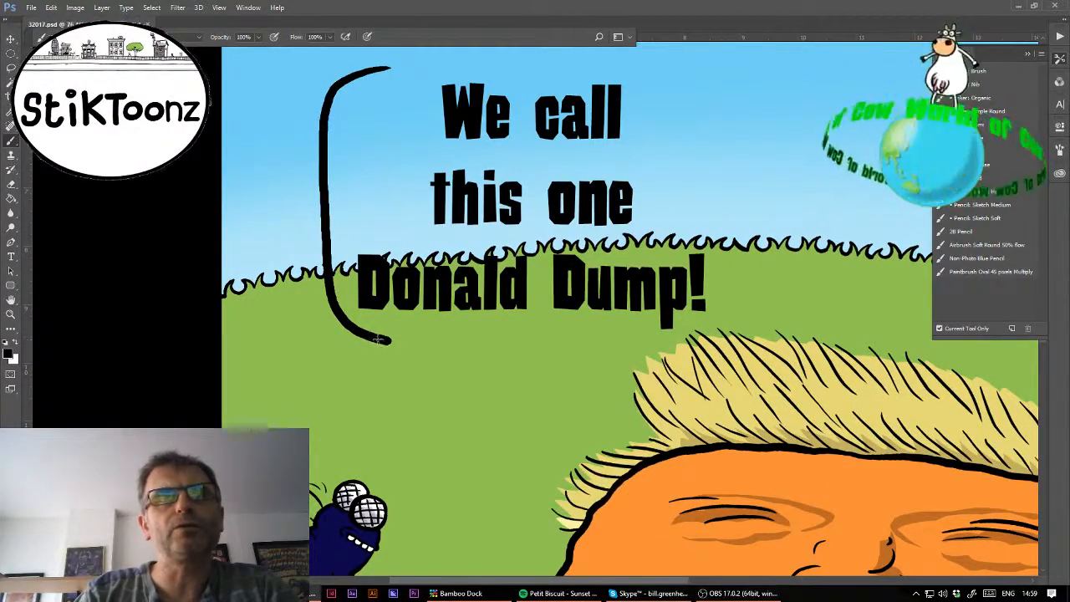
drag(387, 339, 458, 353)
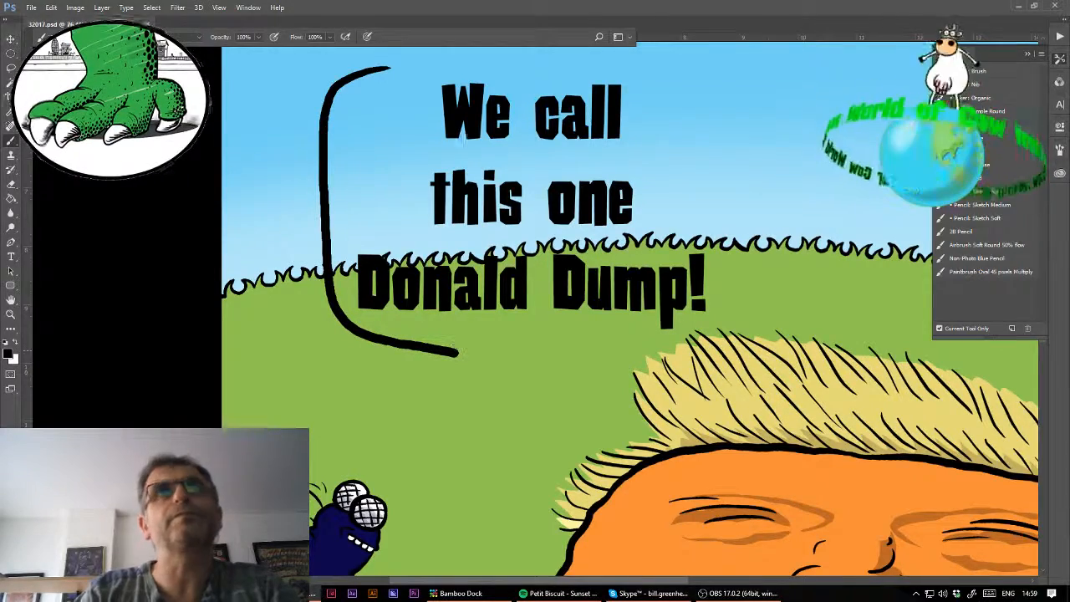
mouse_move(389, 67)
mouse_down()
mouse_move(741, 87)
mouse_move(615, 59)
mouse_move(697, 74)
mouse_move(732, 98)
mouse_move(740, 259)
mouse_move(725, 326)
mouse_move(645, 351)
mouse_move(508, 361)
mouse_up()
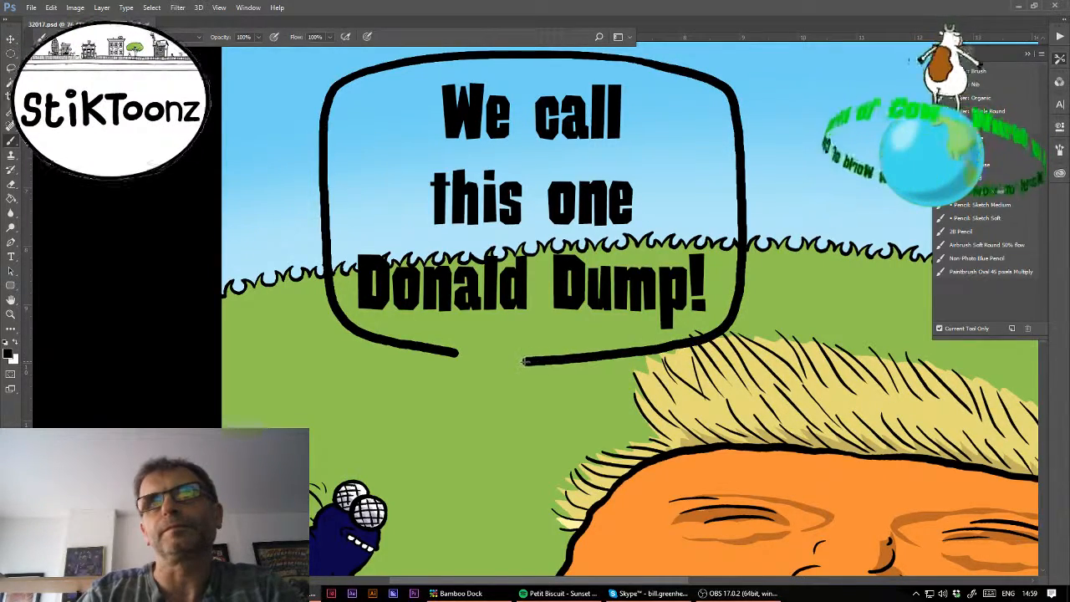
- Extend the balloon's lower edge slightly into the gap and ink a long downward line for the left side of its tail
drag(746, 335, 565, 219)
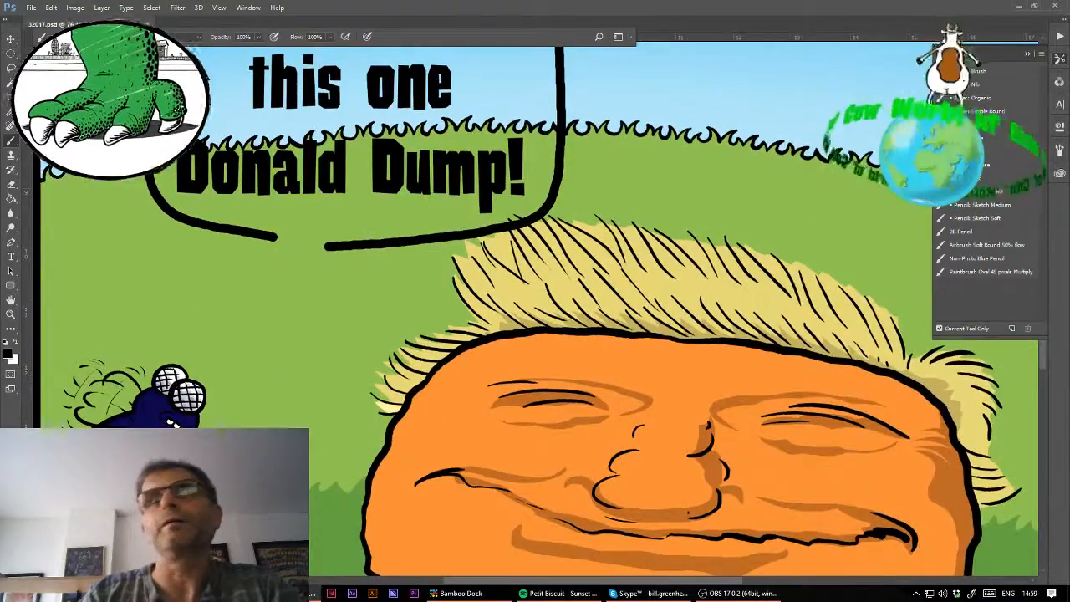
drag(273, 236, 296, 242)
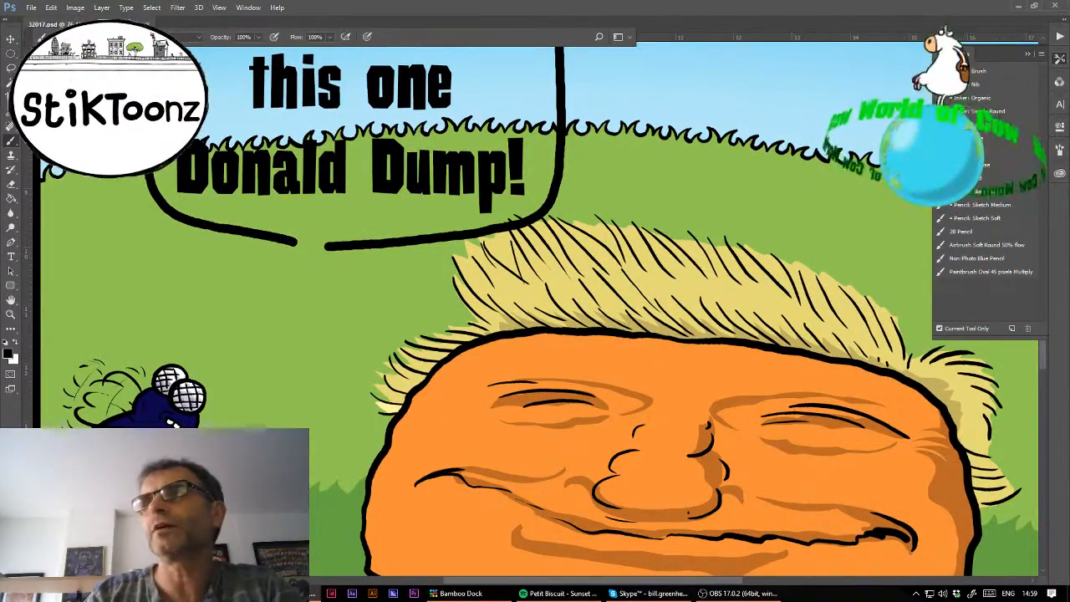
scroll(531, 310, down, 3)
drag(294, 163, 317, 396)
key(ctrl+z)
drag(292, 163, 306, 426)
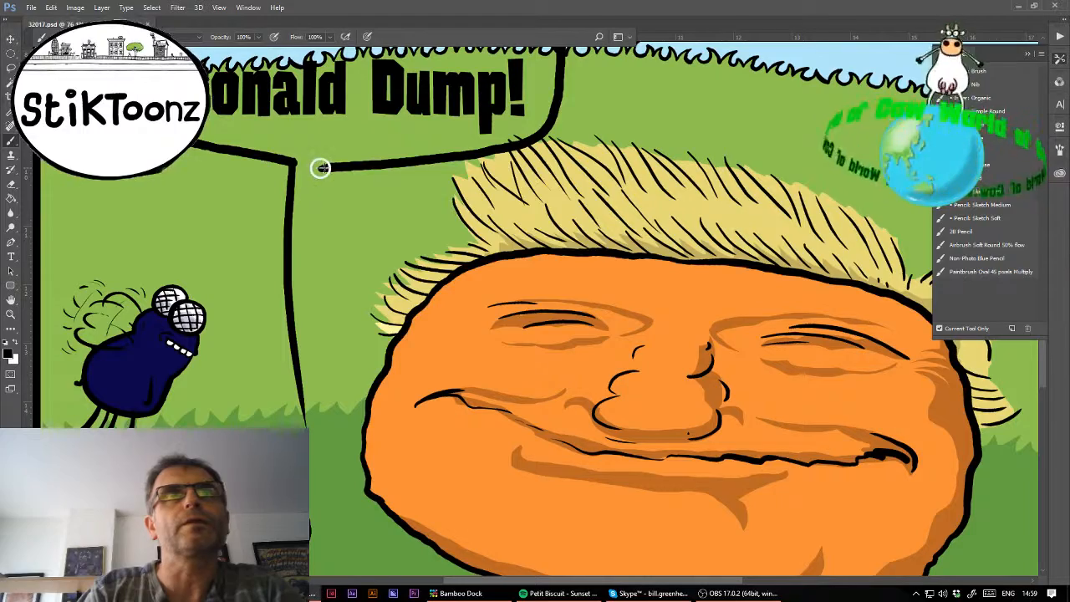
- Ink the right side of the balloon's tail from the gap's other end, curving down to meet the left line in a narrow point
drag(318, 168, 294, 299)
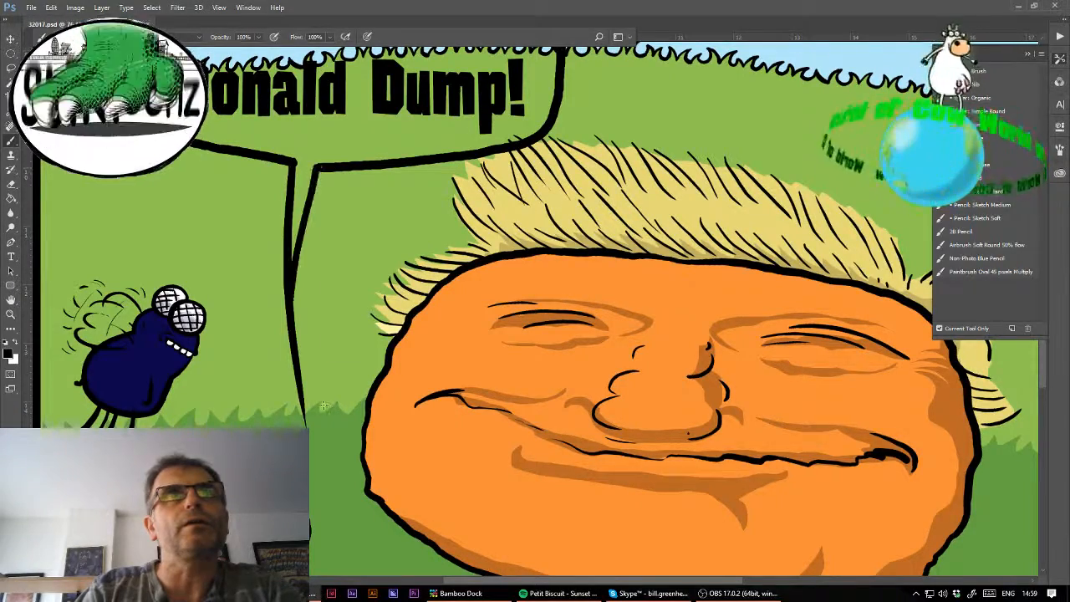
key(ctrl+z)
drag(317, 168, 304, 385)
key(ctrl+z)
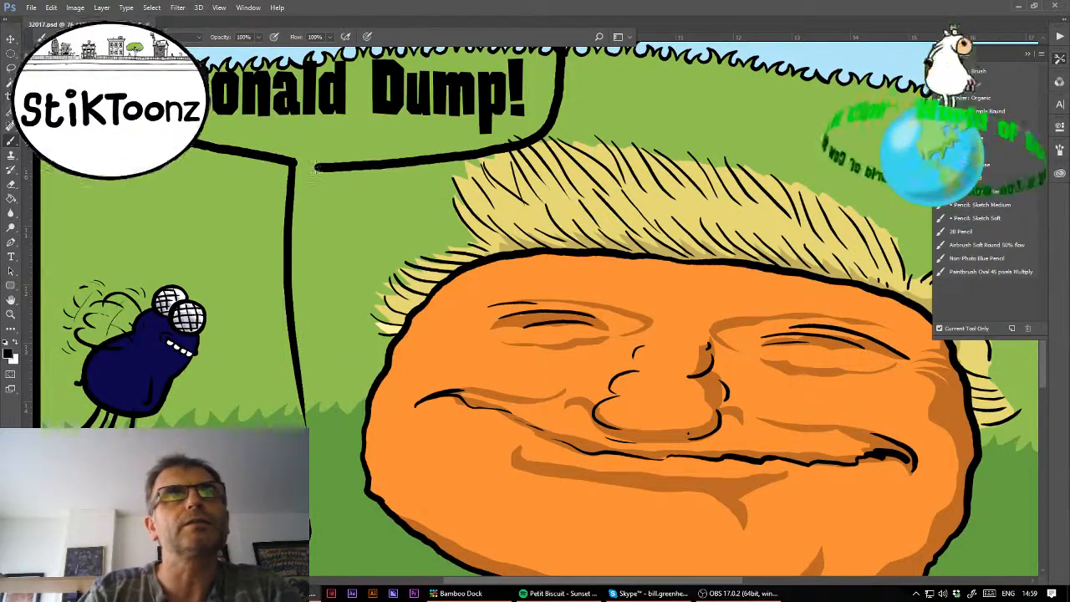
drag(318, 168, 295, 336)
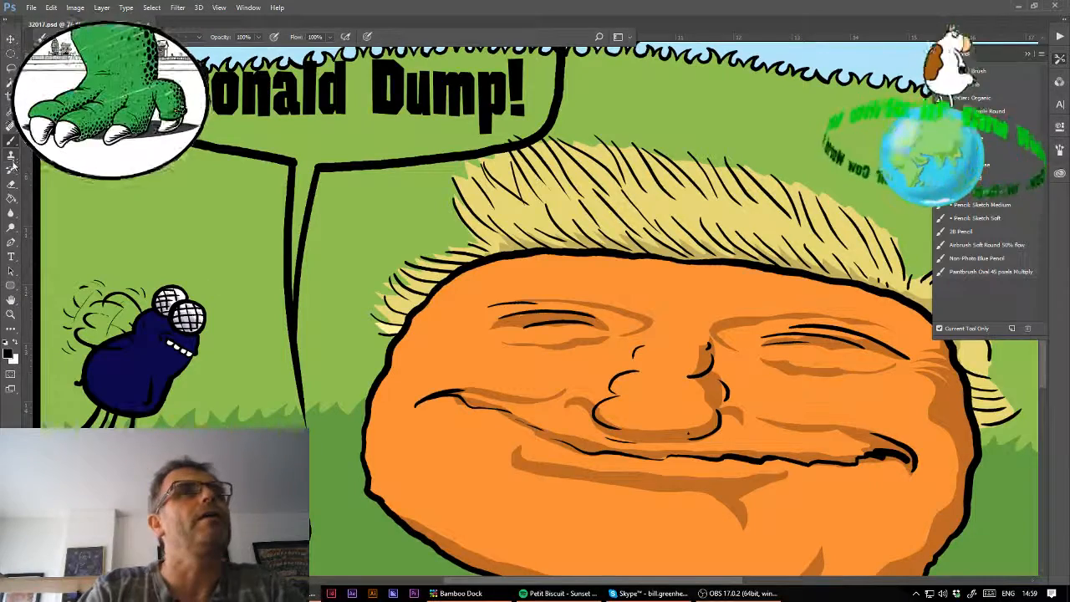
- Erase the excess line below the tail's point and trim the rounded line ends where the tail joins the balloon
click(11, 183)
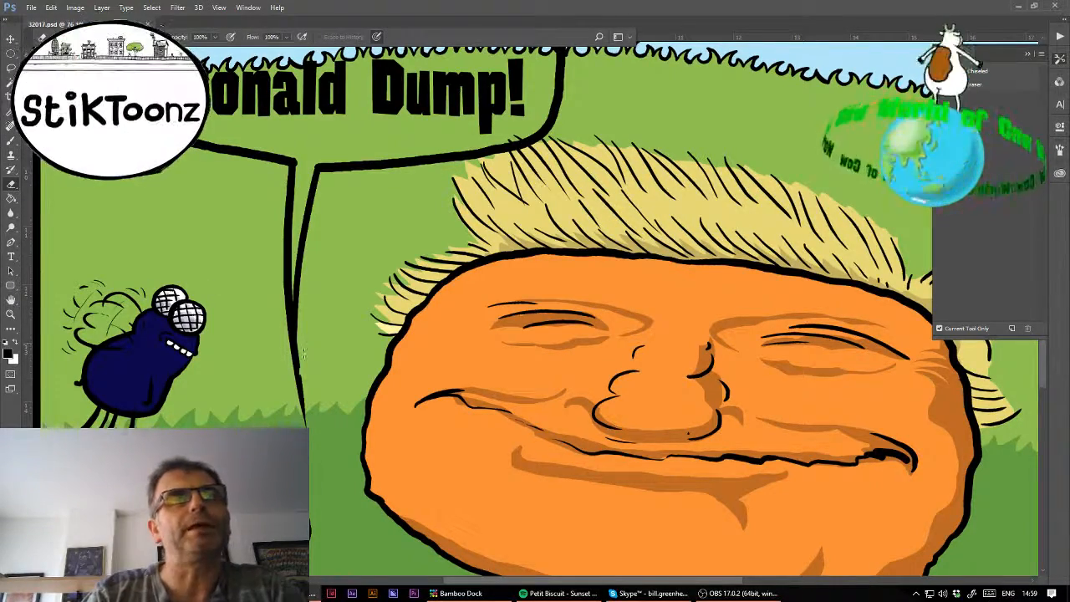
drag(296, 361, 306, 402)
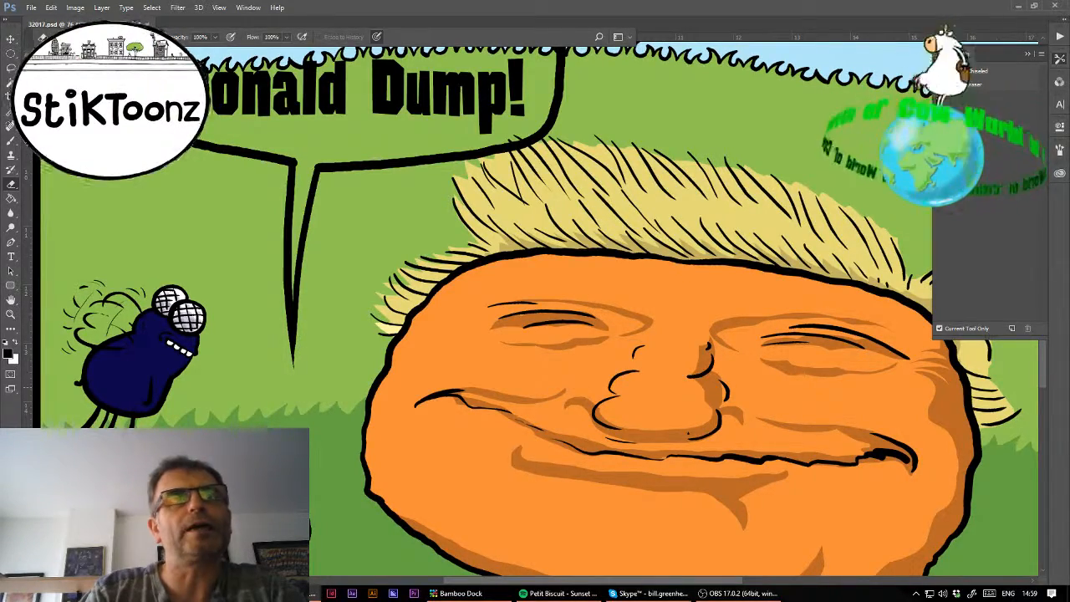
click(11, 314)
click(287, 149)
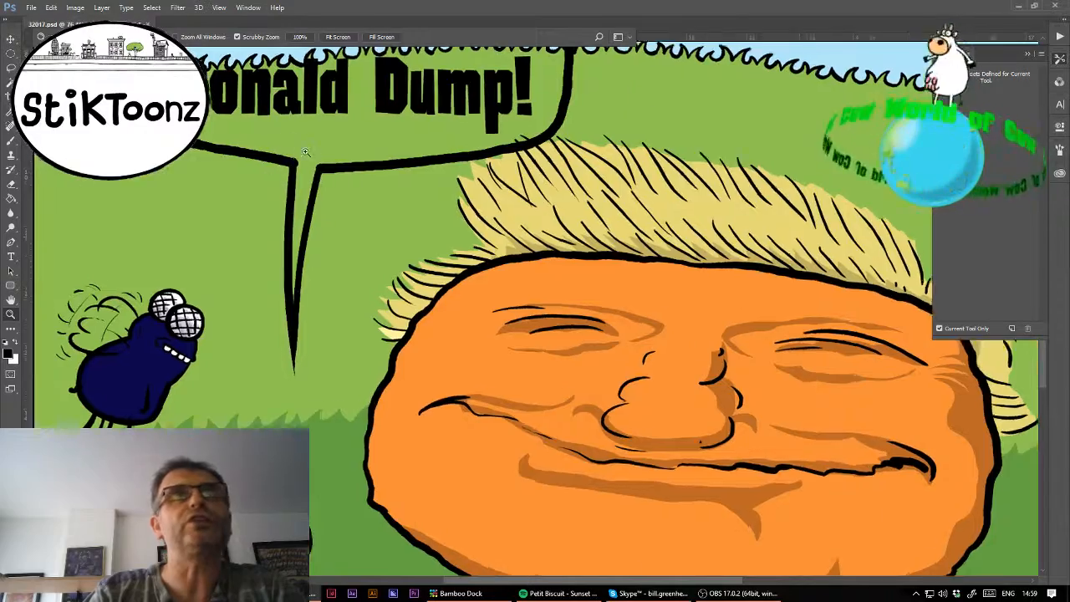
key(e)
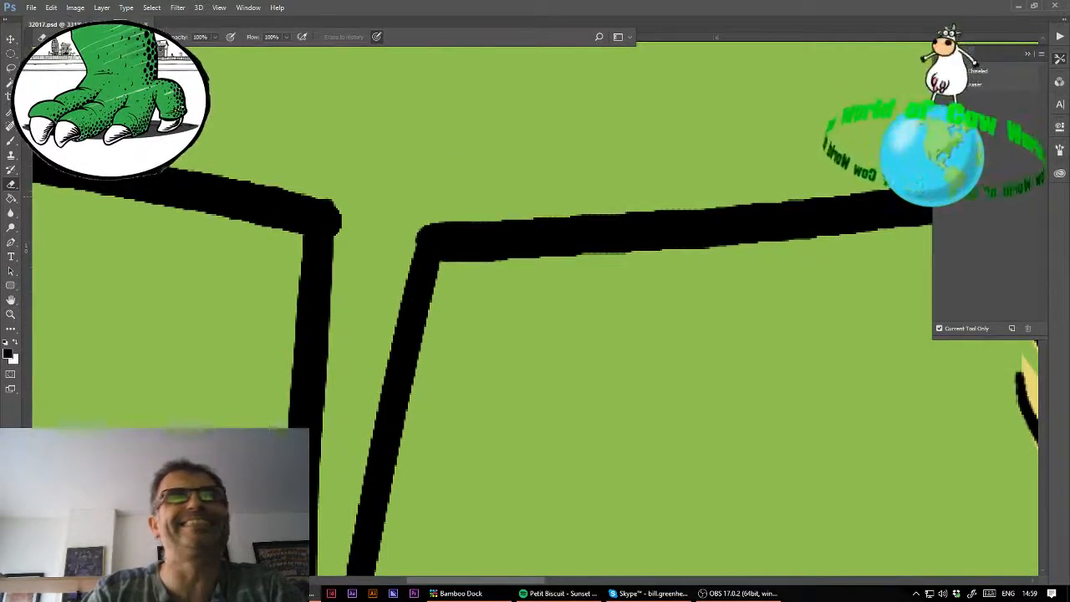
drag(338, 204, 337, 234)
drag(408, 216, 407, 240)
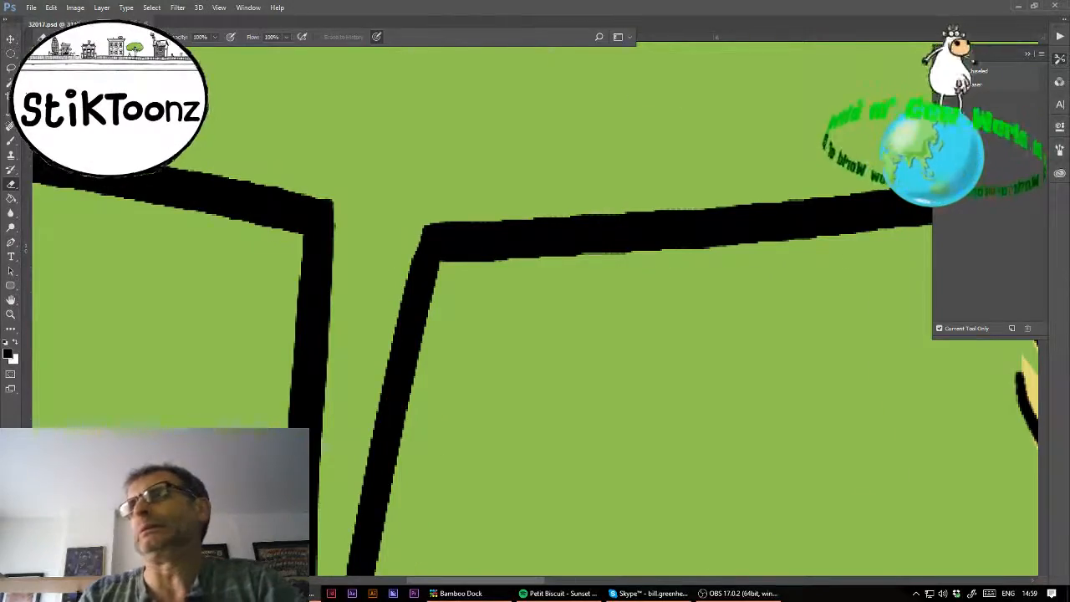
key(ctrl+0)
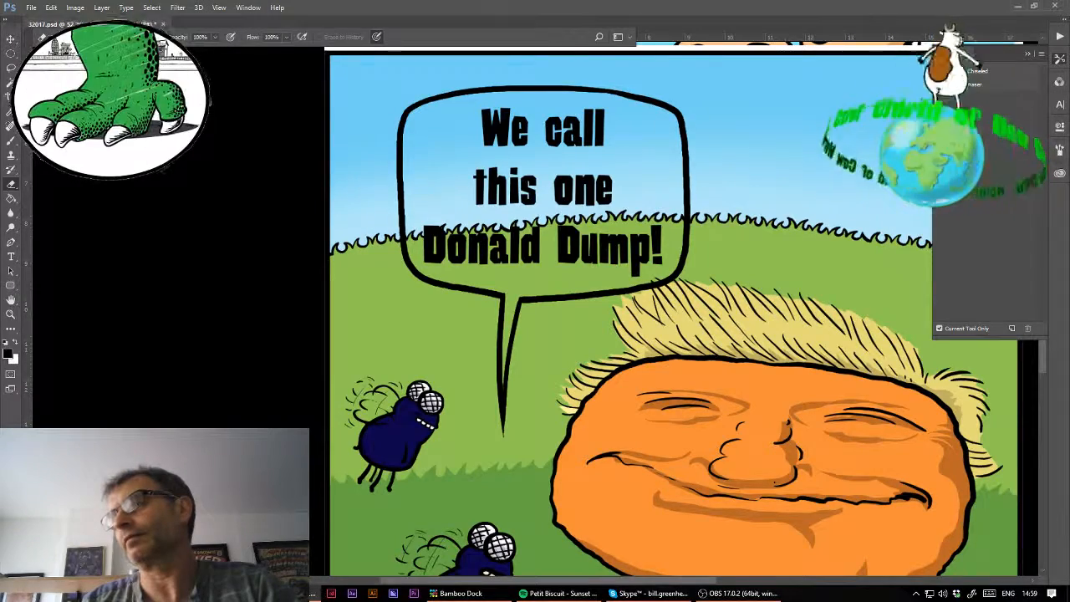
- Flood the balloon layer with white at 100% opacity using the Paint Bucket
key(x)
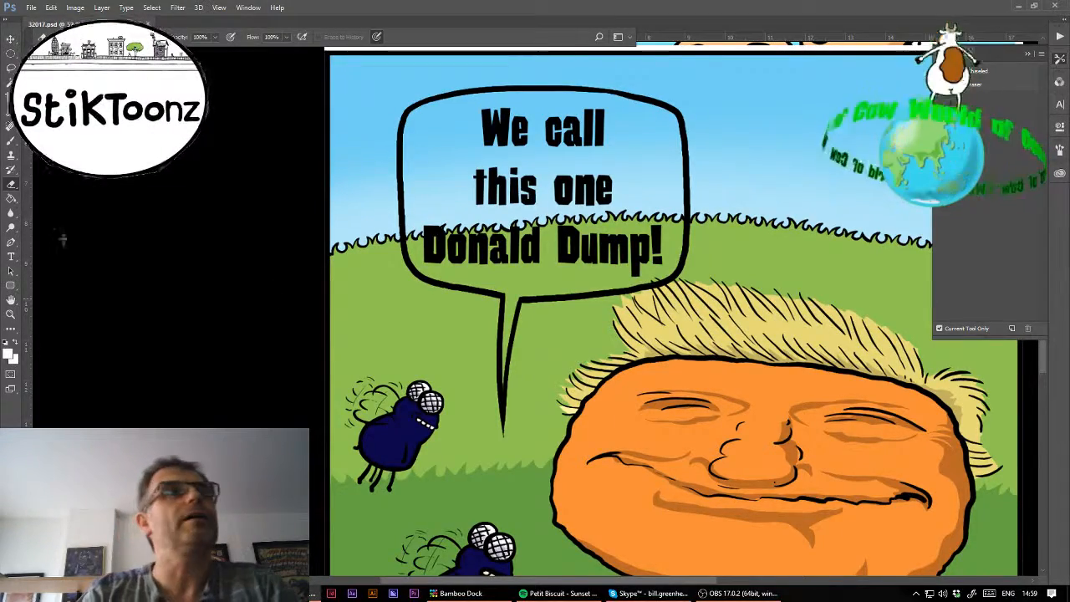
click(11, 198)
click(930, 388)
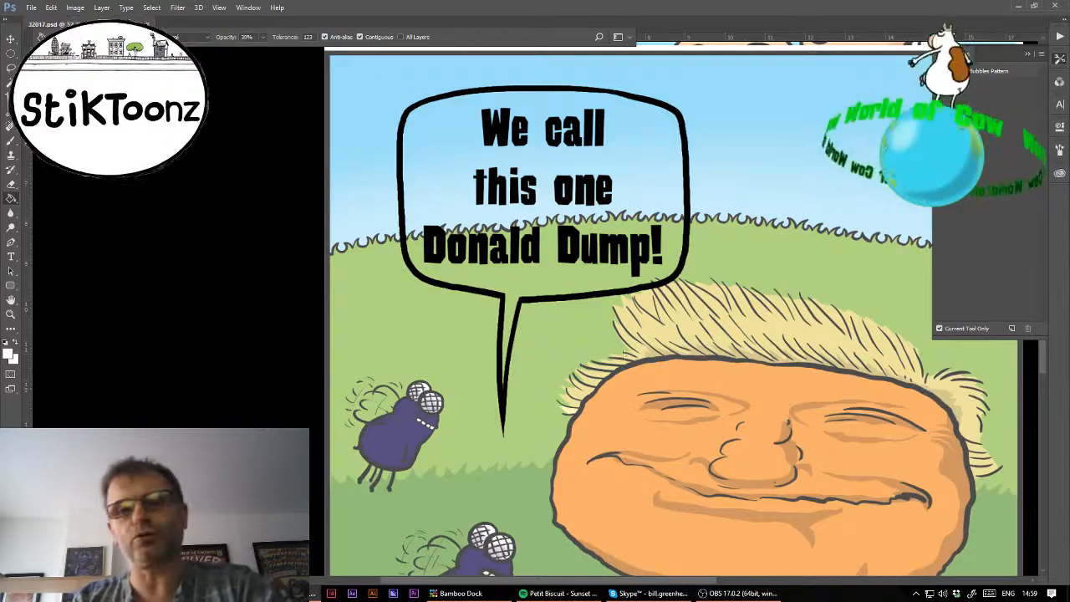
key(0)
click(623, 354)
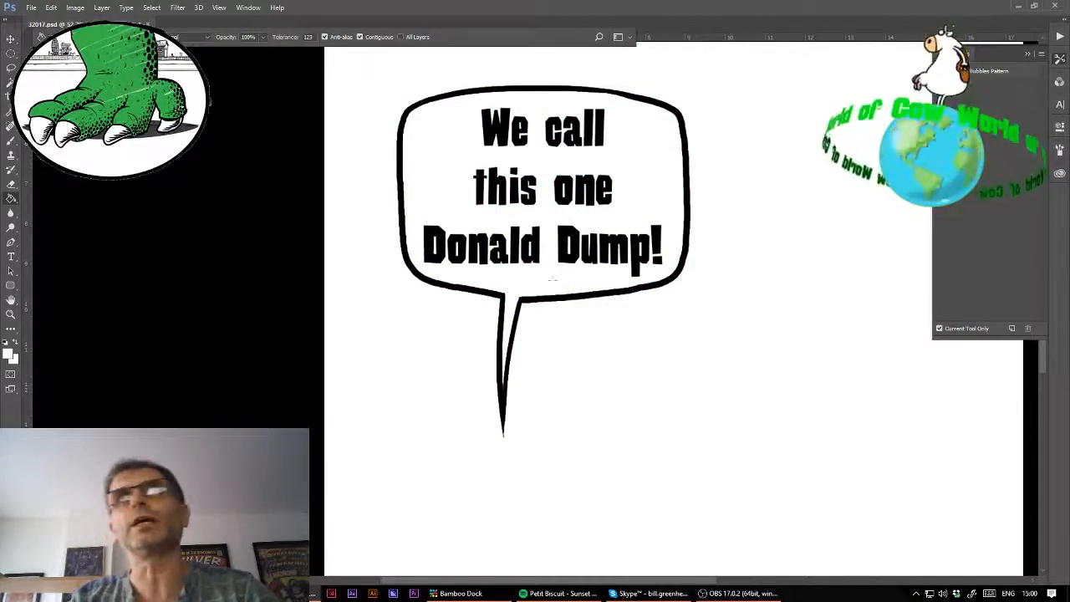
- Select the white area outside the balloon with the Magic Wand, delete it and clear the selection
click(11, 81)
click(425, 334)
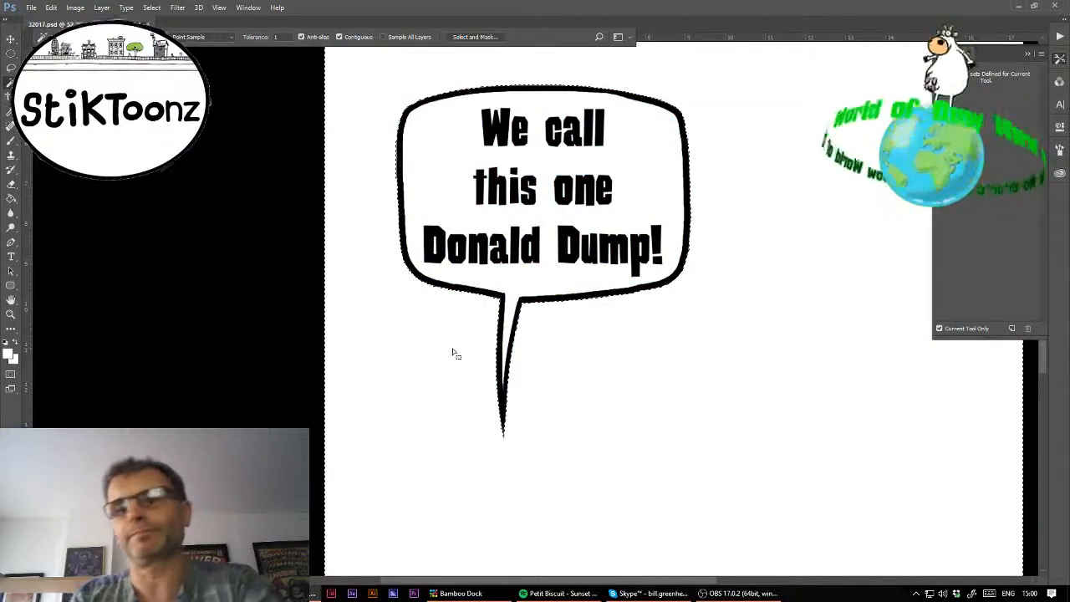
key(Delete)
key(ctrl+d)
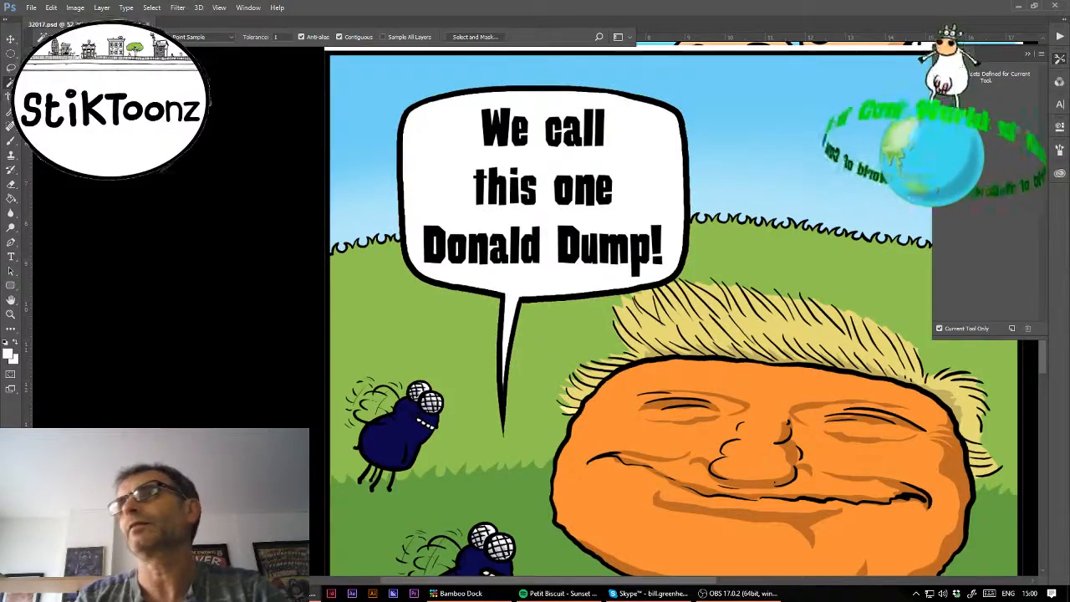
key(ctrl+0)
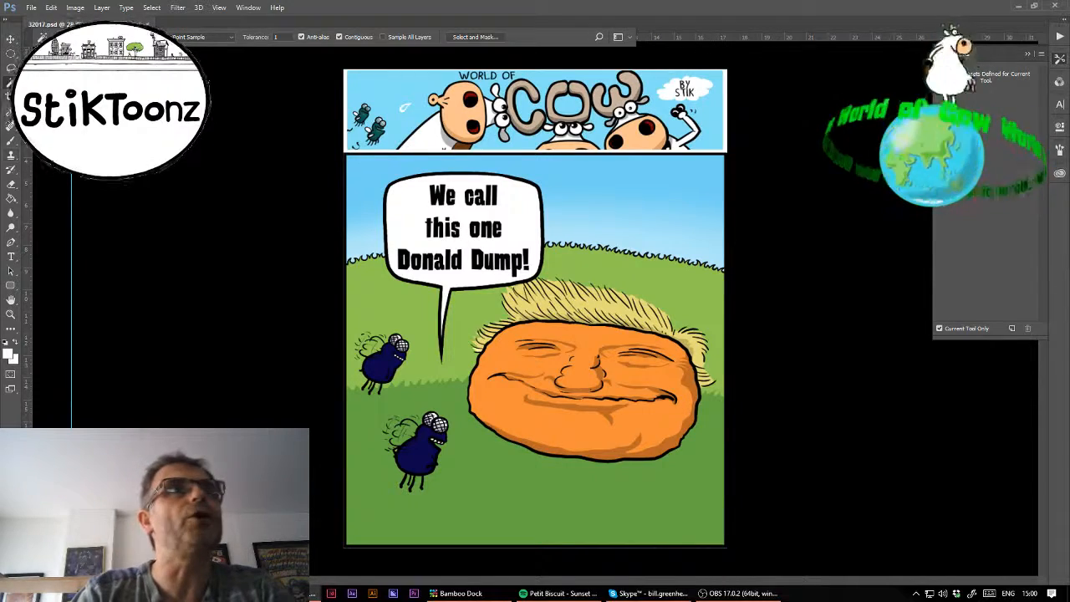
- Lasso a curling wisp of steam above the orange face, fill it with semi-transparent white and shift it slightly upward
click(10, 68)
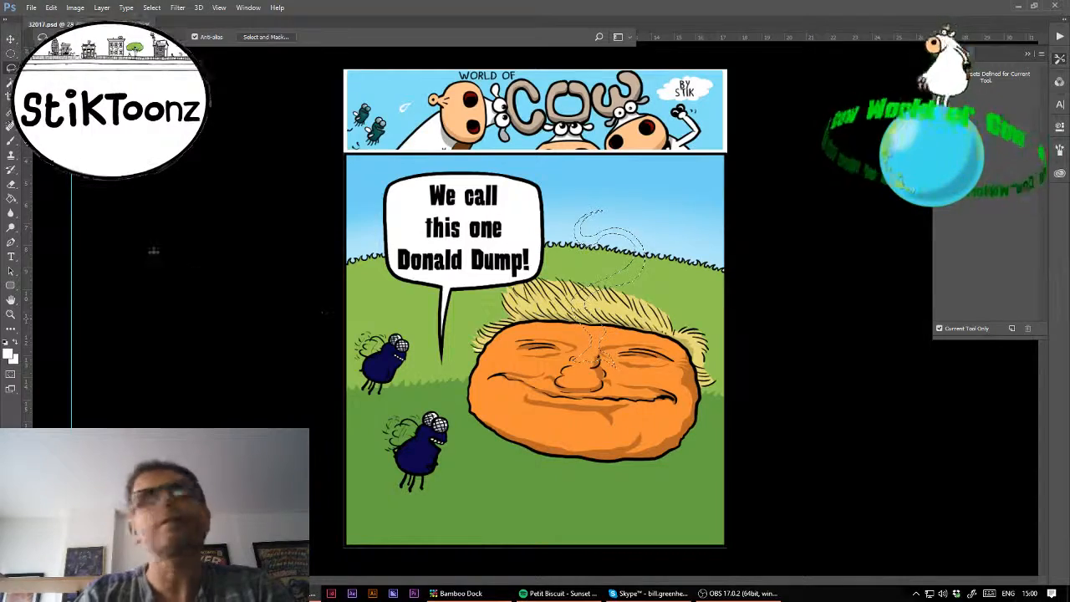
key(g)
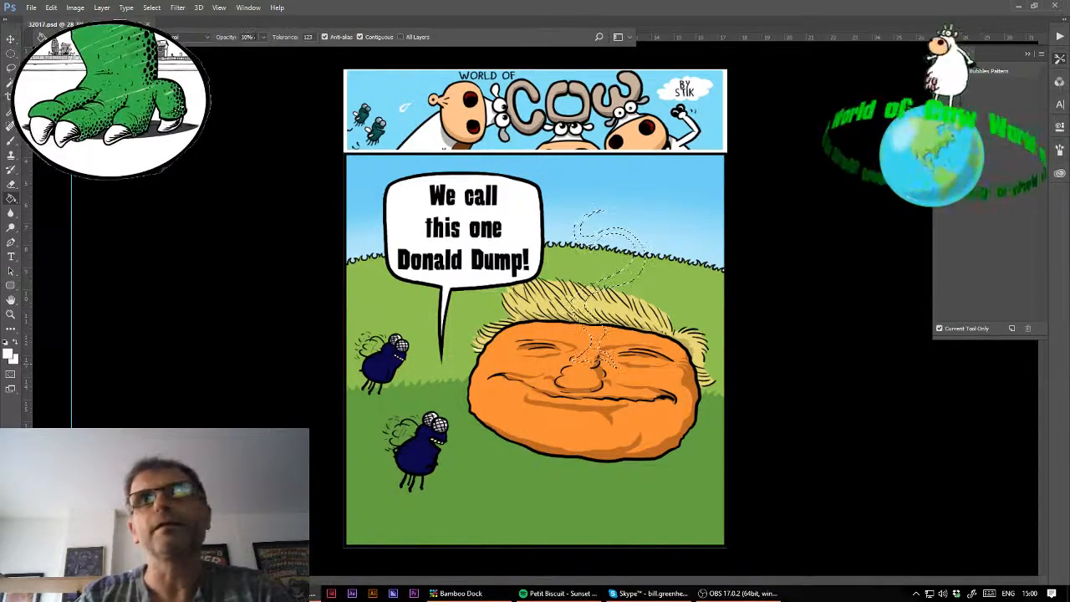
click(595, 359)
drag(619, 385, 631, 367)
- Soften the lower end of the steam wisp over the orange forehead with the Eraser
click(11, 185)
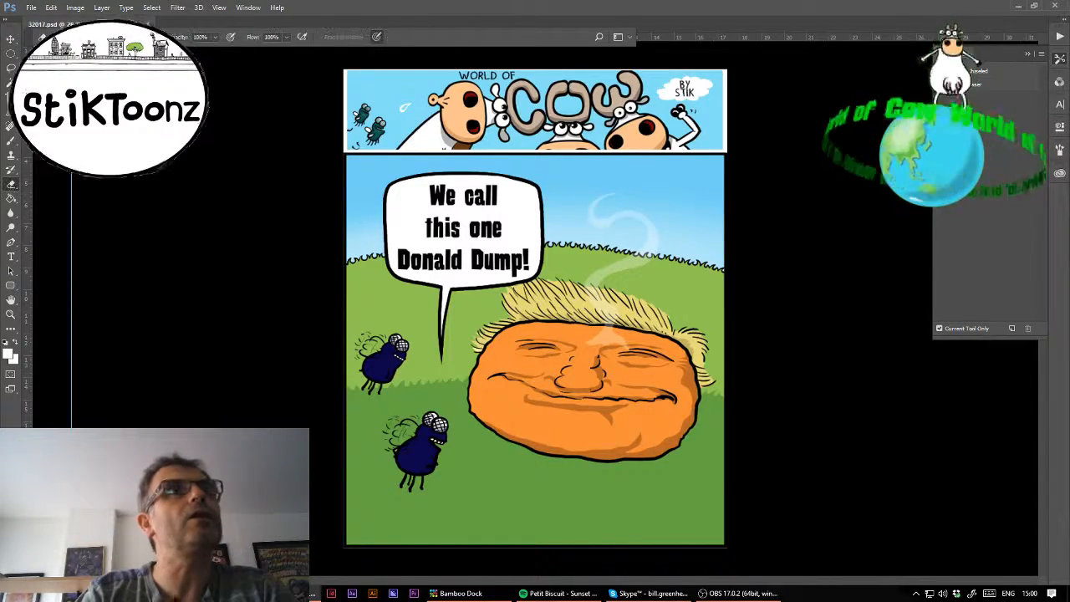
click(71, 37)
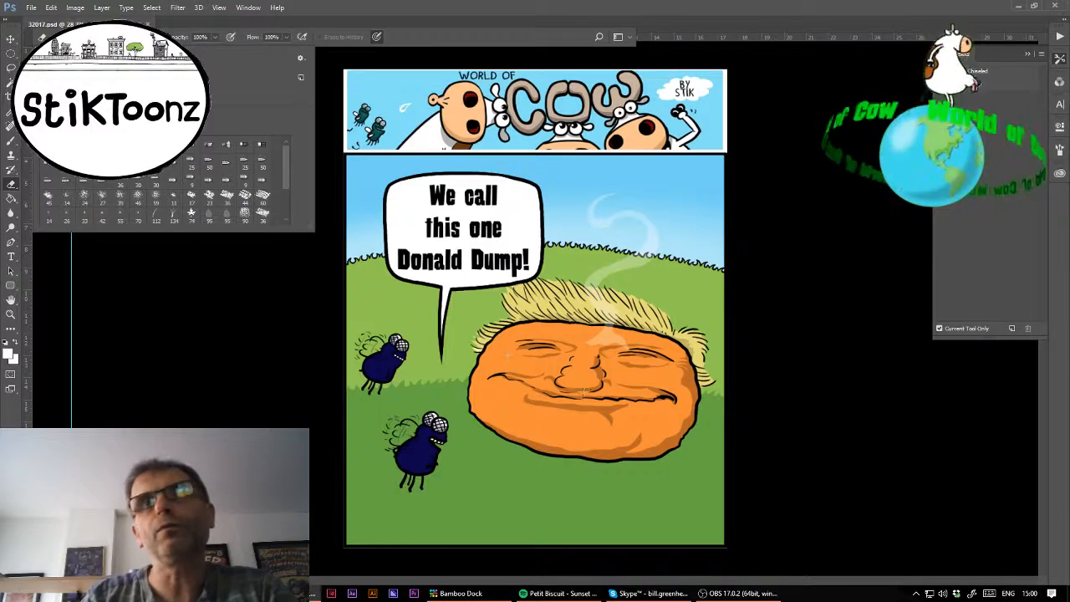
click(583, 392)
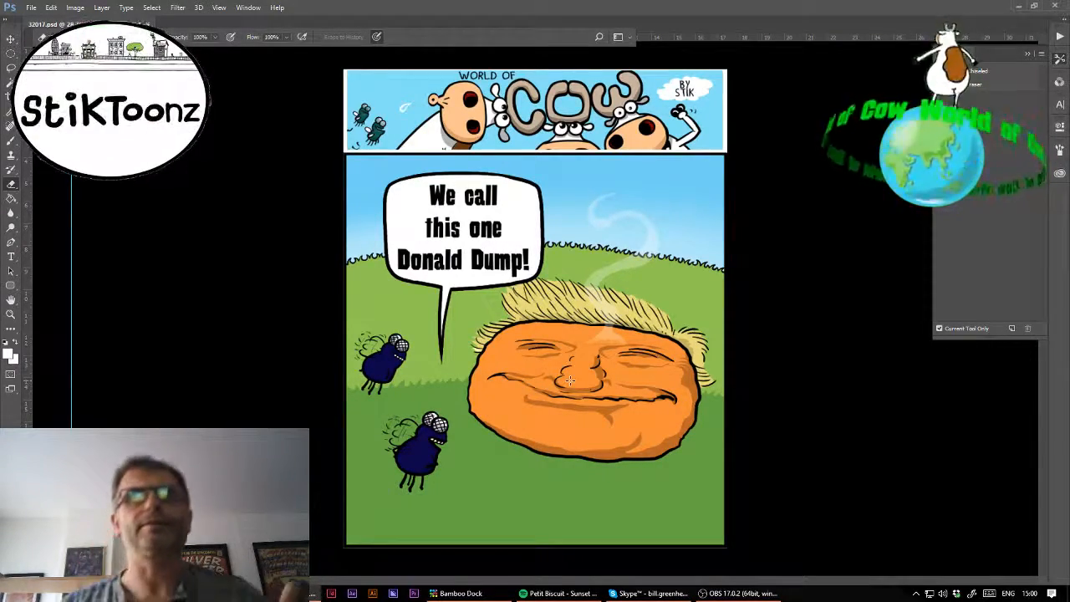
- Hand-letter the white signature "Stik" followed by a dot near the panel's lower-right corner with the Brush
click(12, 316)
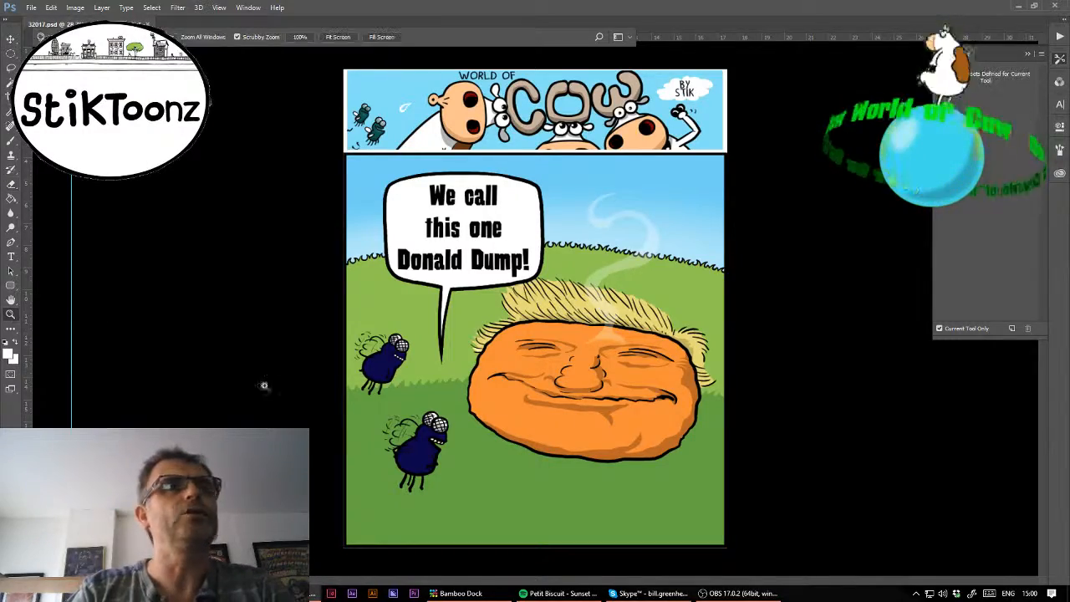
drag(732, 567, 816, 557)
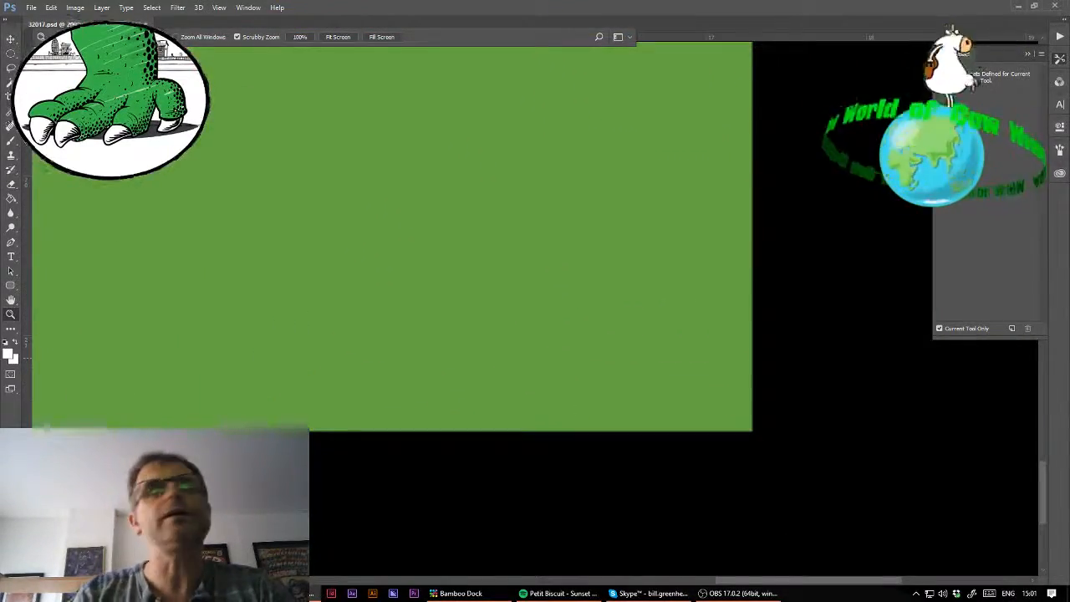
click(11, 142)
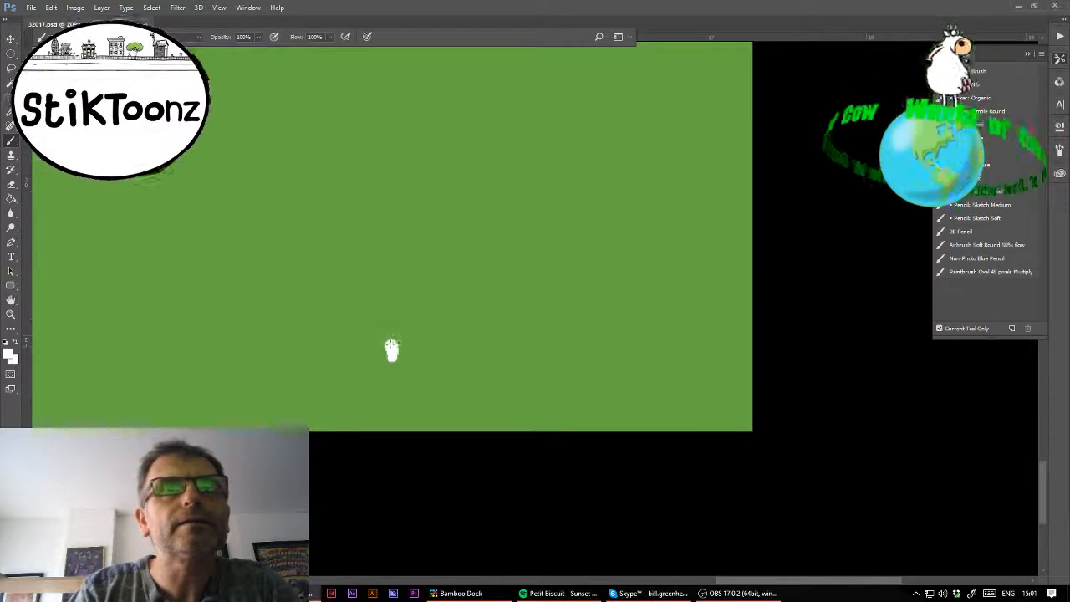
mouse_move(368, 361)
mouse_down()
mouse_move(390, 395)
mouse_move(364, 407)
mouse_move(343, 386)
mouse_up()
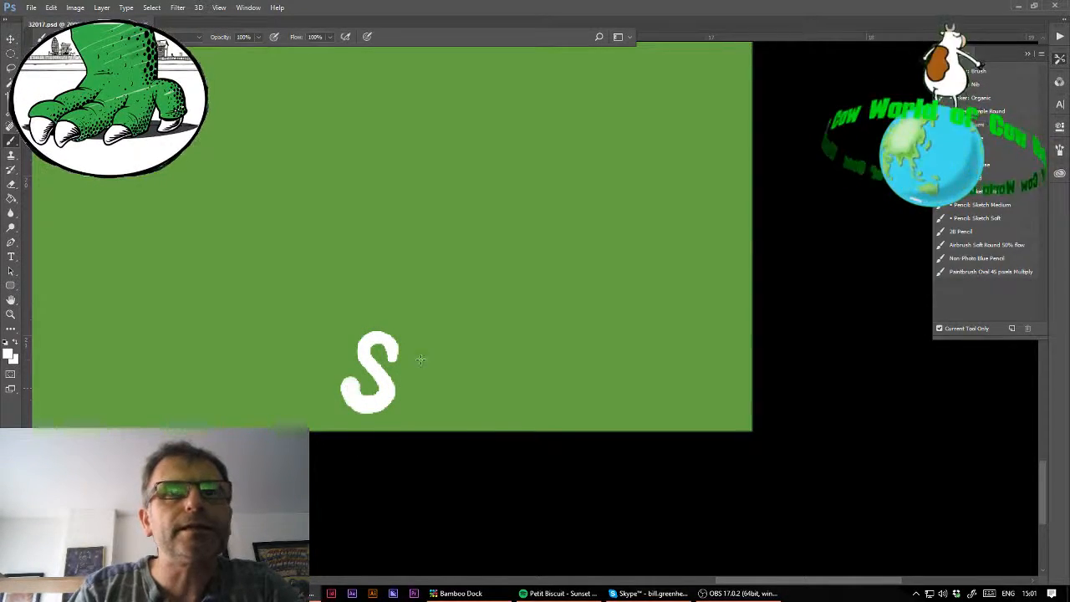
mouse_move(413, 336)
mouse_down()
mouse_move(409, 403)
mouse_move(447, 375)
mouse_move(442, 403)
mouse_move(520, 351)
mouse_move(480, 419)
mouse_up()
drag(487, 380, 515, 410)
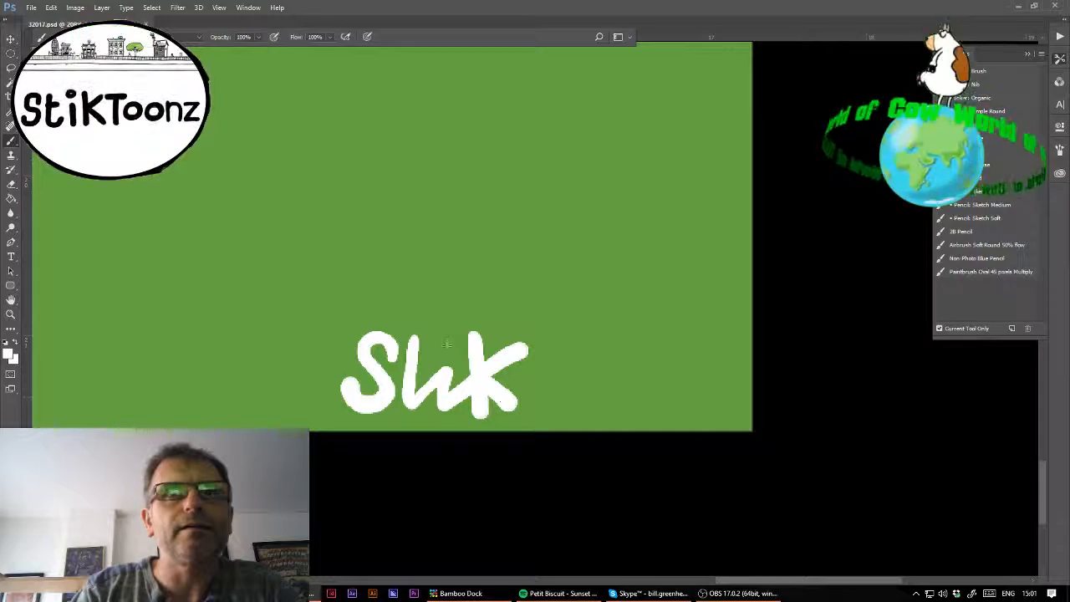
drag(444, 338, 453, 348)
drag(393, 369, 433, 351)
click(537, 381)
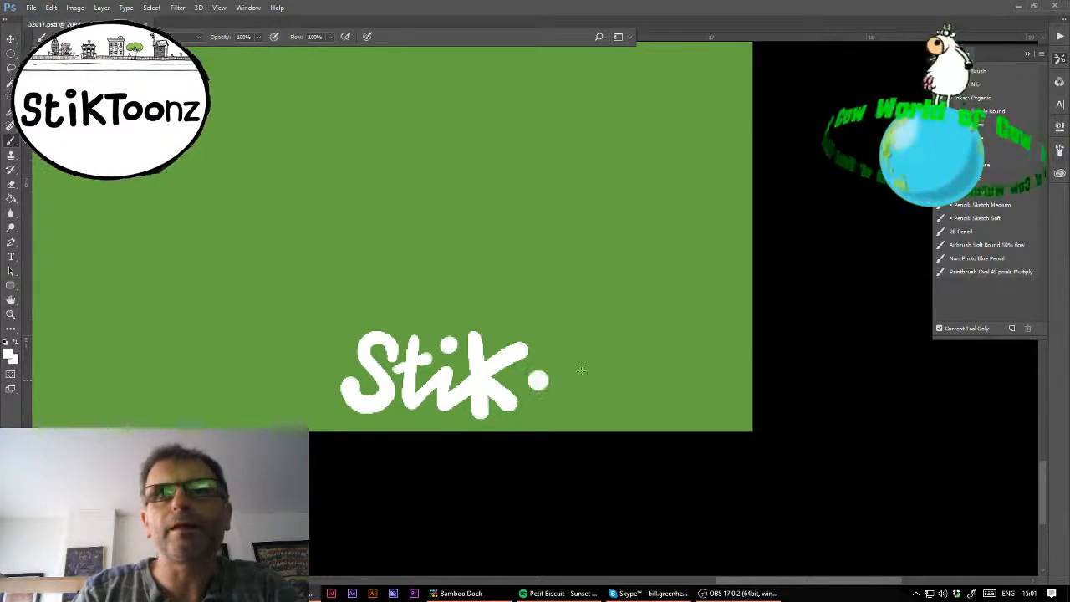
- Add the year "17" in white brush strokes after the signature's dot
drag(578, 354, 577, 411)
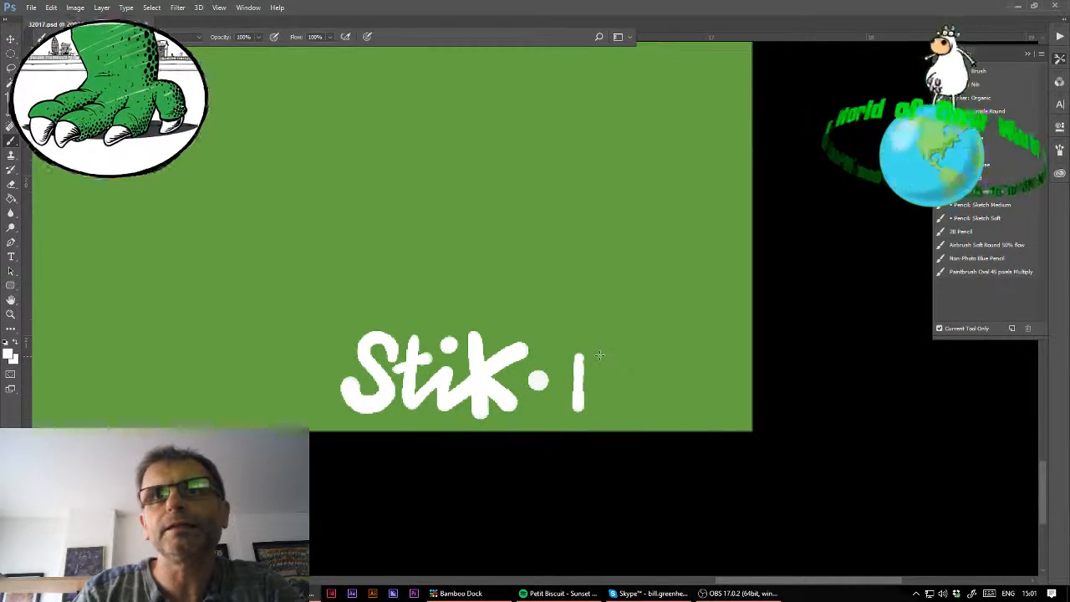
mouse_move(595, 356)
mouse_down()
mouse_move(640, 357)
mouse_move(616, 411)
mouse_up()
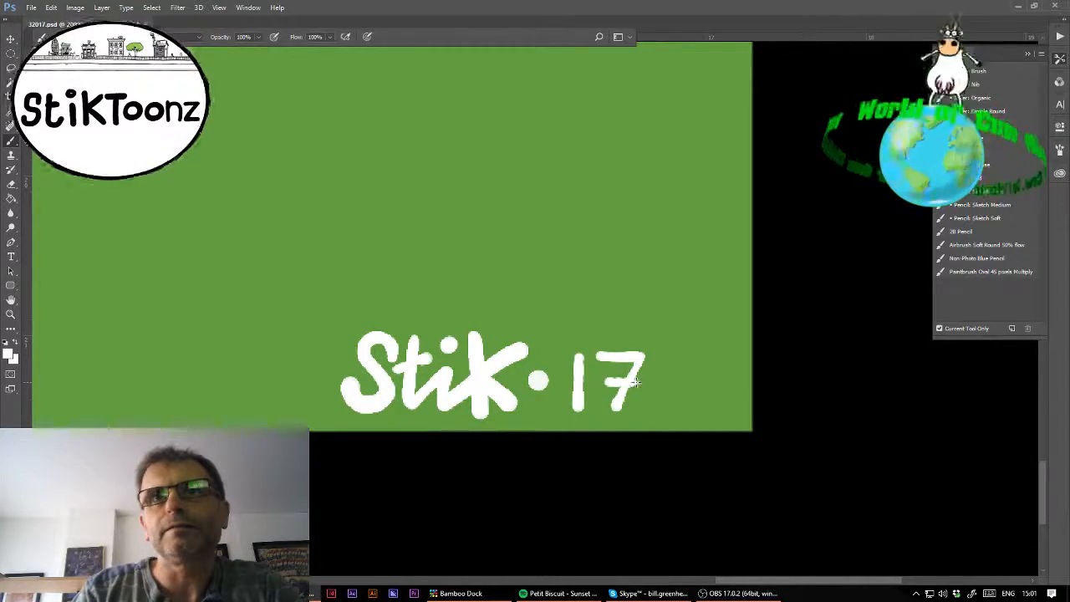
key(ctrl+minus)
key(ctrl+minus)
key(ctrl+minus)
key(ctrl+0)
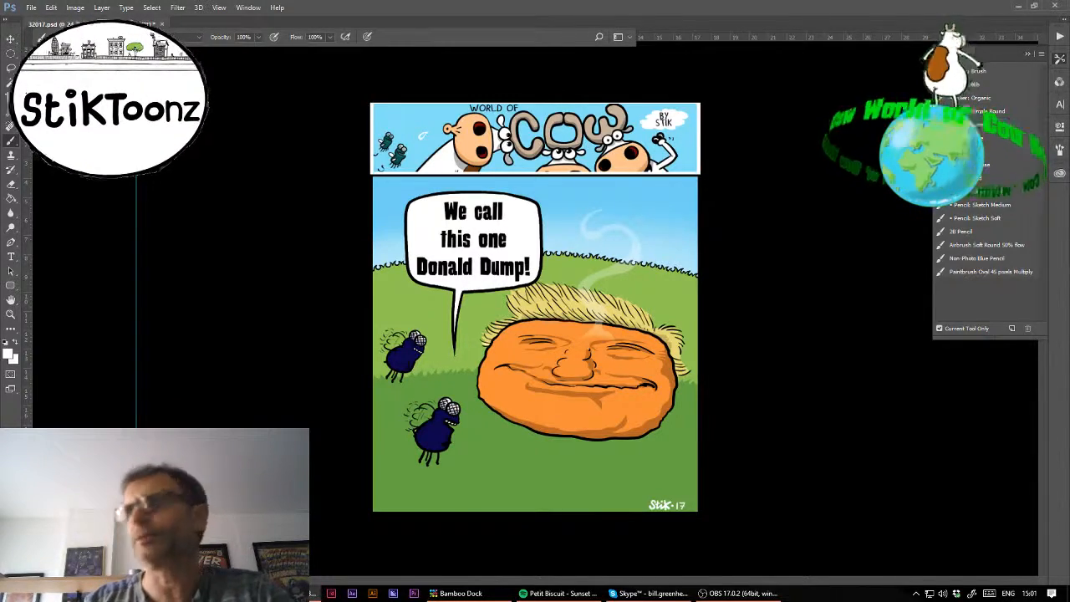
- Select the grass with the Magic Wand, shade its lower part with soft dark green brush strokes at 30% opacity, and deselect
key(w)
click(494, 473)
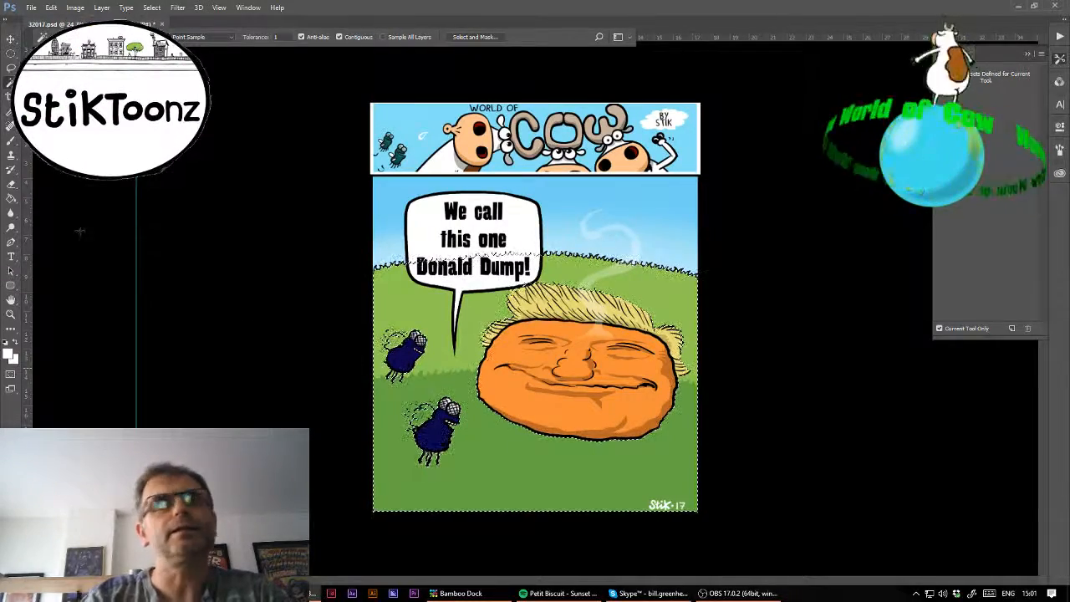
click(11, 140)
click(43, 36)
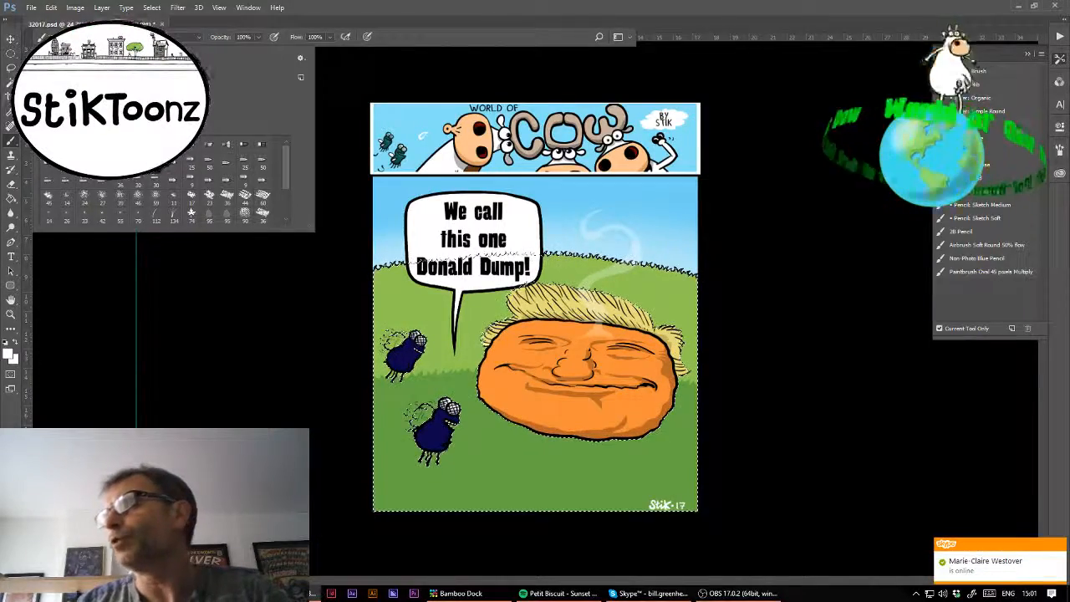
click(714, 510)
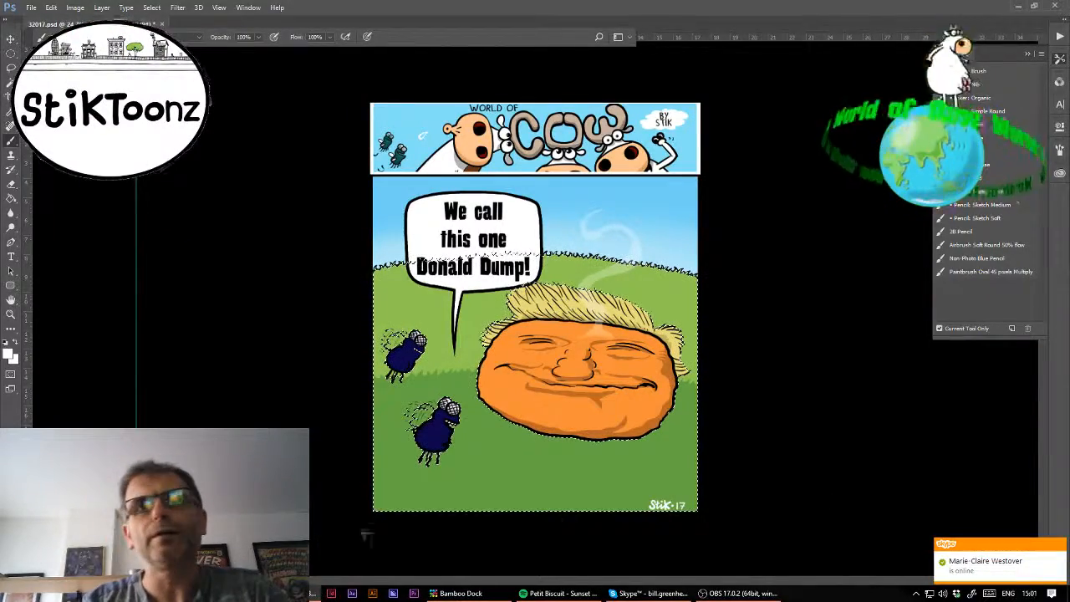
drag(646, 515, 741, 518)
key(ctrl+z)
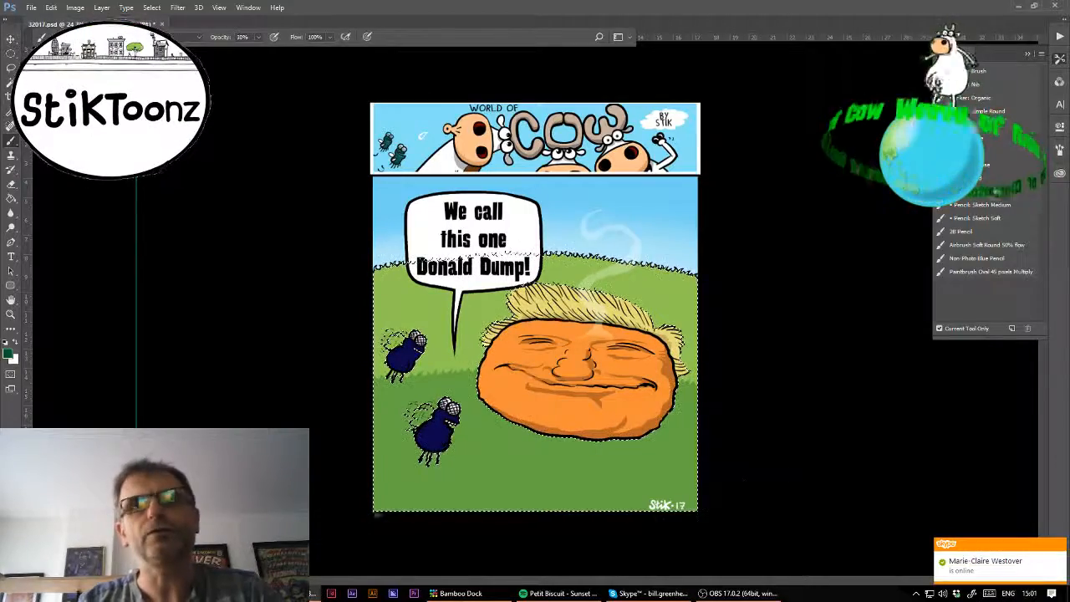
drag(375, 514, 766, 496)
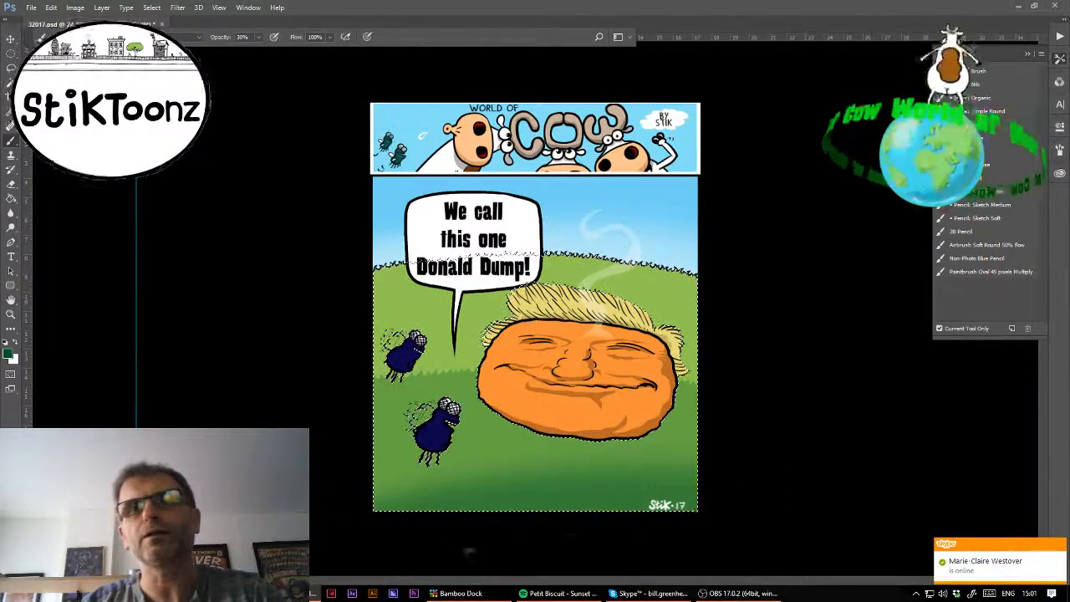
drag(595, 471, 735, 476)
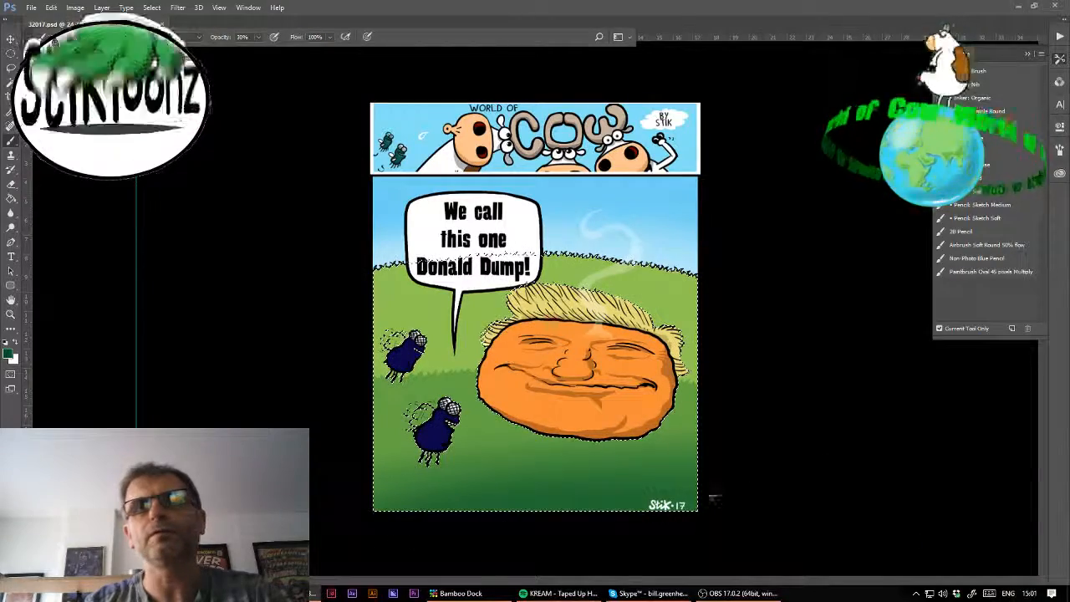
key(ctrl+d)
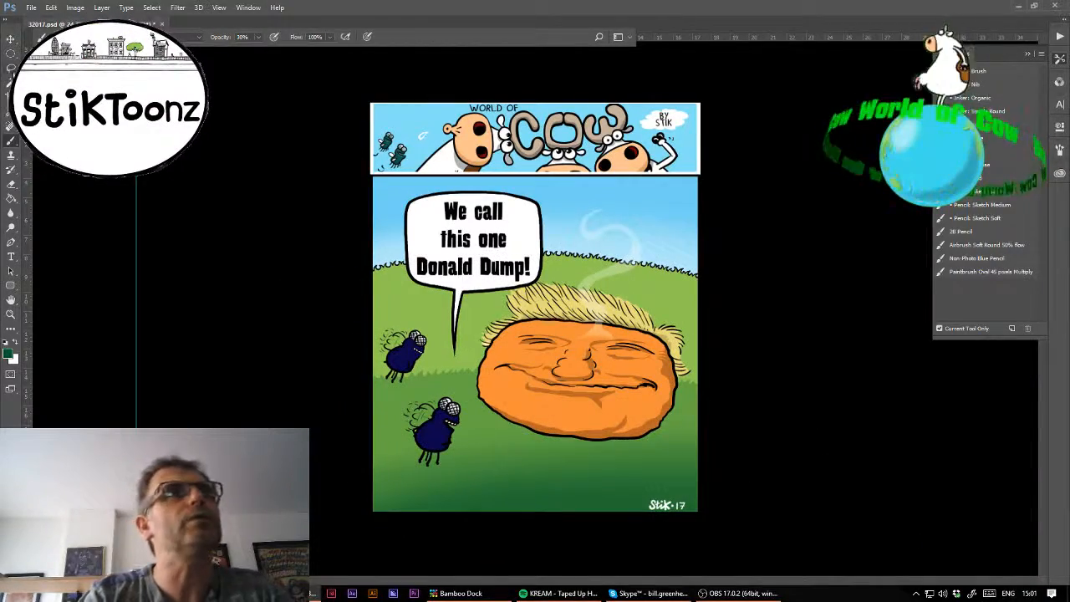
- Lasso a ragged shadow strip under the orange face, fill it with black at 30% opacity, and deselect
key(l)
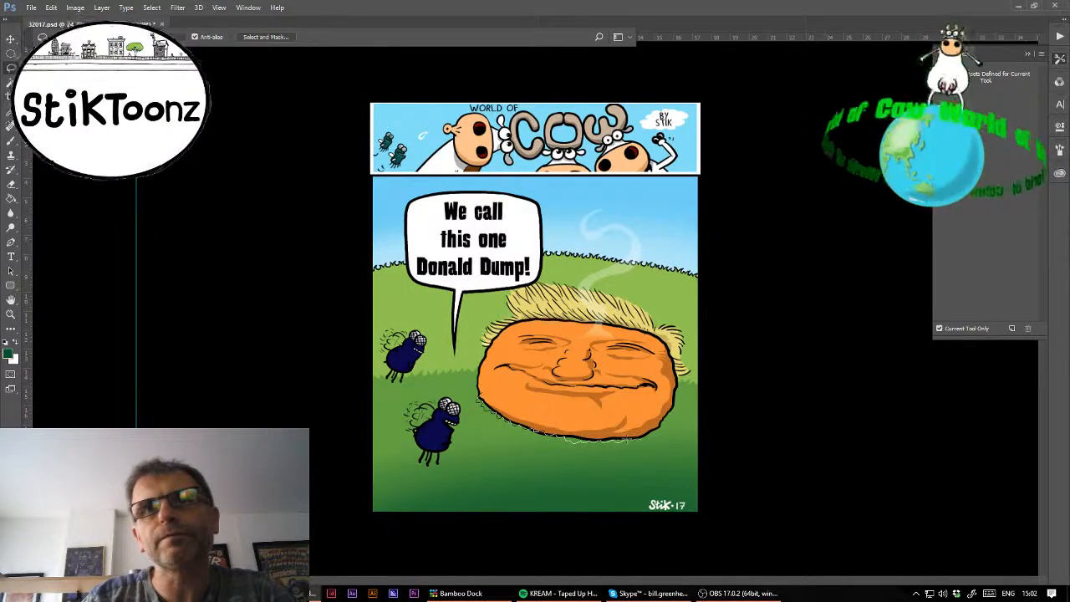
mouse_move(681, 380)
mouse_down()
mouse_move(529, 394)
mouse_move(485, 392)
mouse_up()
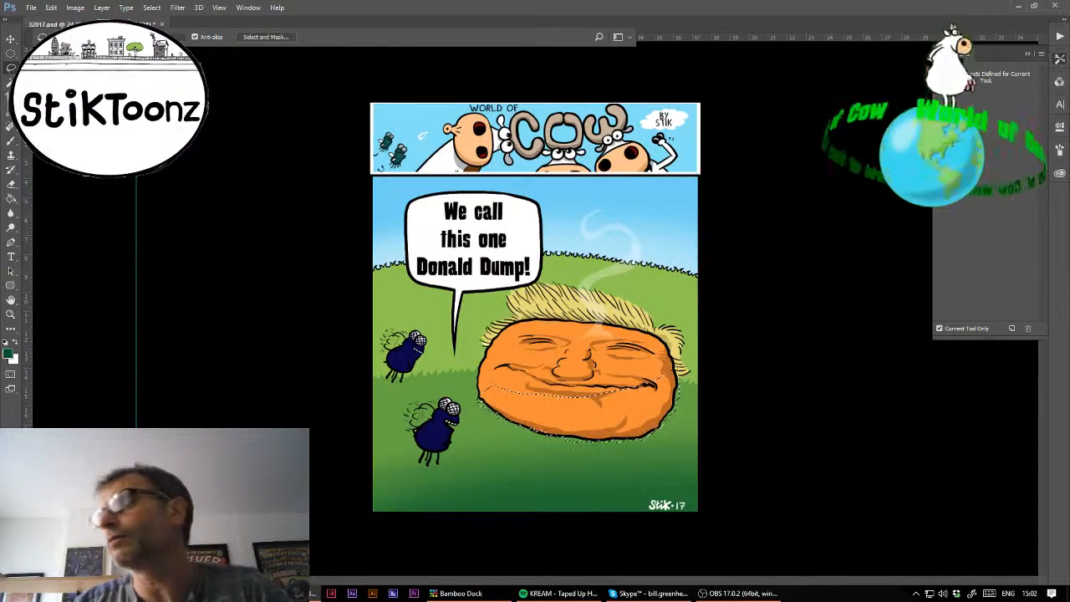
key(d)
key(g)
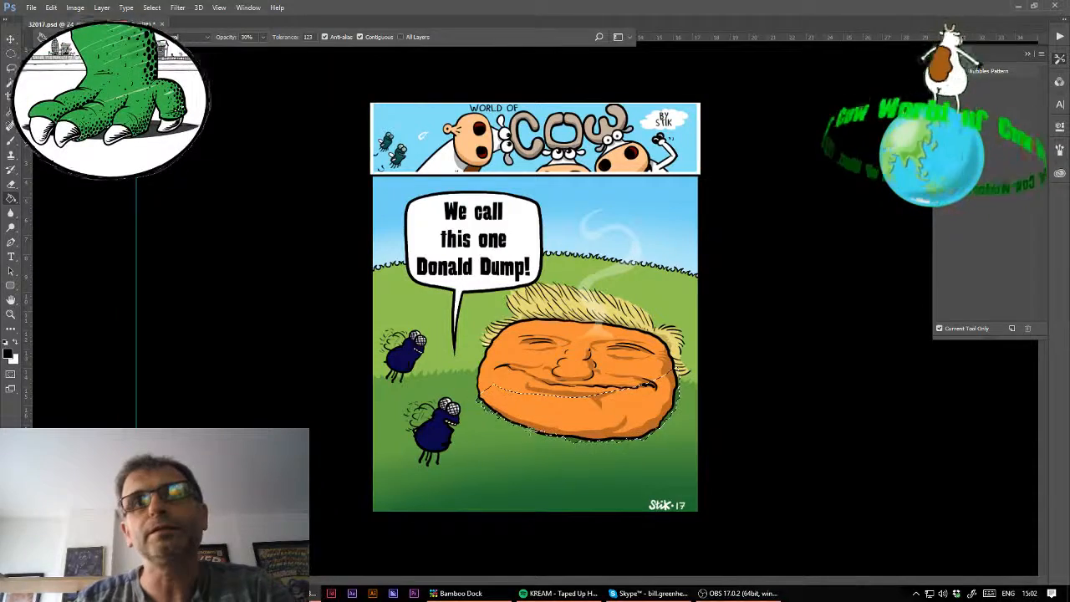
key(ctrl+d)
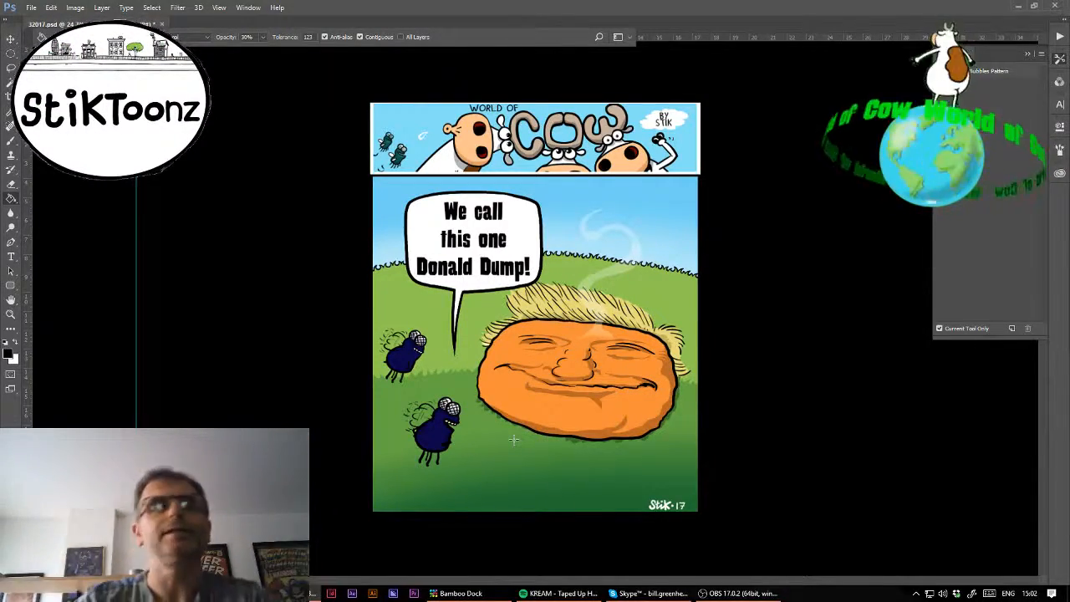
- Sample the hair's pale yellow and paint highlights on the bulges of the nose with the Brush at 20% opacity
key(z)
click(534, 339)
drag(589, 389, 700, 389)
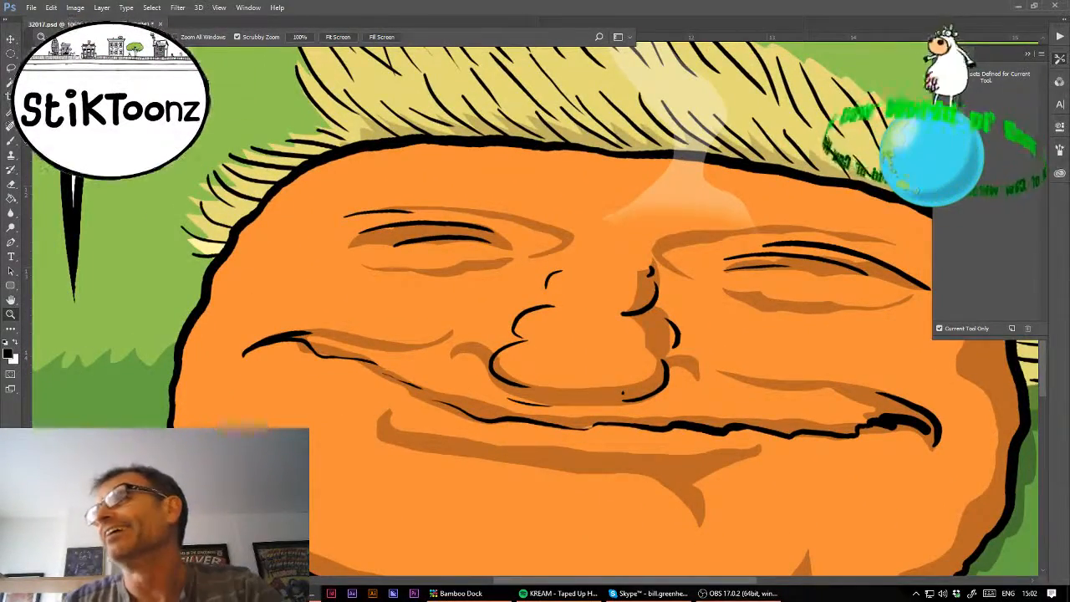
key(i)
click(1024, 348)
key(b)
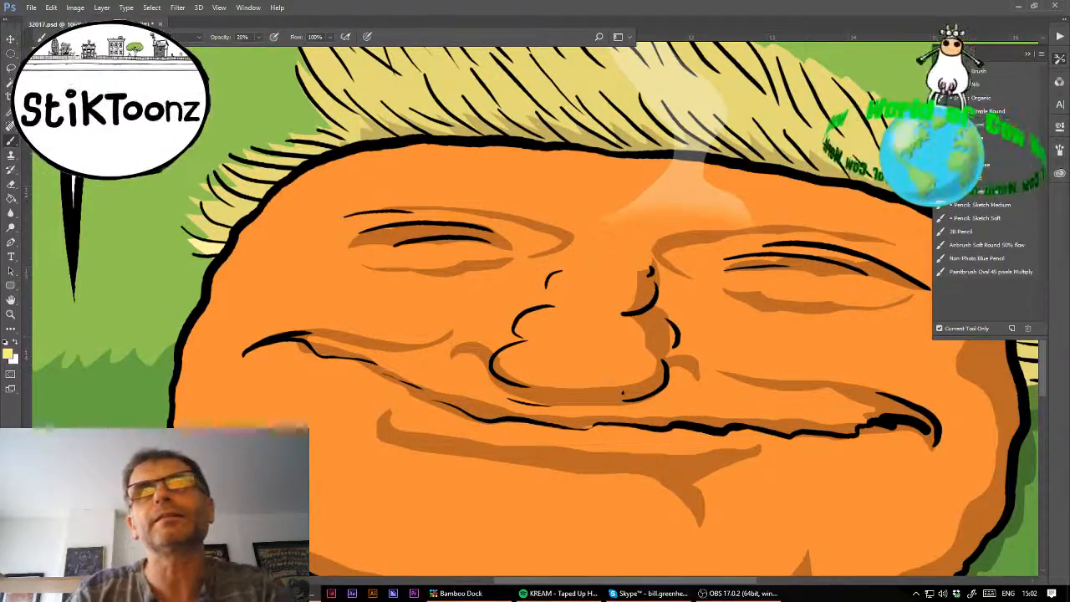
key(2)
click(74, 37)
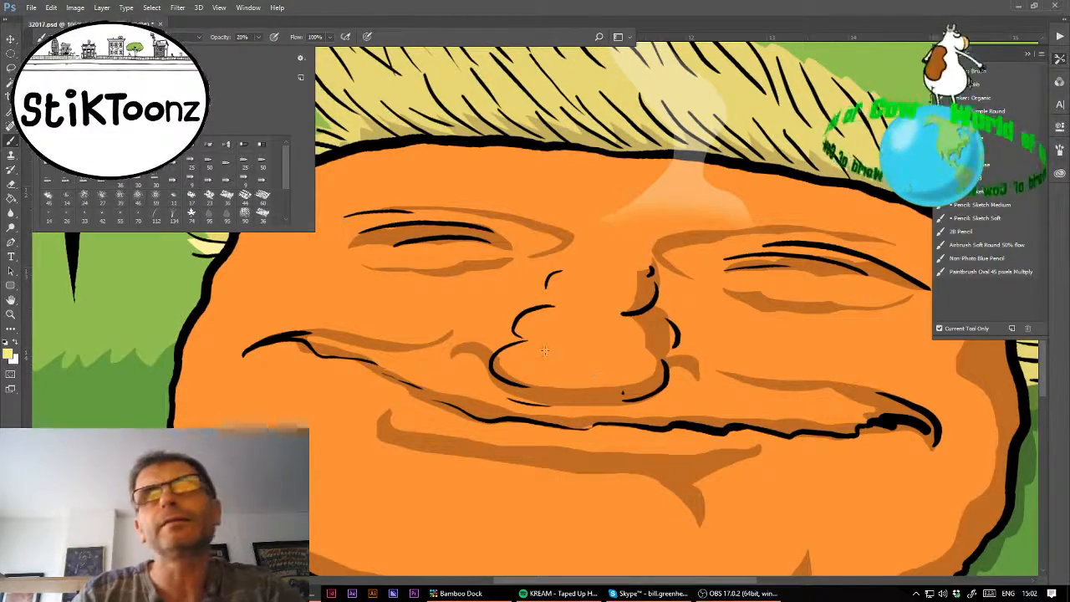
click(1067, 421)
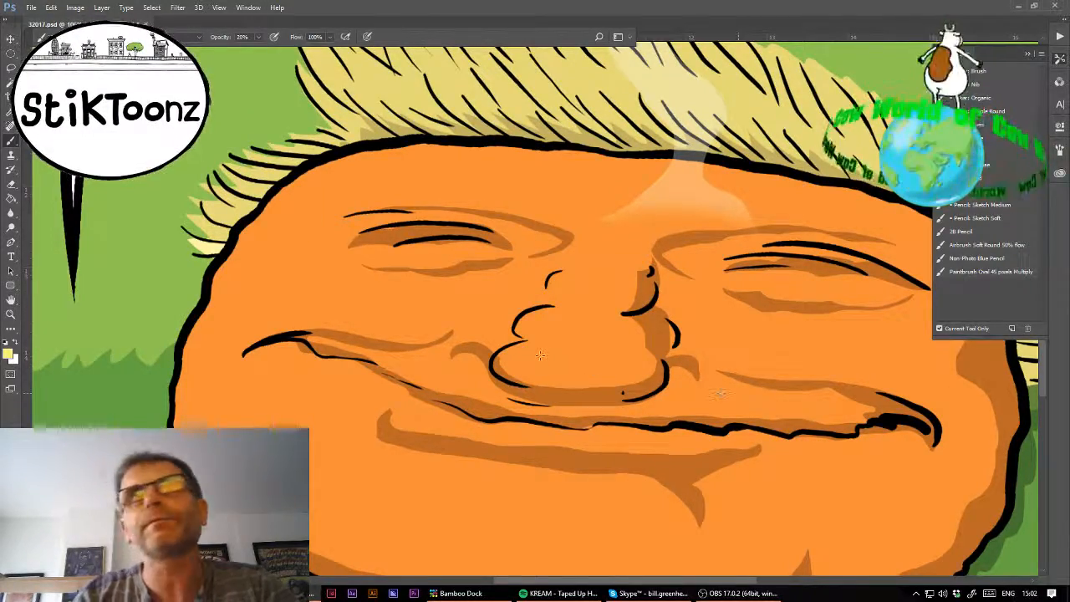
drag(533, 352, 588, 345)
mouse_move(538, 318)
mouse_down()
mouse_move(589, 313)
mouse_move(608, 278)
mouse_up()
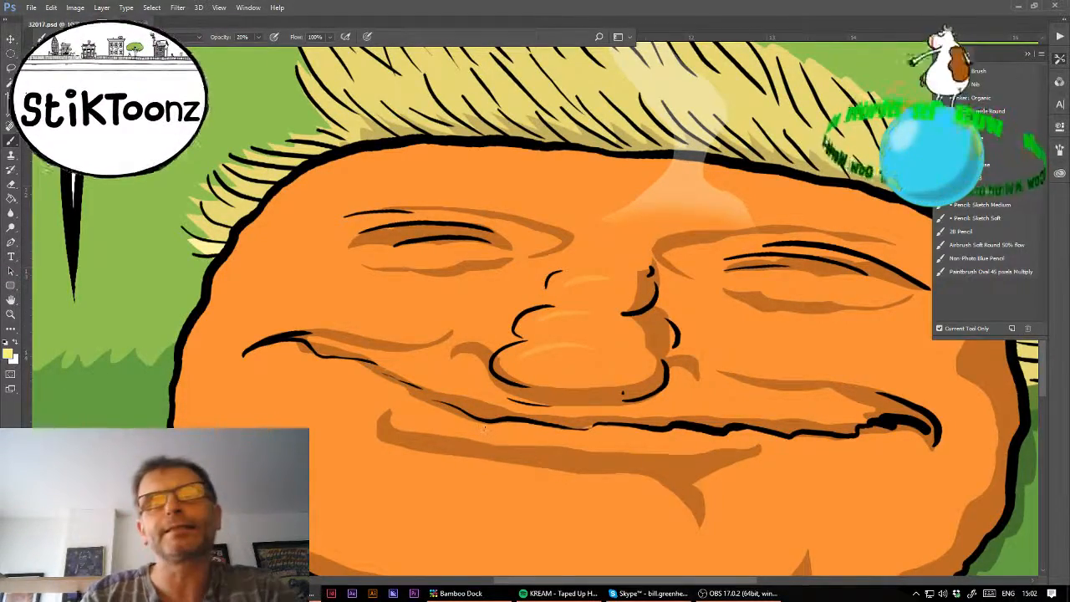
- Paint pale yellow highlights along the lower lip, below both closed eyes and on the forehead, and set the brush opacity to 40%
drag(483, 429, 689, 438)
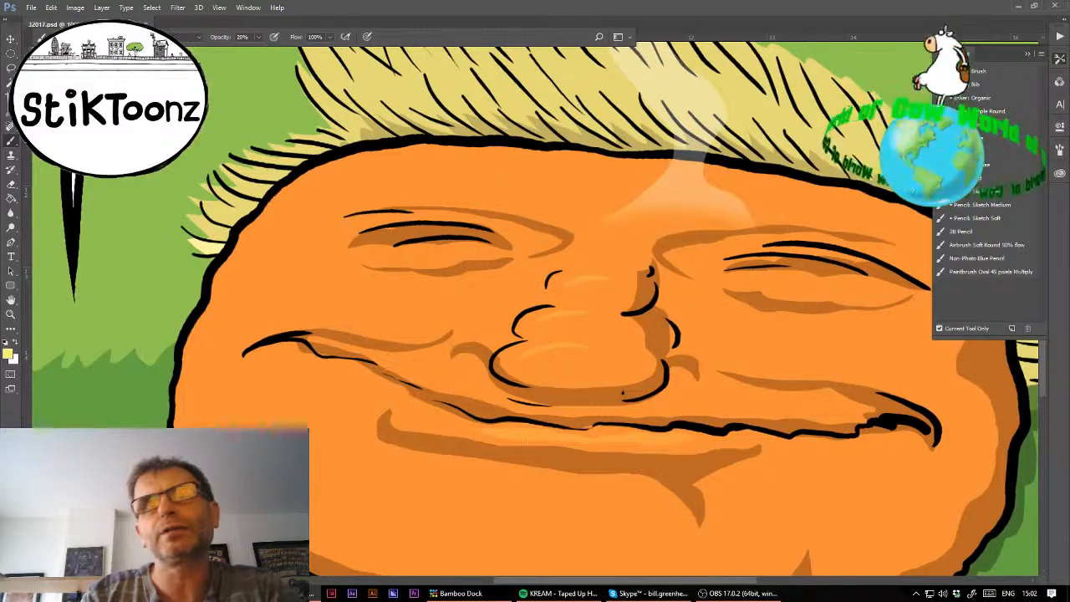
drag(427, 418, 461, 425)
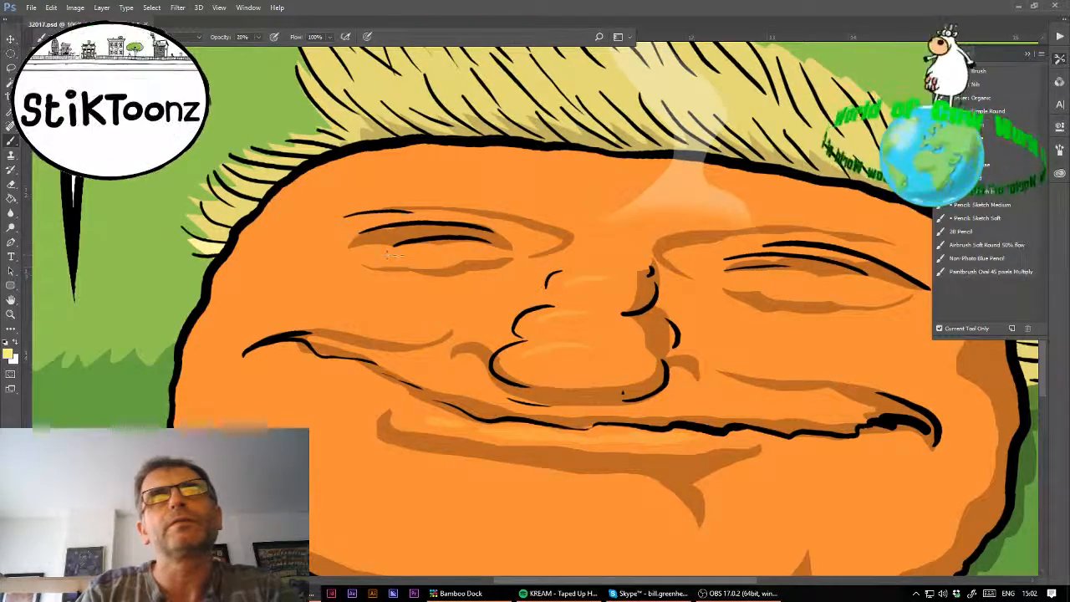
drag(415, 248, 448, 243)
drag(742, 271, 803, 275)
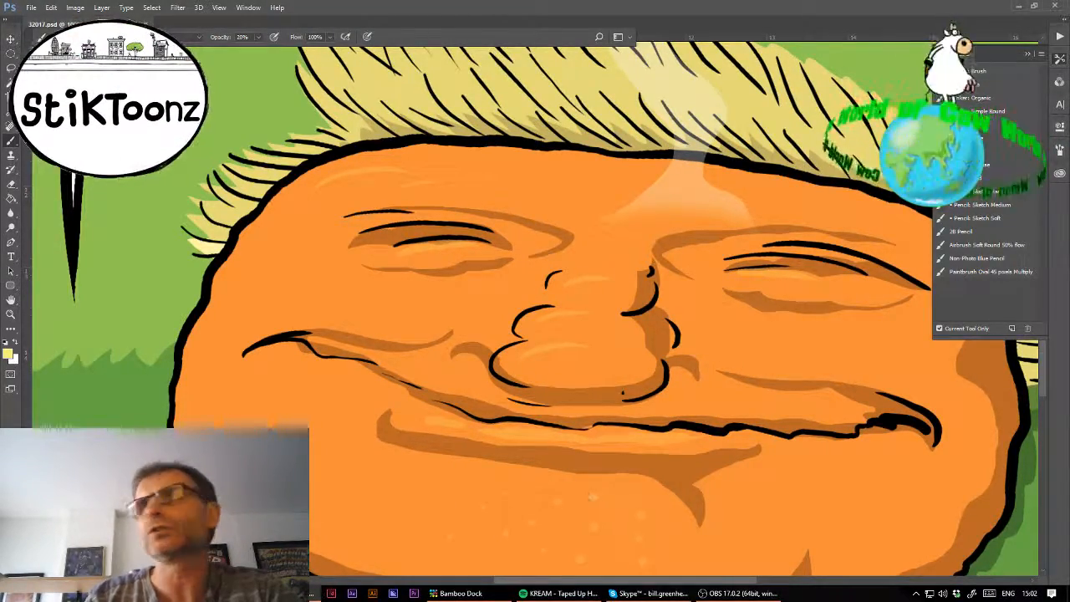
key(ctrl+0)
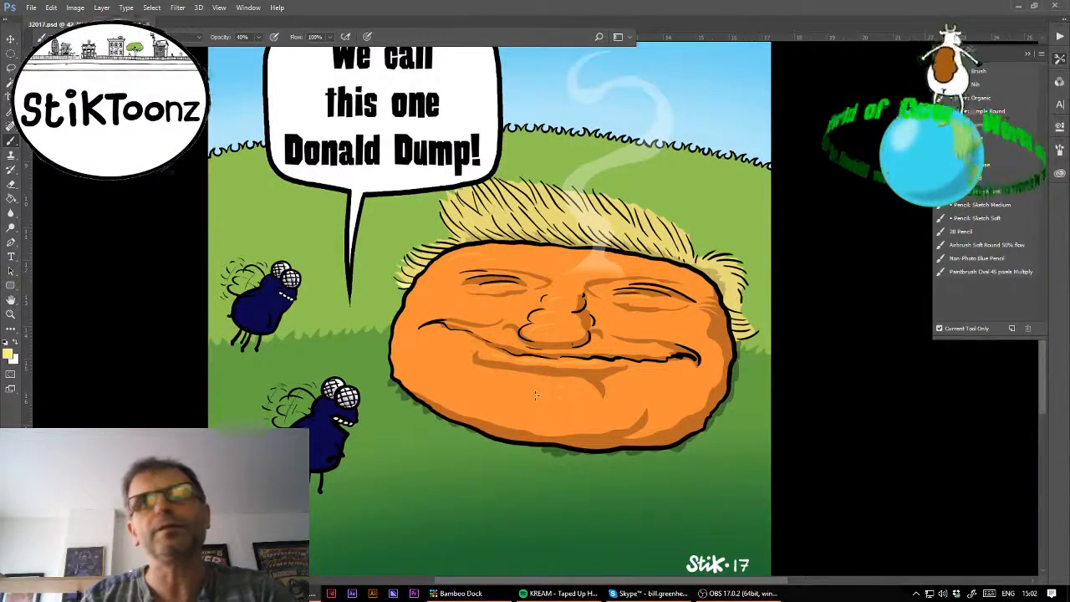
key(4)
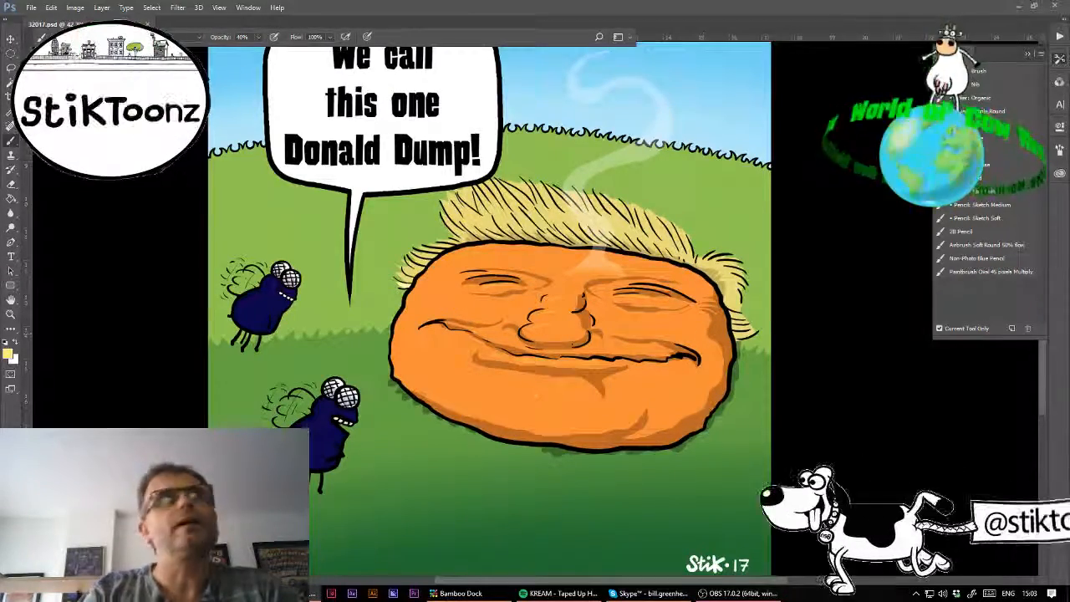
- Bring the whole comic page into view and start opening another file
scroll(535, 307, down, 6)
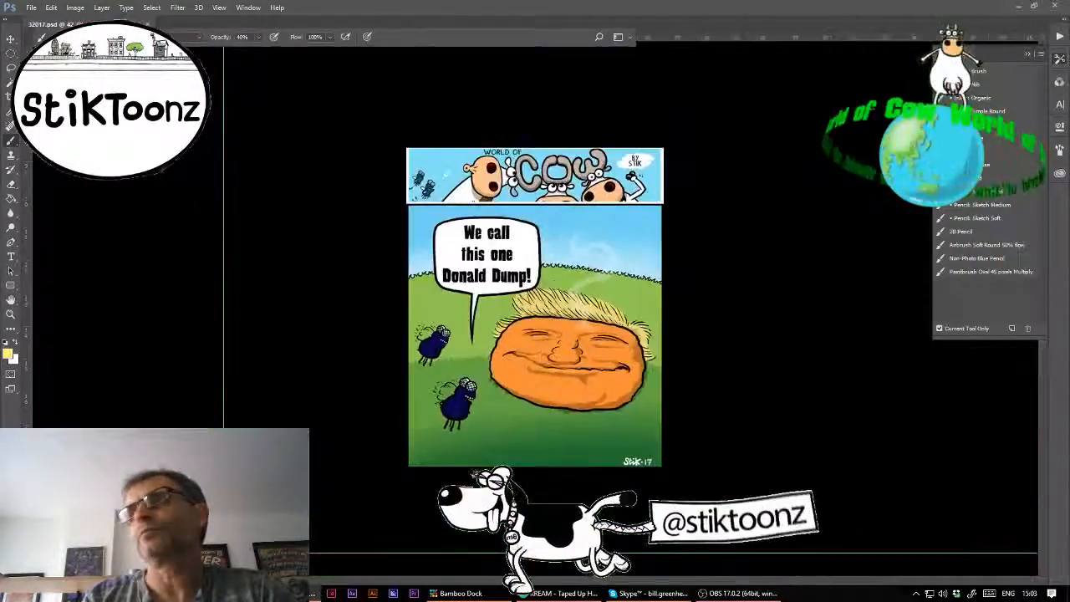
scroll(535, 306, up, 1)
click(32, 8)
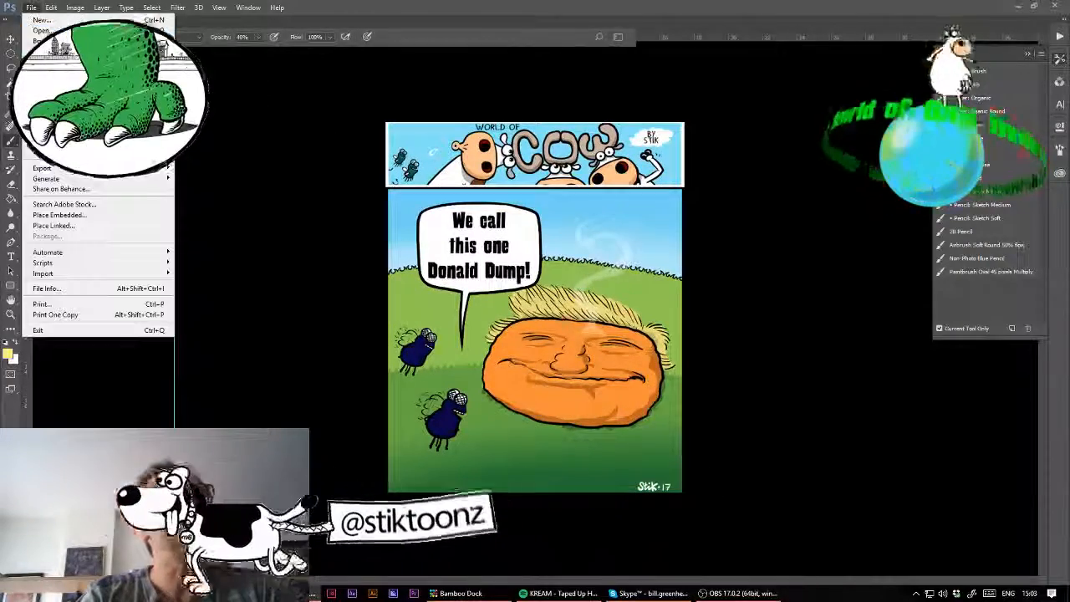
click(40, 31)
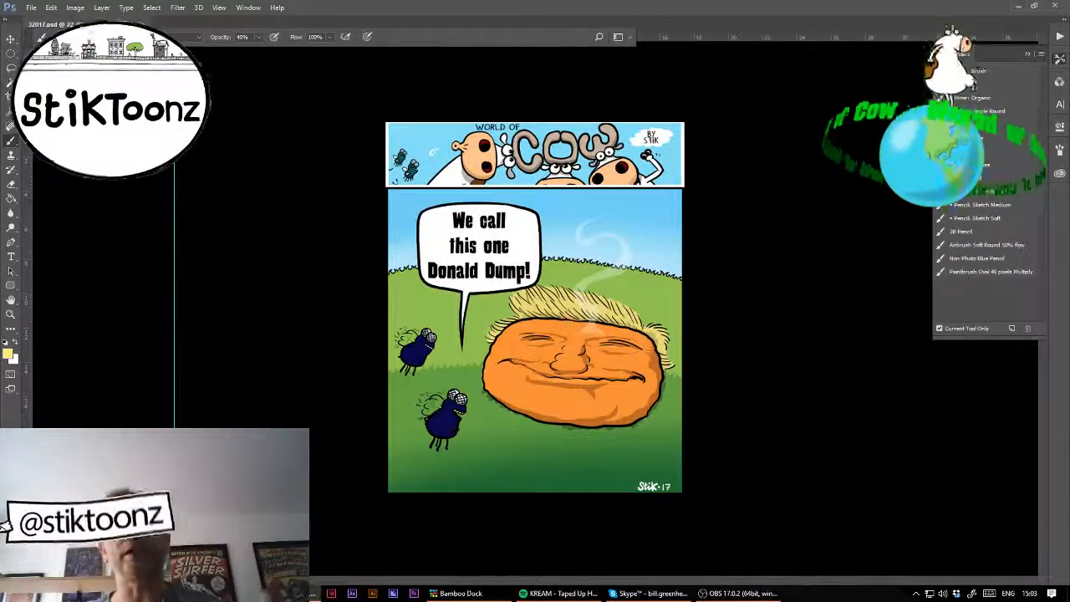